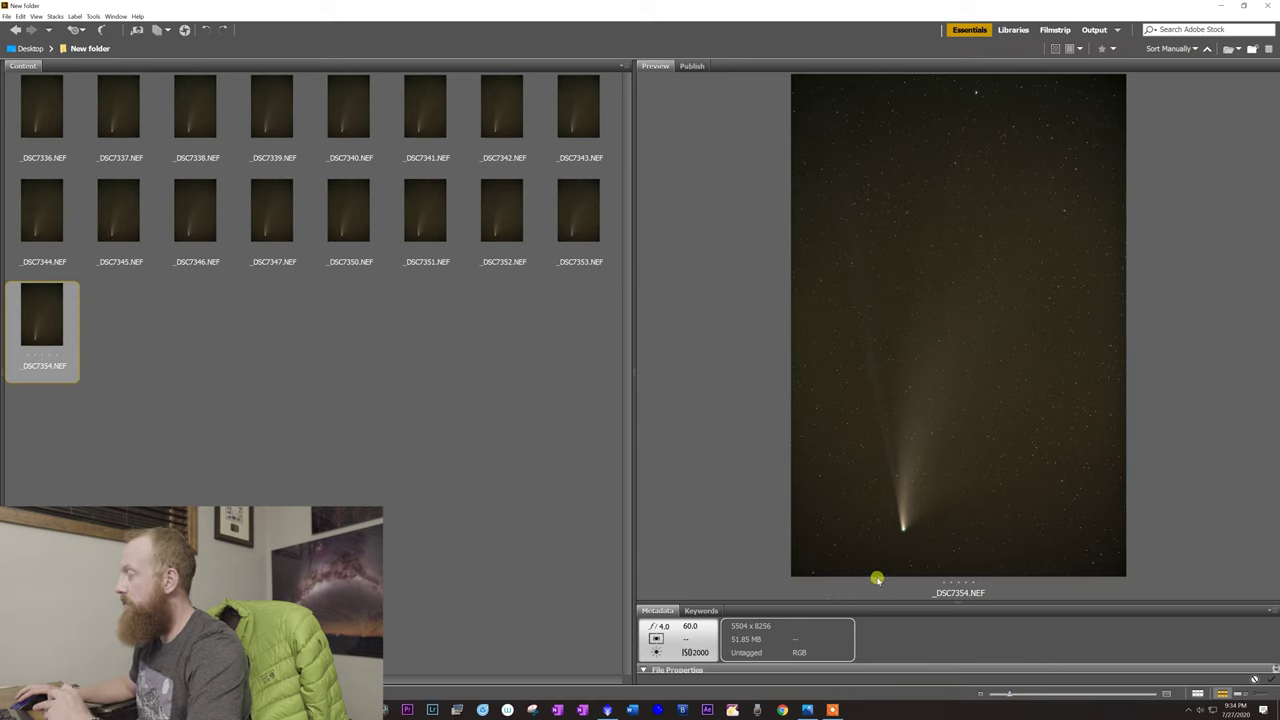
Open the loupe in Bridge's Preview to inspect the comet at 100% on _DSC7336.NEF
left_click(859, 441)
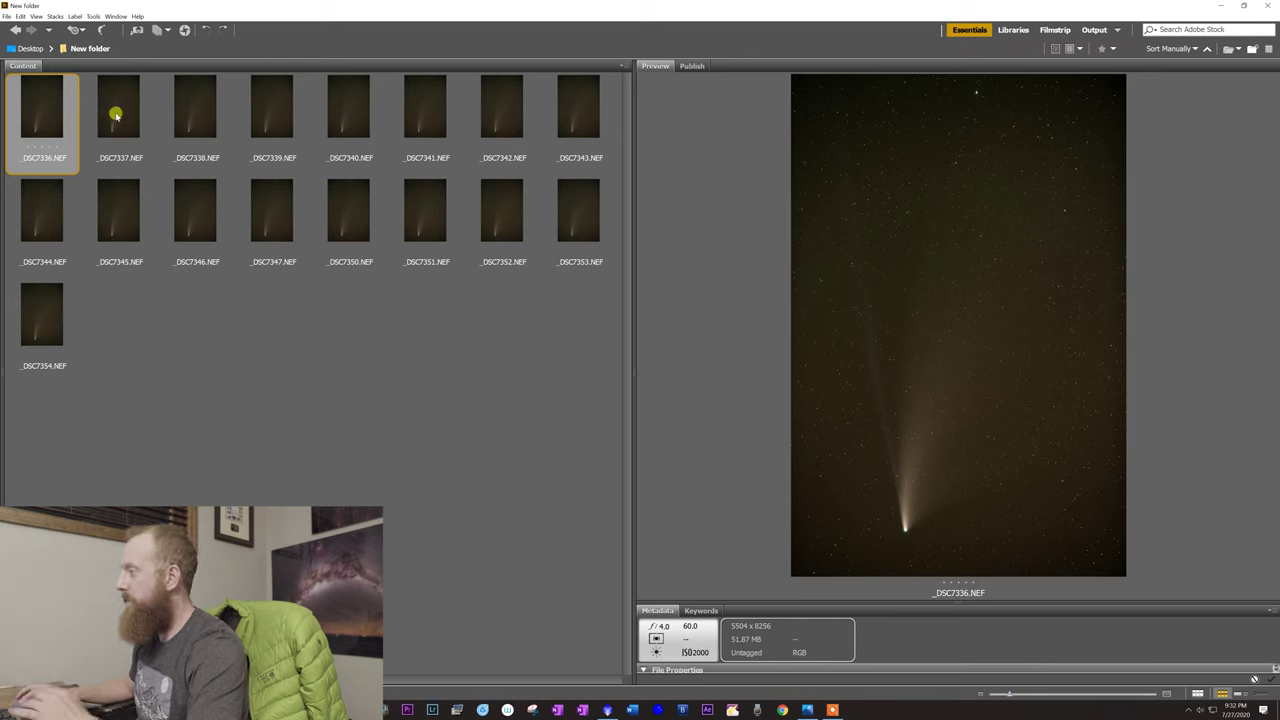
Preview each NEF frame in turn, from _DSC7337 through to the final _DSC7354
left_click(116, 116)
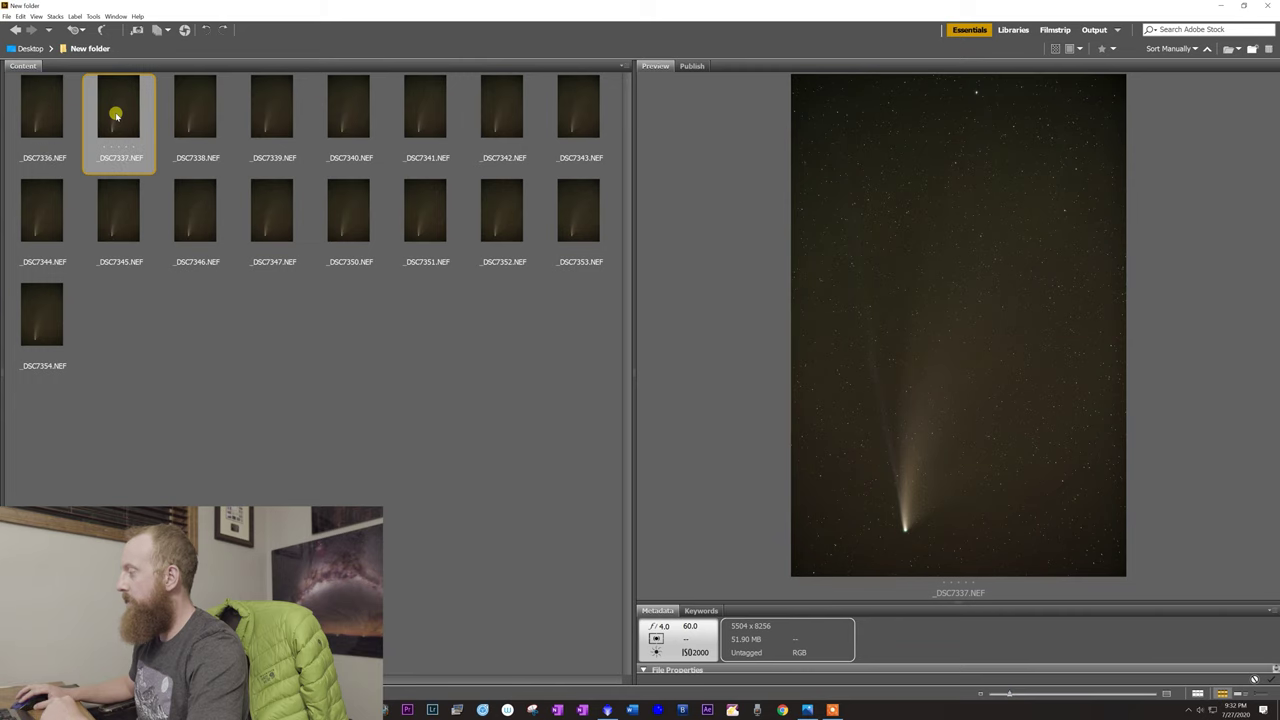
key("Right")
key("Right")
key("Right")
key("Right")
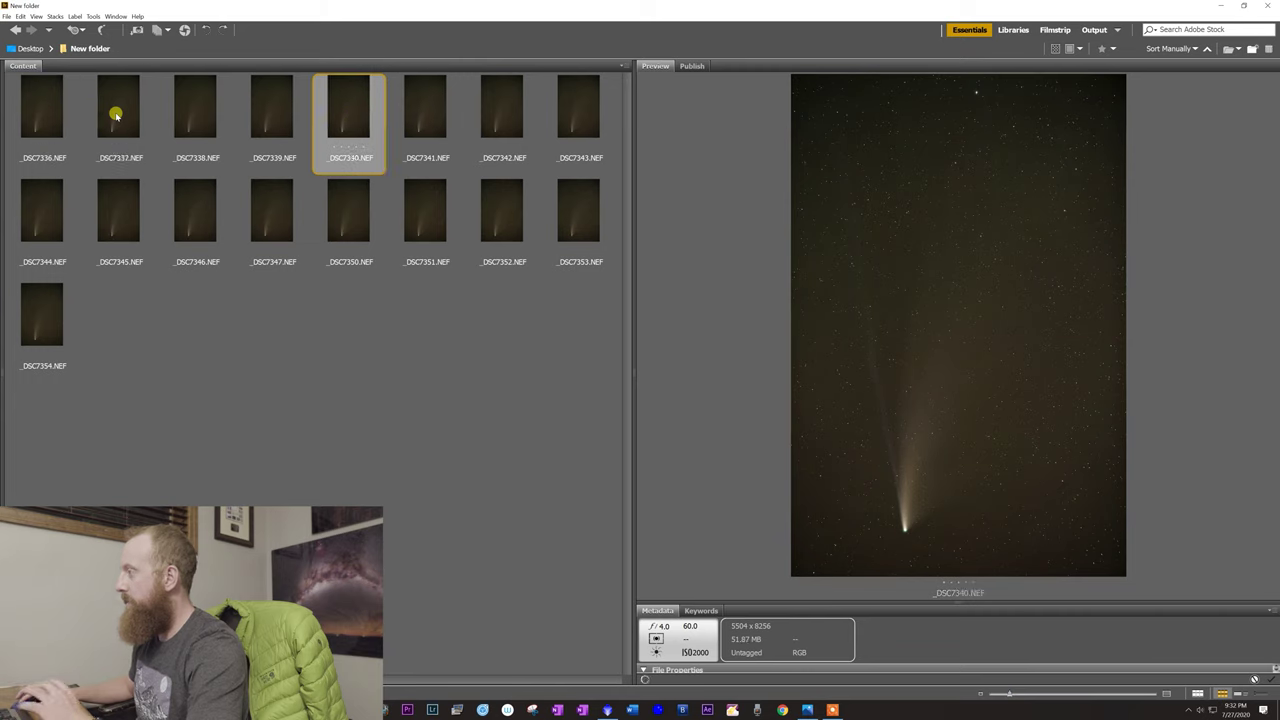
key("Right")
key("Right")
key("Right")
key("Right")
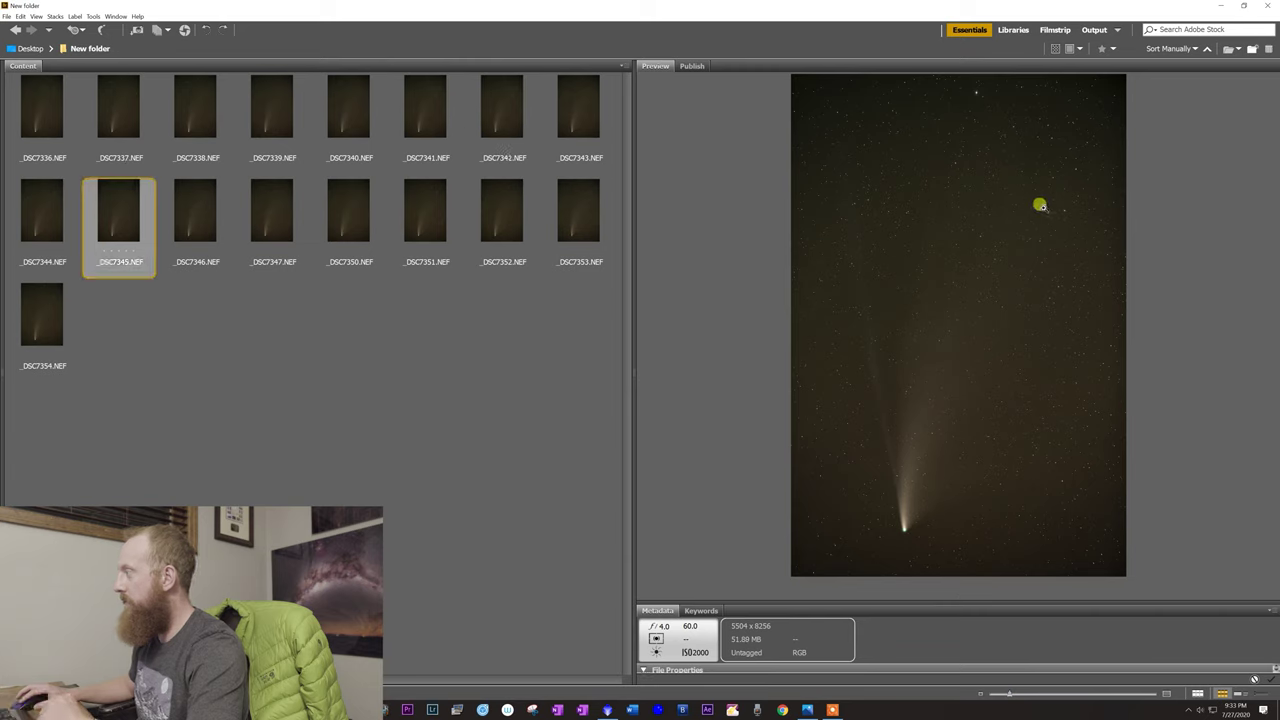
key("Right")
key("Right")
key("Right")
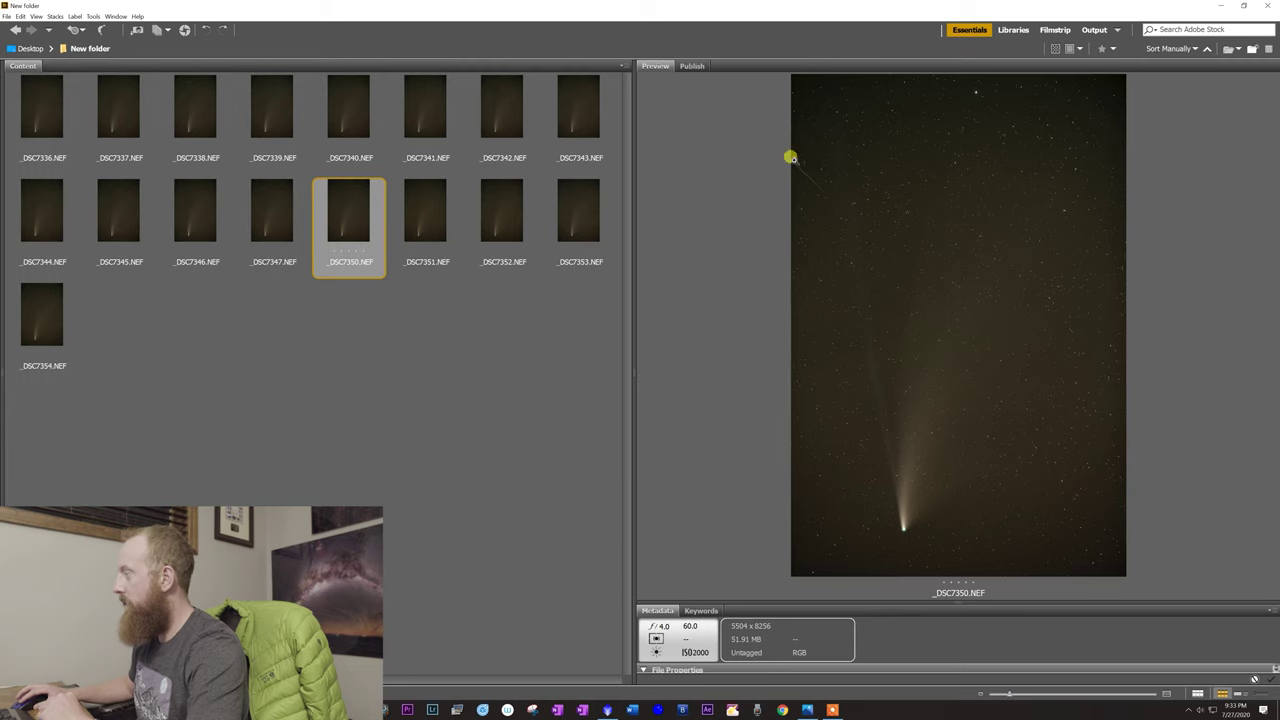
key("Right")
key("Right")
key("Right")
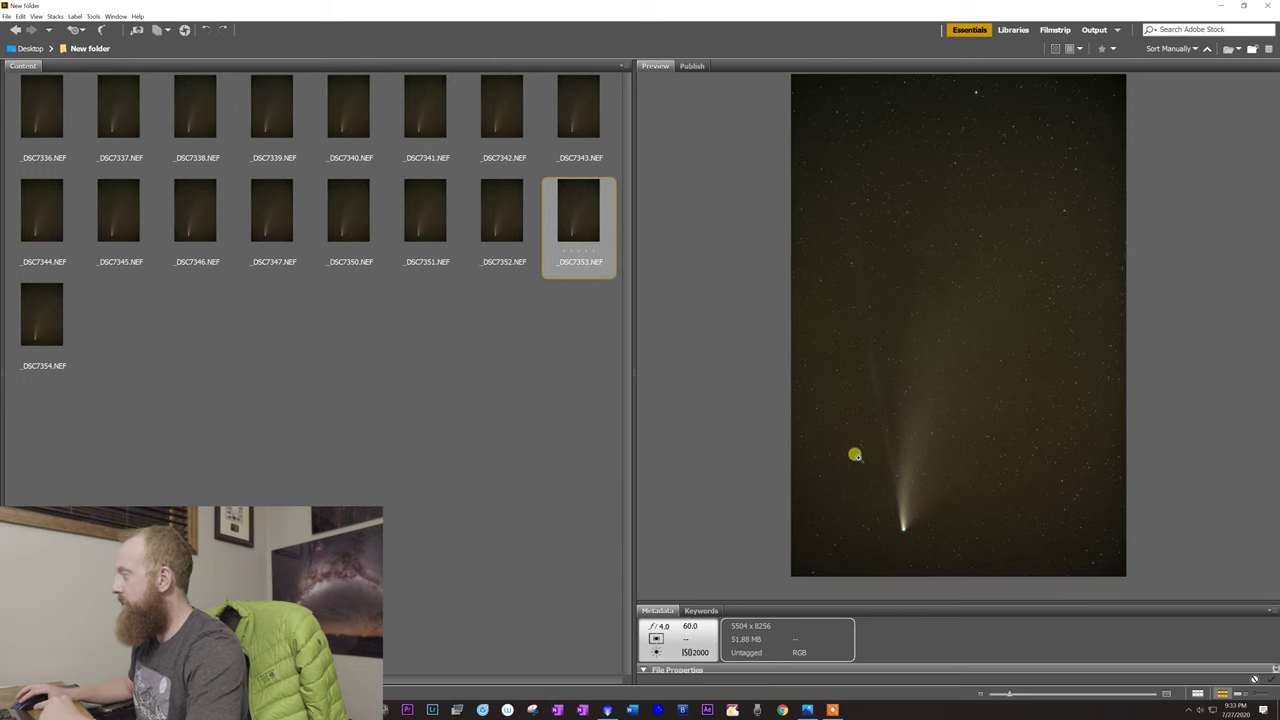
key("Right")
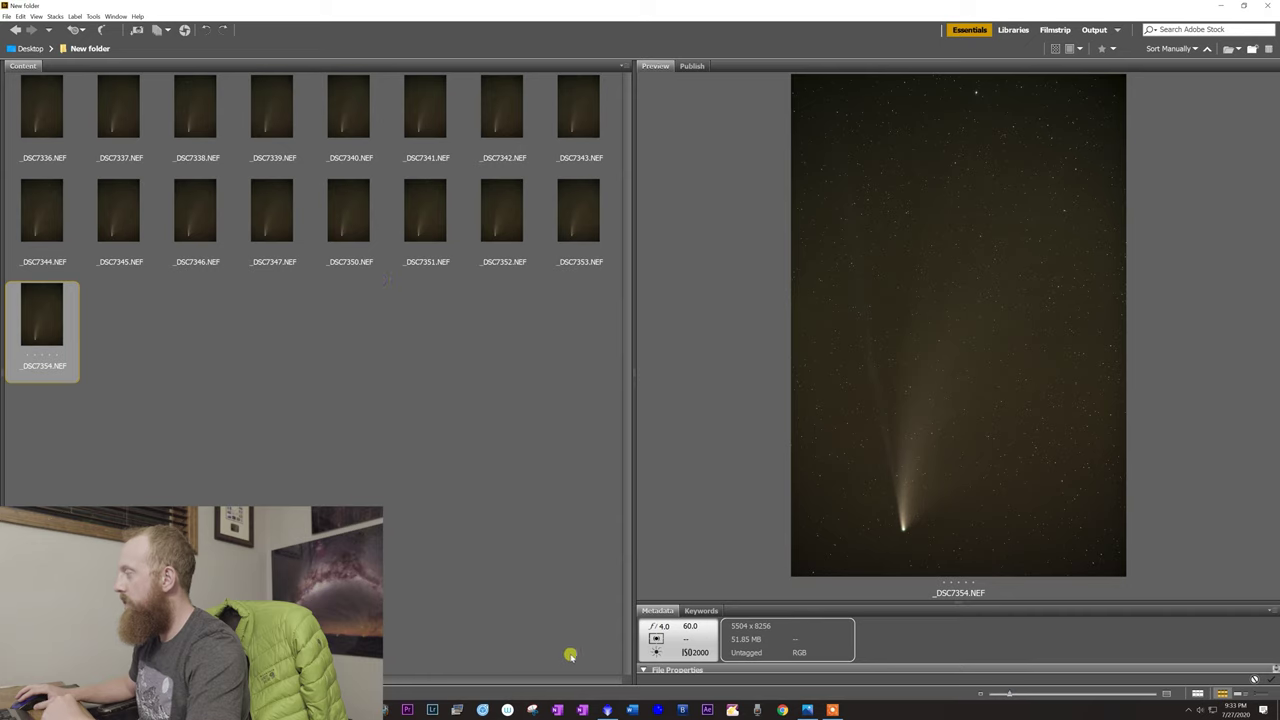
Open the StarAlignment process in PixInsight
left_click(608, 710)
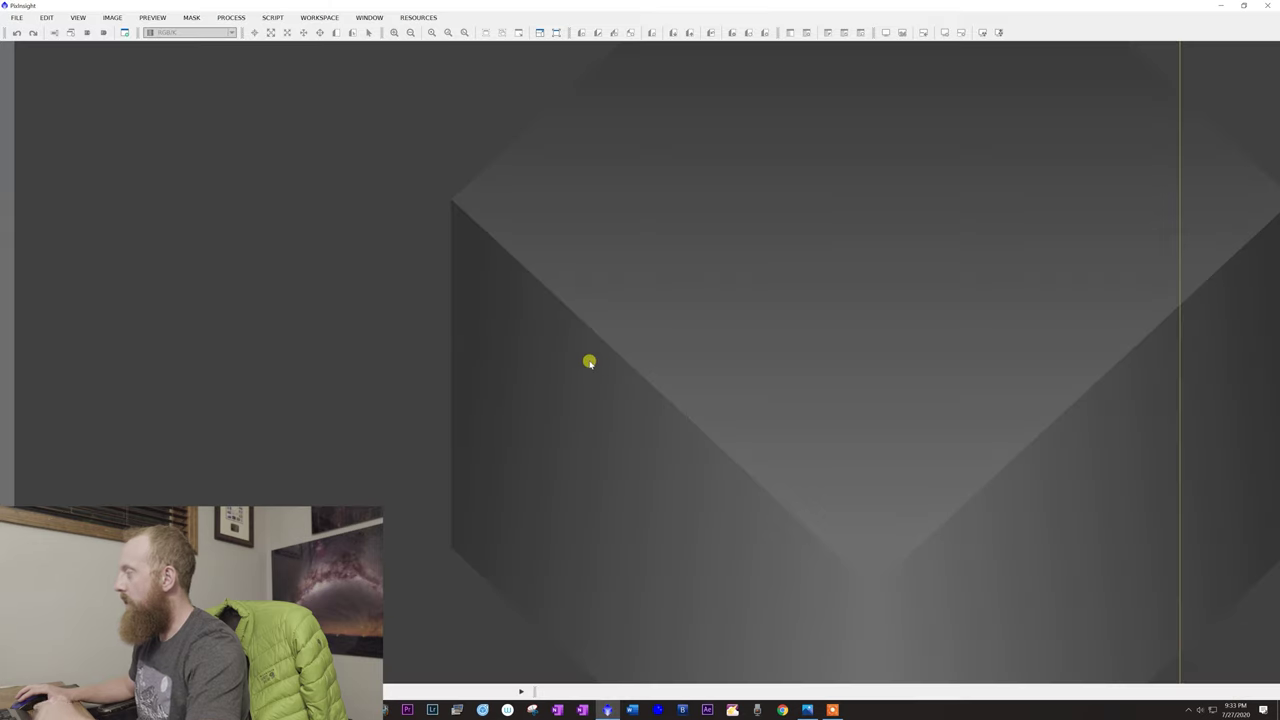
left_click(242, 17)
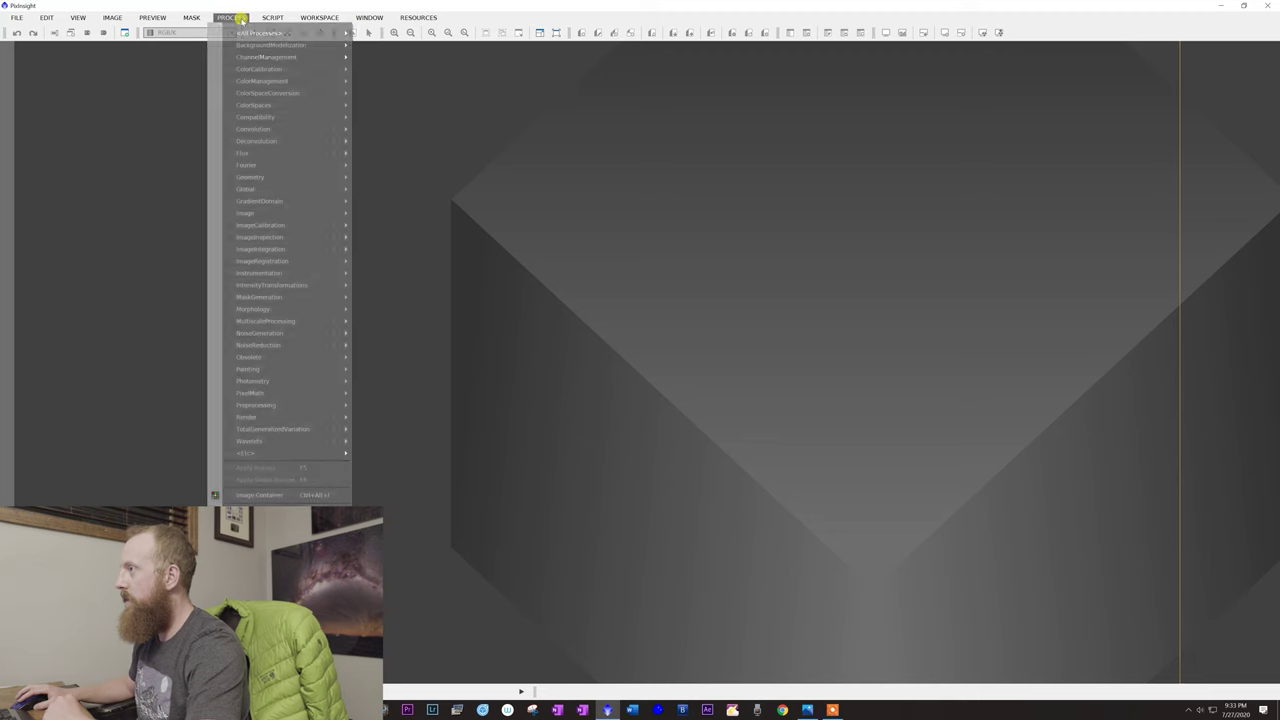
mouse_move(262, 33)
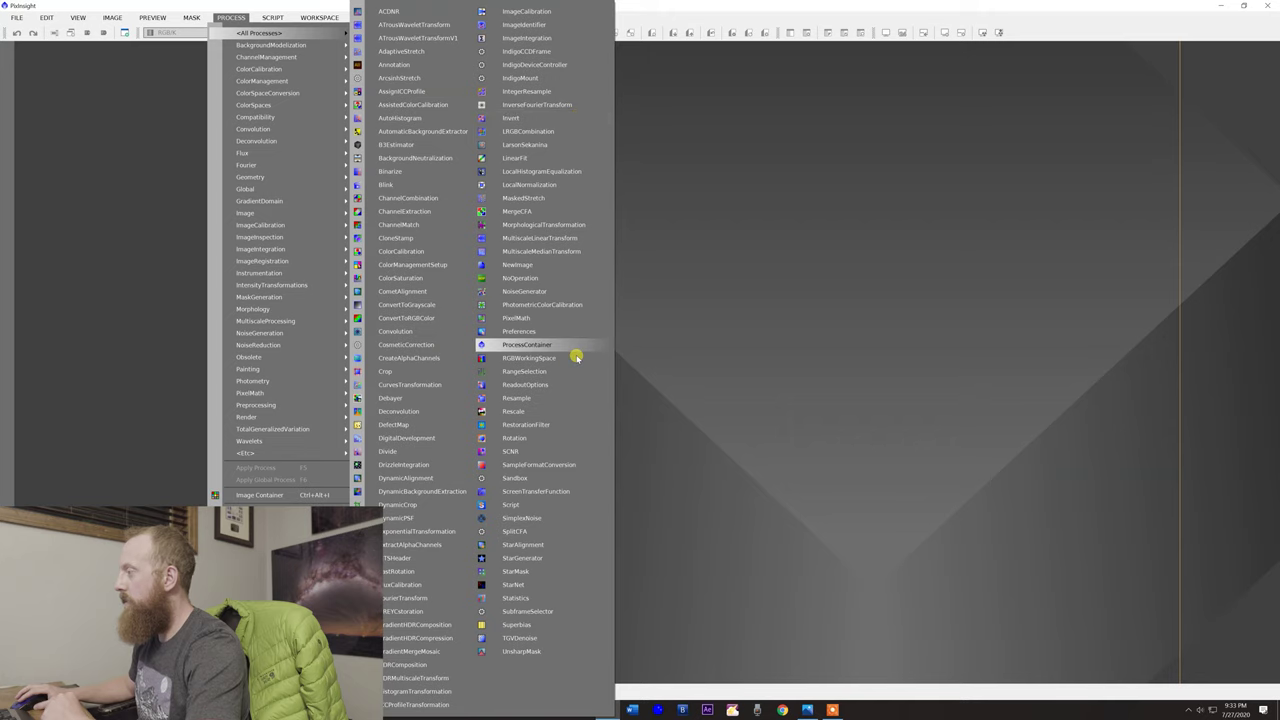
left_click(522, 545)
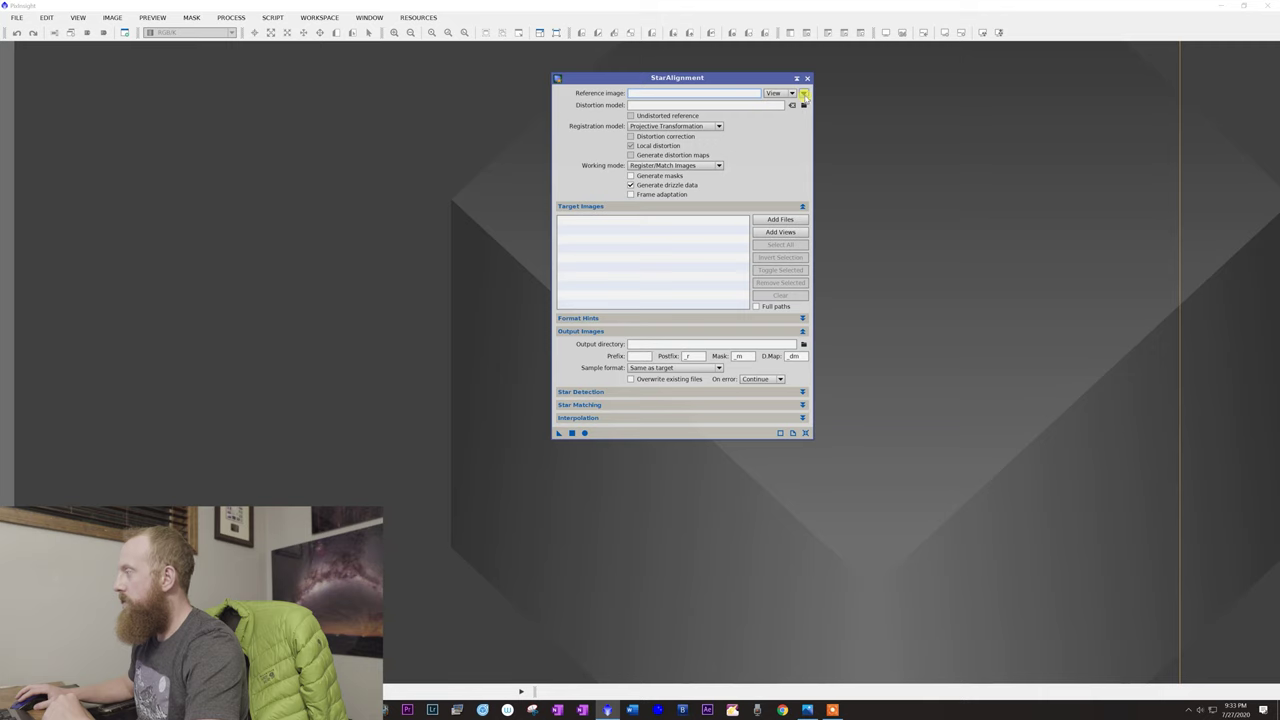
Set StarAlignment's reference image source to File, using _DSC7336.NEF
left_click(803, 93)
left_click(716, 375)
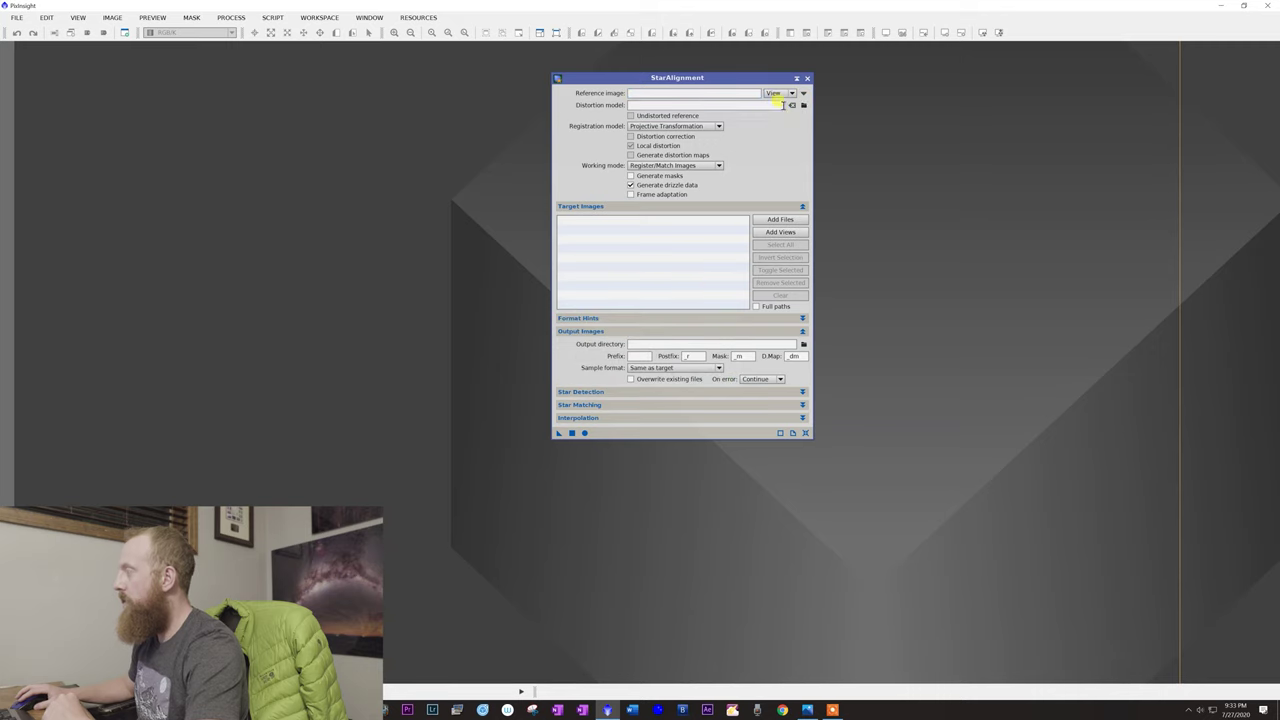
left_click(790, 93)
left_click(788, 105)
left_click(721, 155)
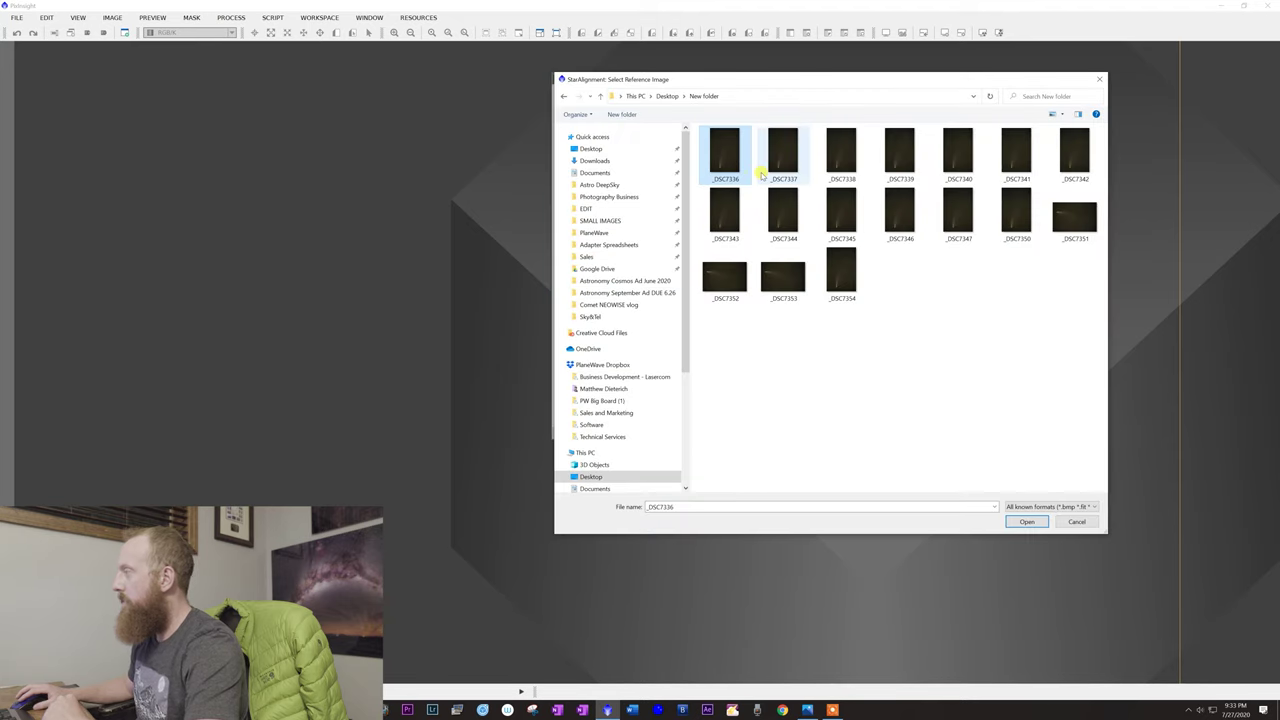
left_click(1029, 522)
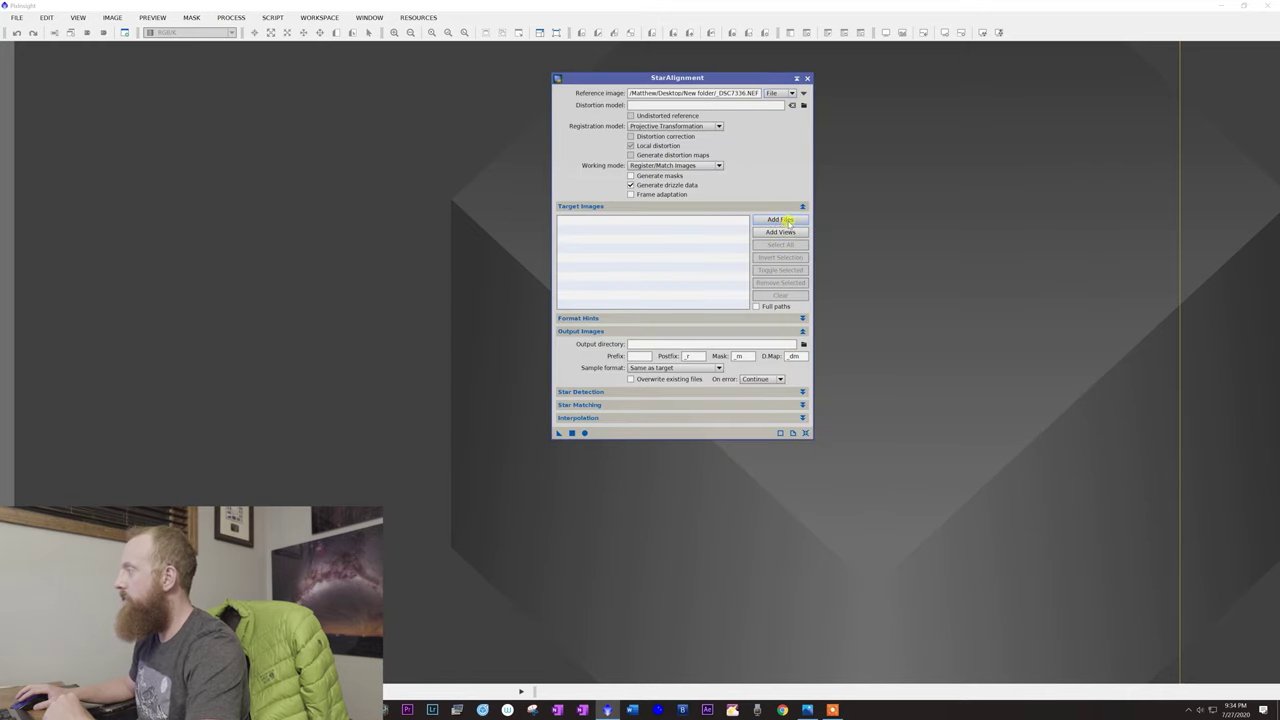
left_click(787, 221)
Add all 17 NEFs as targets, output to New folder, and run StarAlignment globally
left_click_drag(717, 345, 1094, 130)
left_click(1029, 522)
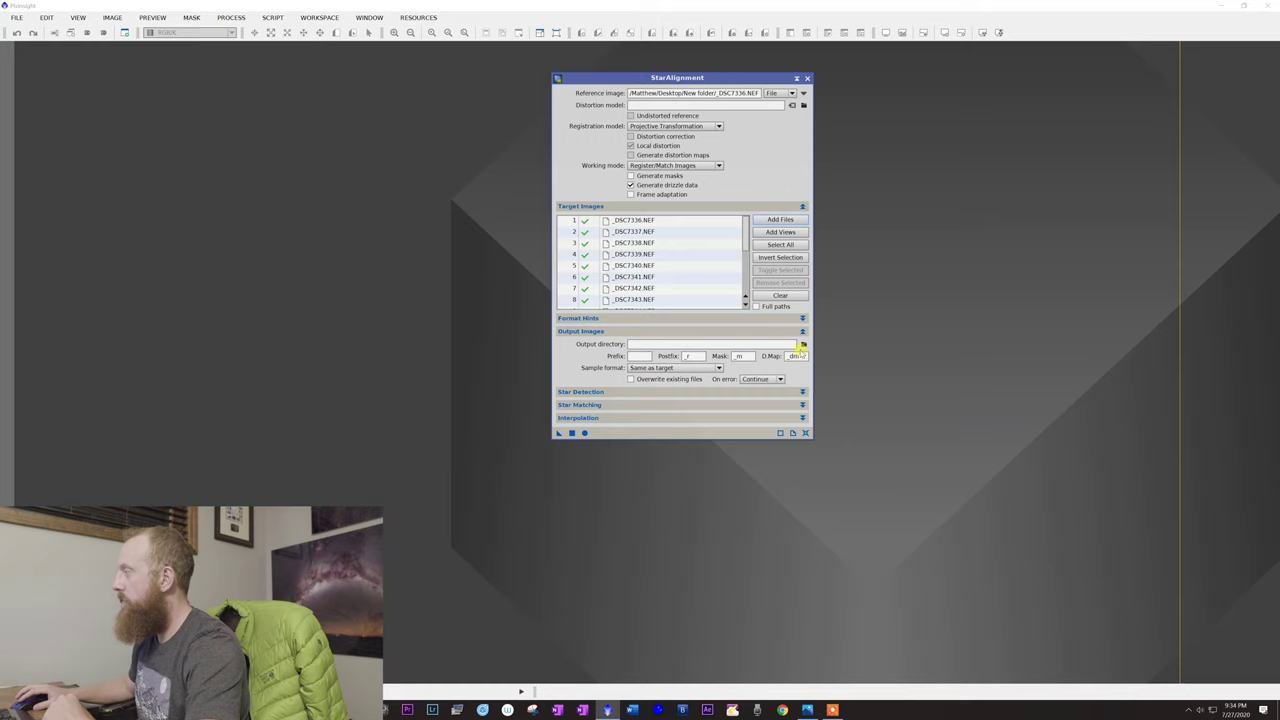
left_click(802, 343)
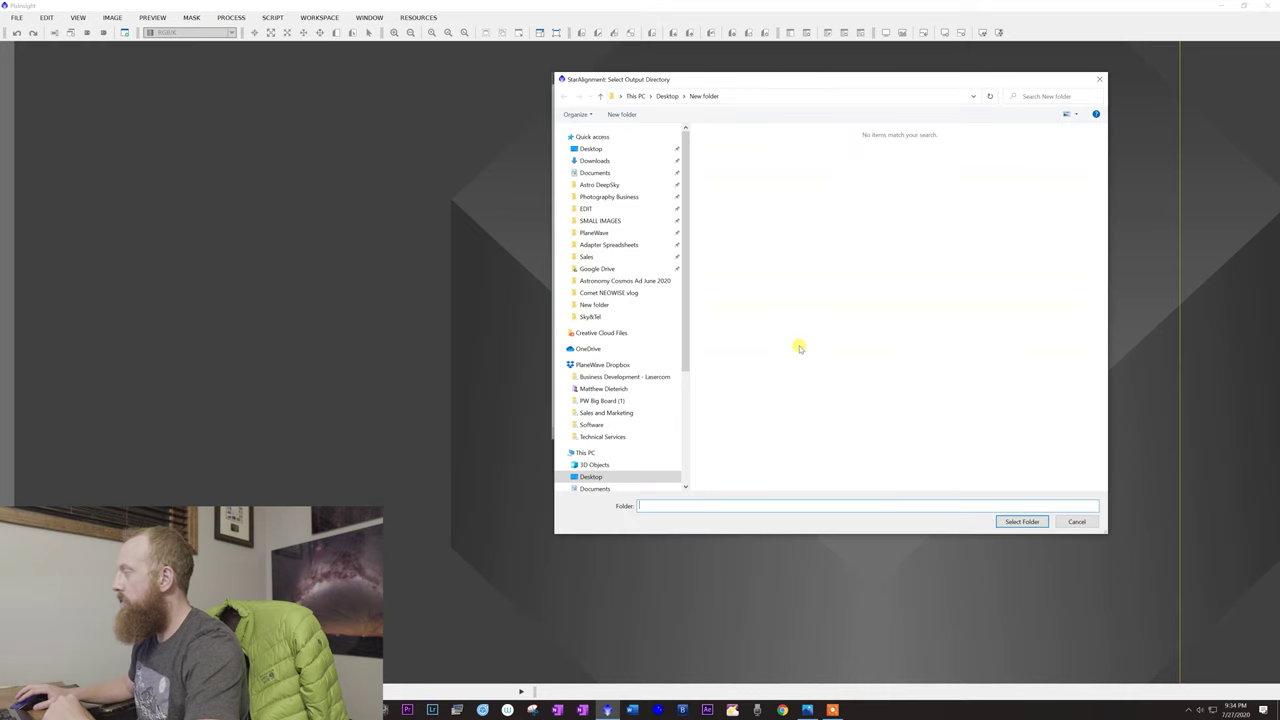
left_click(1022, 521)
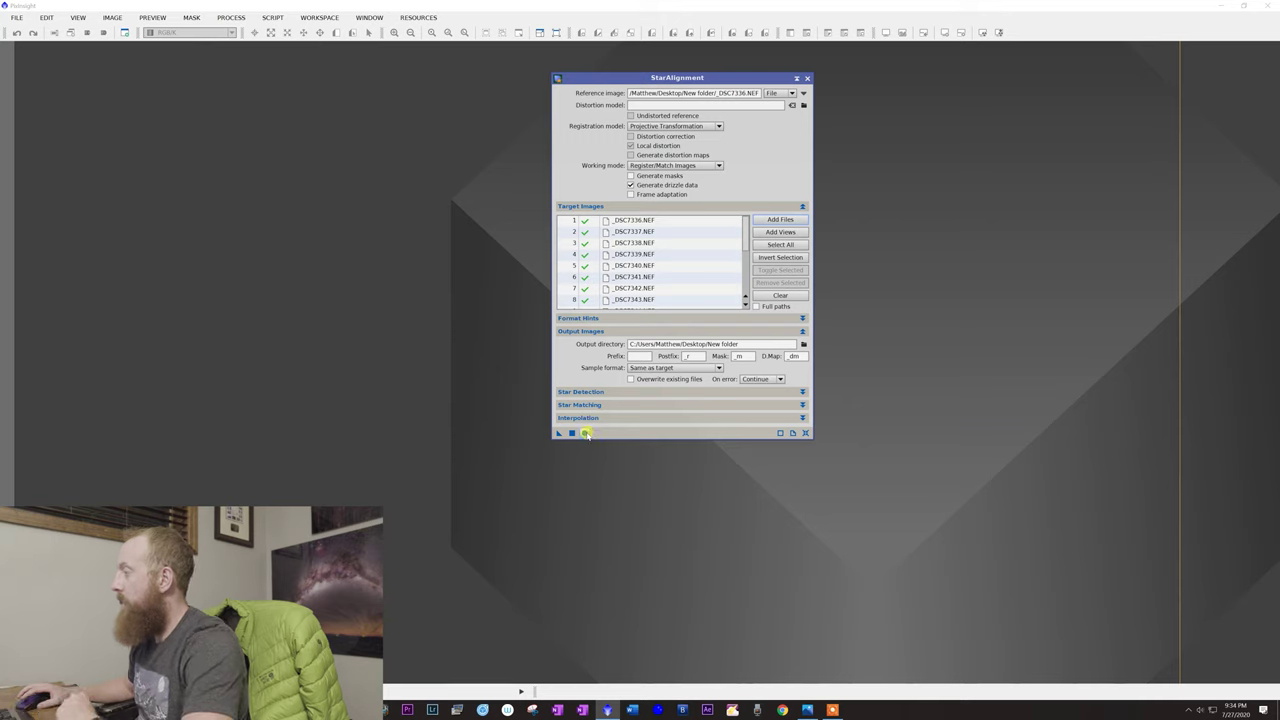
left_click_drag(694, 77, 735, 130)
left_click(625, 486)
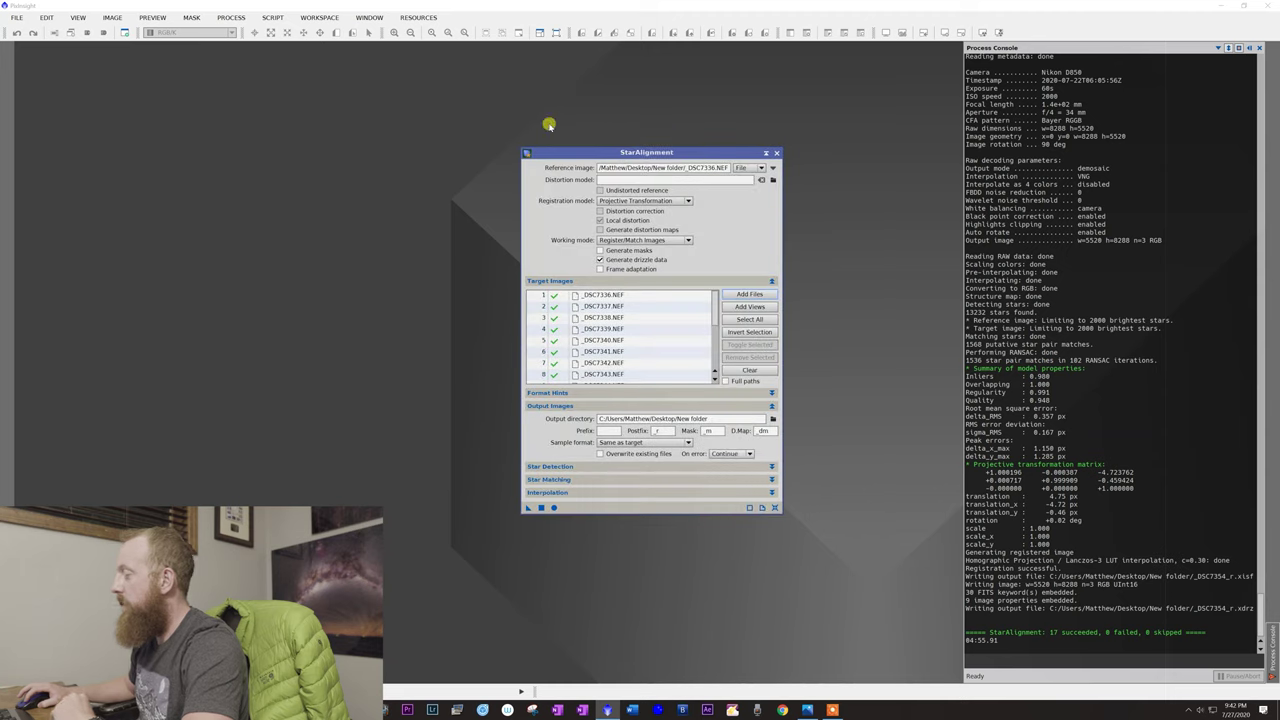
Open the ImageIntegration process in PixInsight
left_click(231, 18)
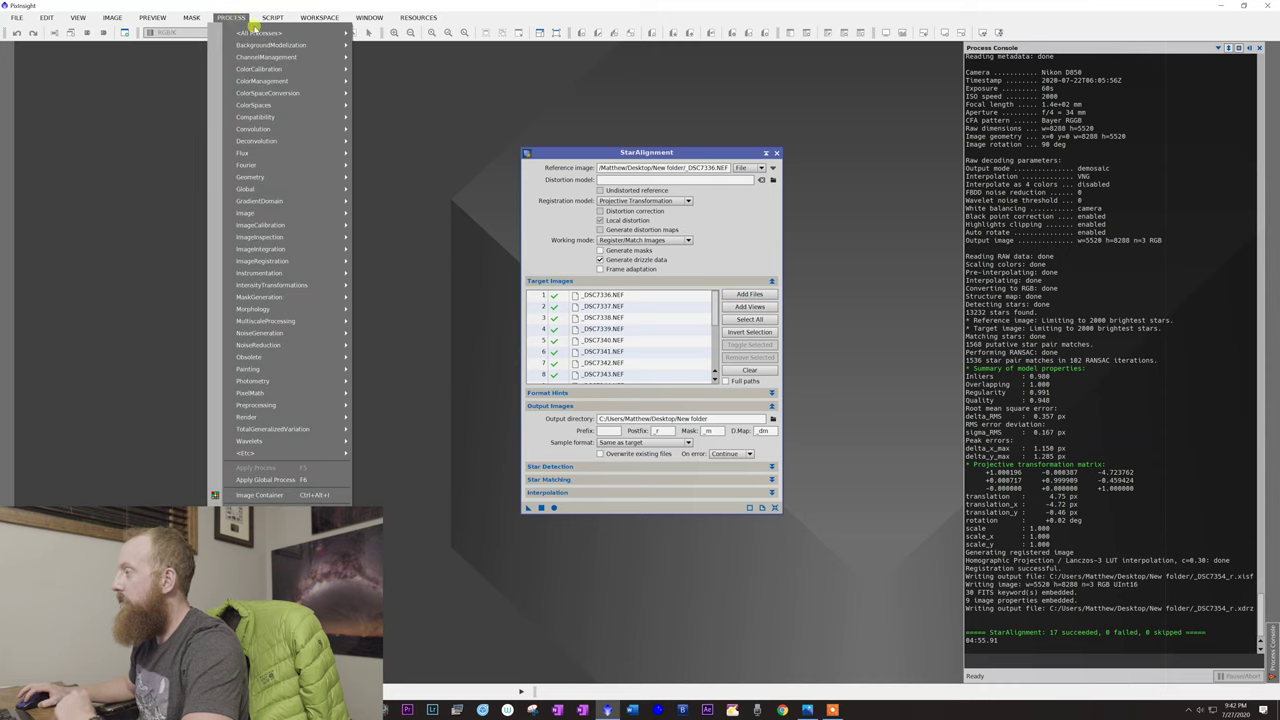
mouse_move(284, 36)
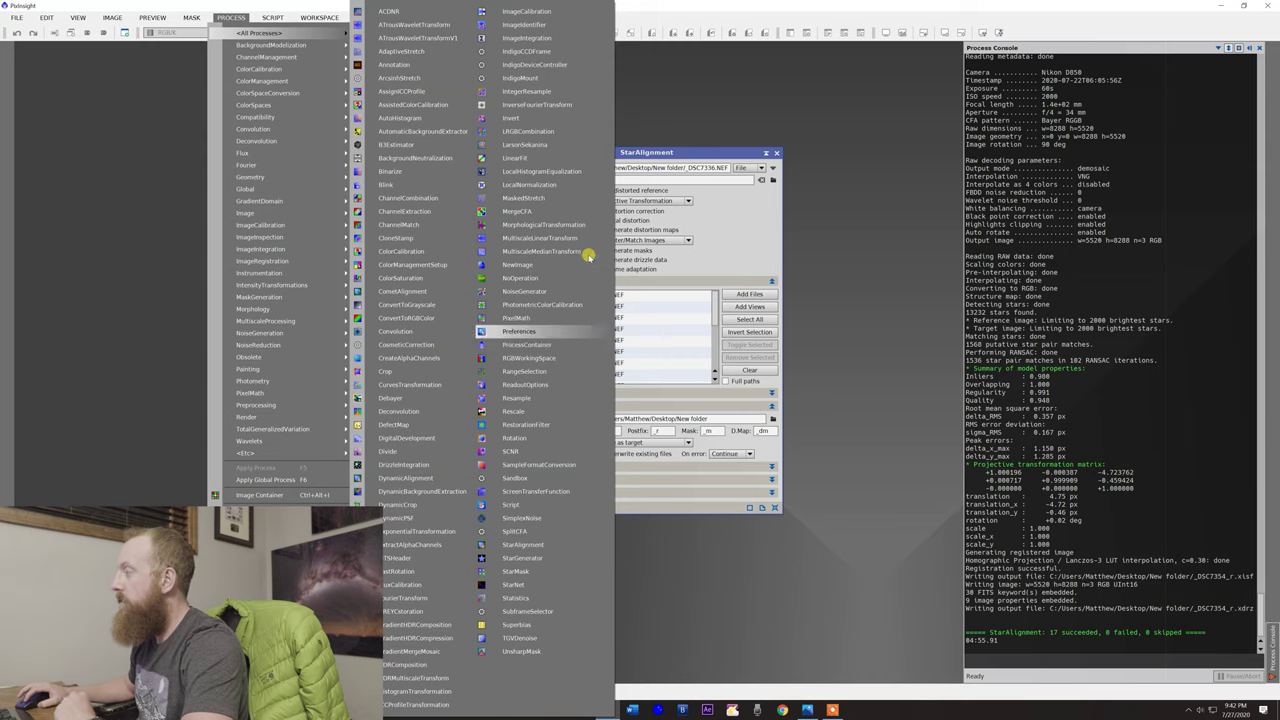
left_click(566, 37)
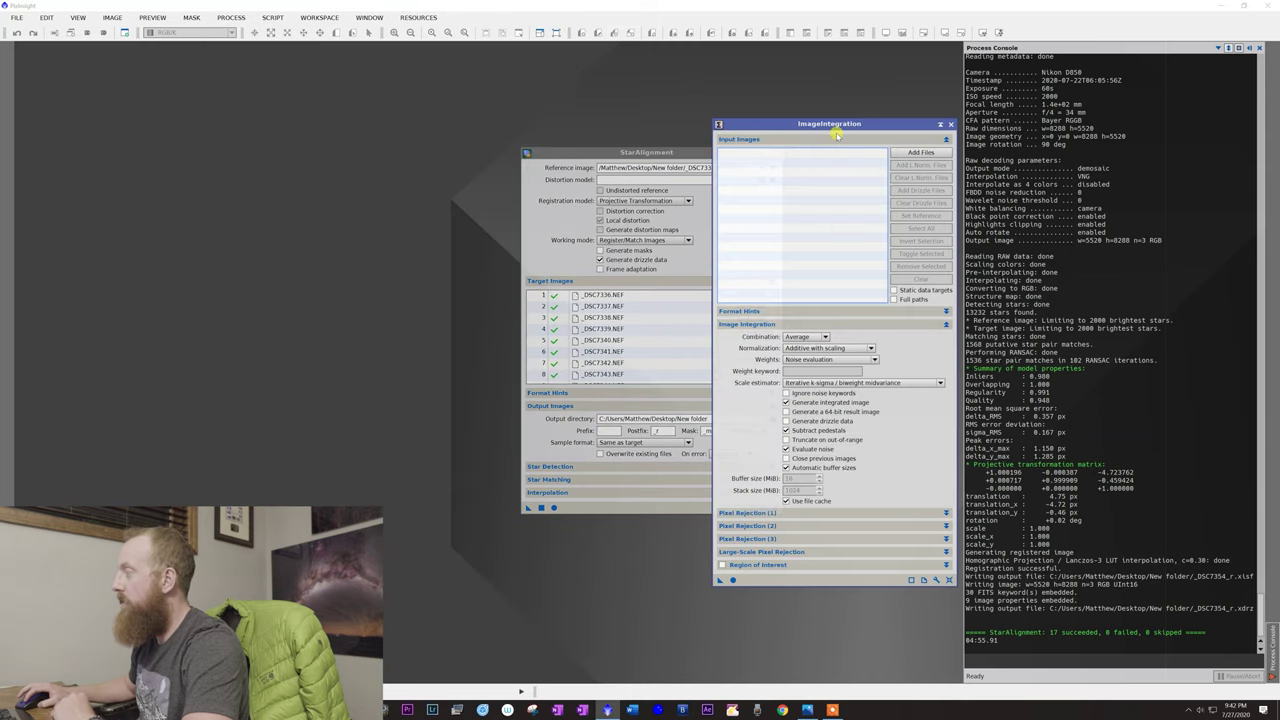
left_click_drag(786, 131, 605, 152)
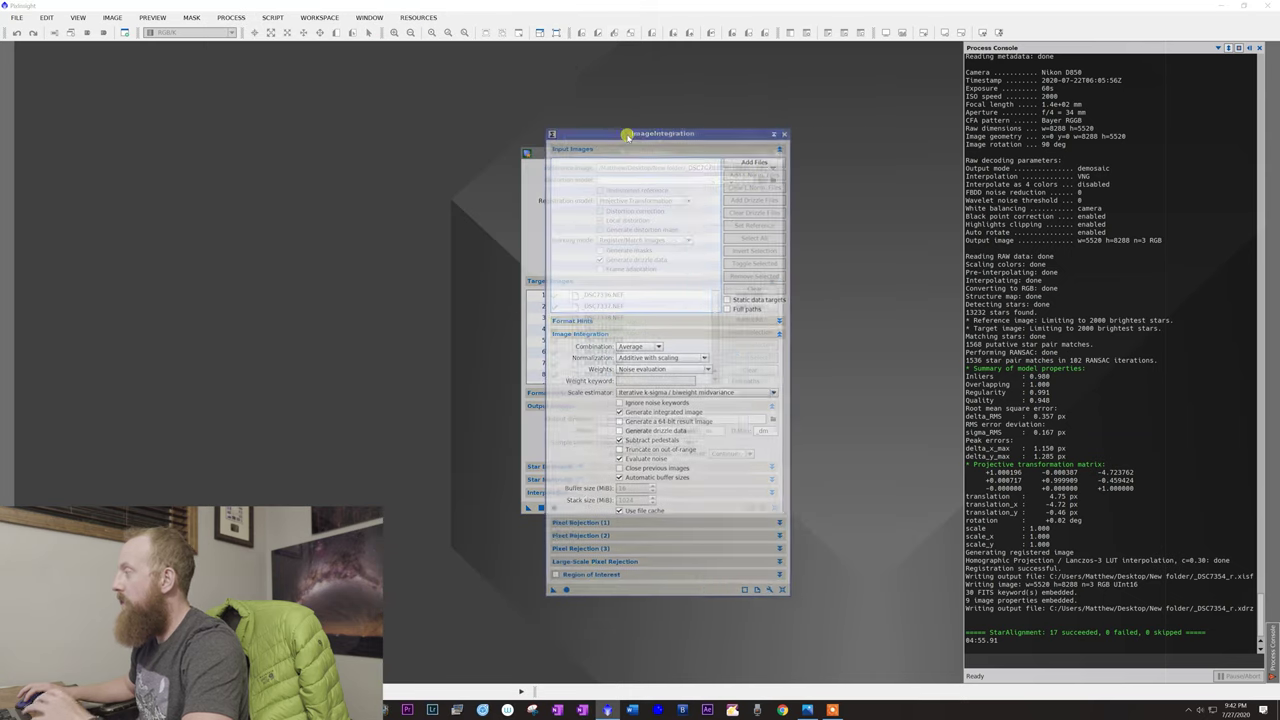
Add every registered _r.xisf frame from New folder as integration input images
left_click(756, 164)
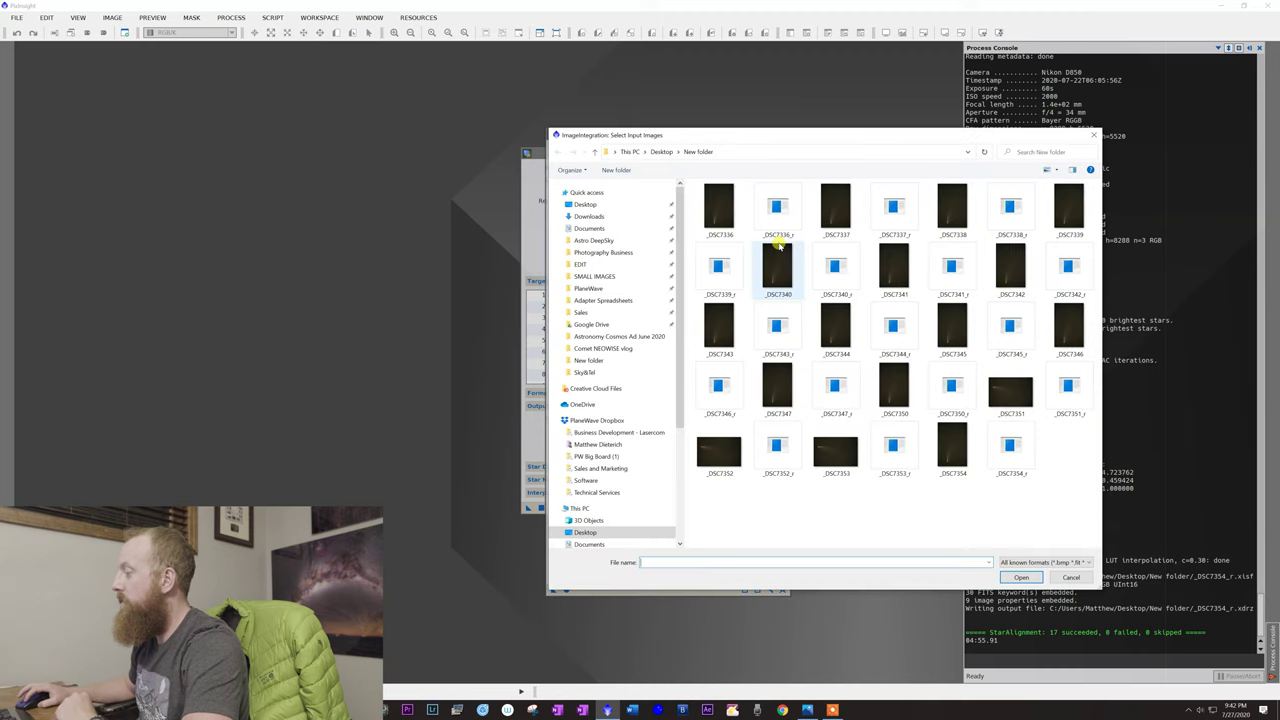
left_click(730, 210)
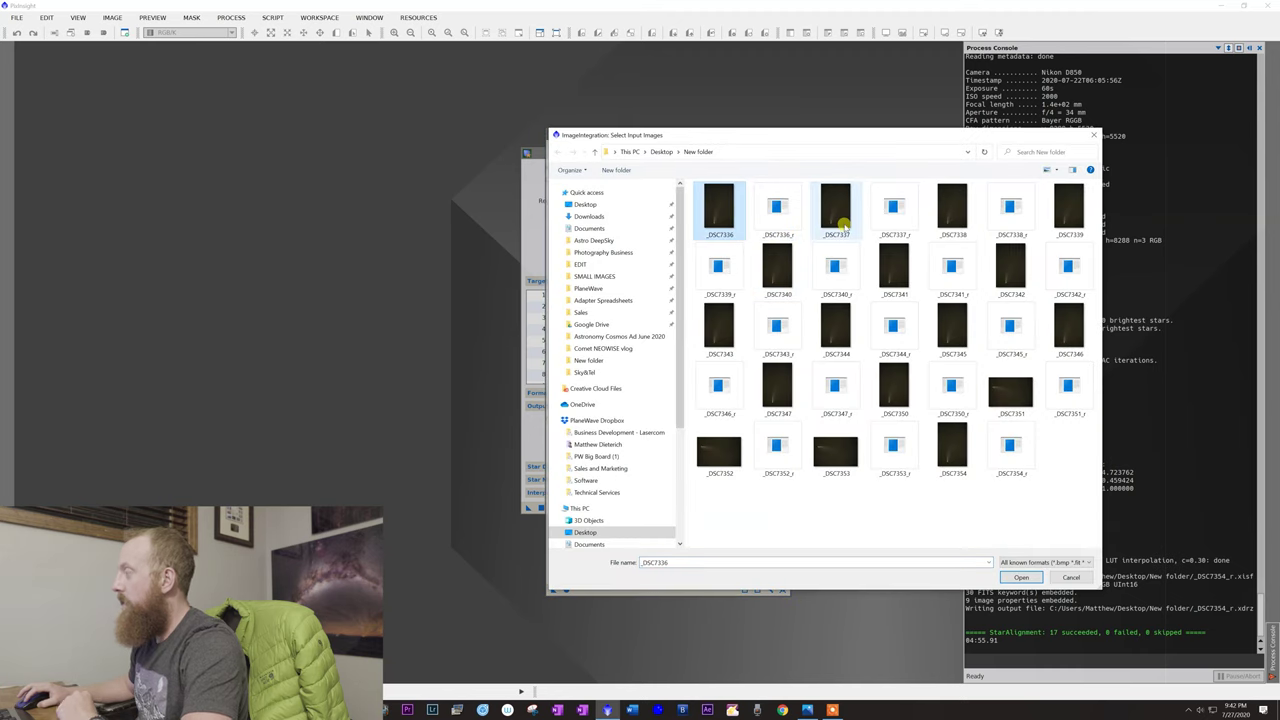
left_click(781, 218)
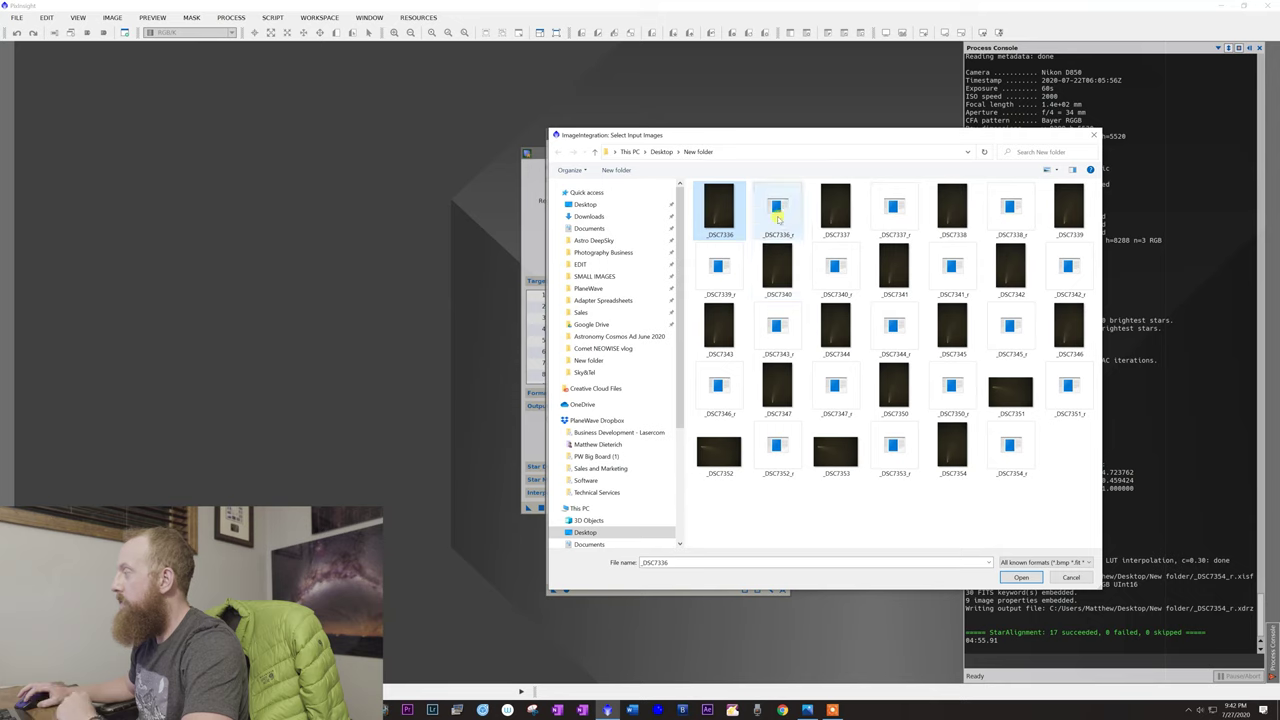
left_click(712, 270, "ctrl")
left_click(795, 323, "ctrl")
left_click(835, 265, "ctrl")
left_click(893, 208, "ctrl")
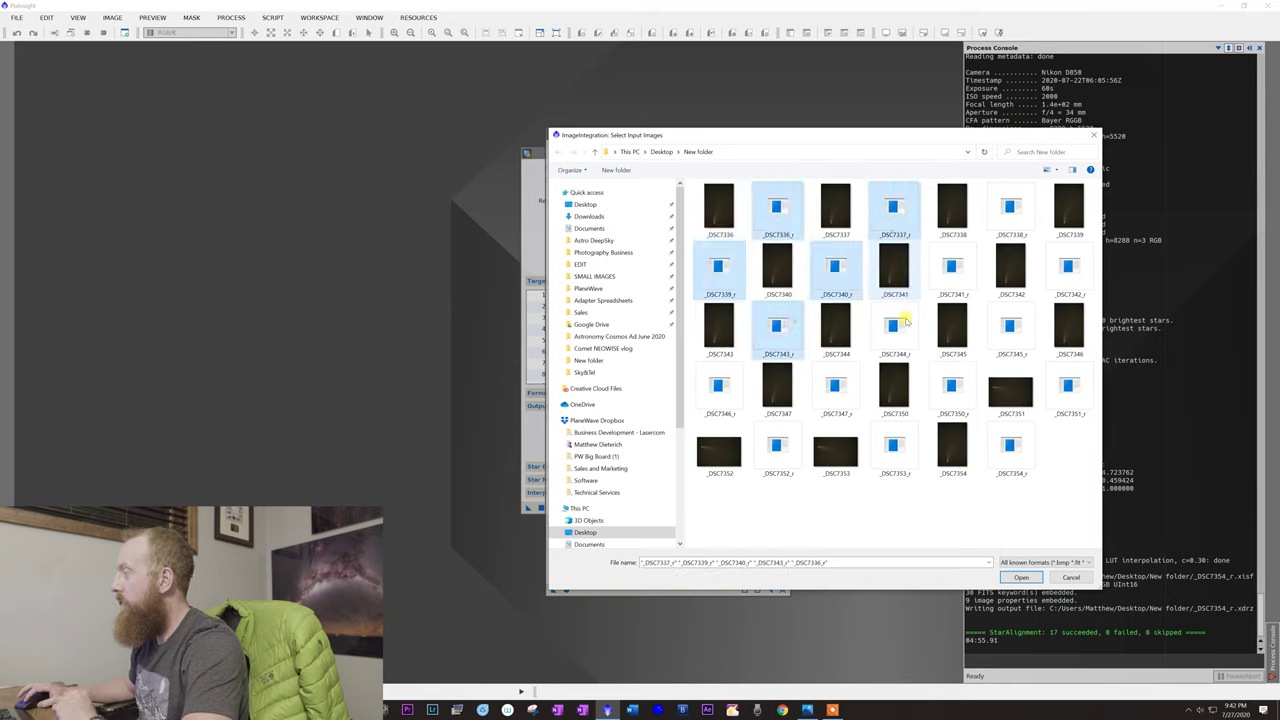
left_click(893, 325, "ctrl")
left_click(835, 385, "ctrl")
left_click(725, 392, "ctrl")
left_click(778, 448, "ctrl")
left_click(894, 448, "ctrl")
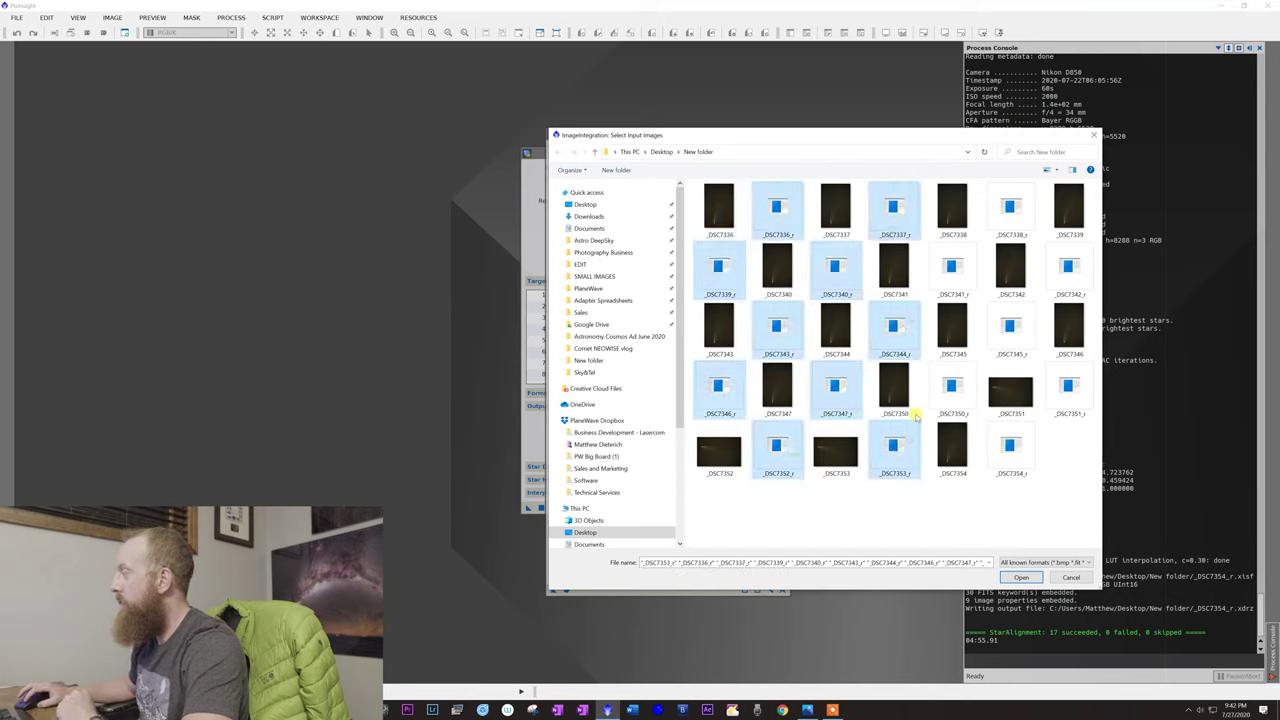
left_click(952, 390, "ctrl")
left_click(1012, 345, "ctrl")
left_click(1012, 450, "ctrl")
left_click(1066, 392, "ctrl")
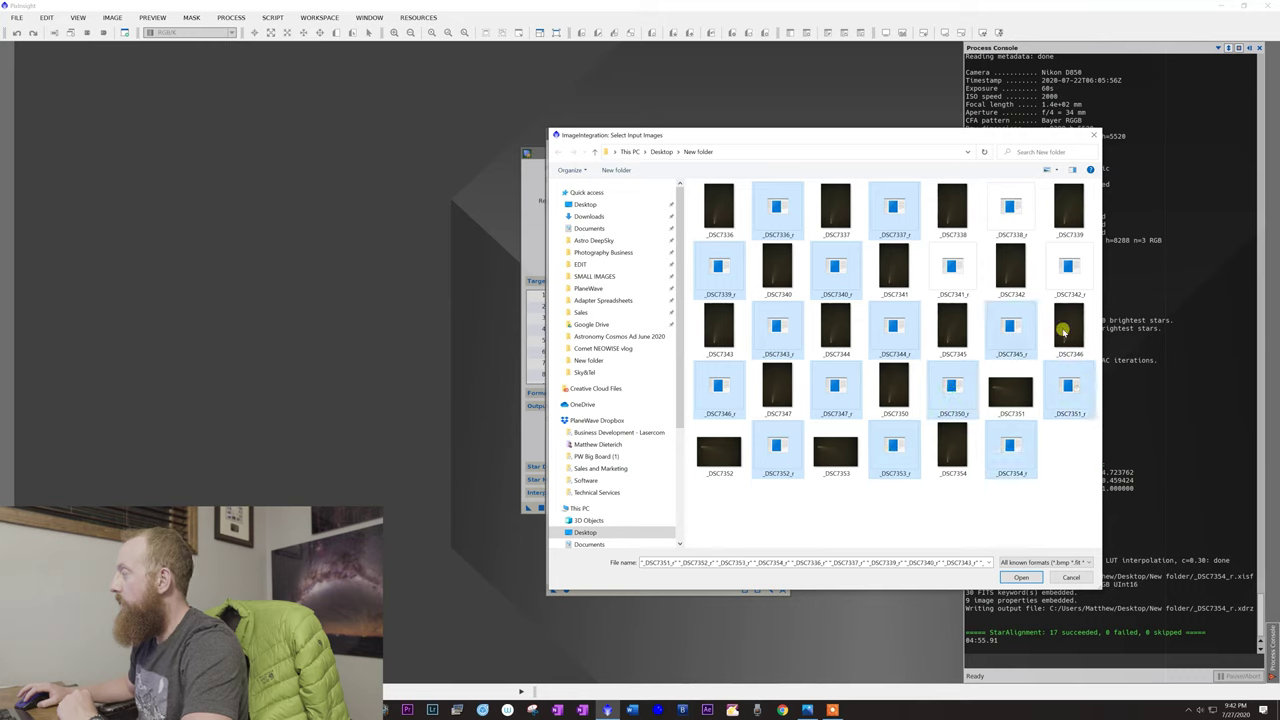
left_click(1066, 272, "ctrl")
left_click(1015, 228, "ctrl")
left_click(955, 278, "ctrl")
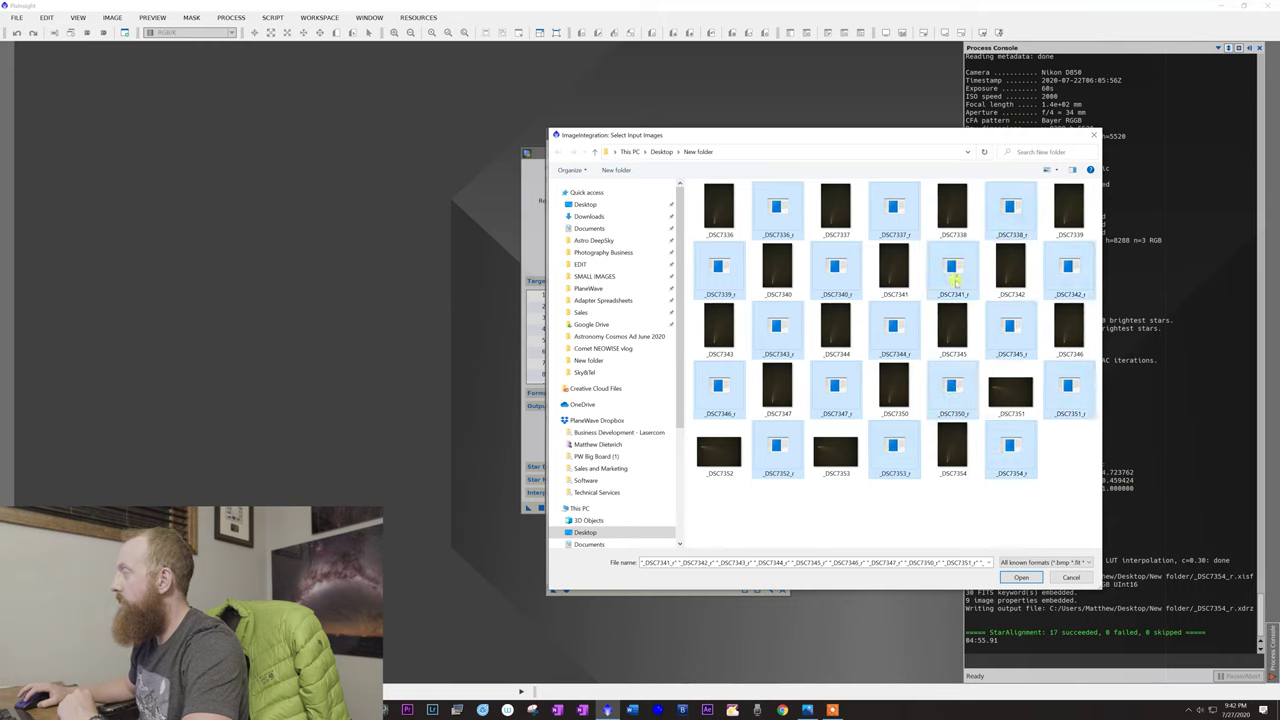
left_click(1017, 578)
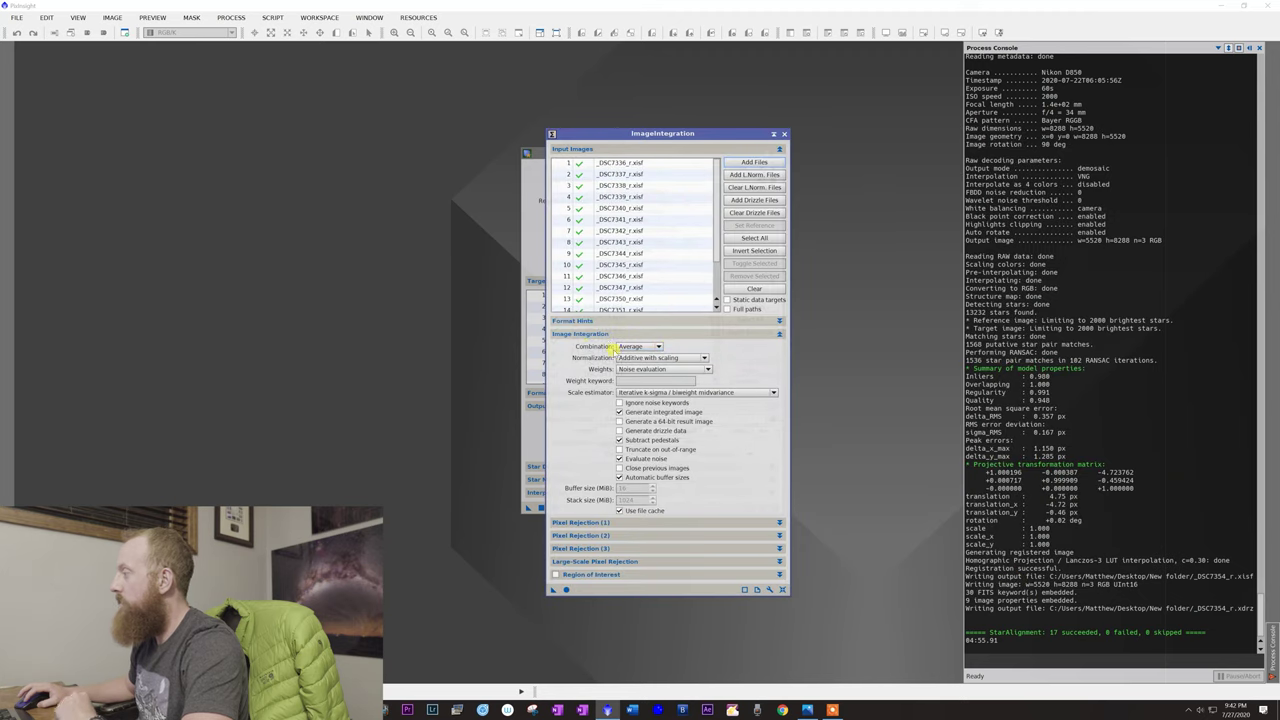
Integrate the frames using Average combination and Sigma Clipping pixel rejection
left_click(659, 347)
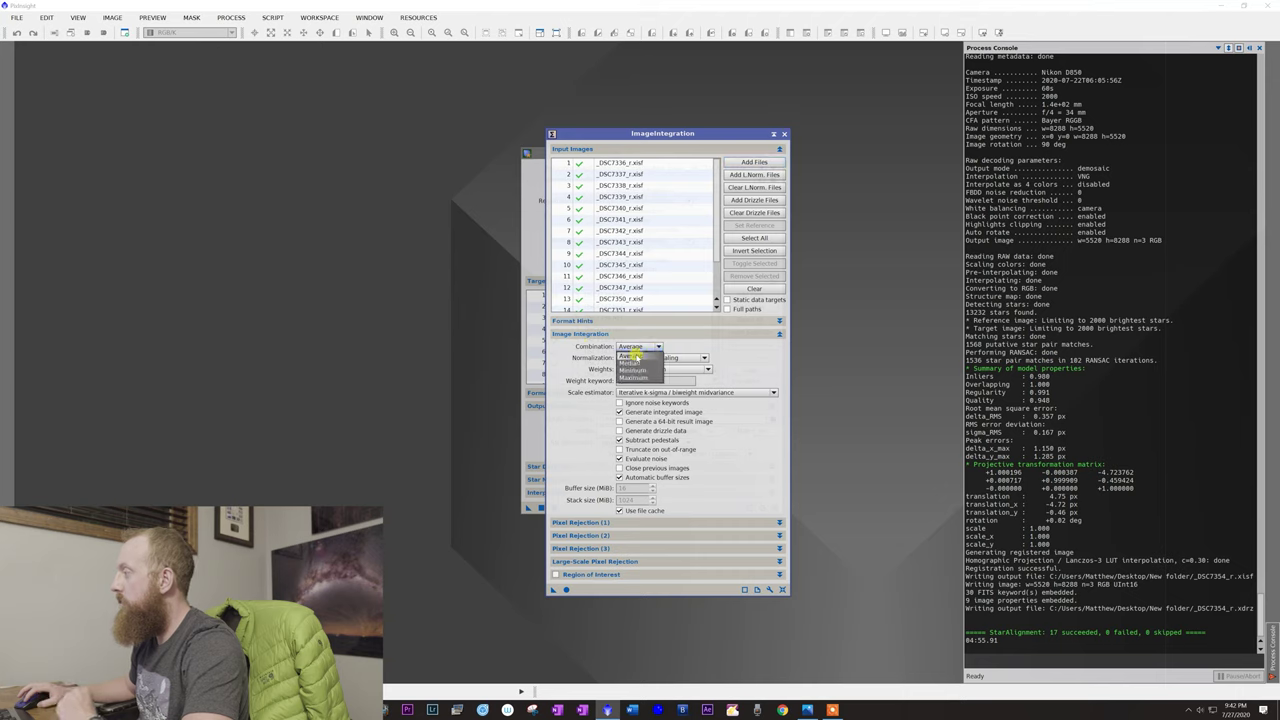
left_click(636, 357)
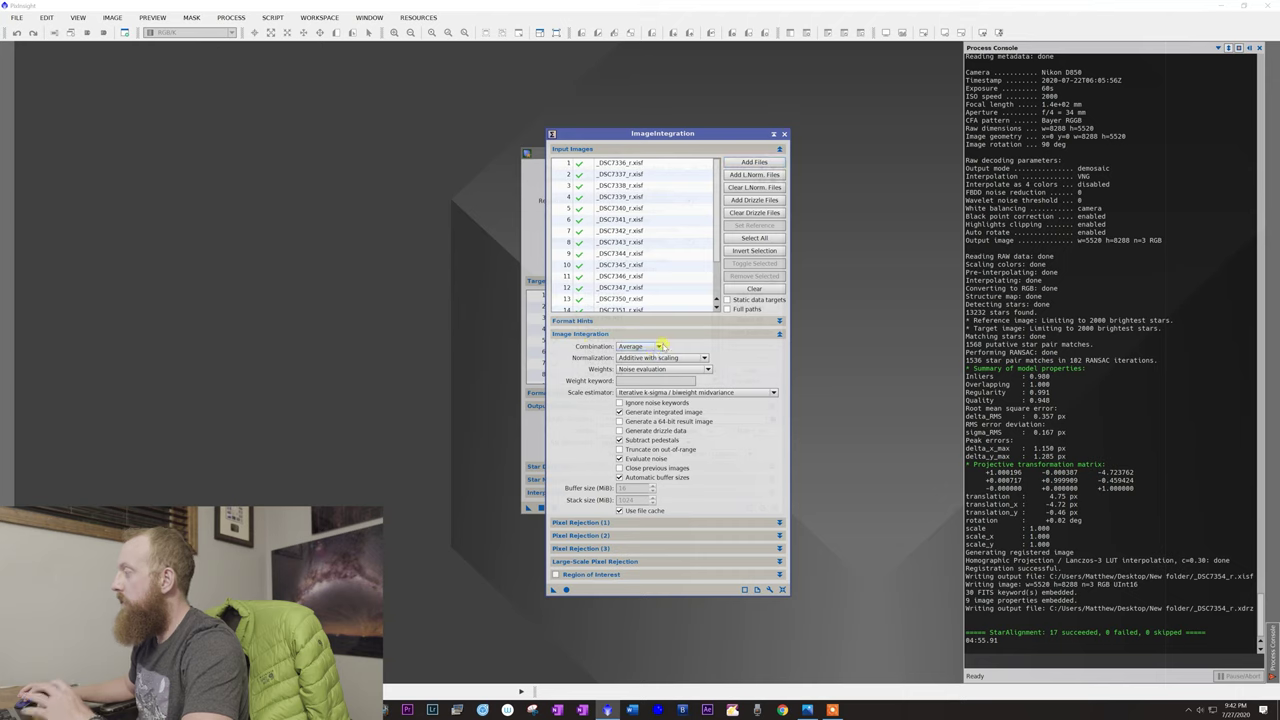
left_click(590, 522)
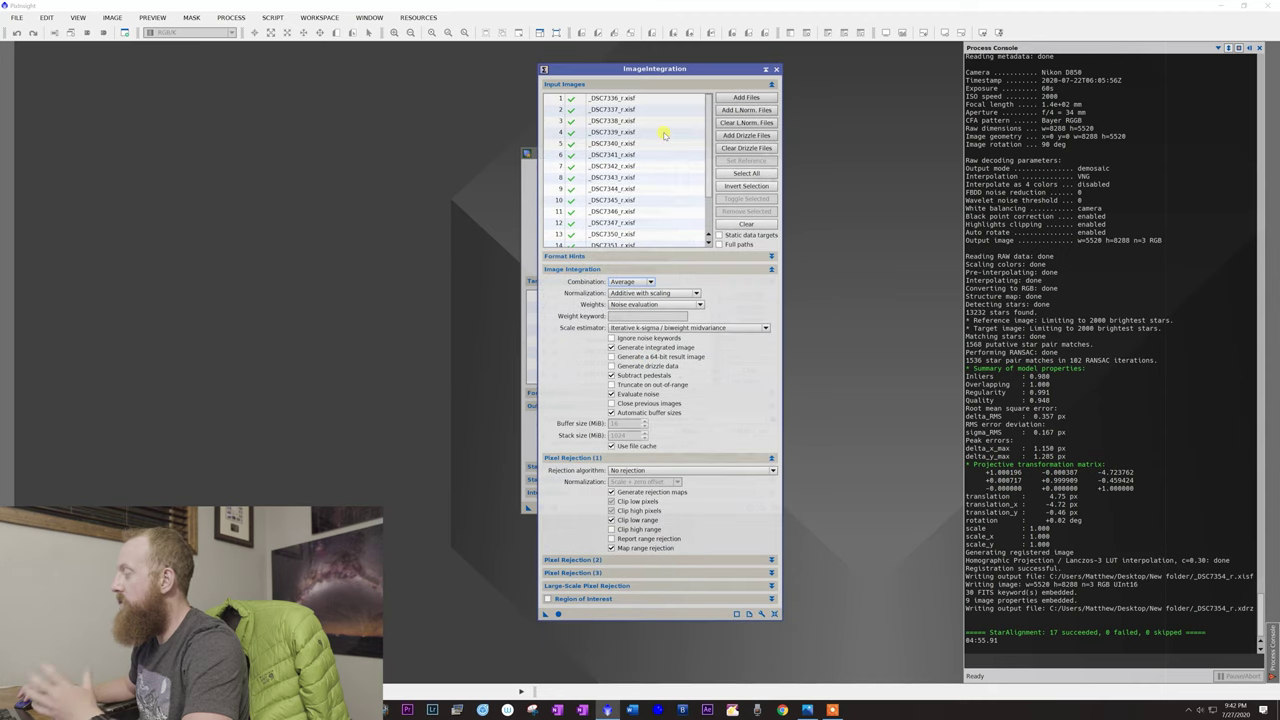
left_click(672, 471)
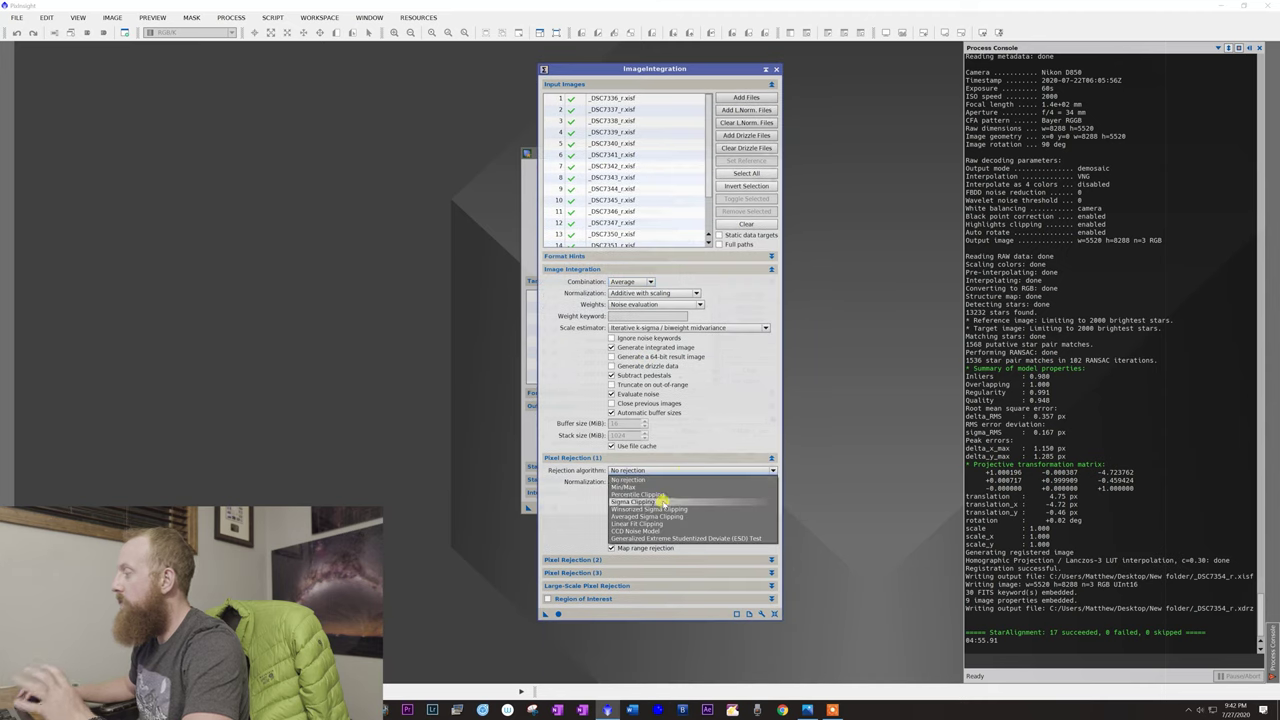
left_click(646, 502)
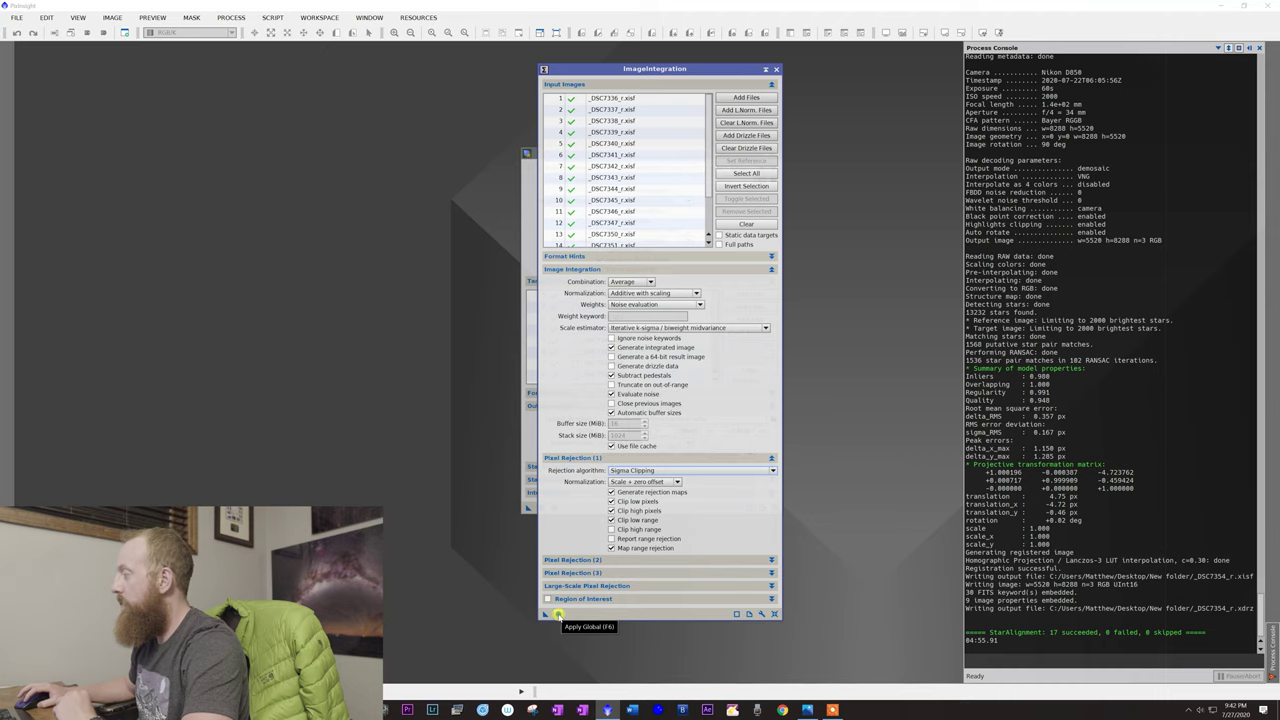
left_click(558, 614)
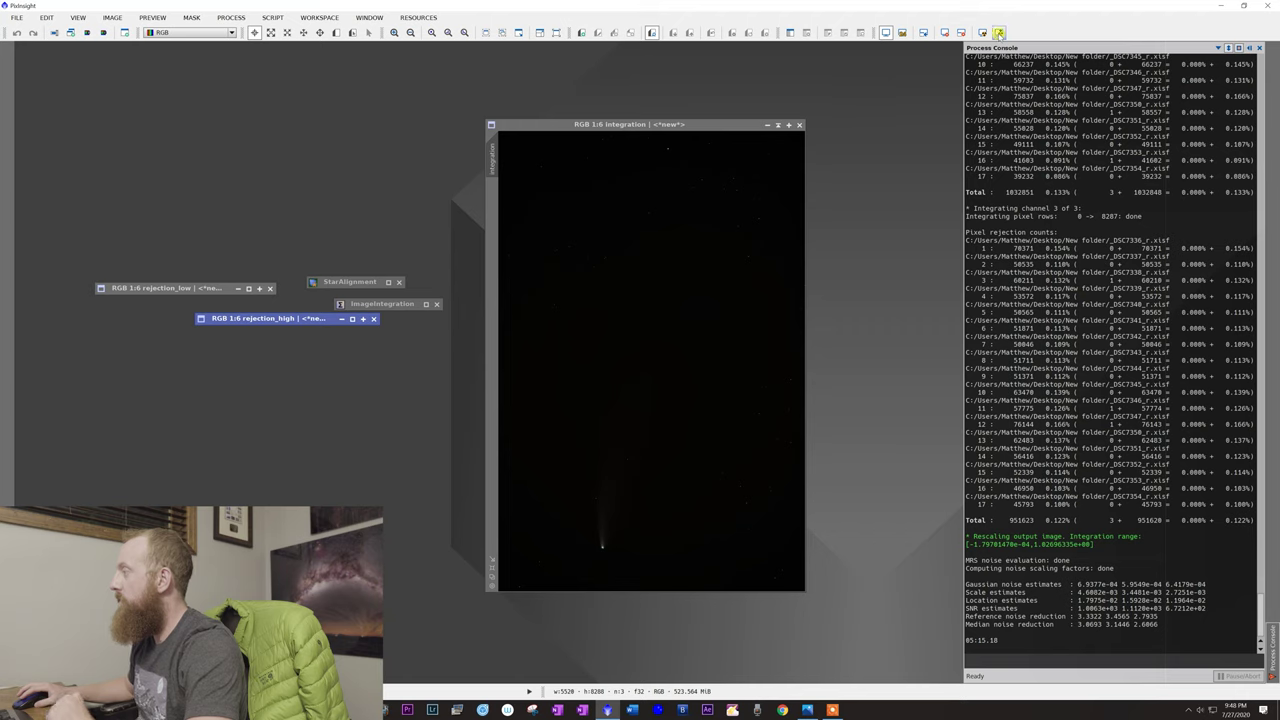
Open ScreenTransferFunction and close the rejection_high map
left_click(230, 18)
mouse_move(258, 33)
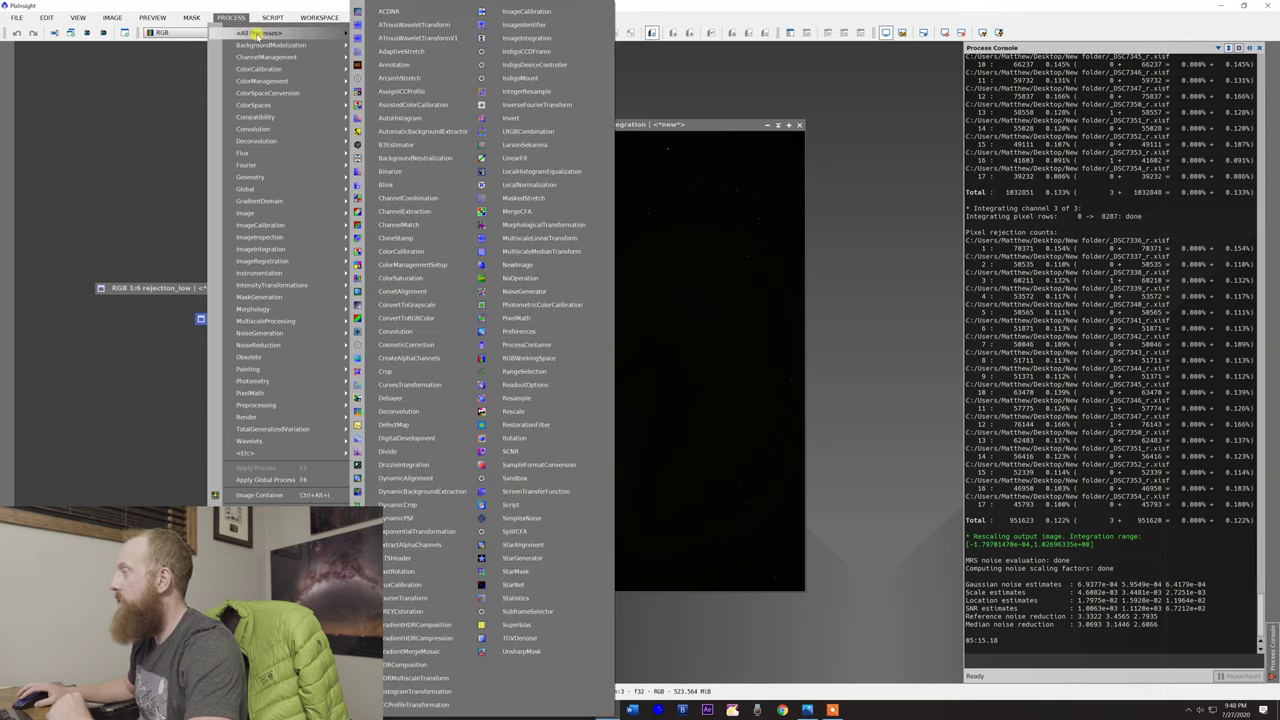
left_click(555, 493)
left_click_drag(1105, 530, 720, 606)
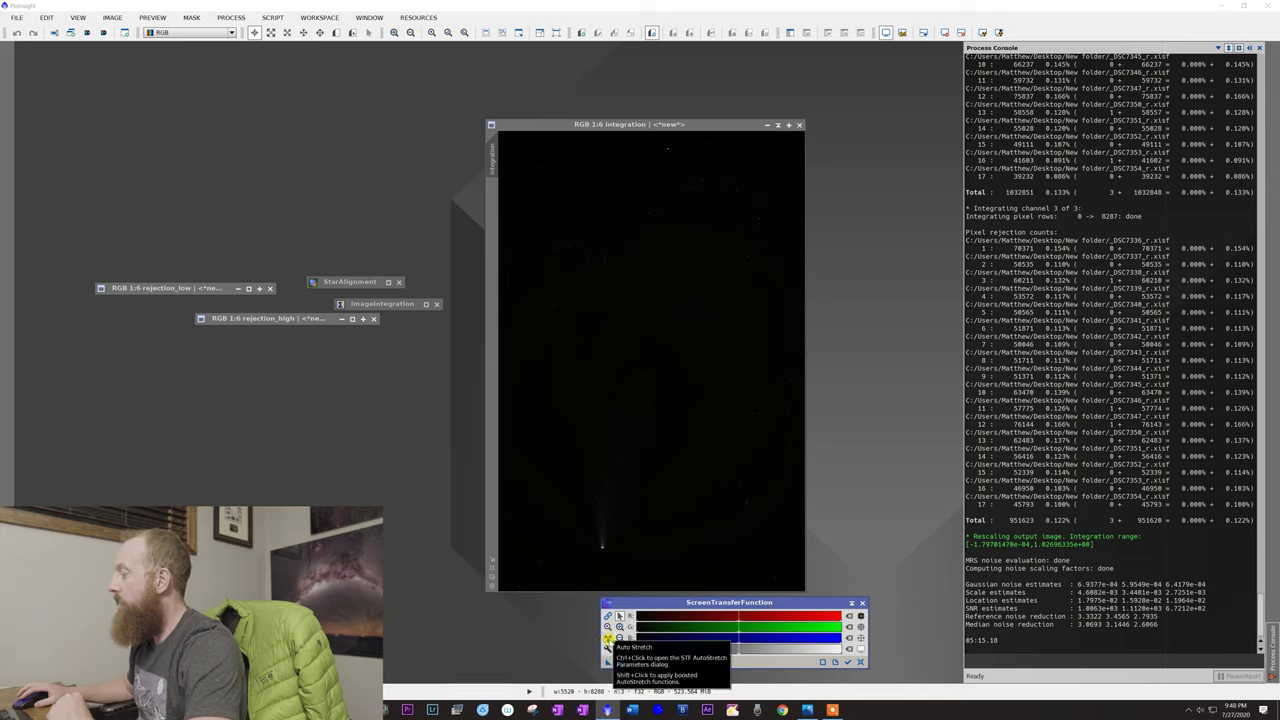
left_click(618, 615)
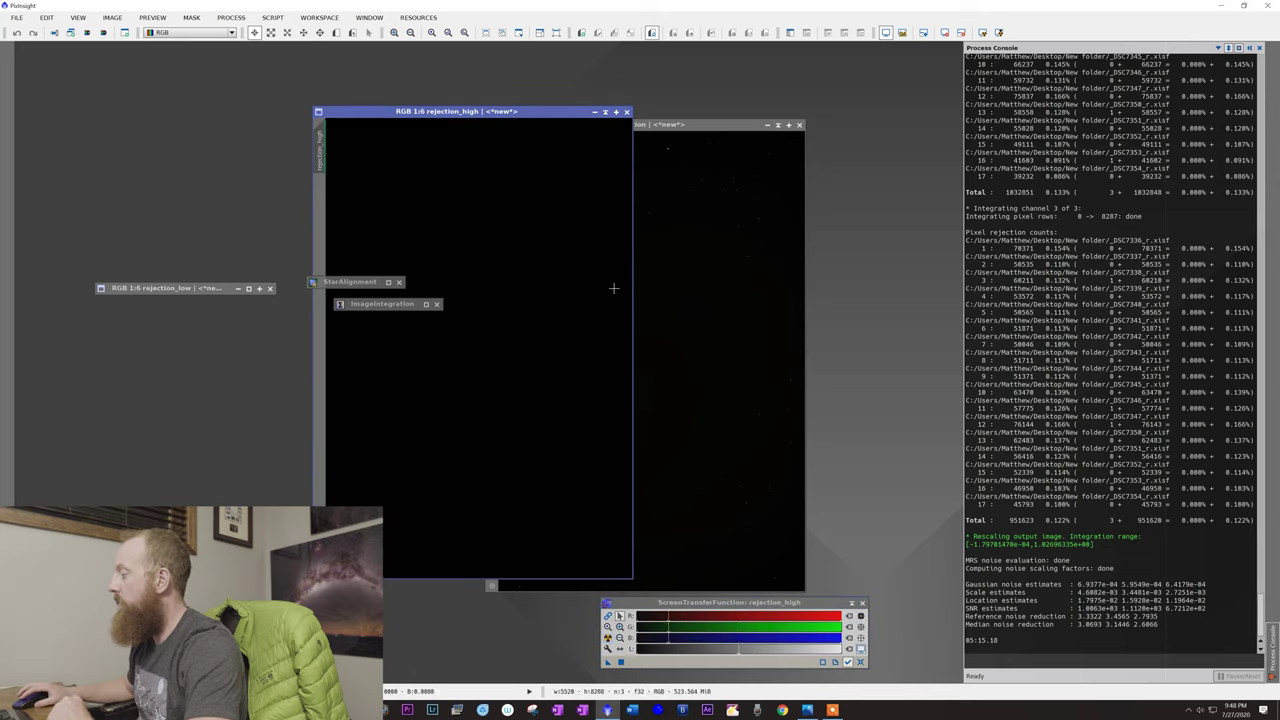
left_click(626, 112)
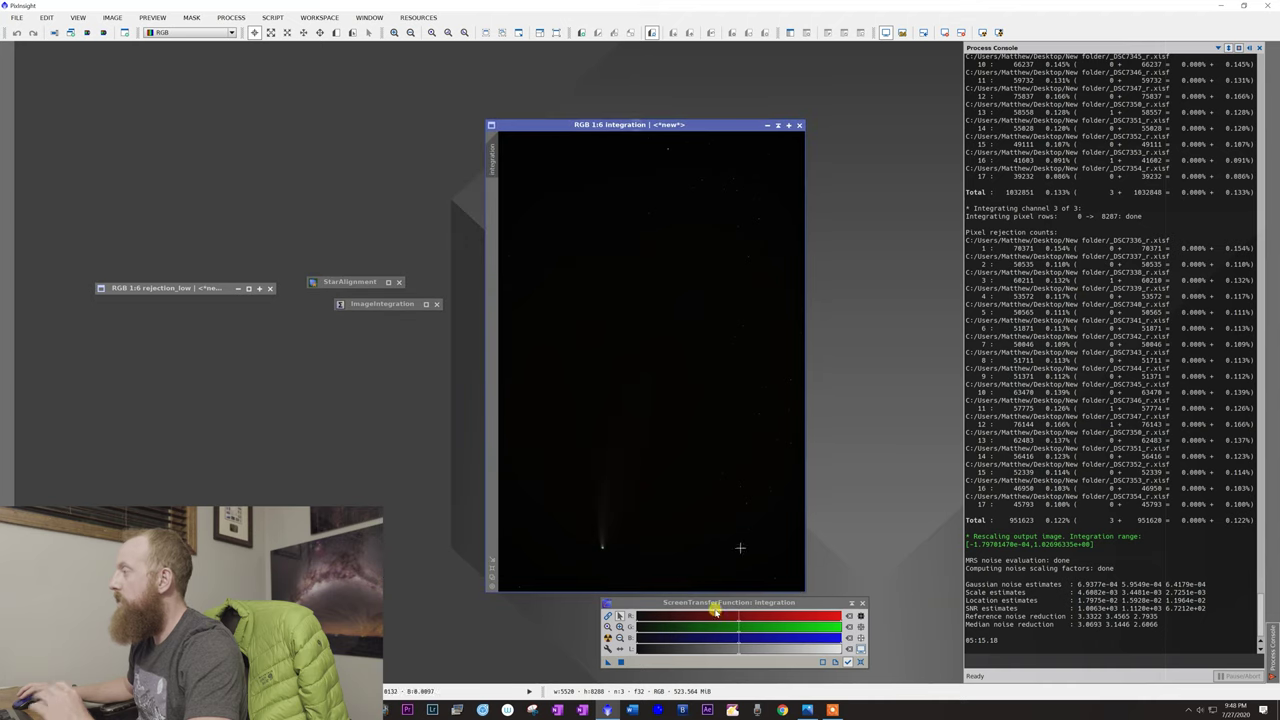
Auto-stretch the integration view, zoom in on the comet, then reset the stretch
left_click(606, 637)
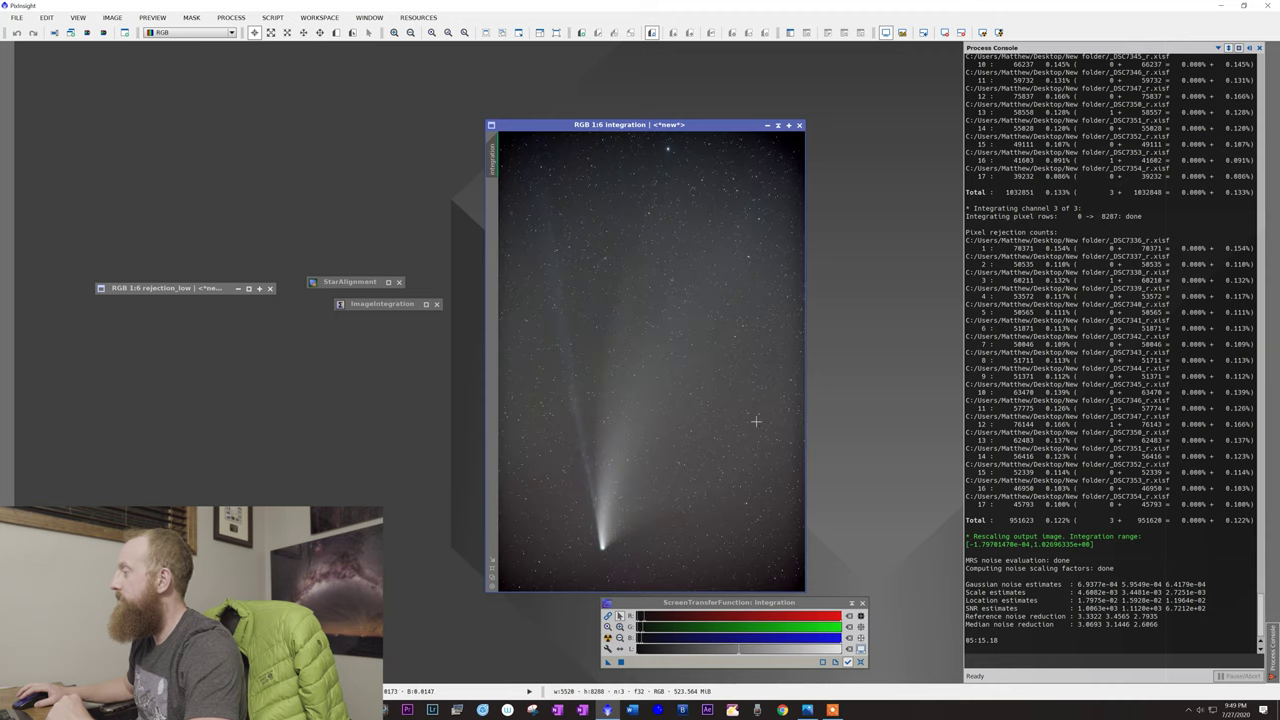
left_click_drag(680, 603, 607, 607)
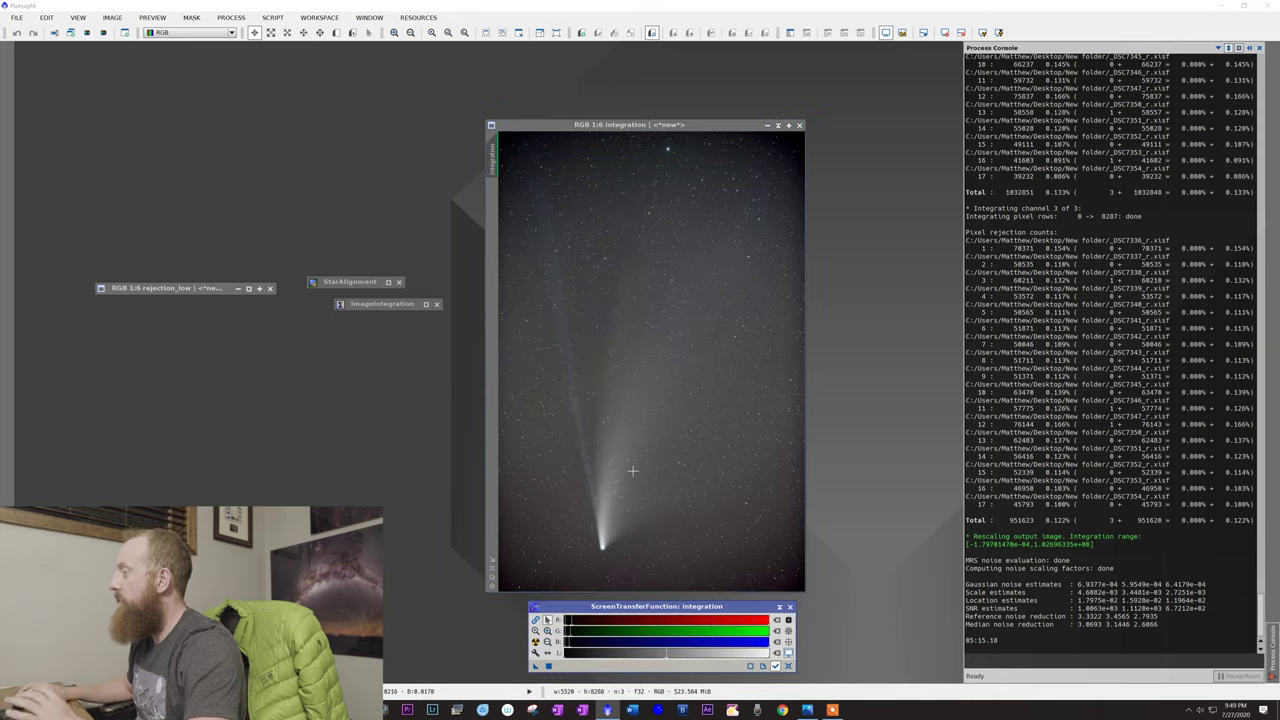
scroll(632, 470, "up", 3)
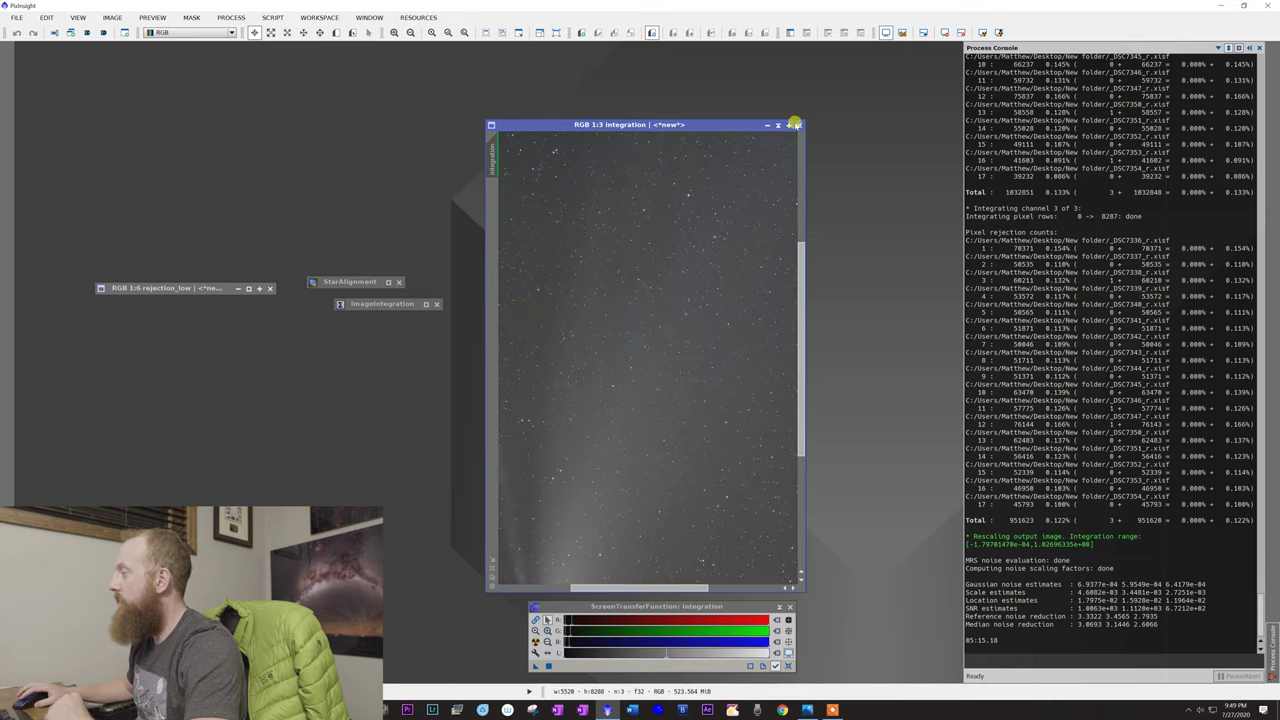
left_click_drag(598, 424, 580, 491)
scroll(577, 426, "up", 1)
left_click_drag(577, 425, 694, 394)
scroll(705, 339, "up", 2)
scroll(694, 392, "down", 1)
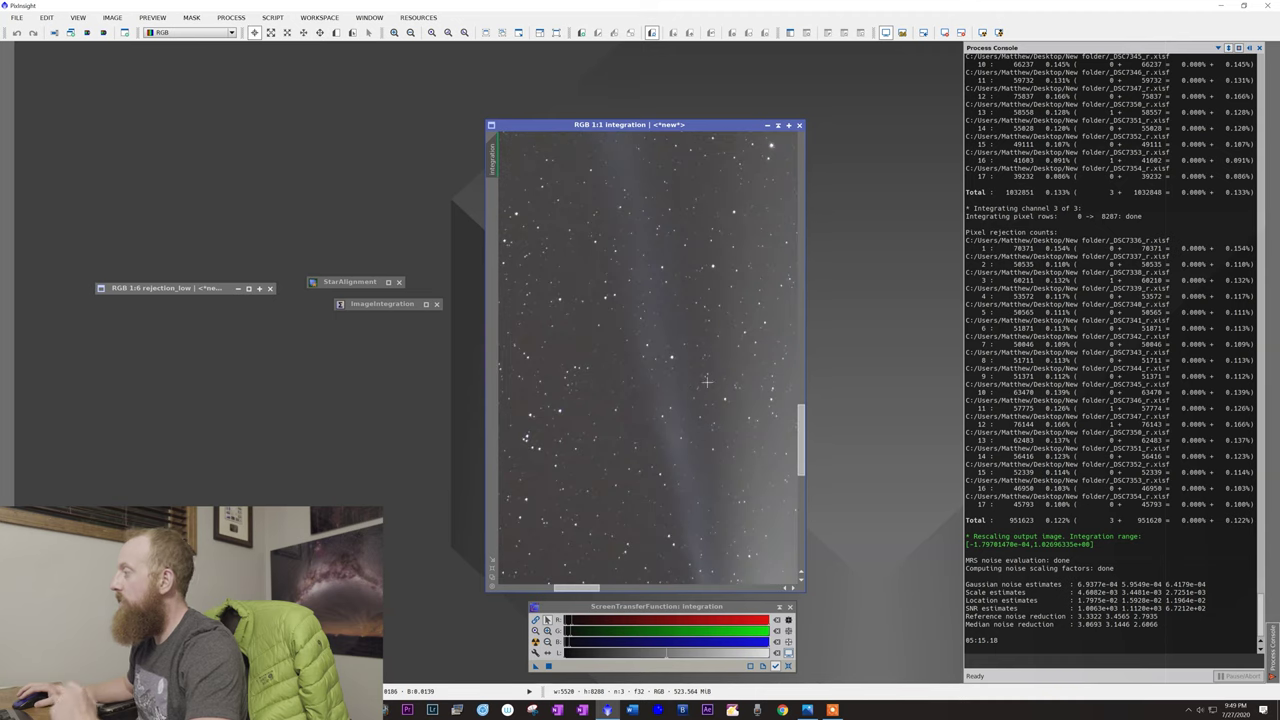
scroll(697, 372, "up", 2)
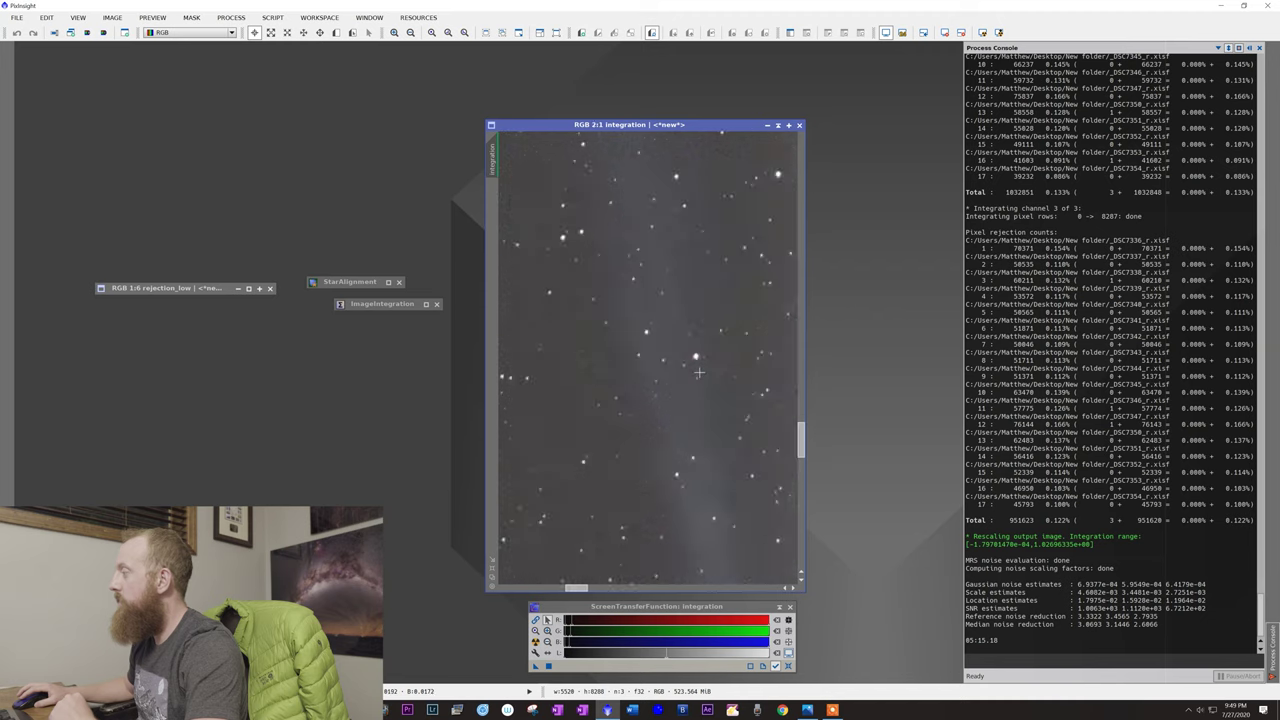
scroll(620, 273, "down", 7)
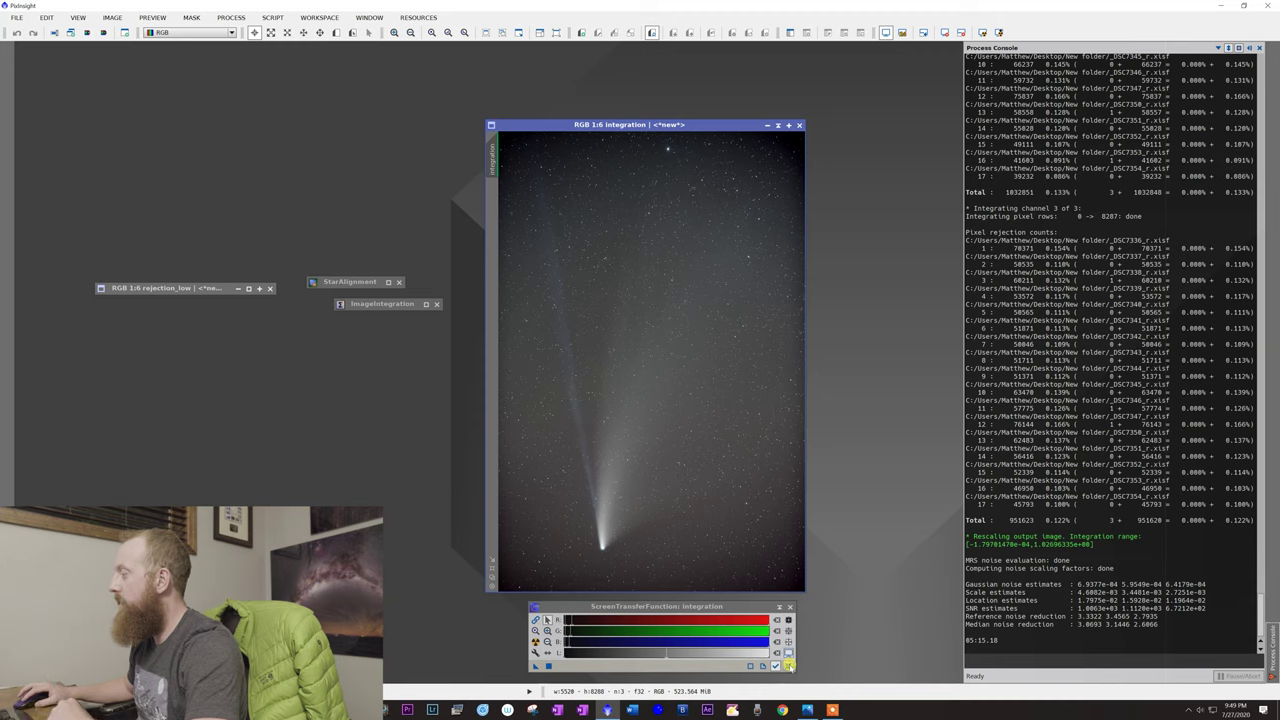
left_click(789, 665)
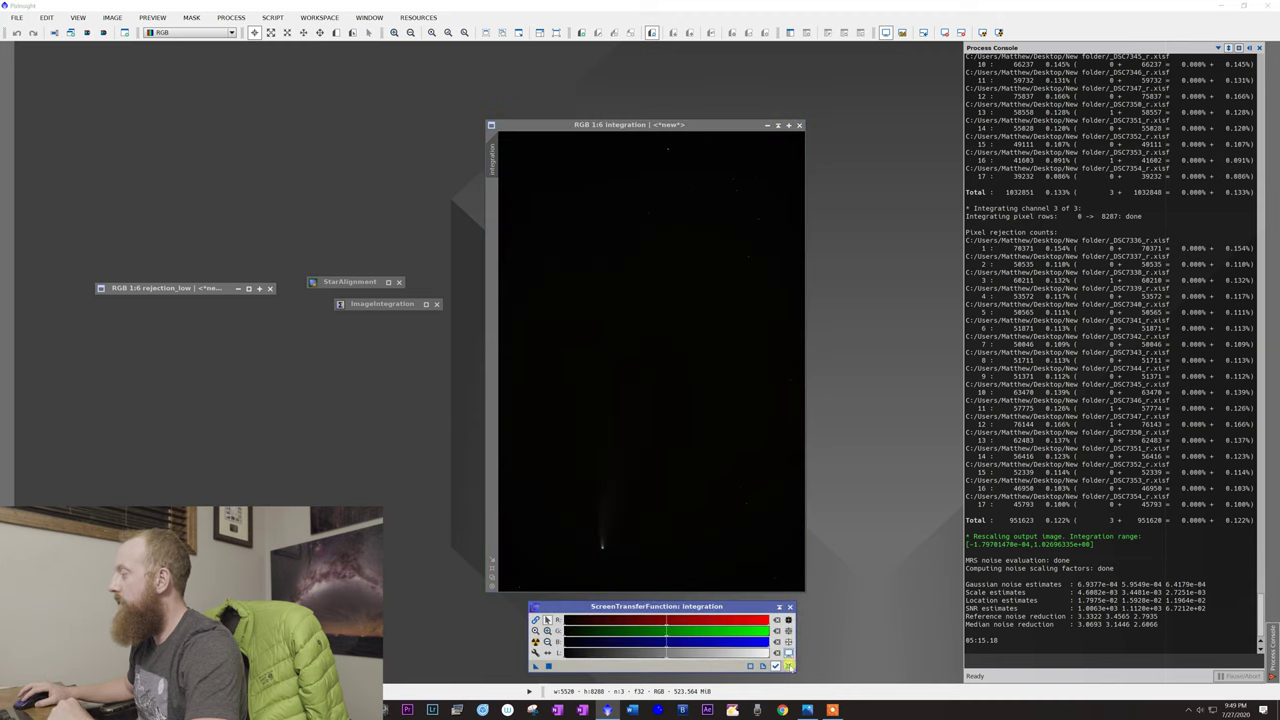
Open HistogramTransformation and auto-stretch the integration display again
left_click(231, 17)
mouse_move(262, 33)
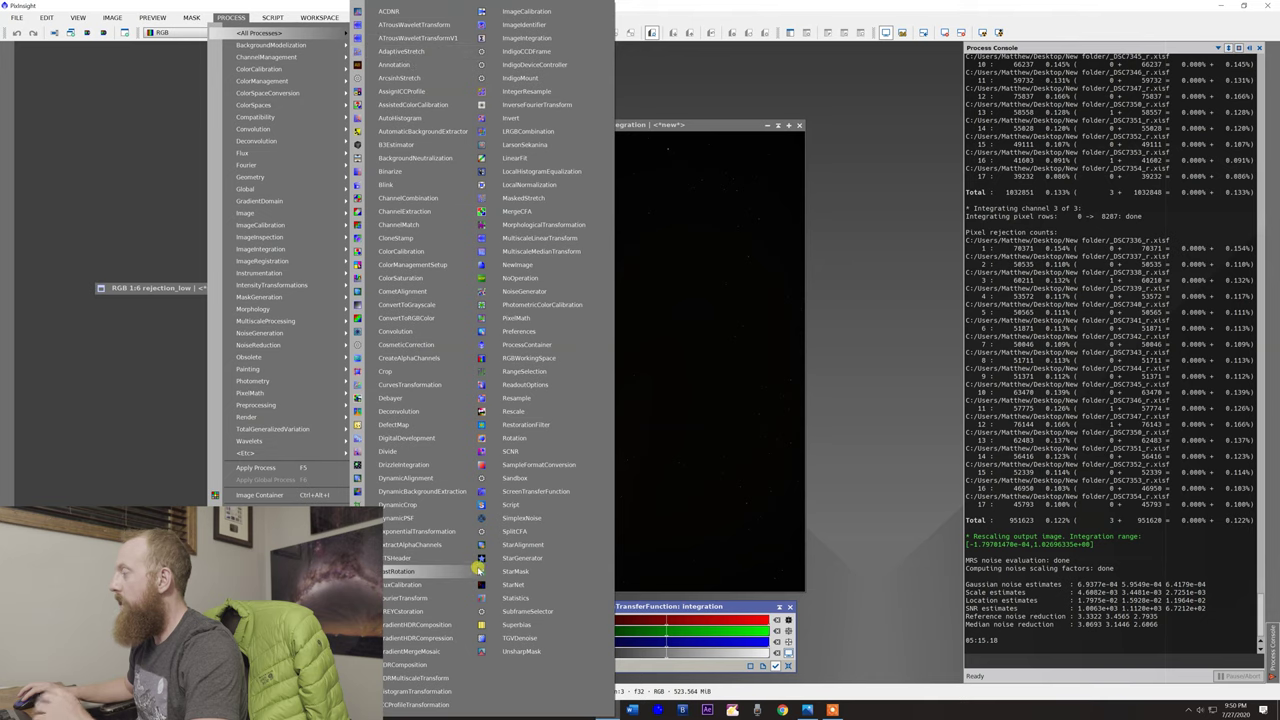
left_click(436, 691)
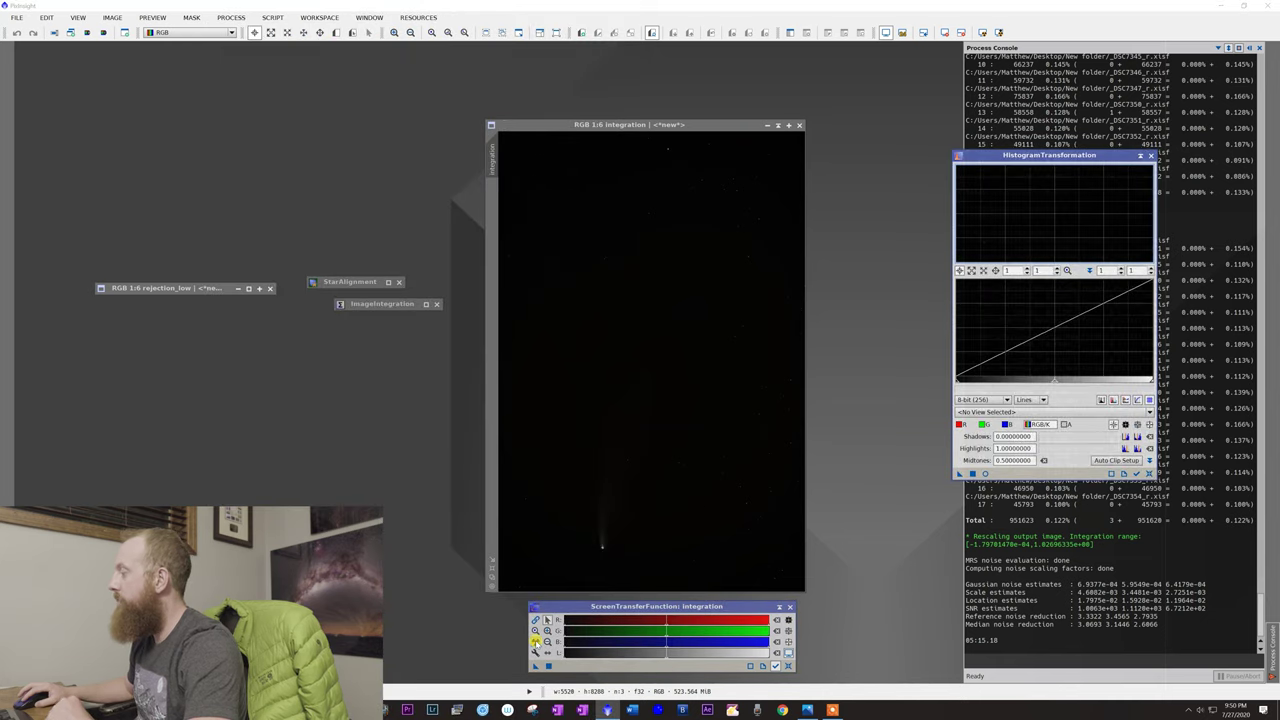
left_click(535, 642)
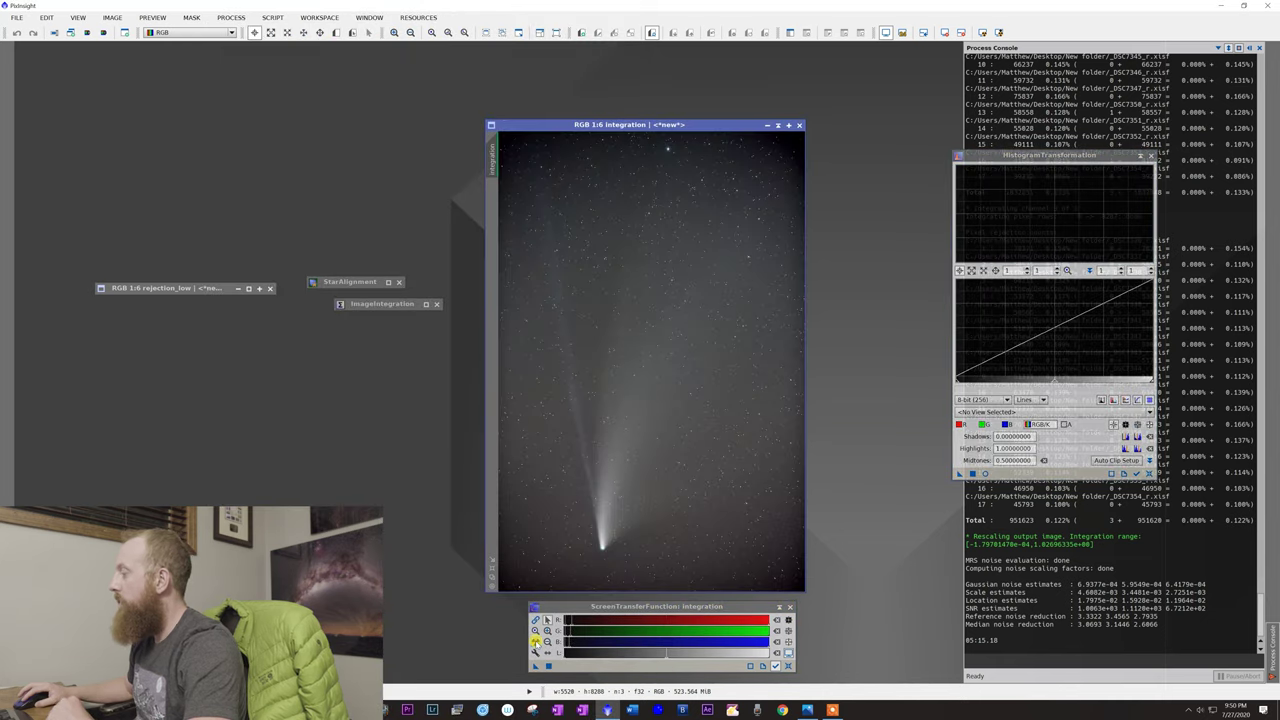
Target HistogramTransformation at the integration image and close the Process Console
left_click(1049, 411)
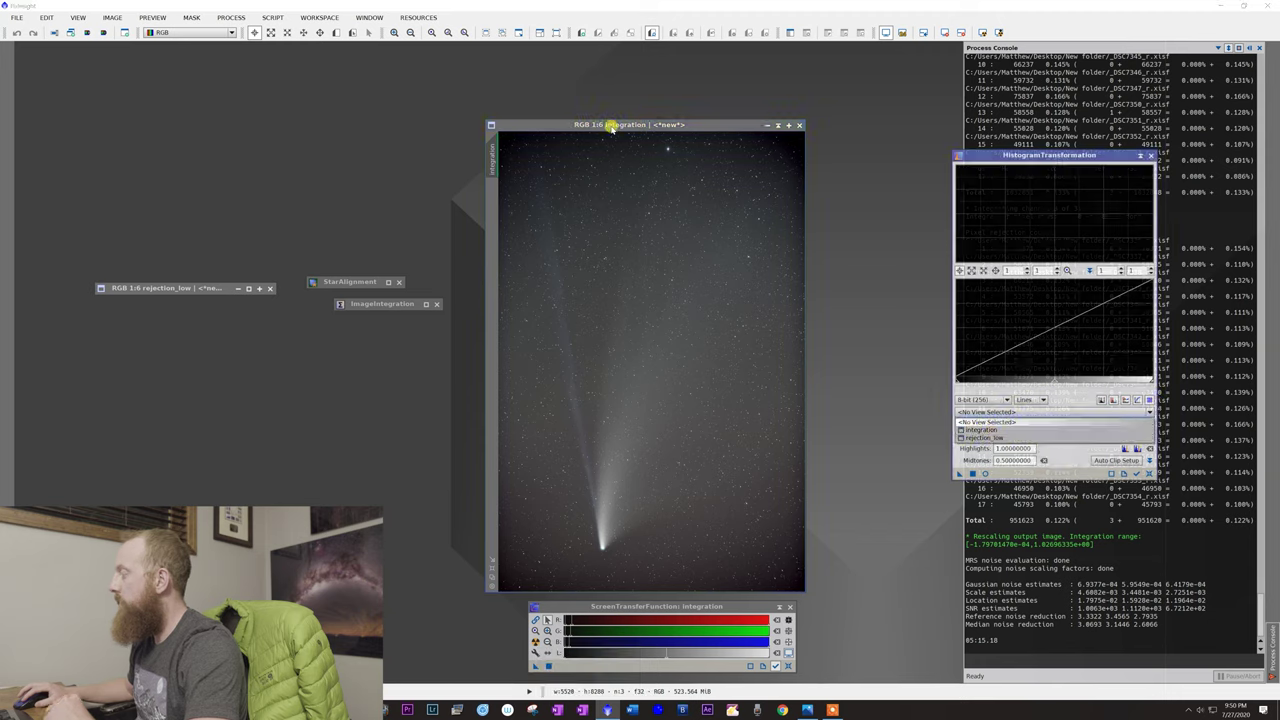
left_click(980, 430)
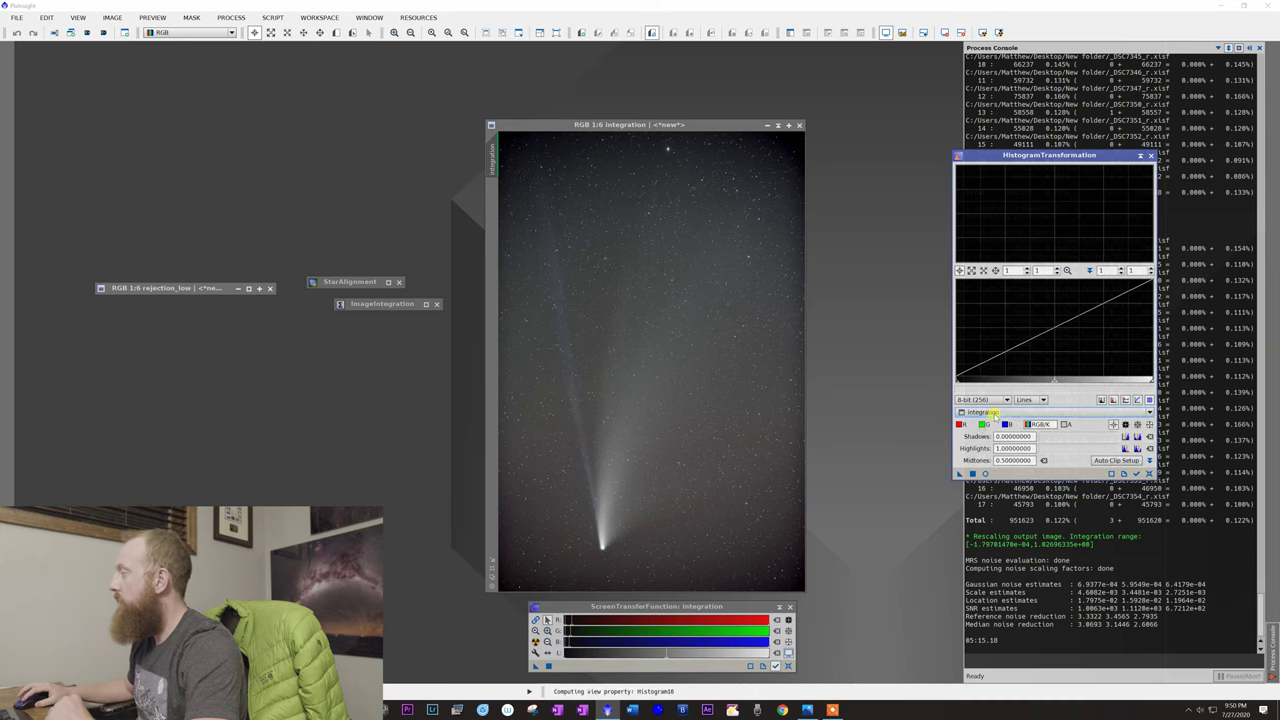
left_click_drag(1015, 153, 879, 129)
left_click(1229, 47)
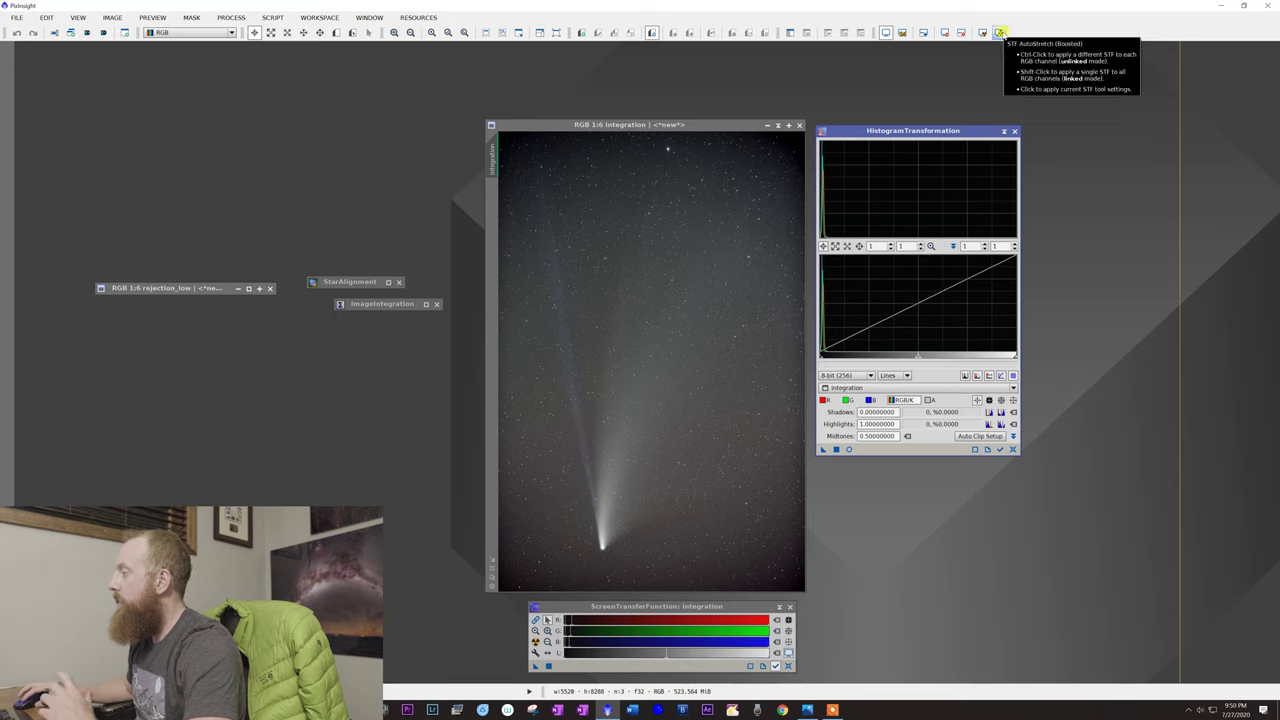
Auto-stretch the display and transfer the STF settings into HistogramTransformation
left_click(999, 33)
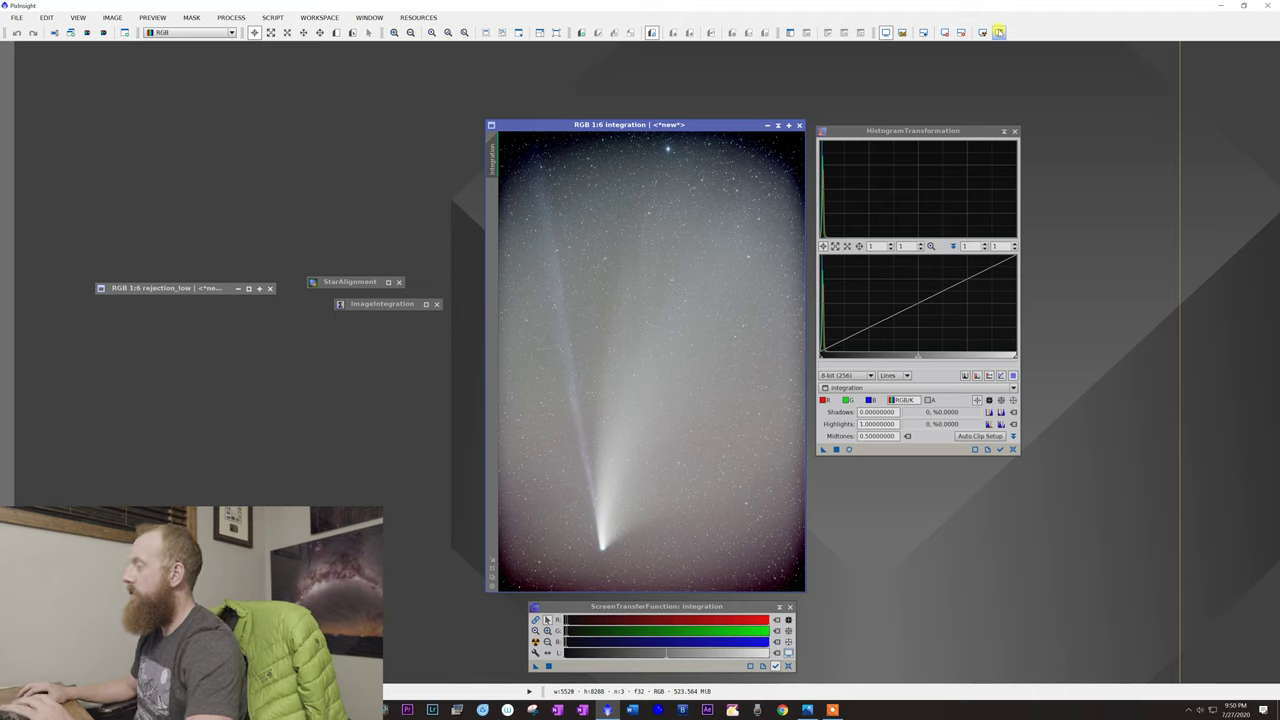
left_click(983, 33)
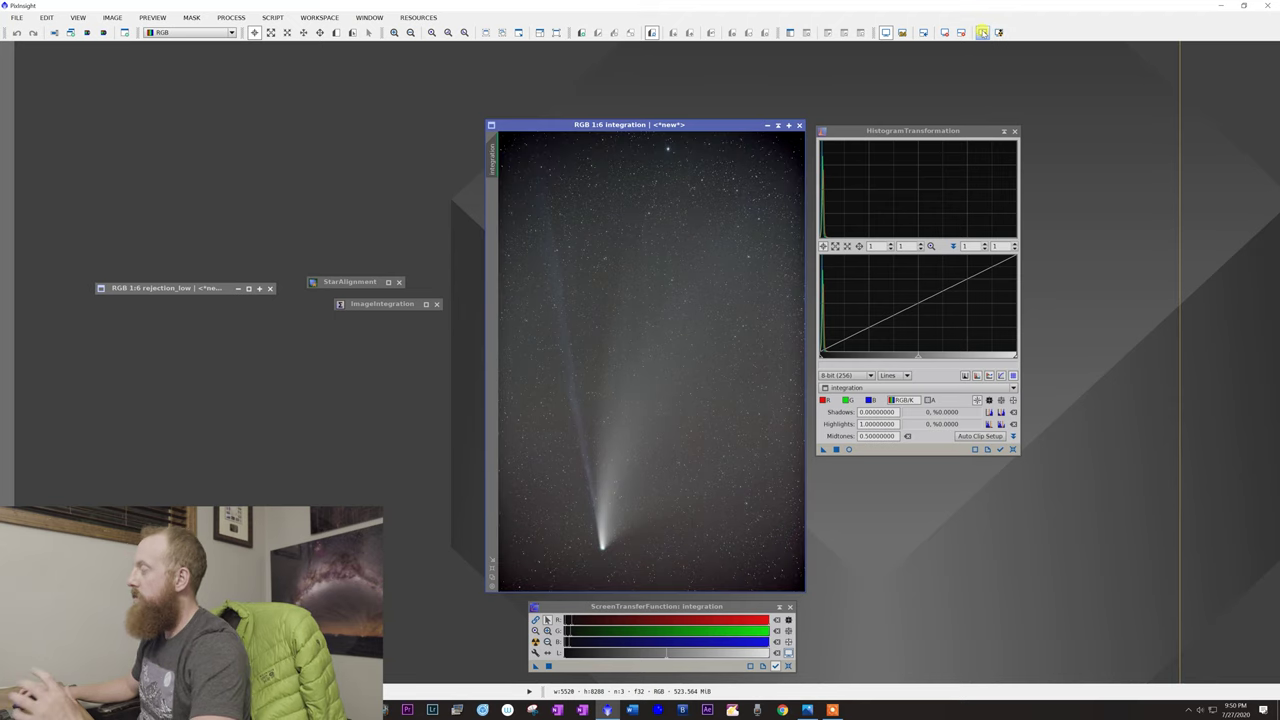
left_click(999, 33)
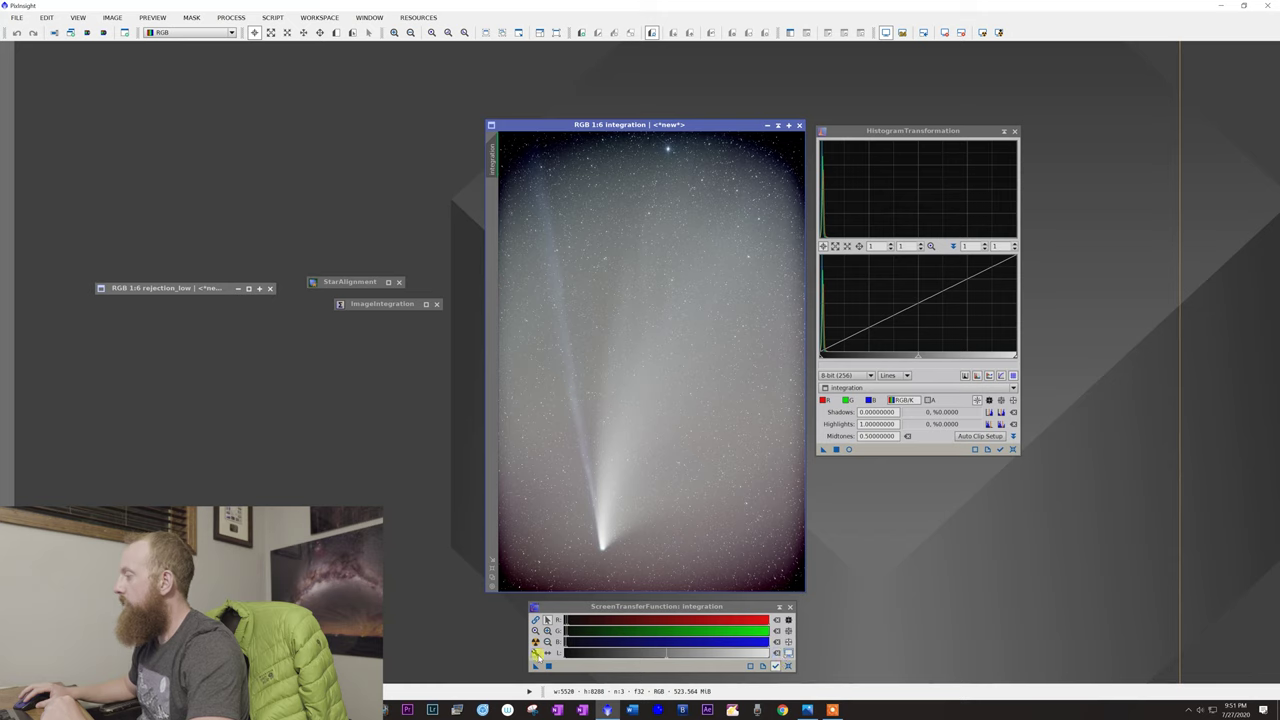
left_click_drag(536, 668, 915, 467)
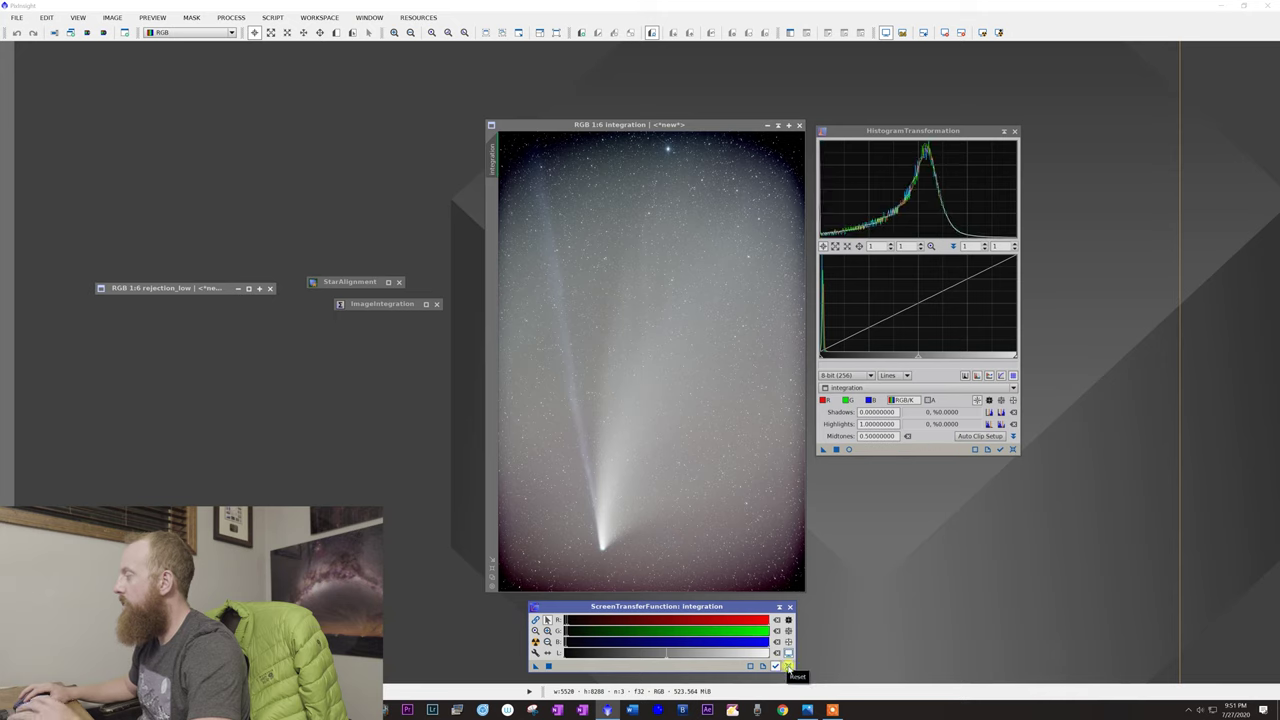
Reset the STF and apply the histogram stretch permanently to the integration image
left_click(787, 666)
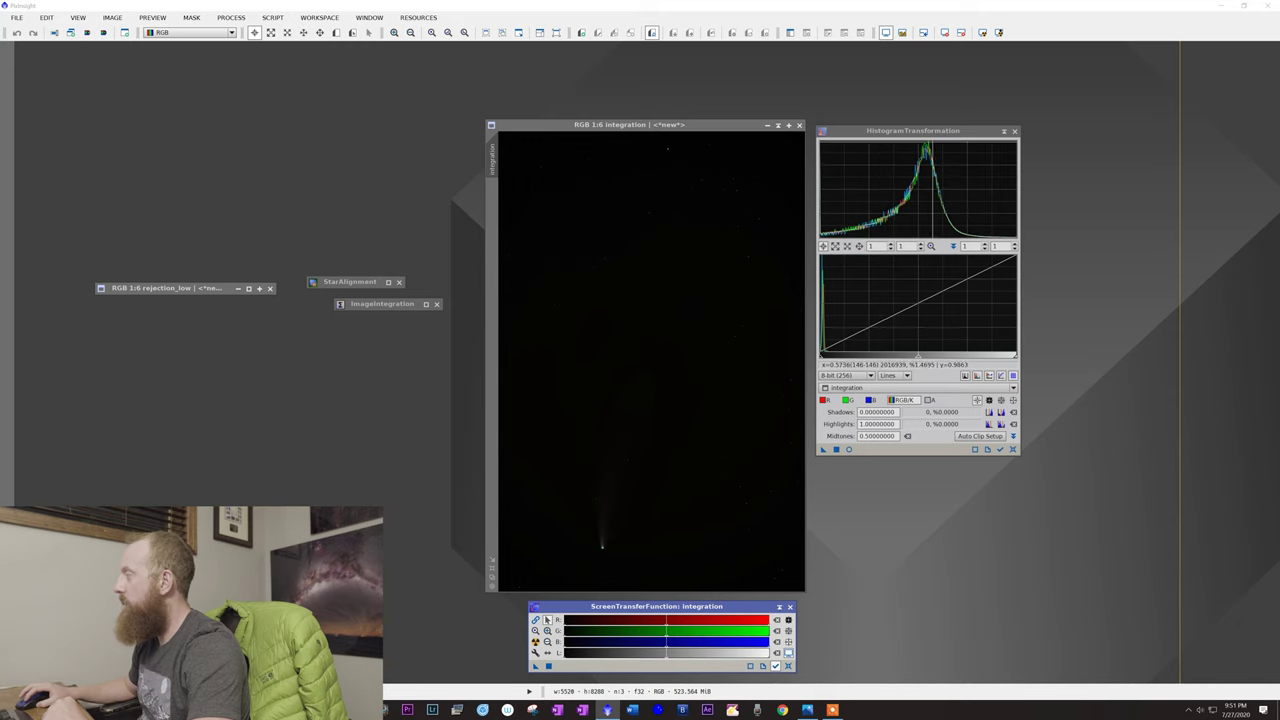
left_click(822, 451)
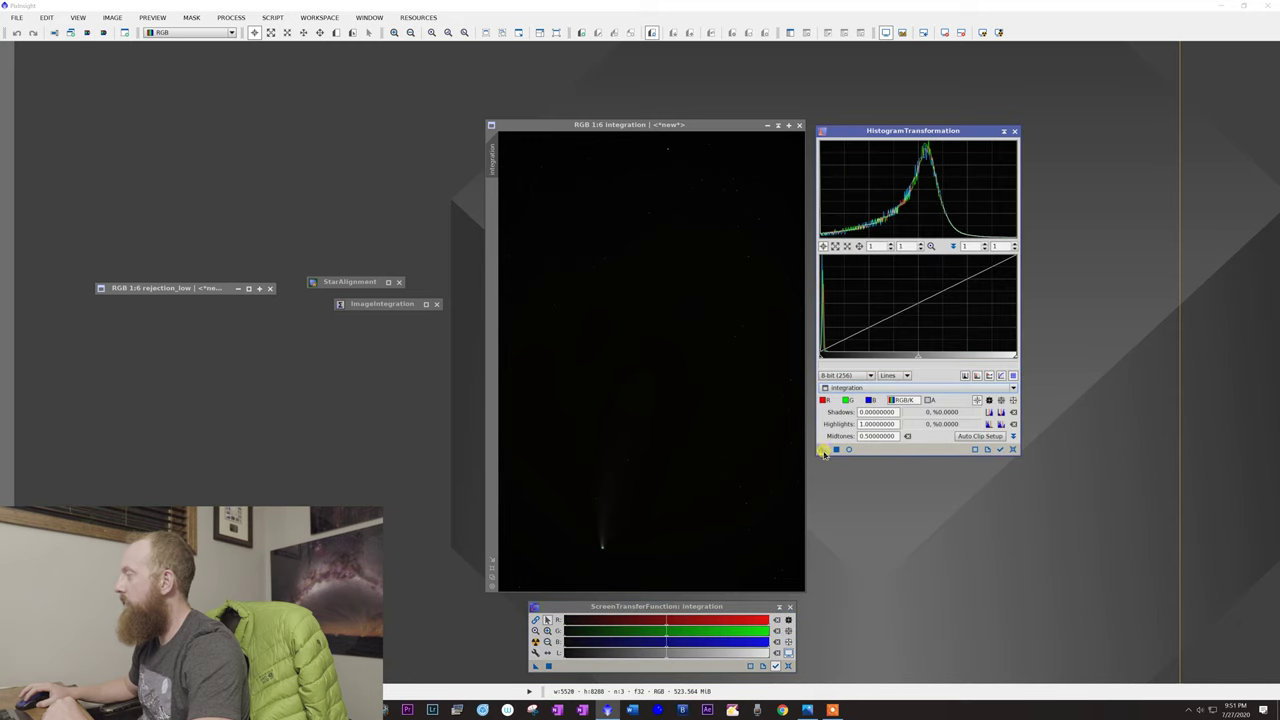
left_click(676, 455)
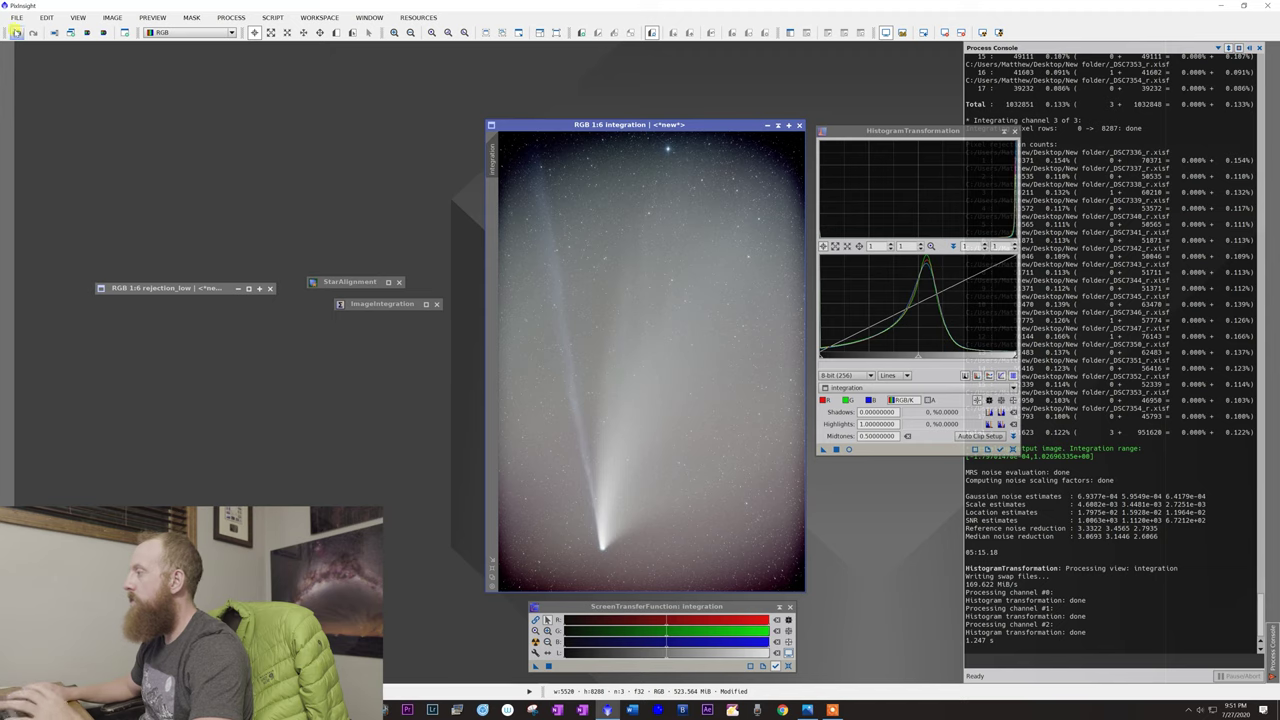
left_click(16, 18)
Save the image as a 16-bit TIFF named 'Comet 17min Stack' in New folder
left_click(69, 120)
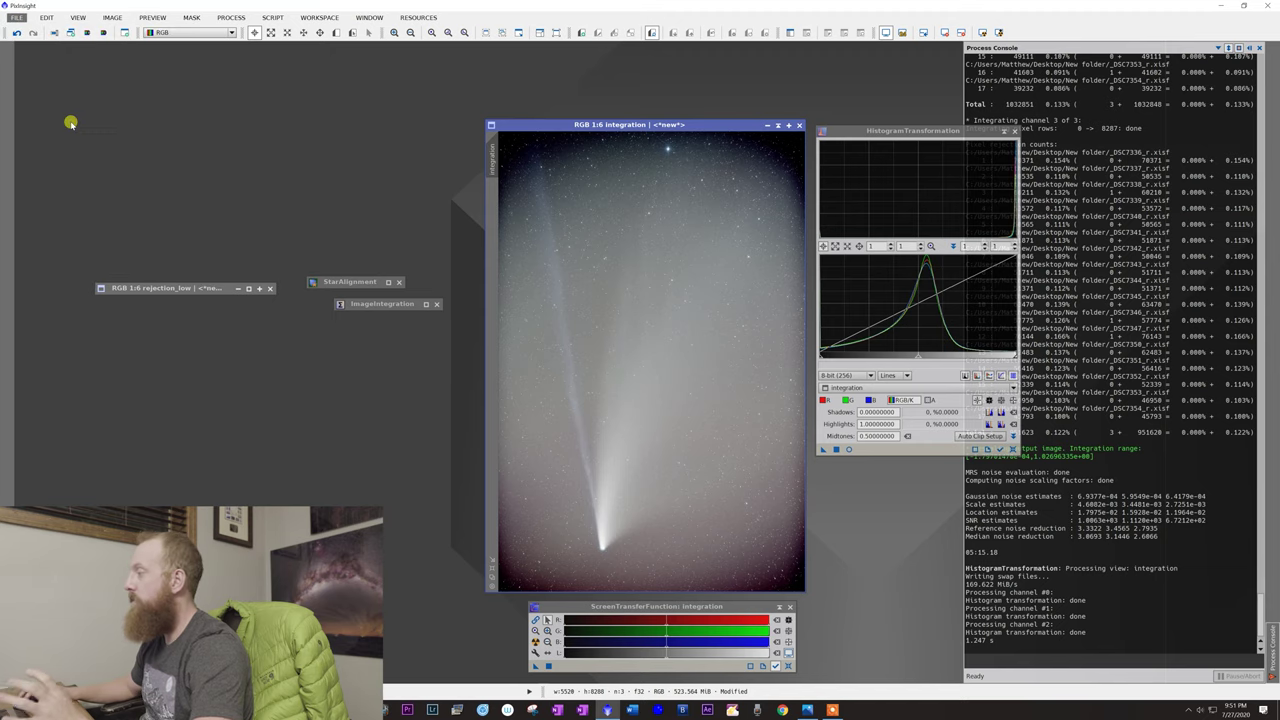
left_click(157, 434)
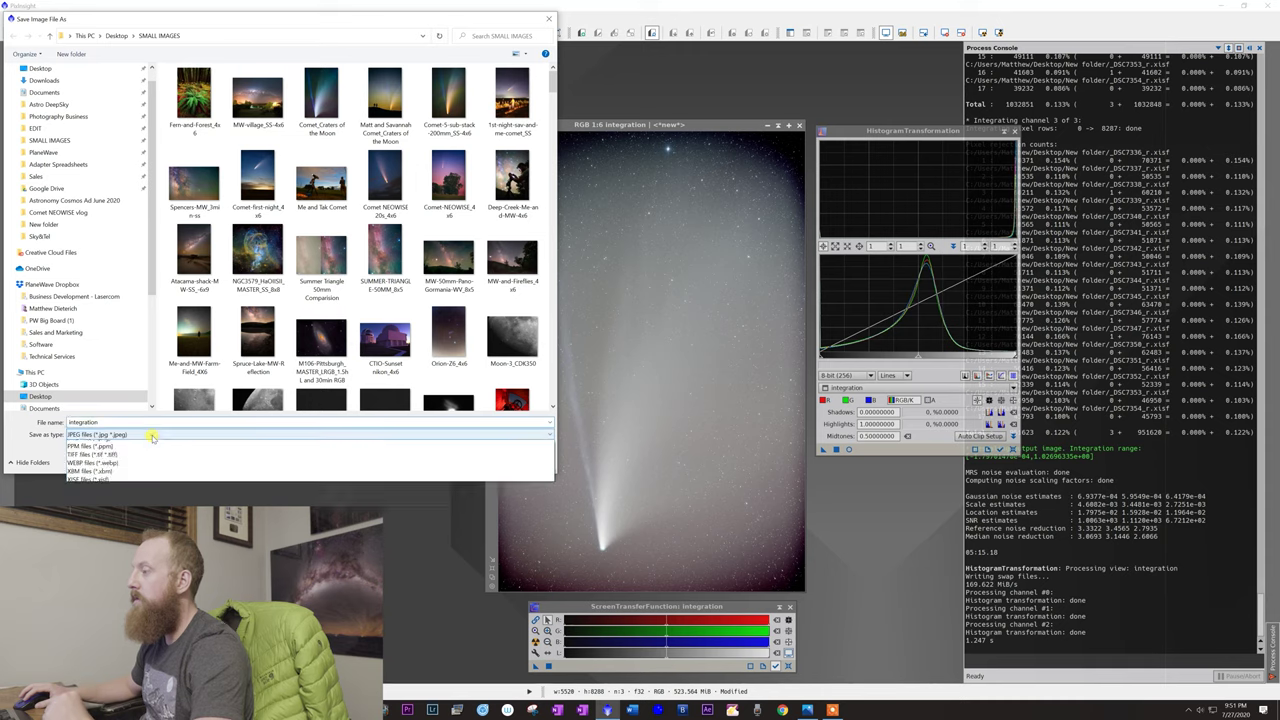
left_click(100, 511)
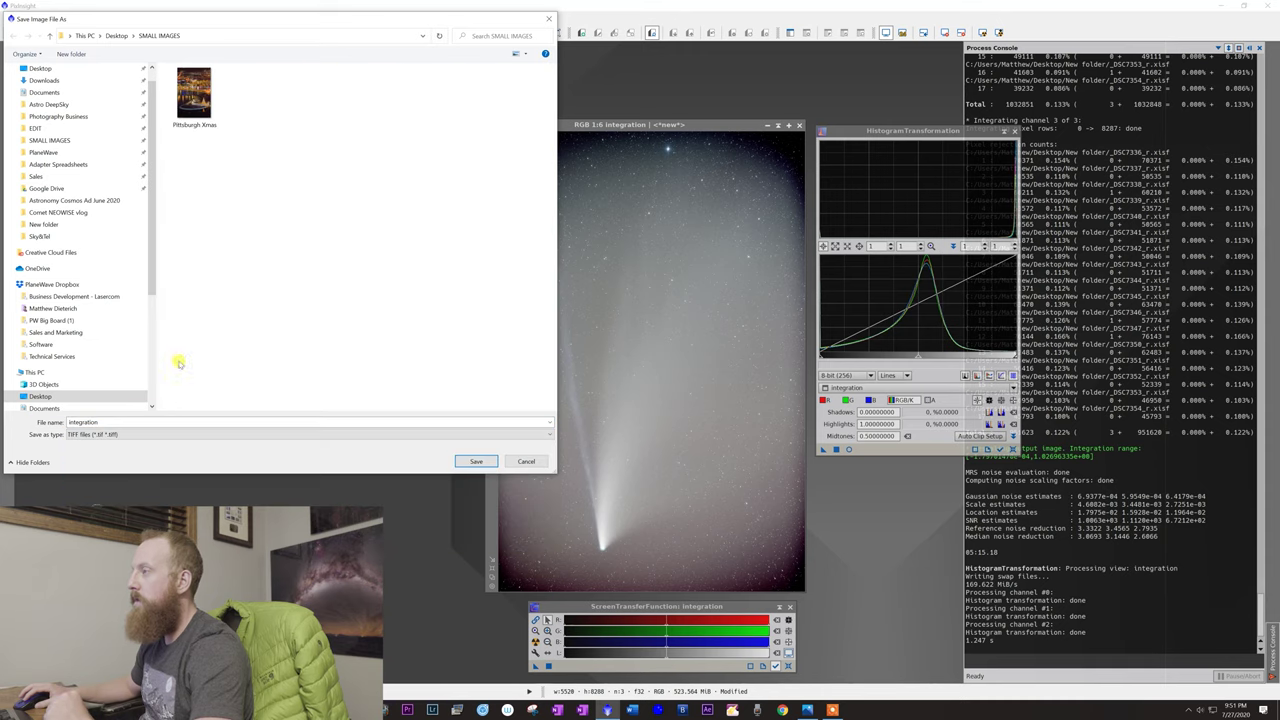
scroll(129, 139, "up", 1)
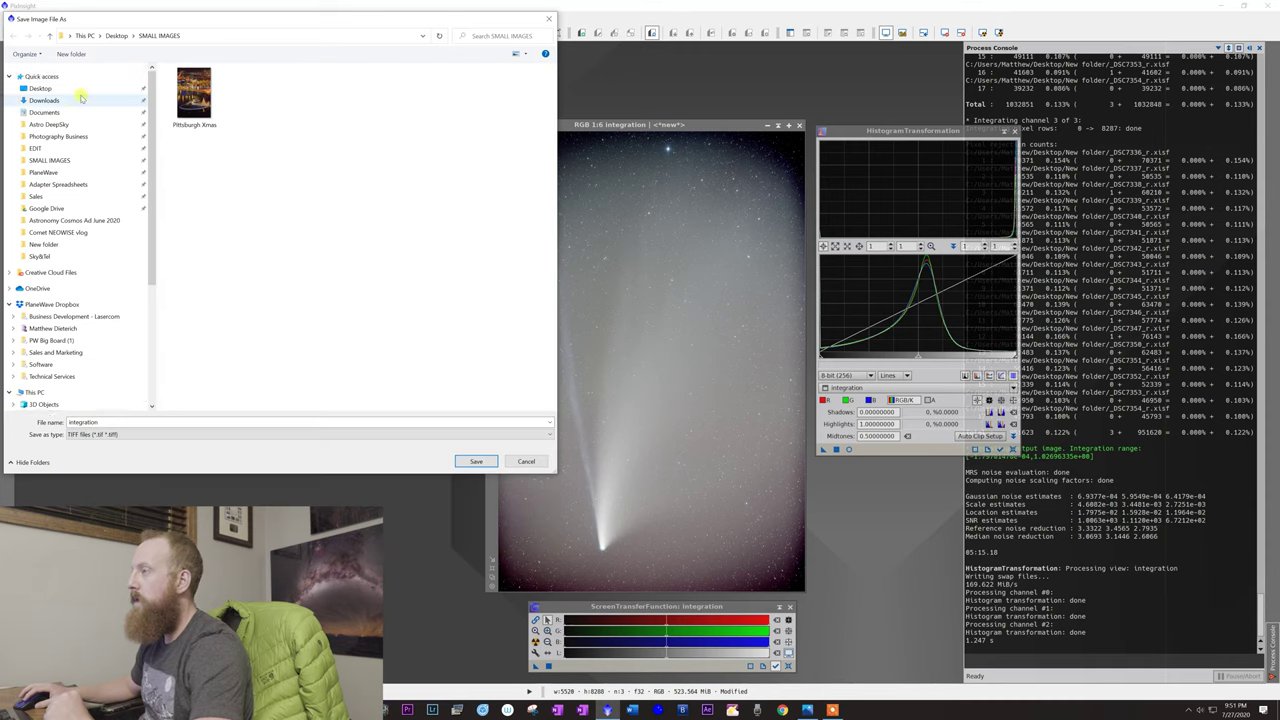
left_click(48, 246)
left_click(123, 421)
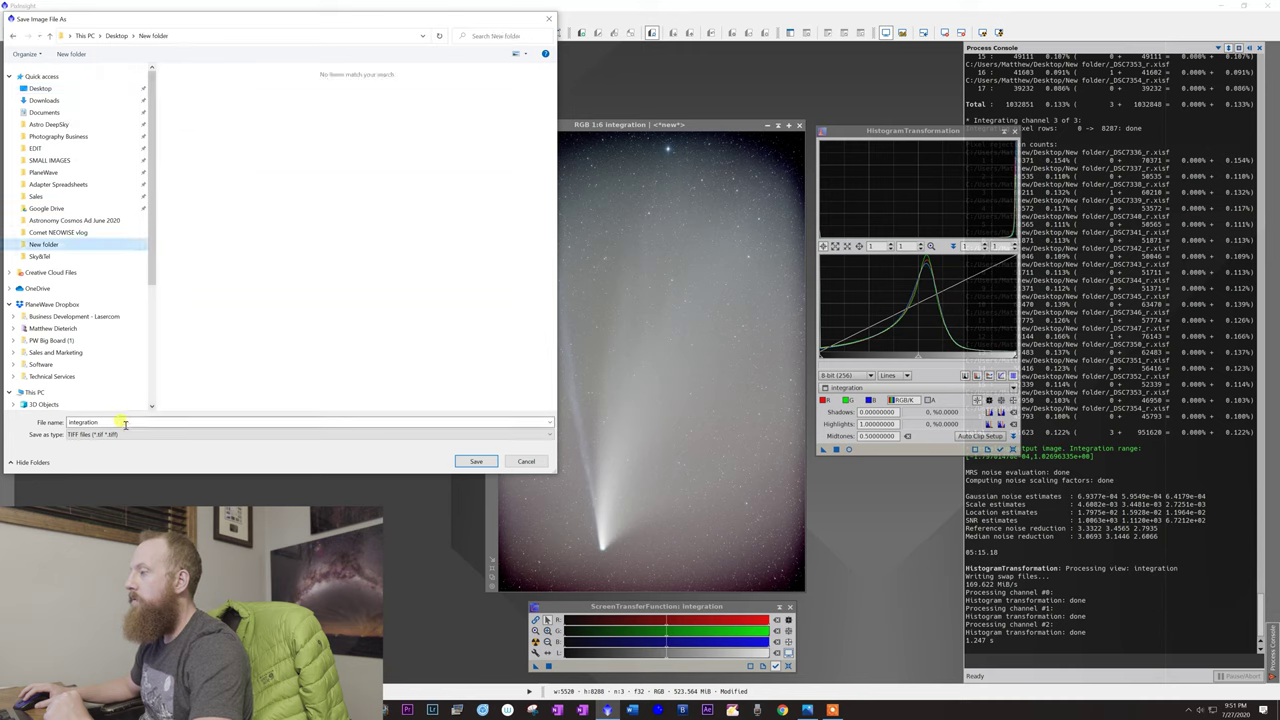
type("Comet 17min Stack")
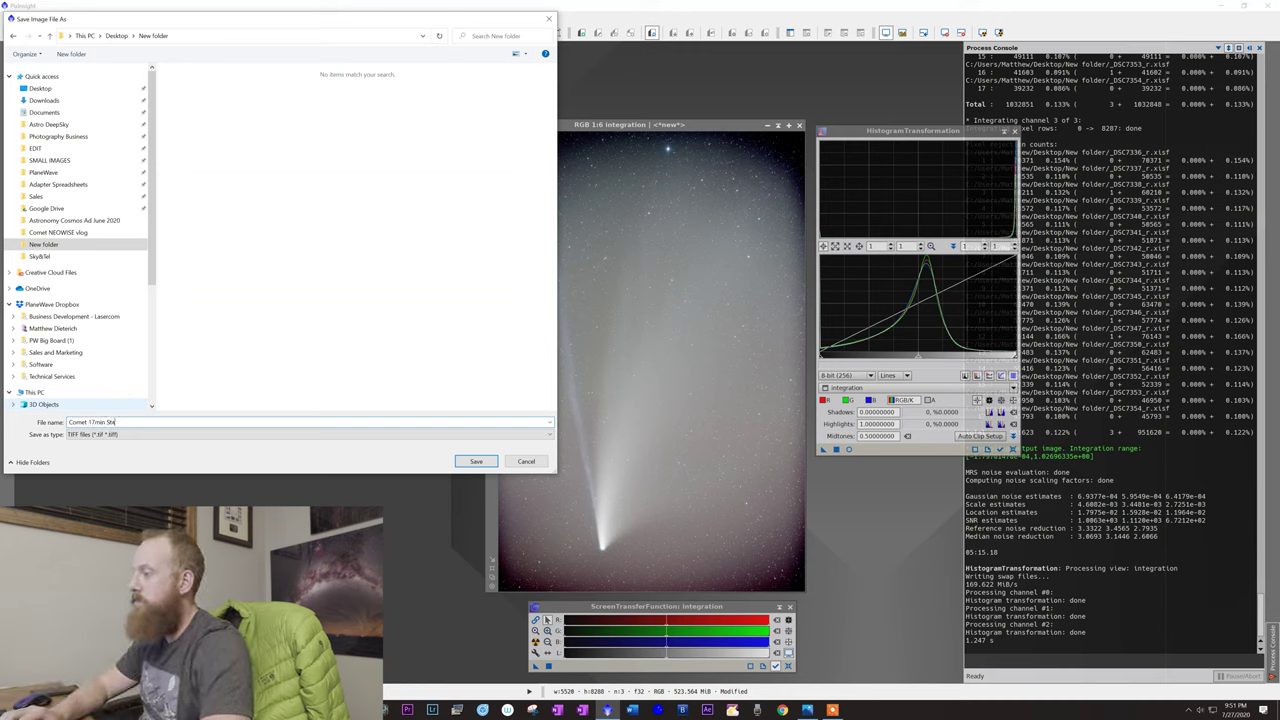
left_click(476, 461)
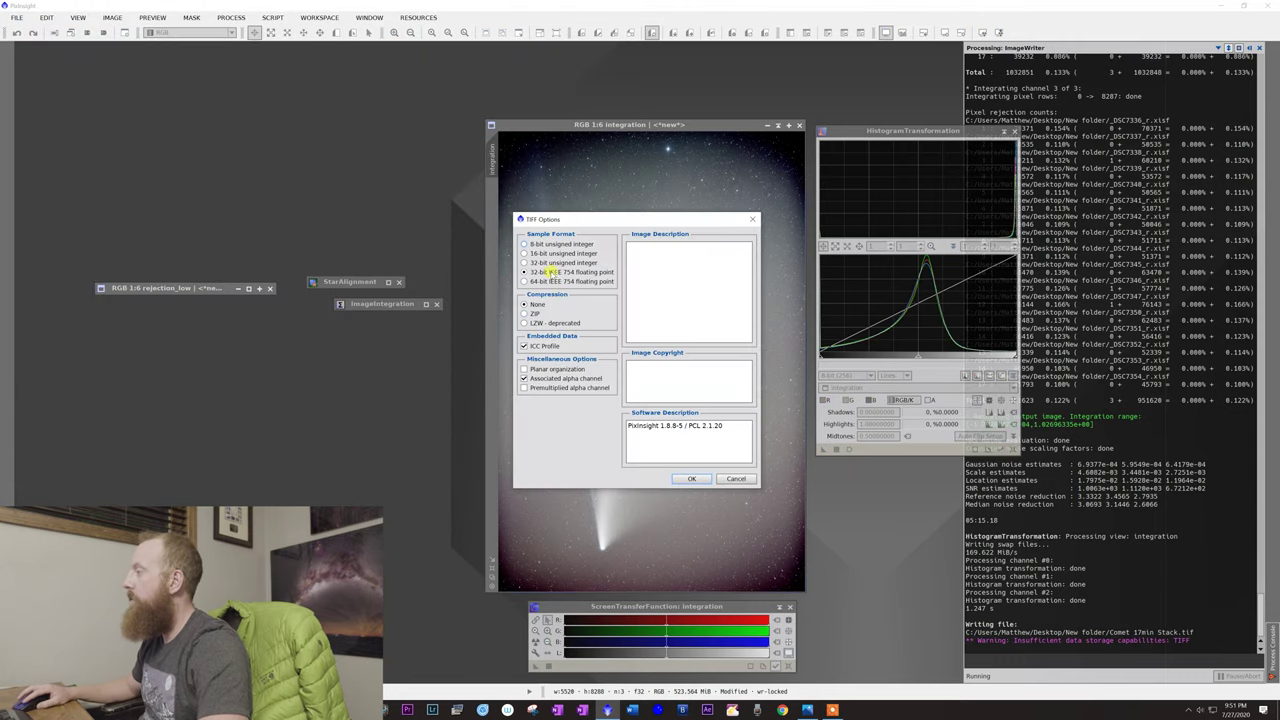
left_click(694, 479)
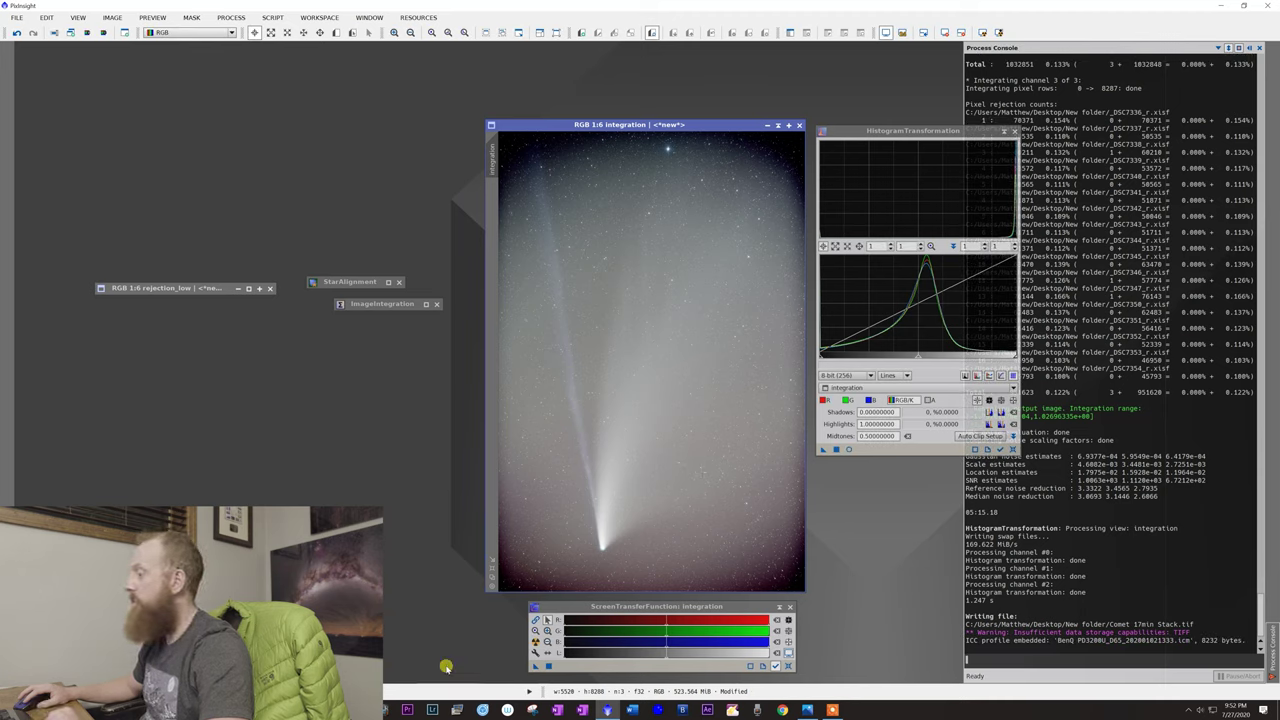
Open Comet 17min Stack.tif in Photoshop by dropping it from File Explorer, then zoom out to the whole comet
key("alt+Tab")
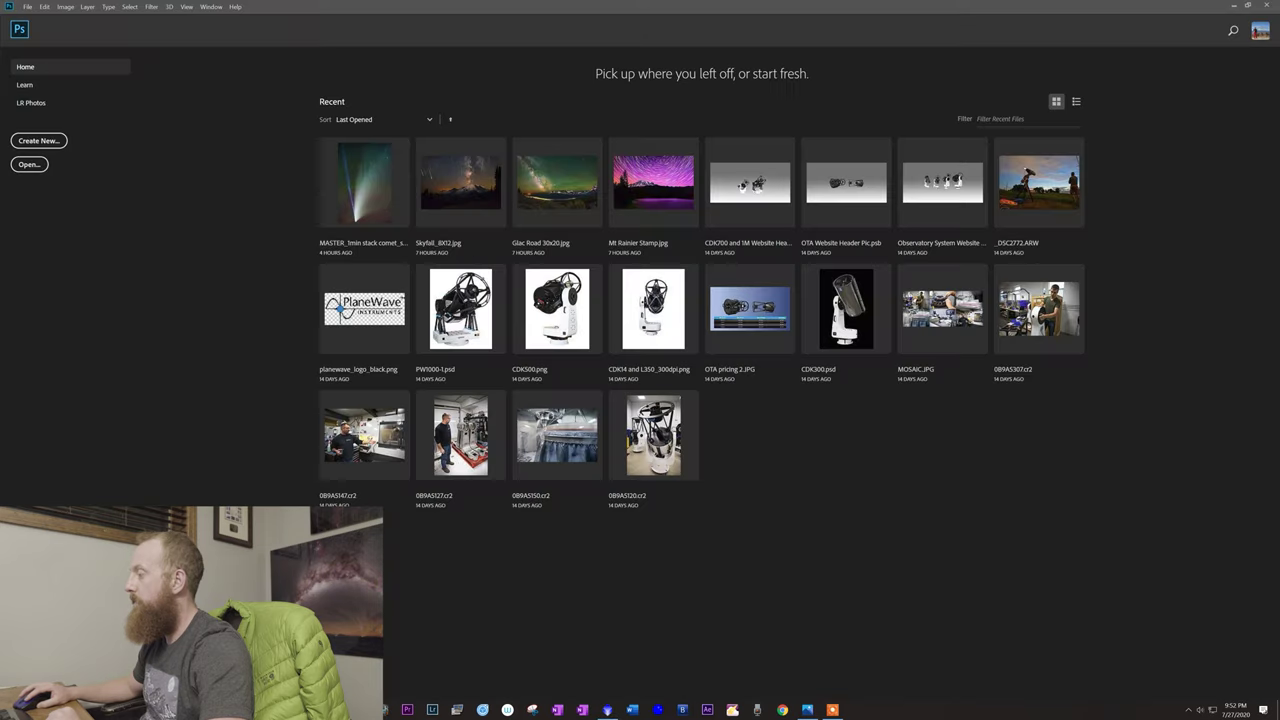
key("alt+Tab")
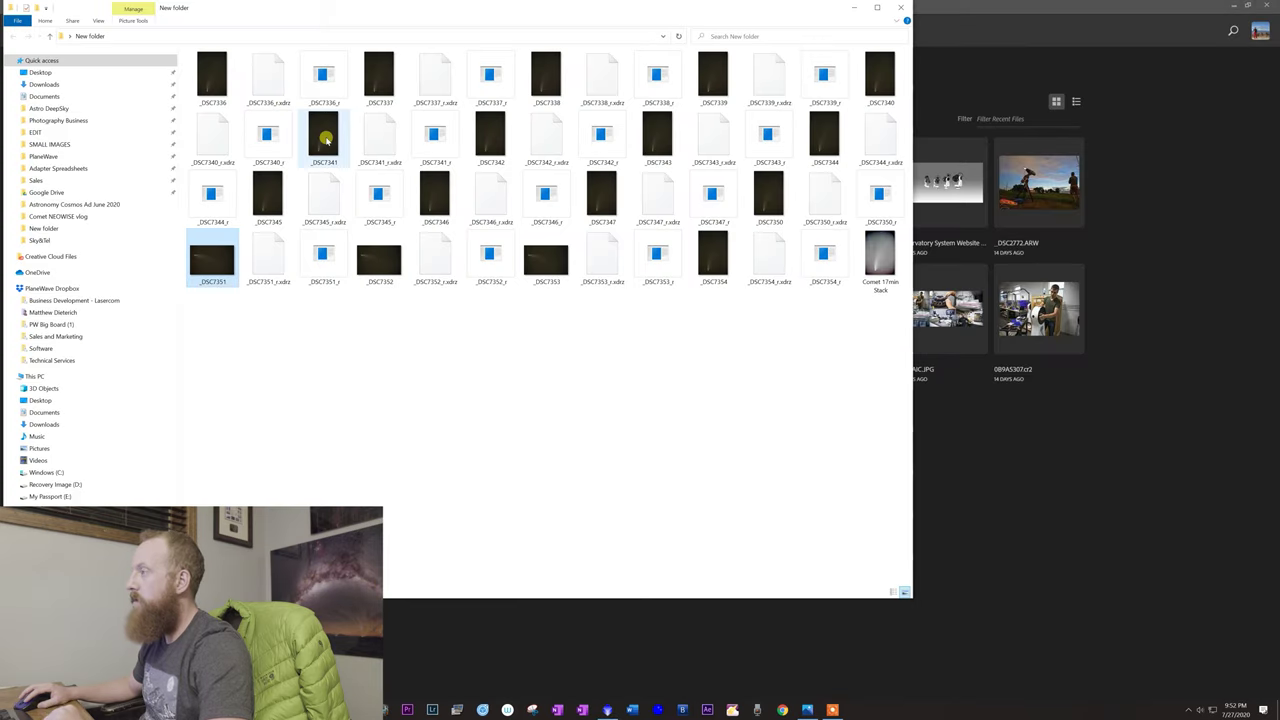
left_click_drag(878, 268, 961, 491)
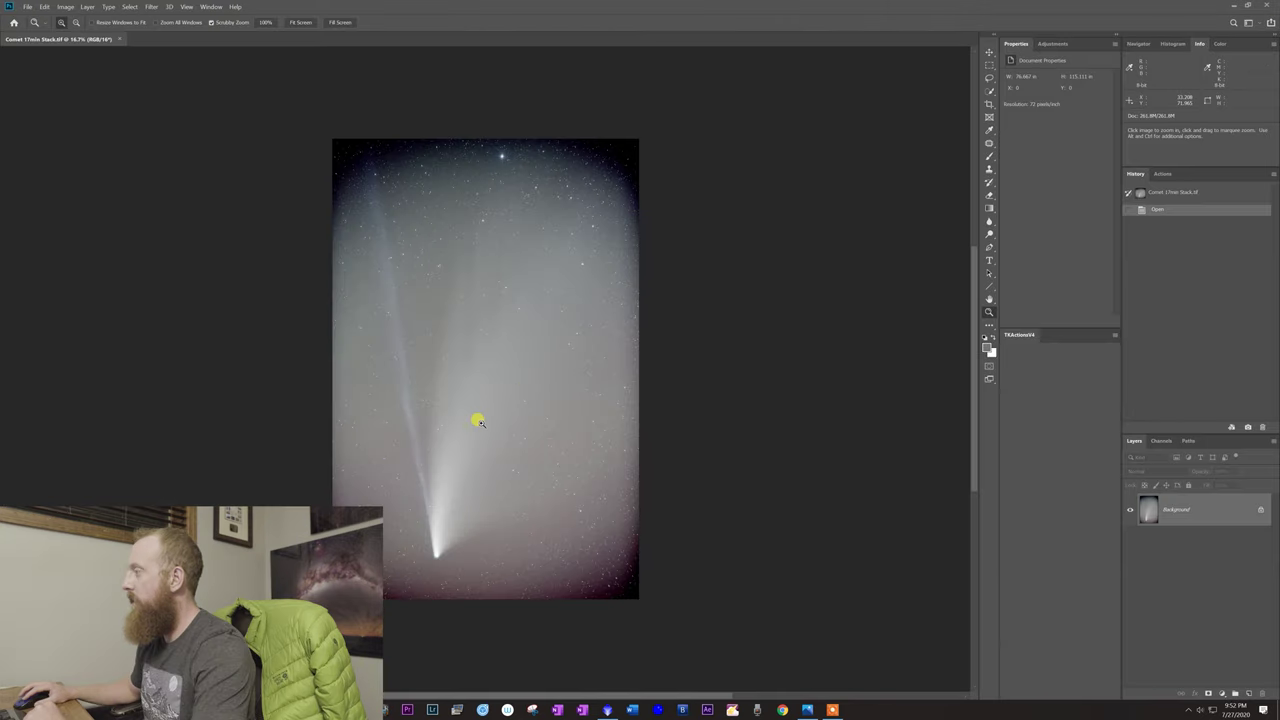
left_click_drag(477, 423, 503, 423)
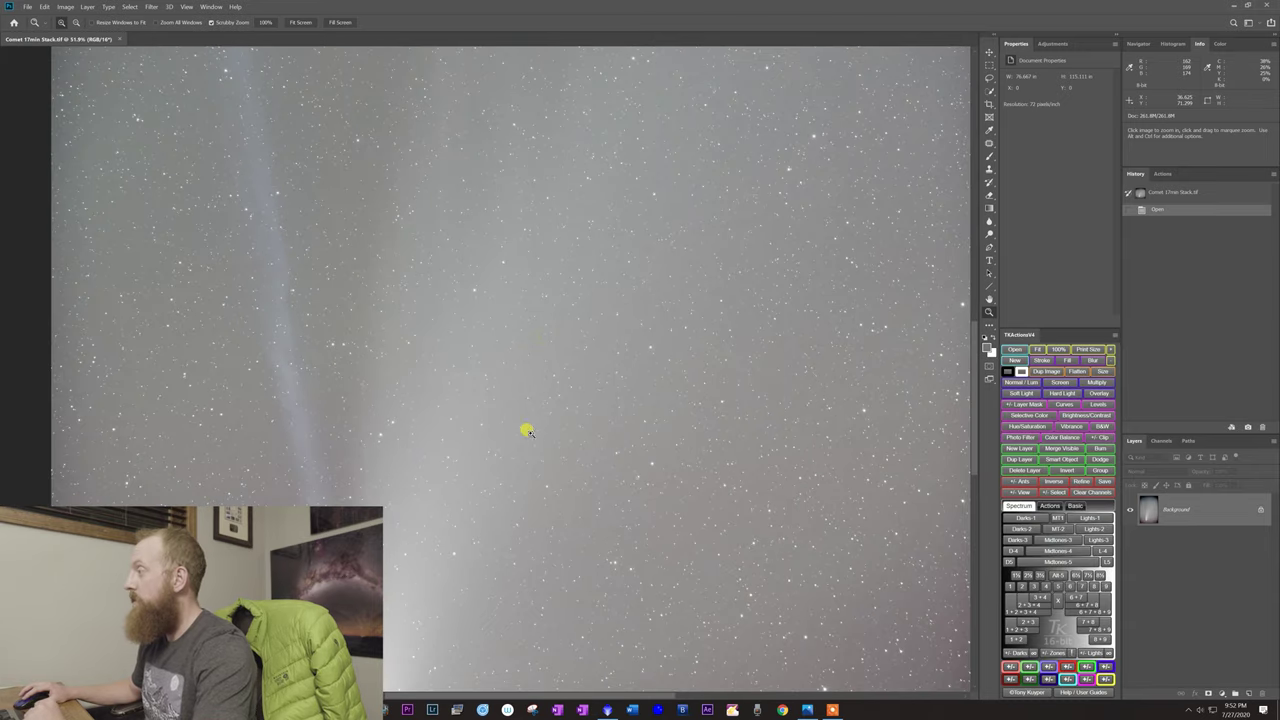
left_click_drag(603, 397, 560, 405)
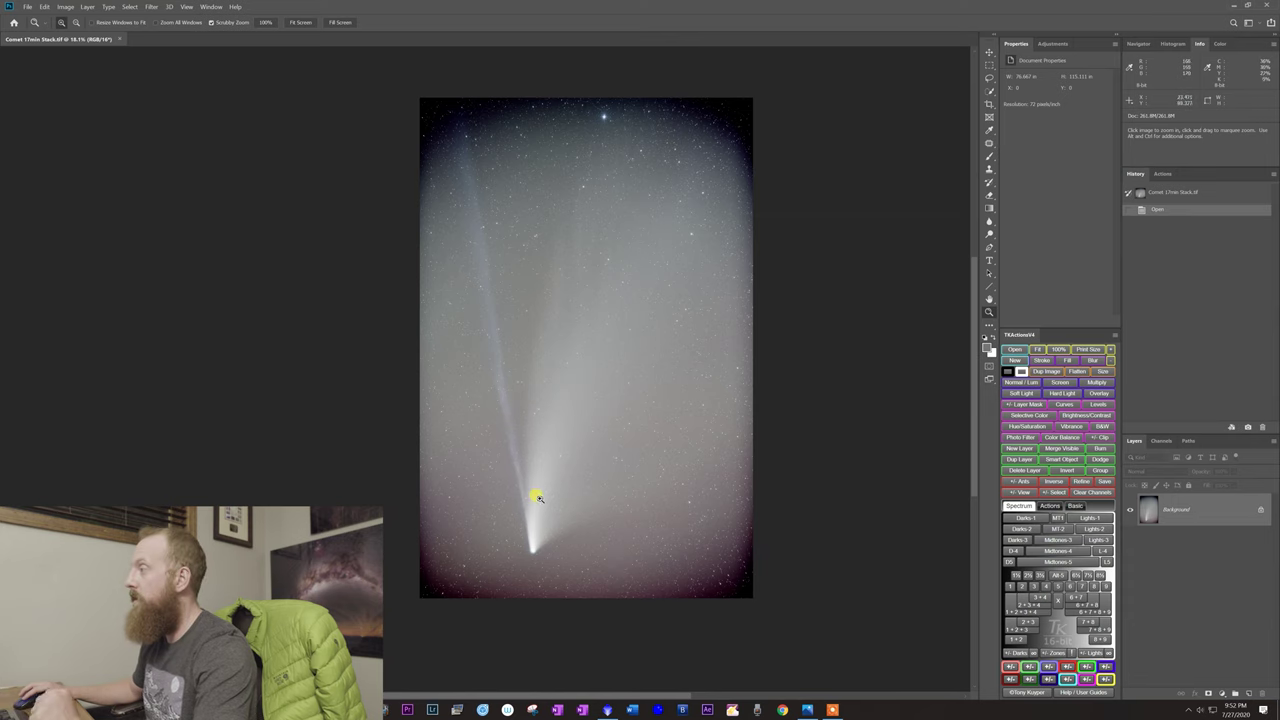
key("c")
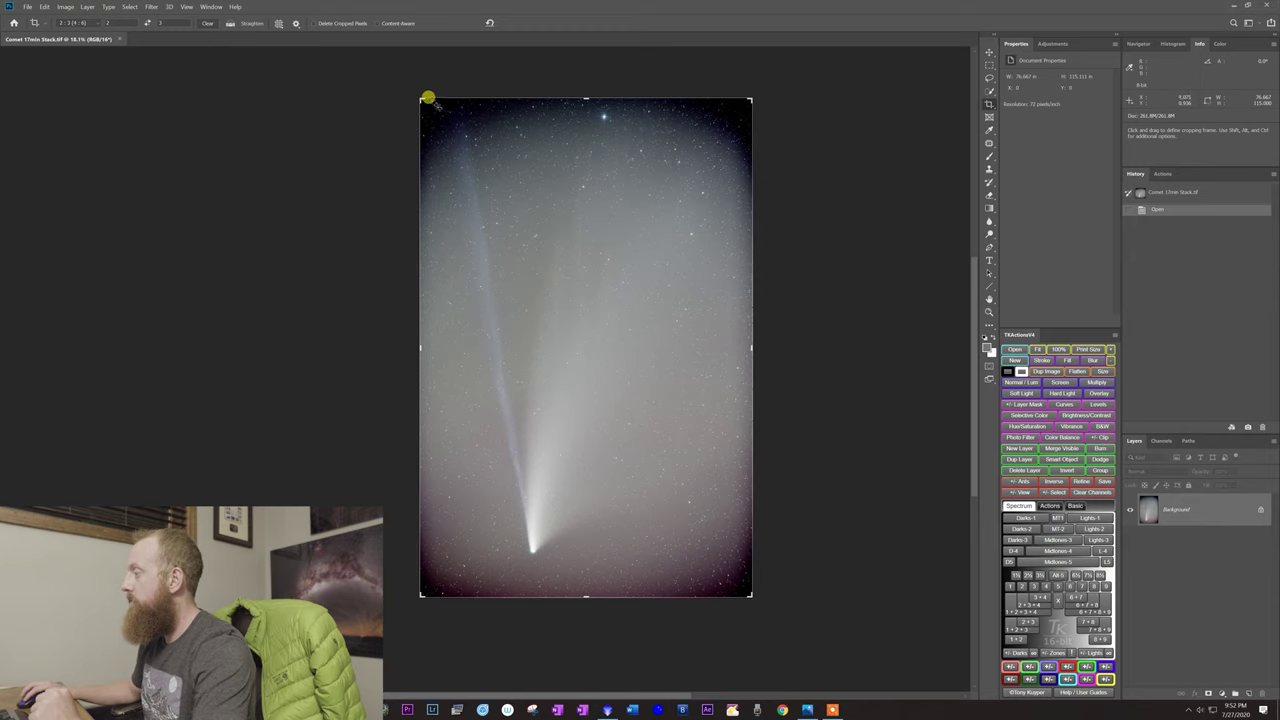
Pull the crop corners inward, reposition the comet and commit a tighter portrait crop without the dark edges
left_click_drag(420, 97, 436, 119)
left_click_drag(729, 563, 641, 487)
left_click_drag(590, 521, 592, 521)
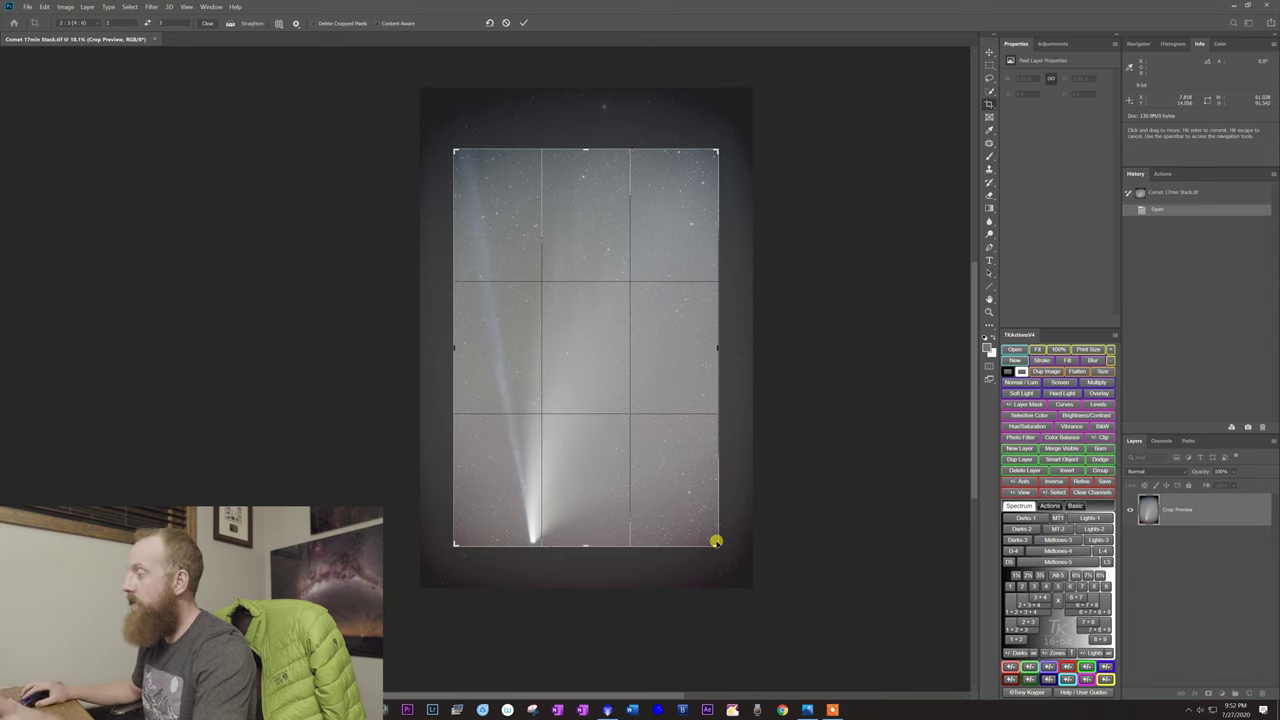
left_click_drag(713, 533, 701, 529)
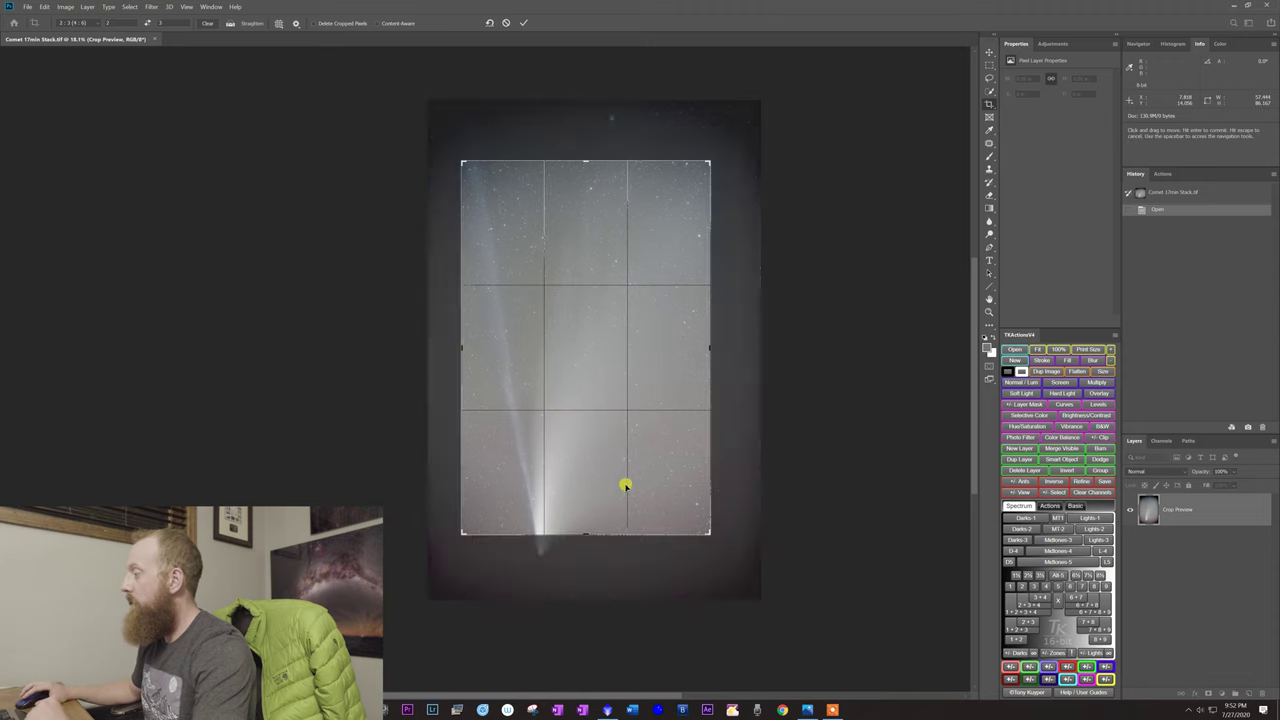
left_click_drag(624, 480, 614, 441)
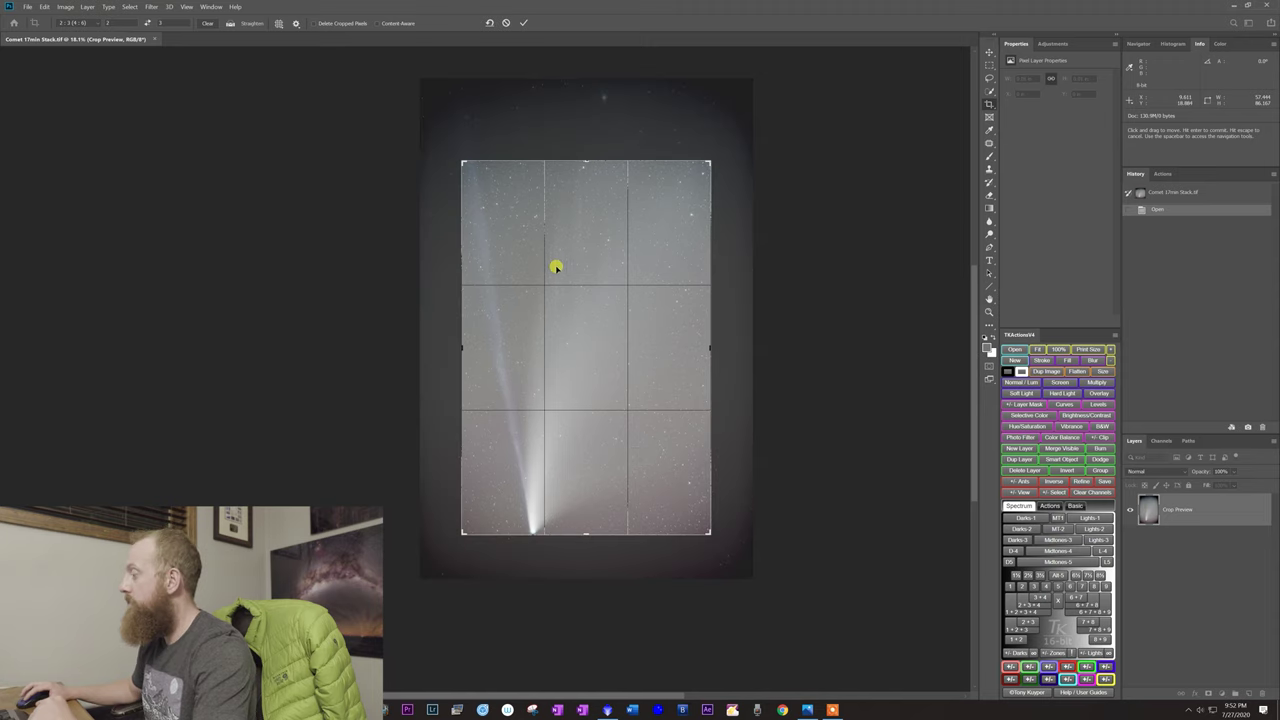
left_click_drag(556, 267, 563, 266)
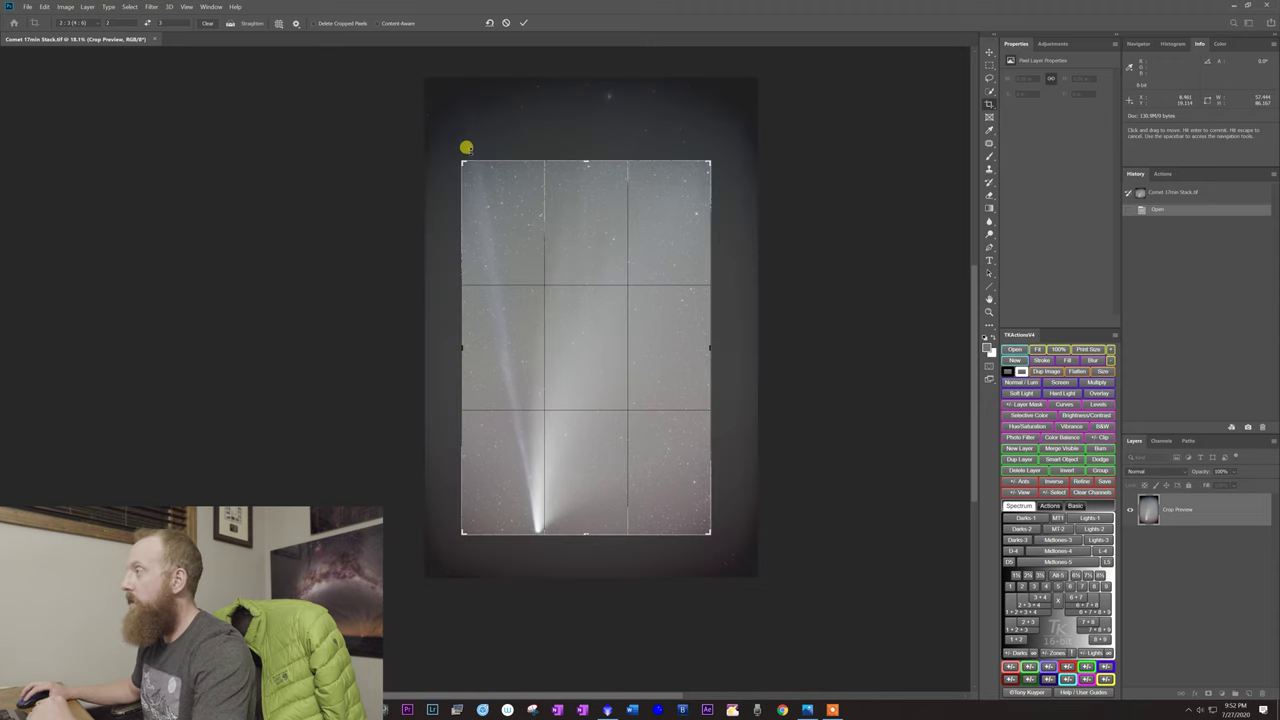
left_click_drag(461, 160, 455, 157)
left_click_drag(549, 223, 543, 226)
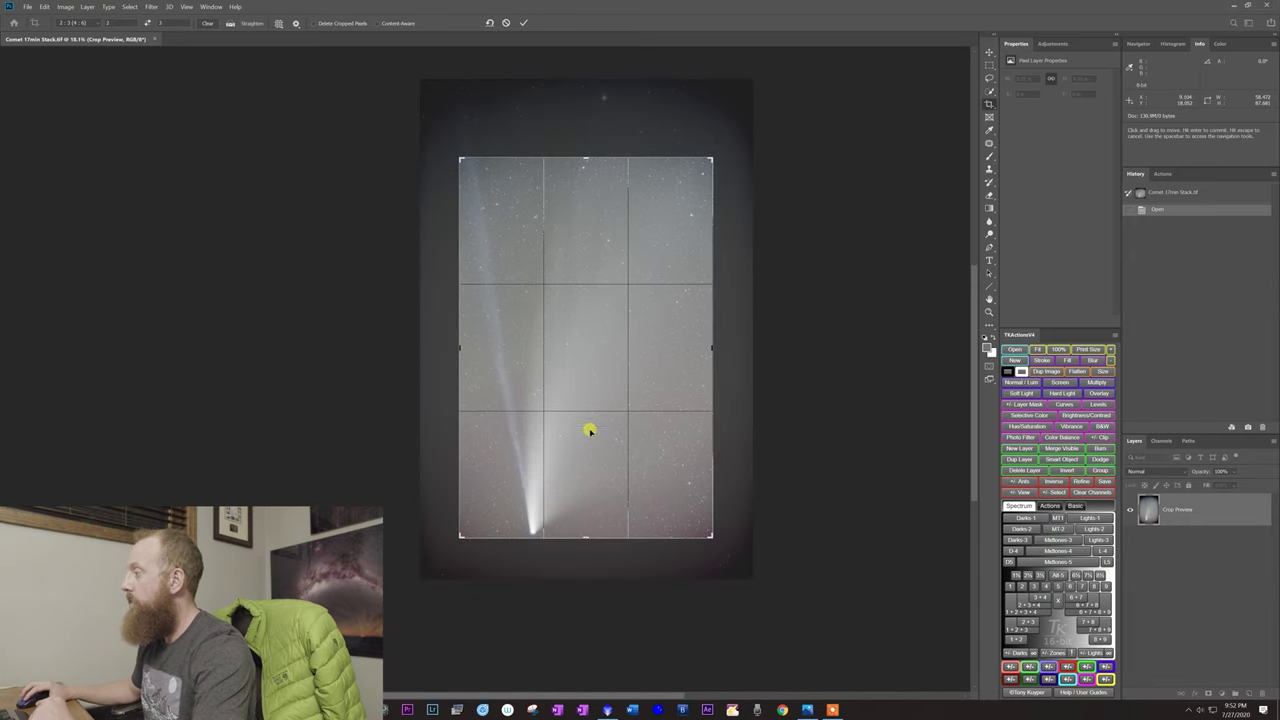
left_click(523, 22)
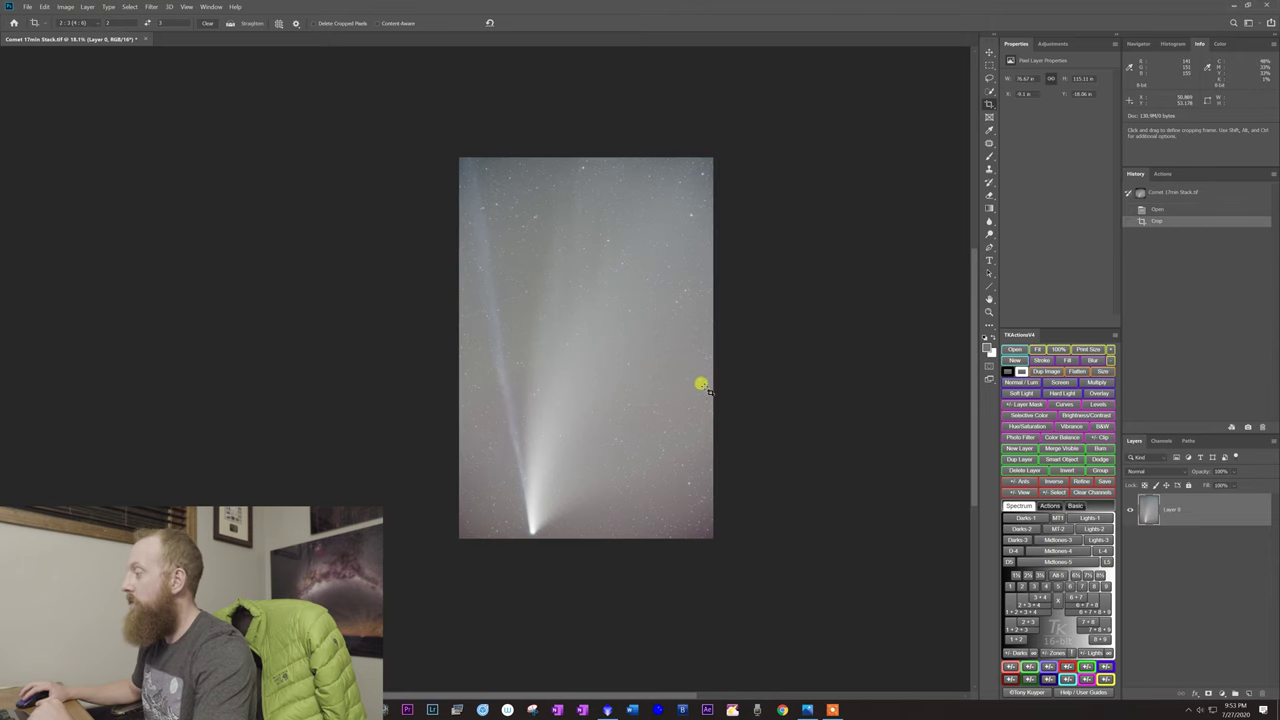
key("z")
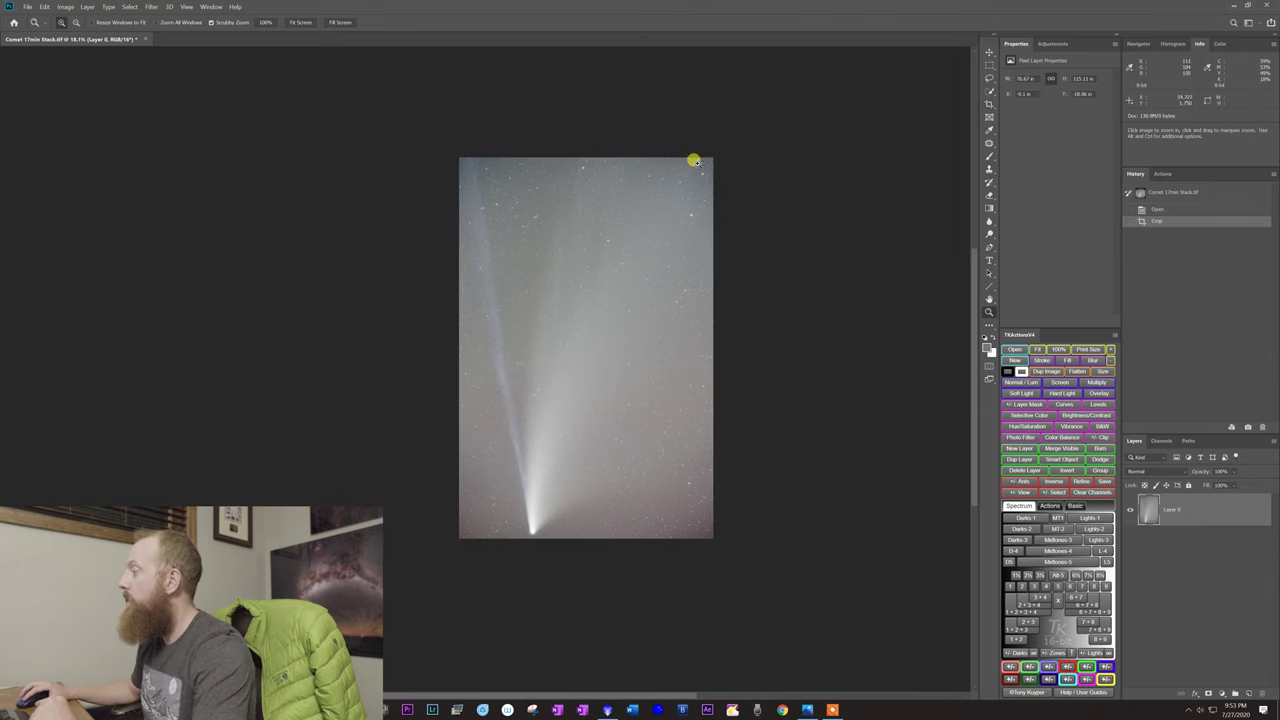
left_click_drag(695, 161, 580, 357)
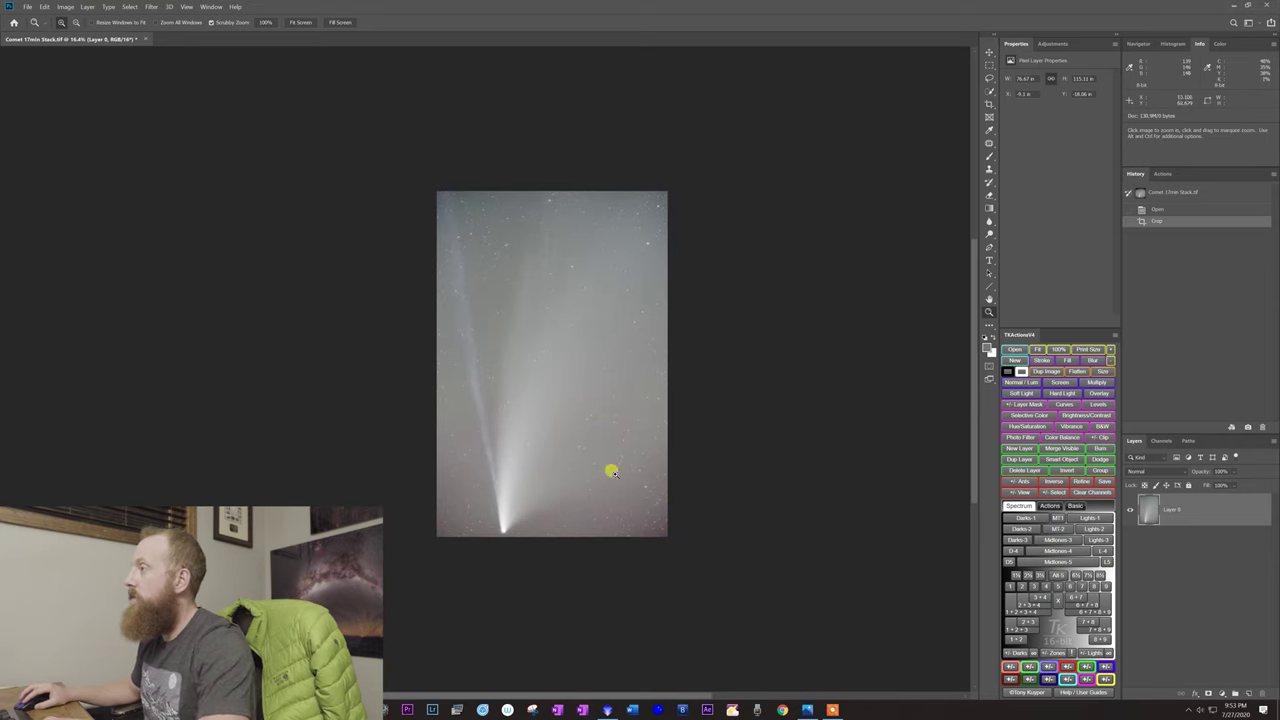
Apply Camera Raw Filter (Ctrl+Shift+A) with Lens Corrections vignetting Amount +59
left_click(150, 7)
mouse_move(186, 7)
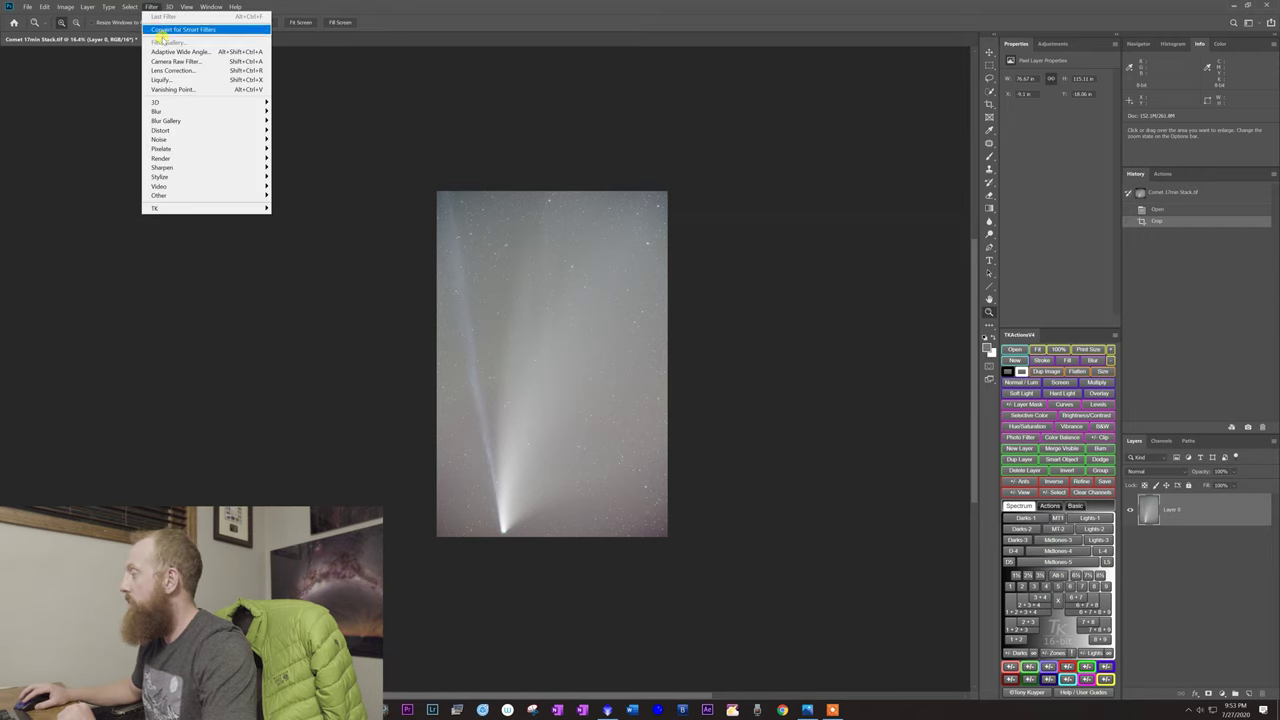
left_click(638, 263)
key("ctrl+shift+a")
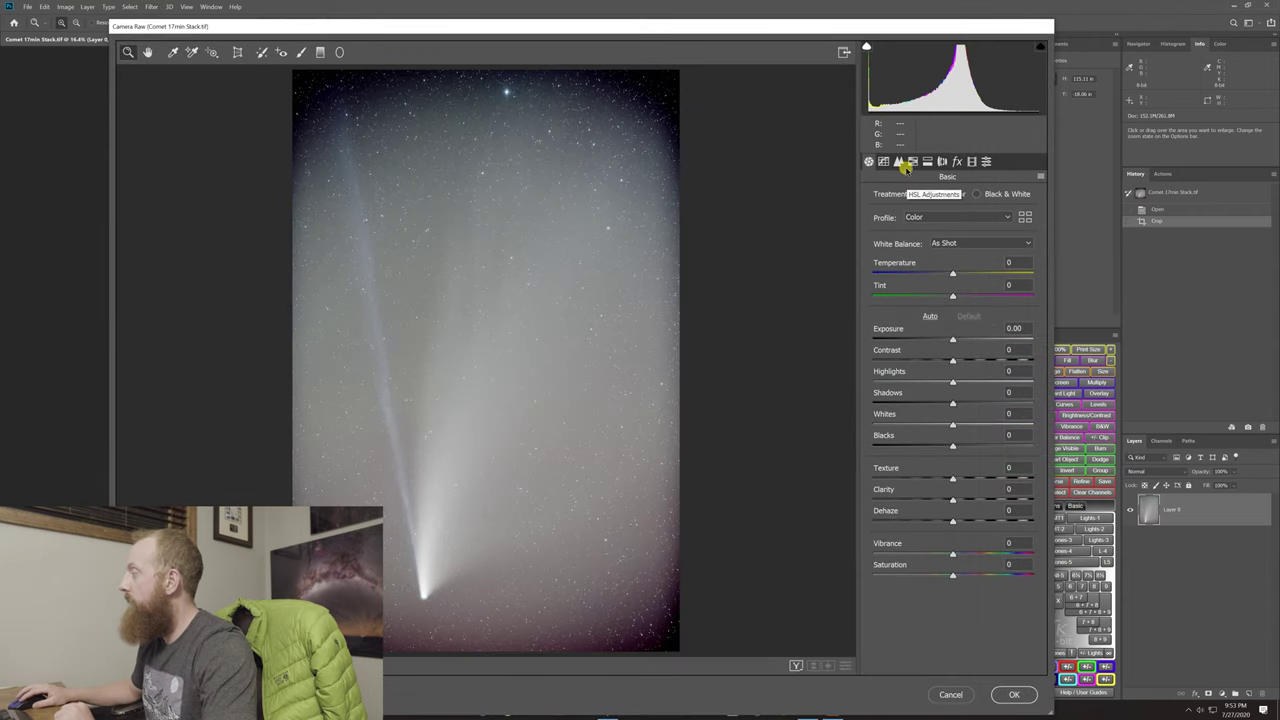
left_click(942, 163)
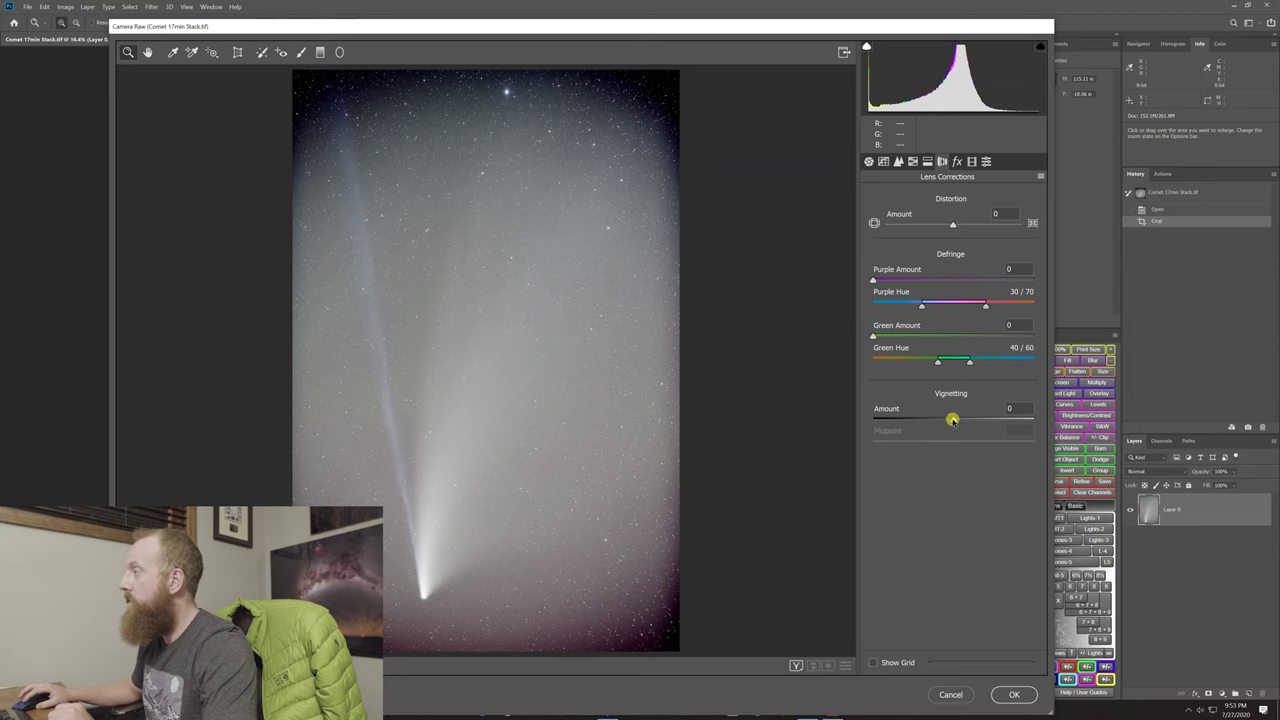
left_click(952, 420)
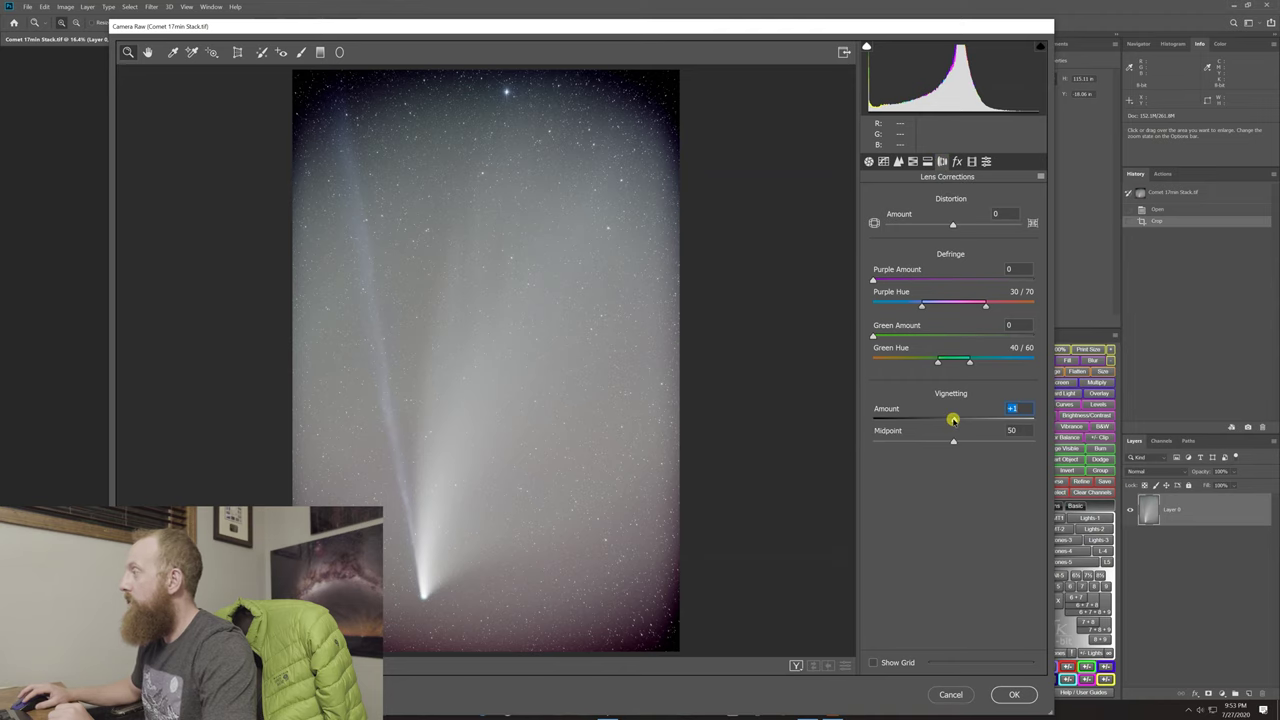
left_click_drag(959, 420, 969, 420)
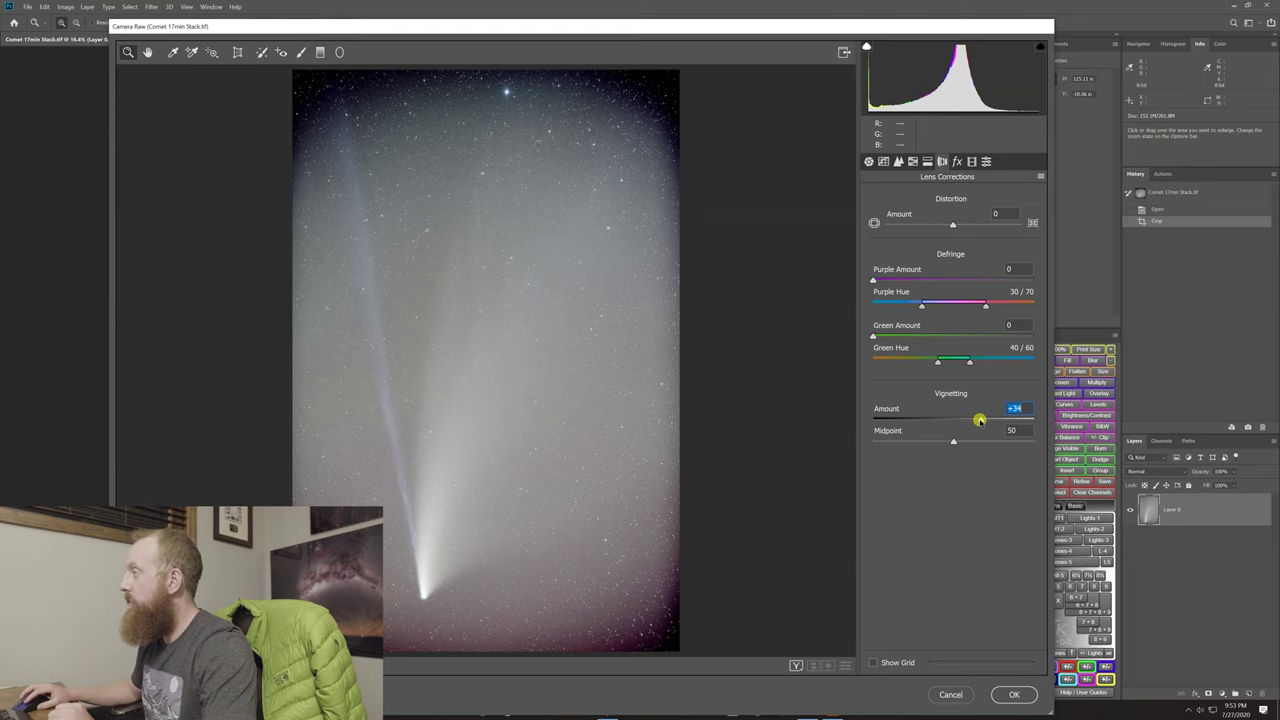
mouse_move(984, 420)
left_mouse_down()
mouse_move(823, 400)
mouse_move(1023, 420)
mouse_move(988, 423)
mouse_move(1159, 462)
mouse_move(937, 417)
mouse_move(1020, 418)
mouse_move(953, 413)
mouse_move(1001, 422)
left_mouse_up()
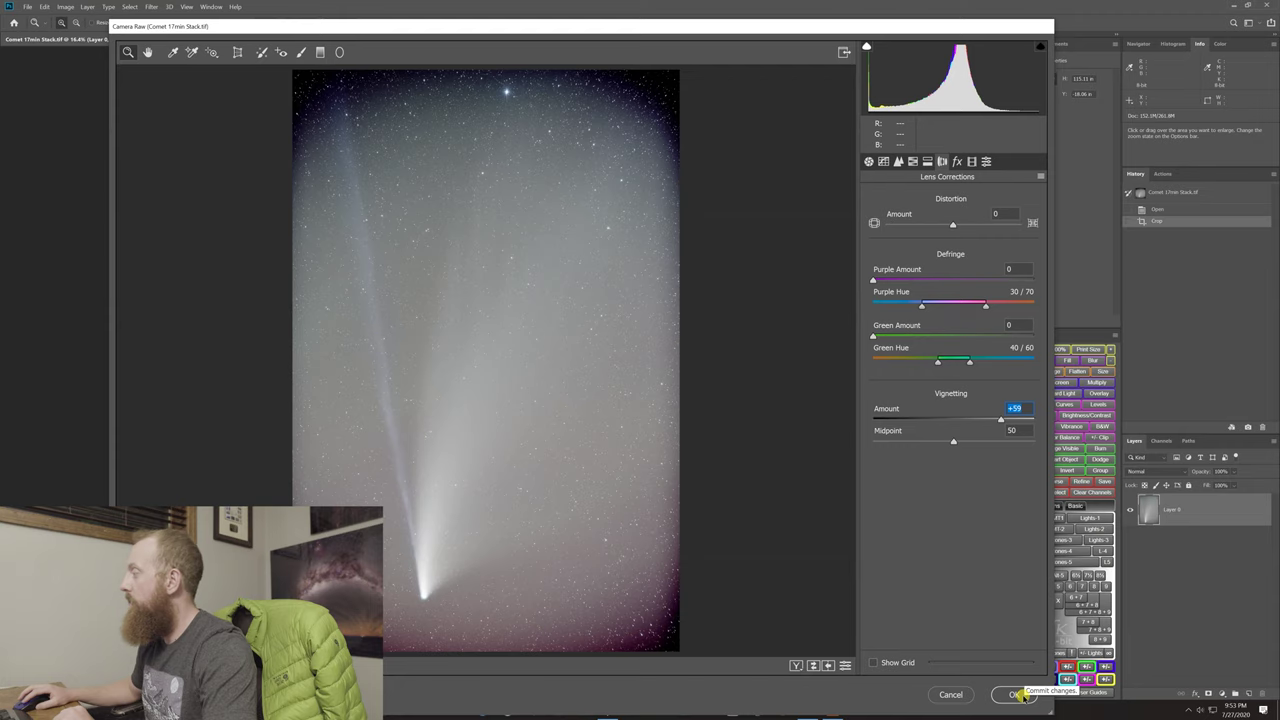
left_click(1020, 695)
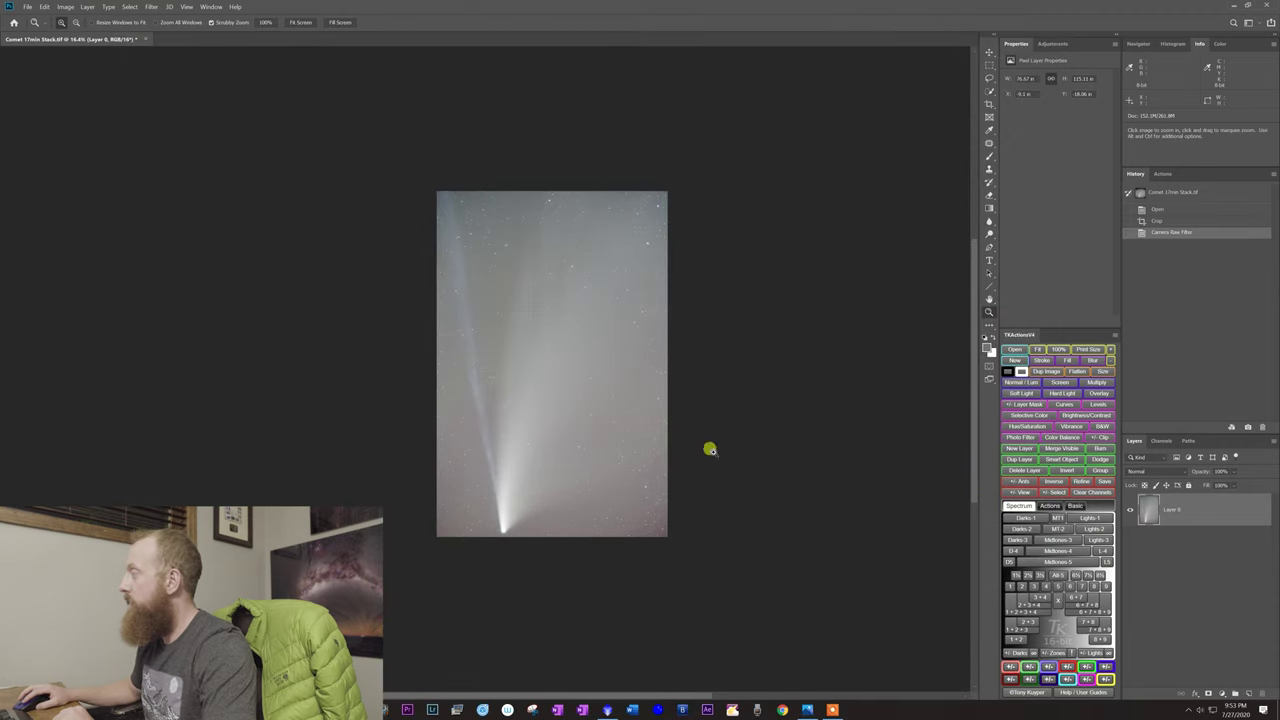
Compare the image before and after the Camera Raw filter, then zoom in on the filtered result
left_click(1156, 221)
left_click(1156, 231)
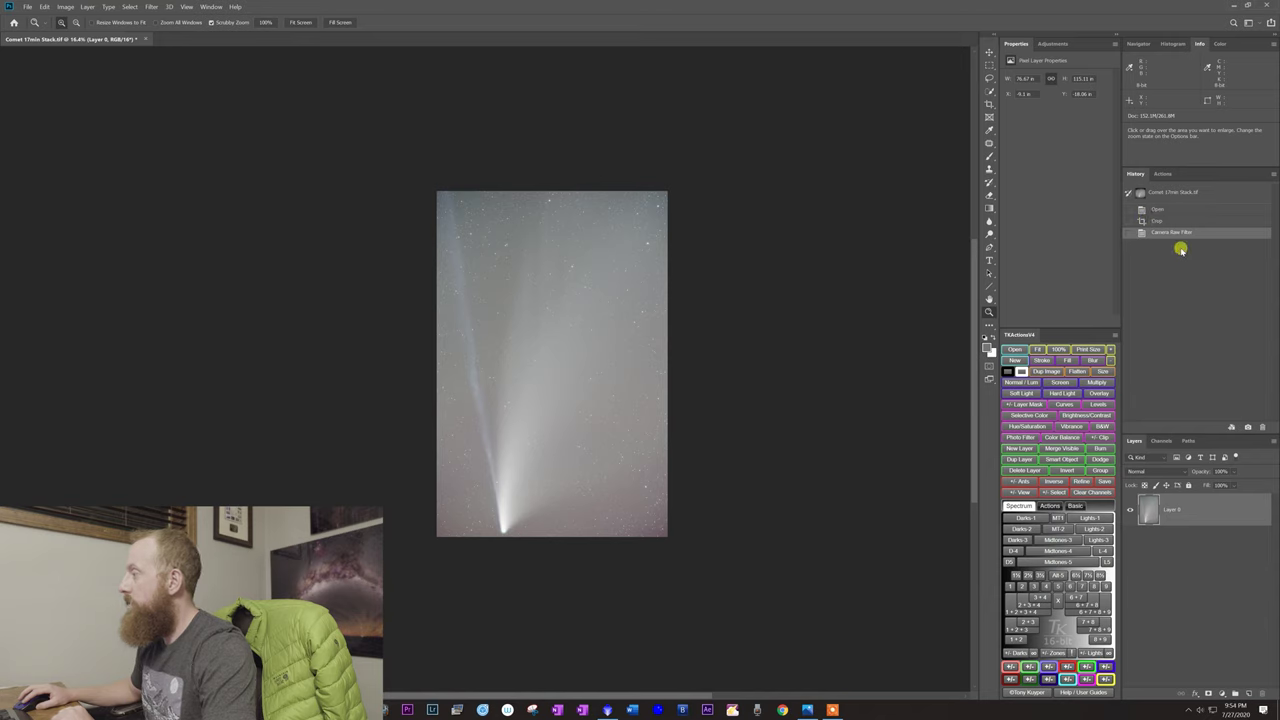
left_click(1164, 221)
left_click(1160, 232)
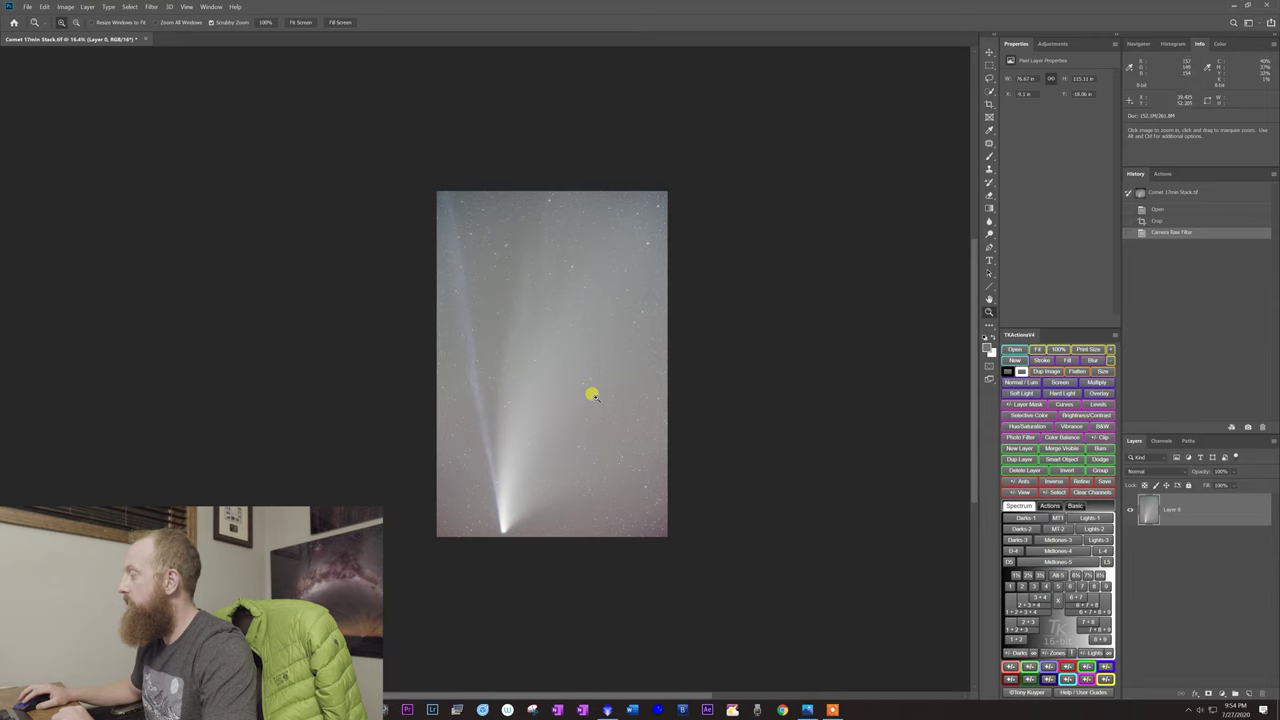
left_click_drag(591, 394, 594, 443)
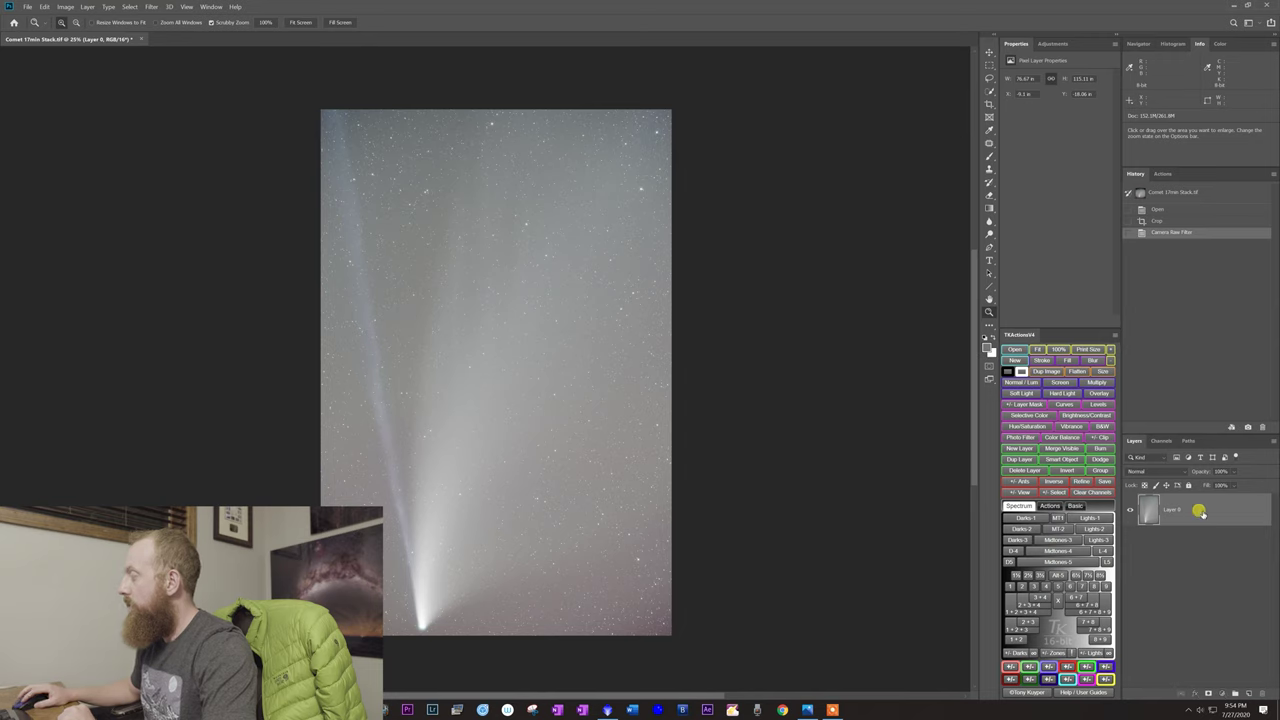
Duplicate Layer 0 to Layer 0 copy, delete the extra duplicate, and show the Histogram panel
left_click_drag(1199, 512, 1238, 692)
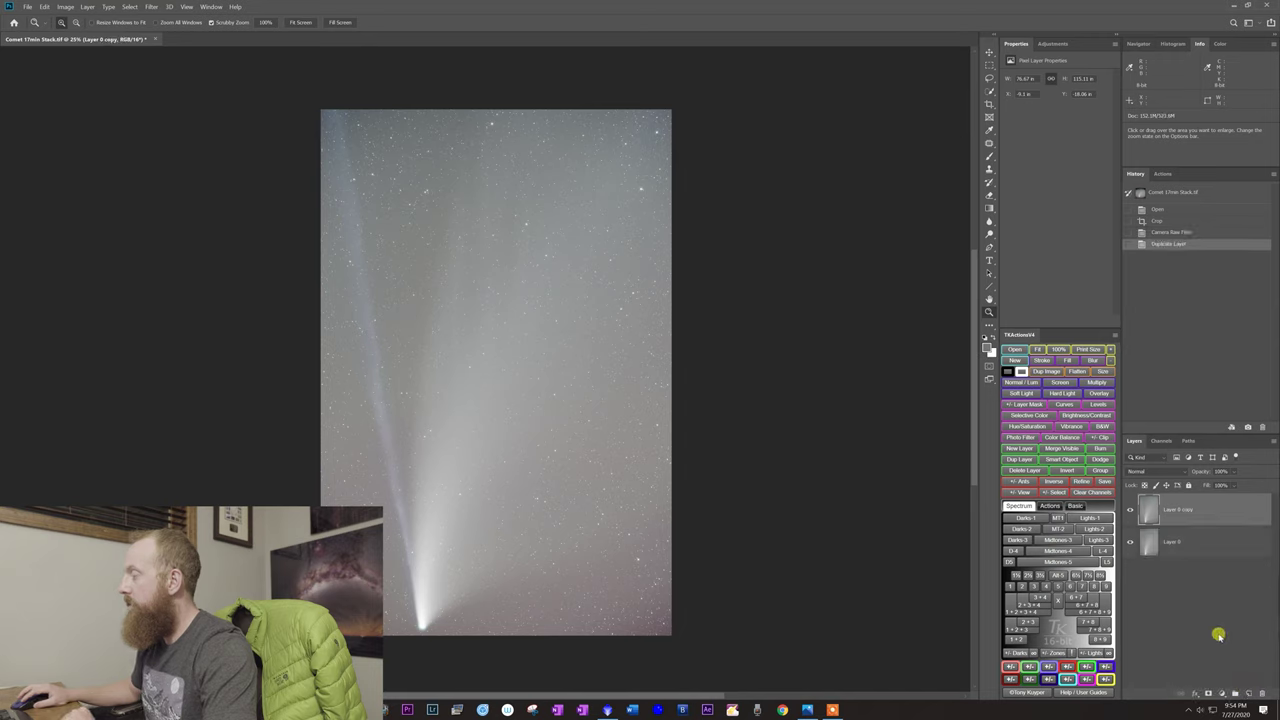
key("ctrl+j")
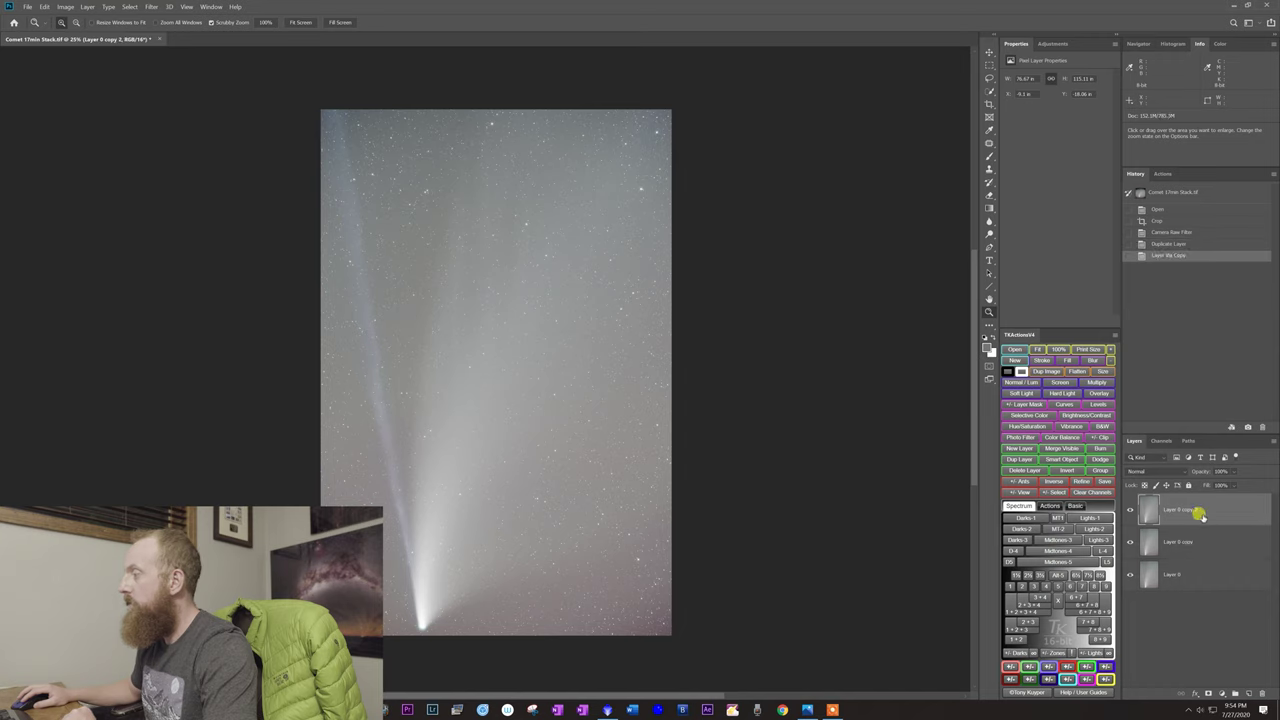
key("Delete")
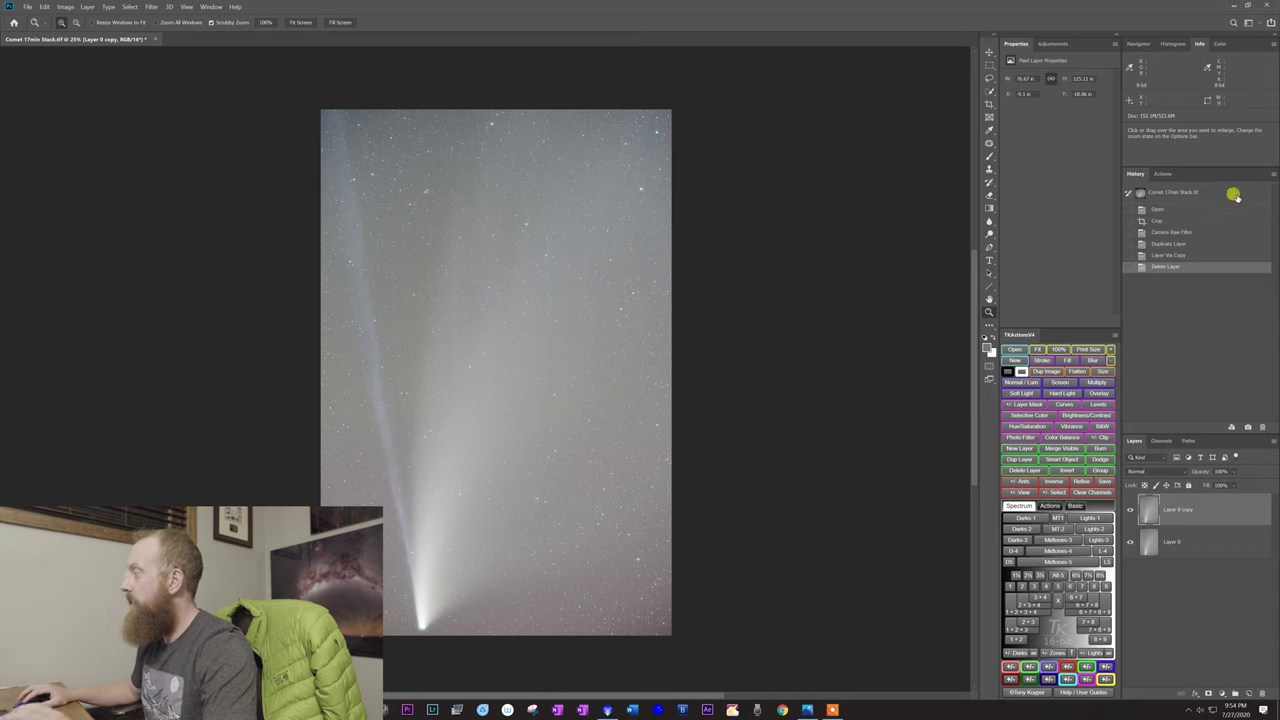
left_click(1172, 43)
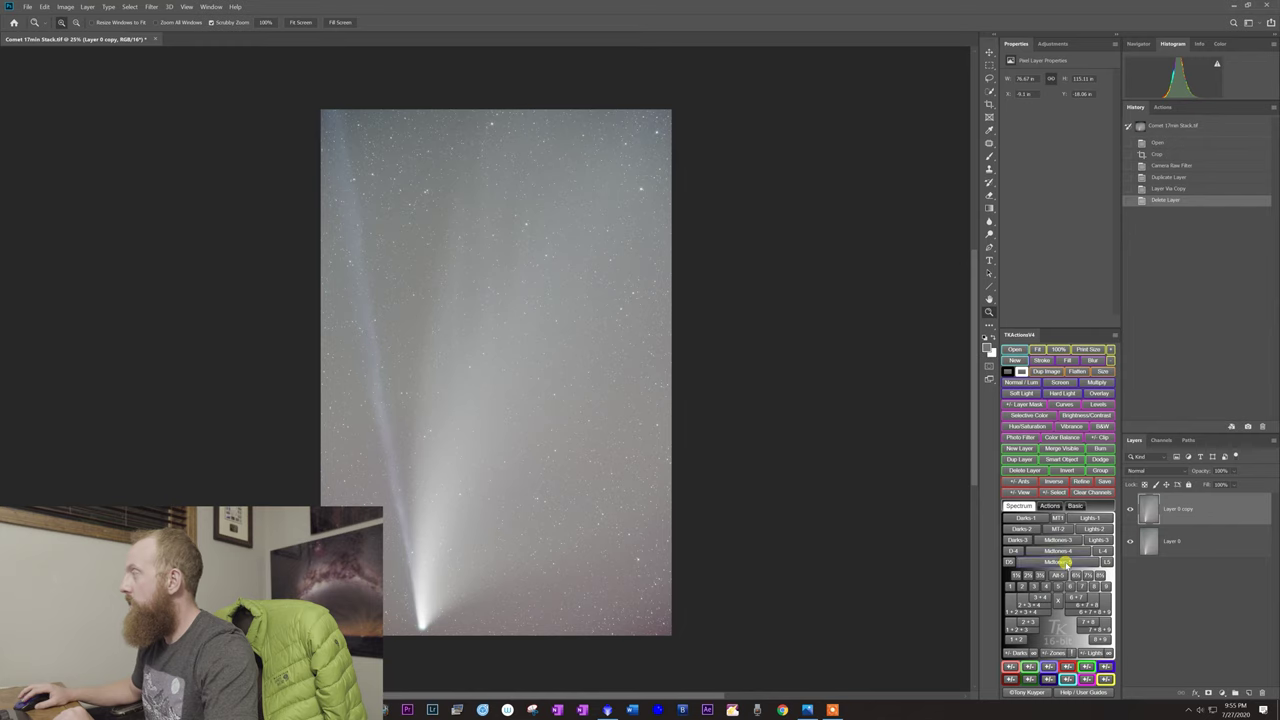
Load a Midtones-5 luminosity selection and add a masked Curves layer from TKActions
left_click(1065, 563)
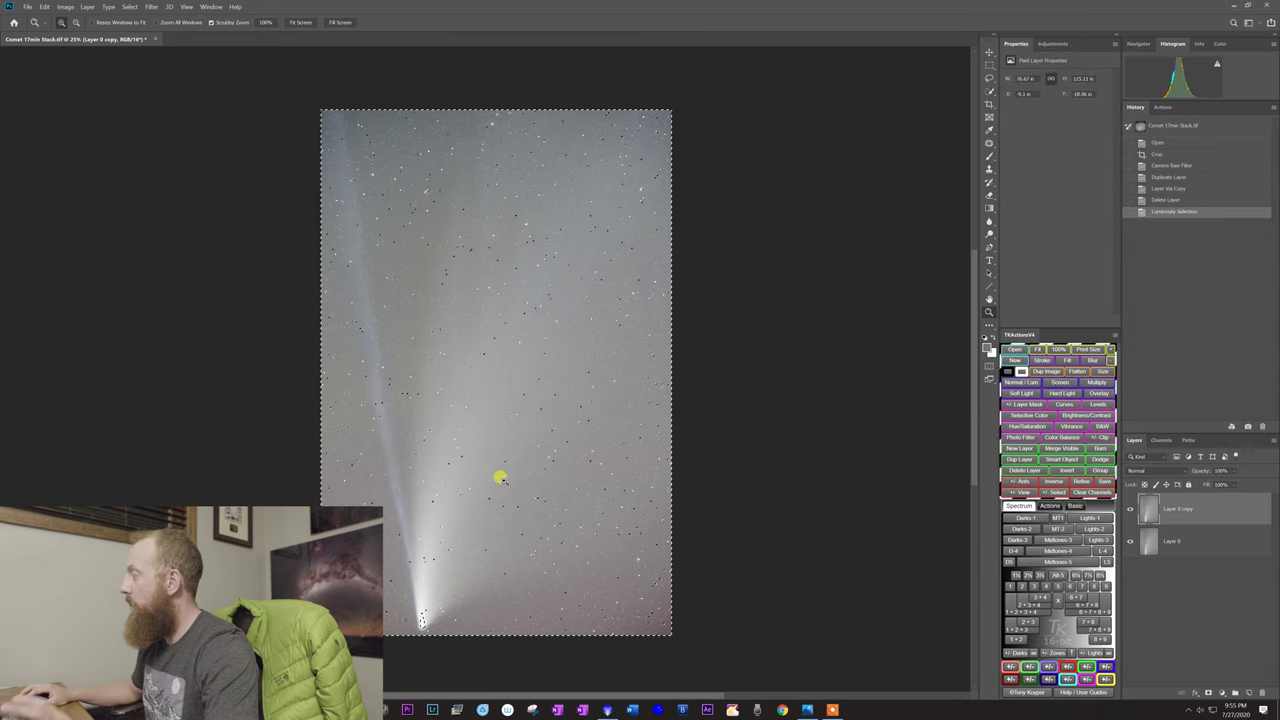
left_click(1067, 404)
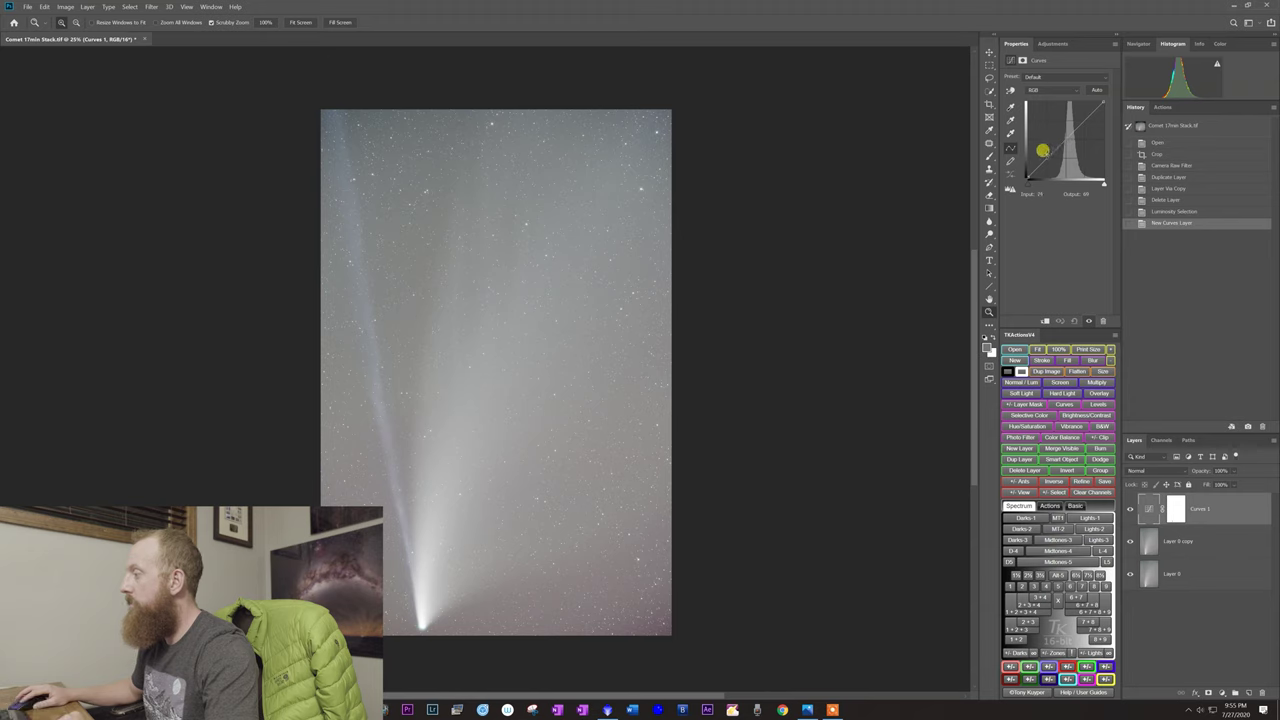
Shape Curves 1 into an S-curve: shadows pulled down to darken sky, highlights lifted for the tail
left_click_drag(1043, 154, 1043, 167)
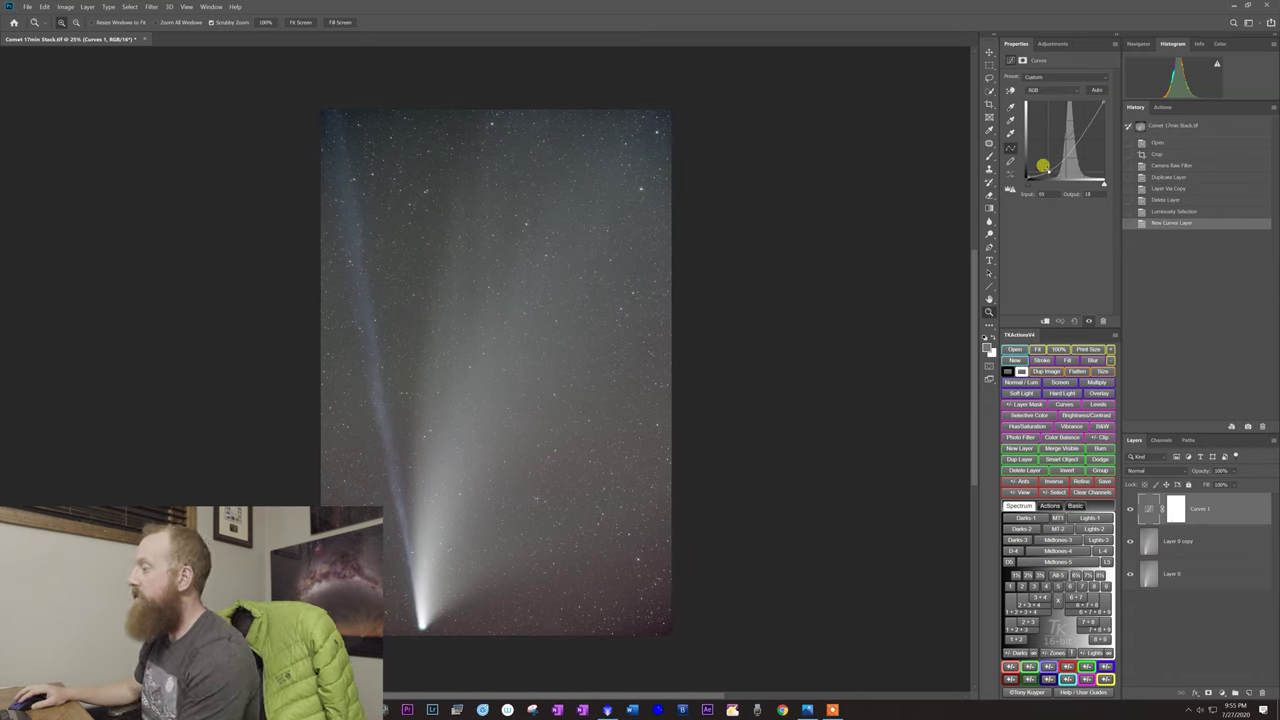
left_click_drag(1043, 167, 1046, 172)
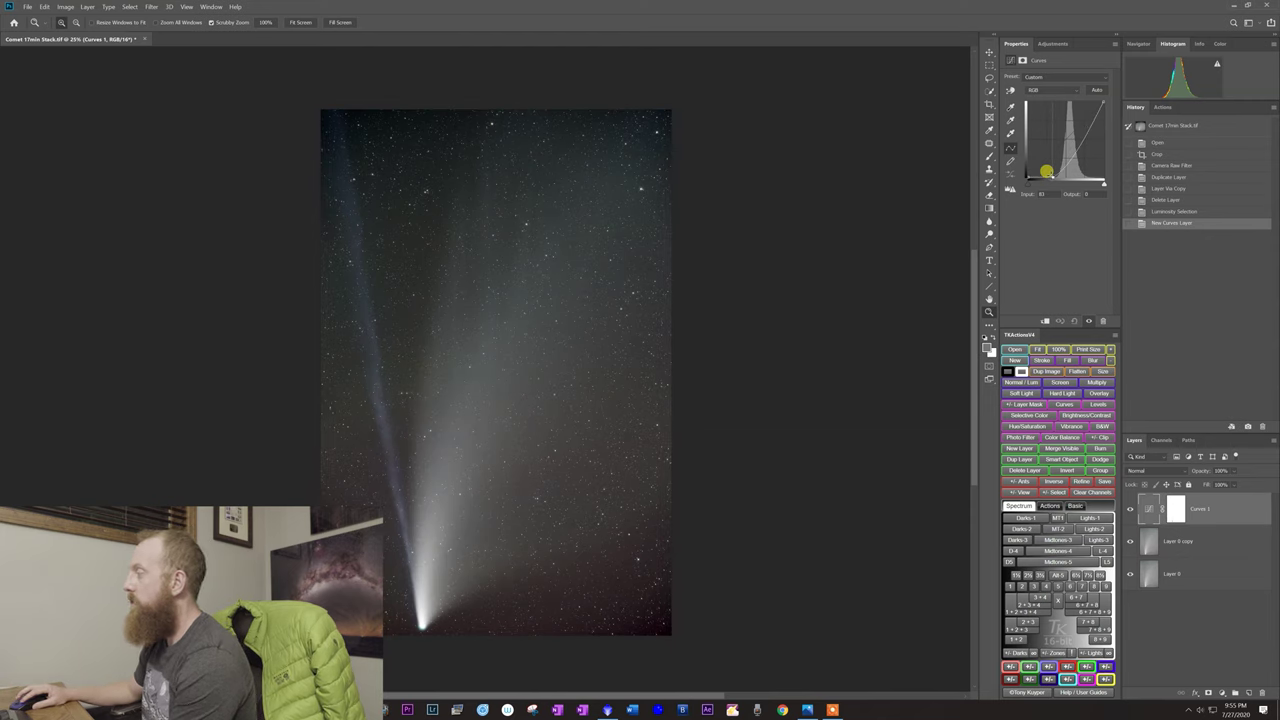
left_click_drag(1046, 171, 1046, 165)
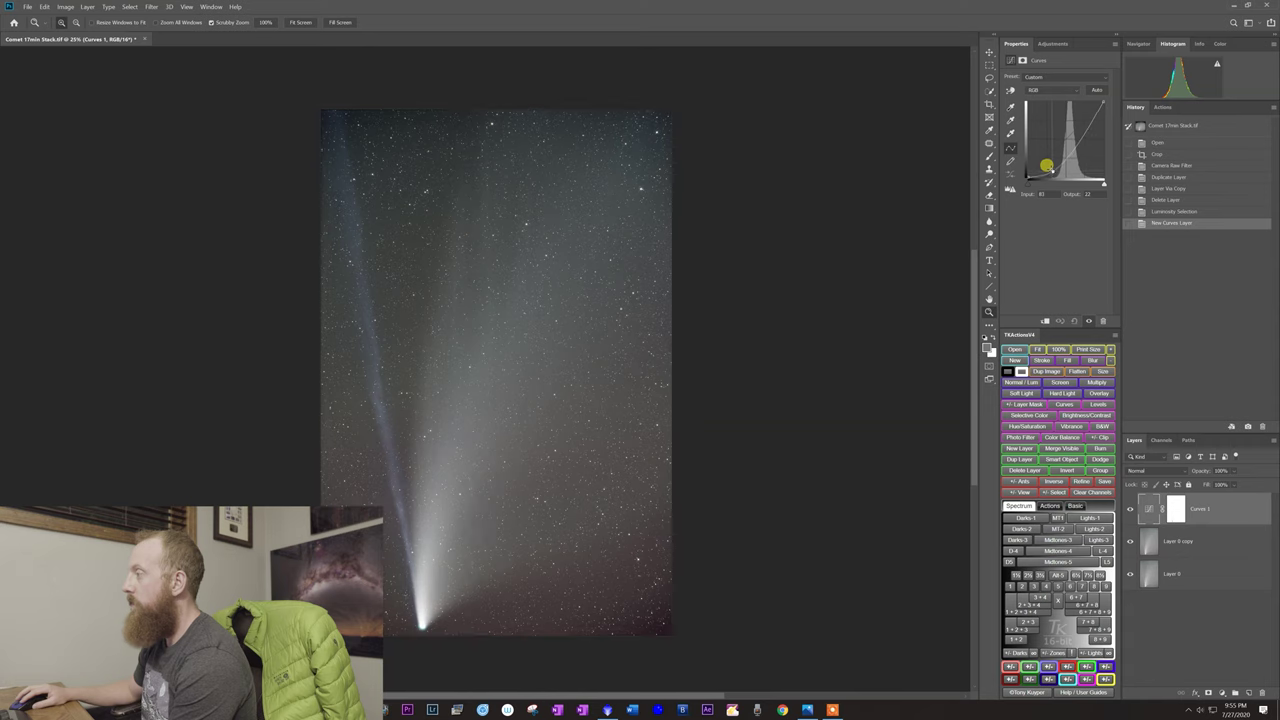
left_click_drag(1084, 121, 1080, 104)
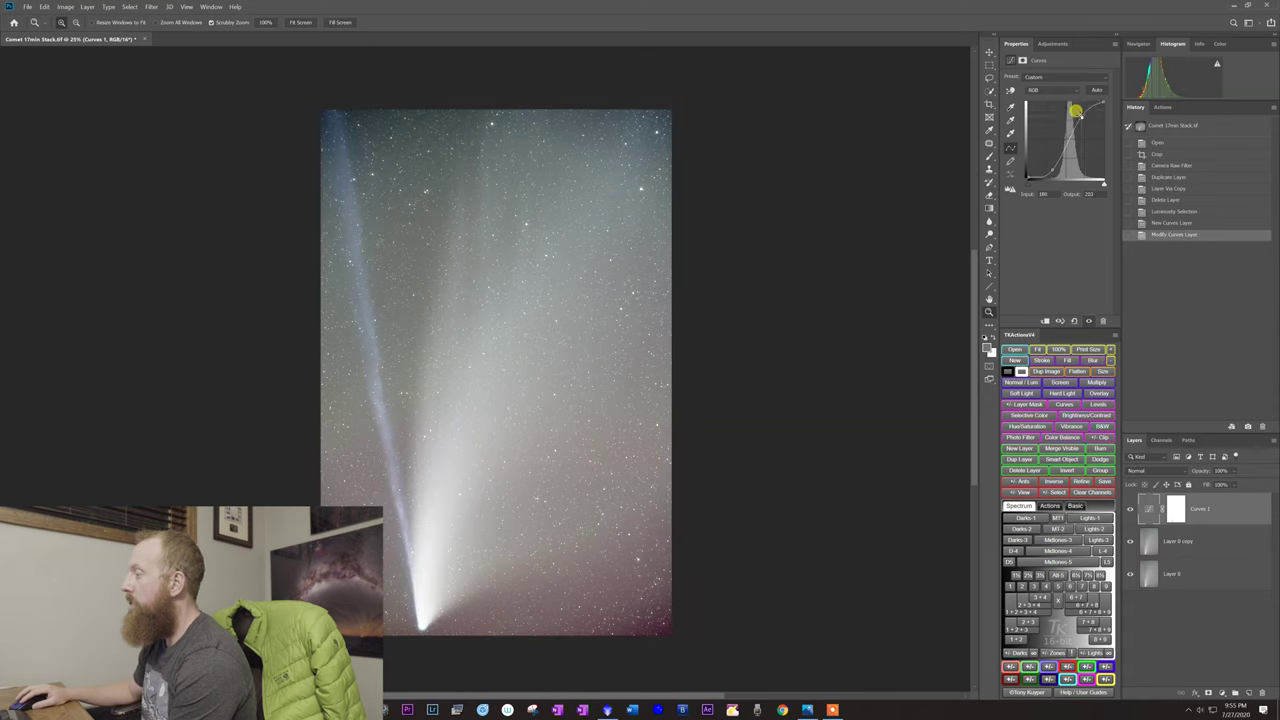
left_click_drag(1075, 111, 1072, 106)
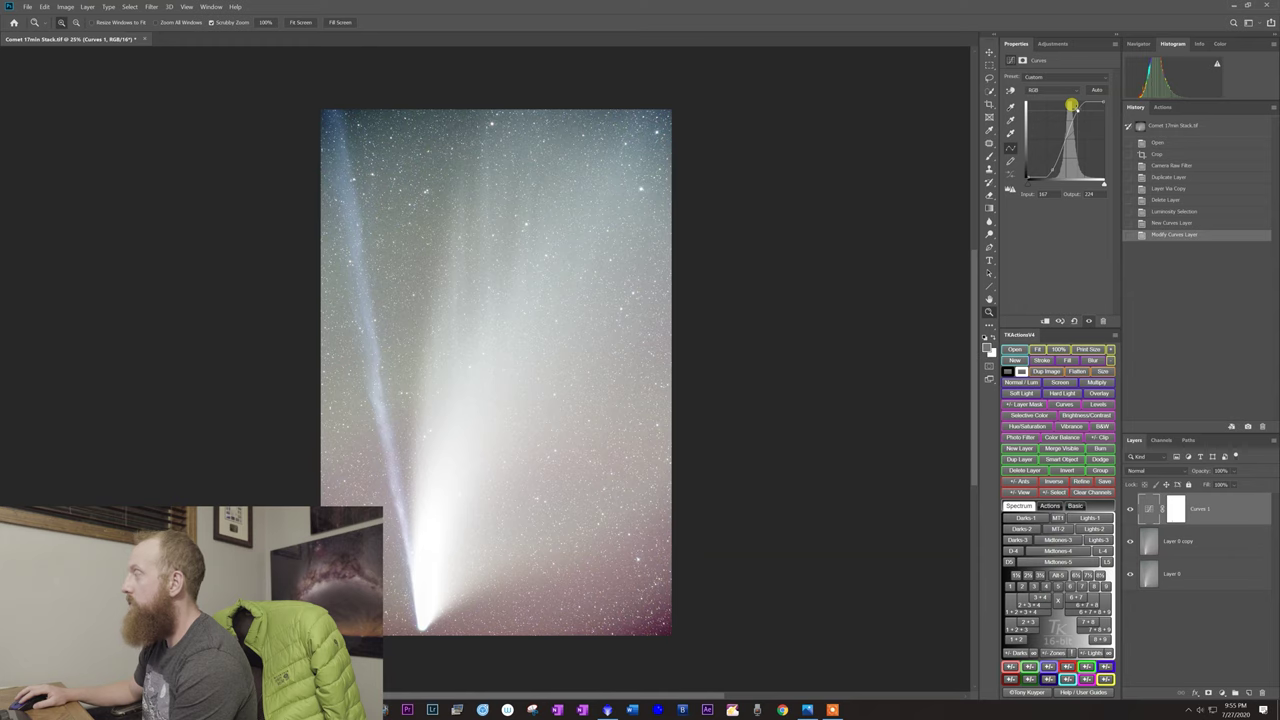
left_click_drag(1072, 106, 1046, 157)
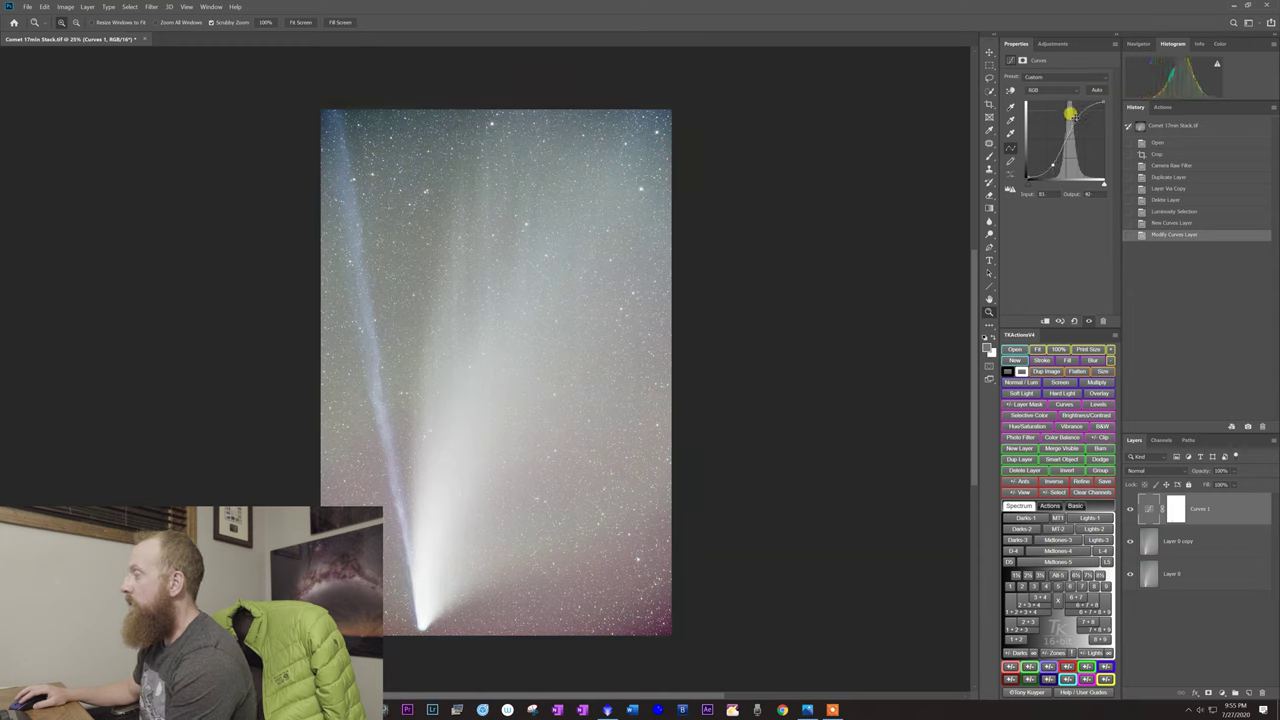
left_click_drag(1070, 113, 1075, 123)
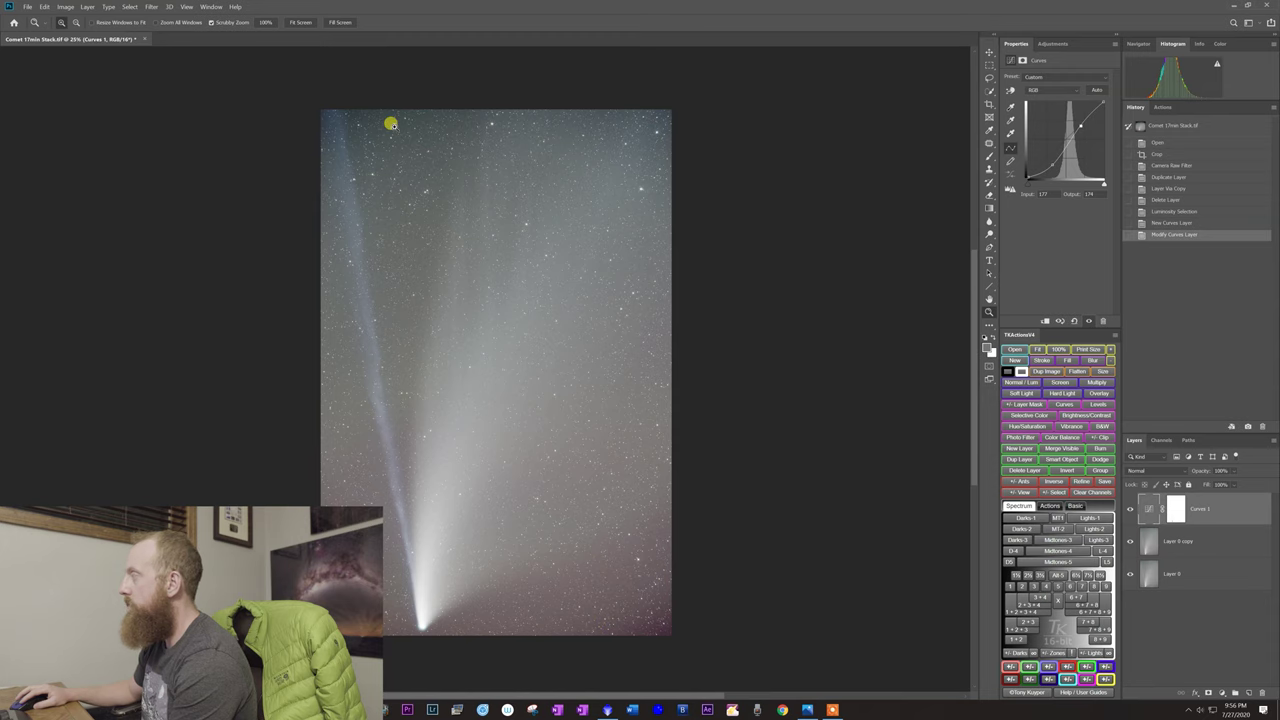
left_click_drag(391, 124, 460, 186)
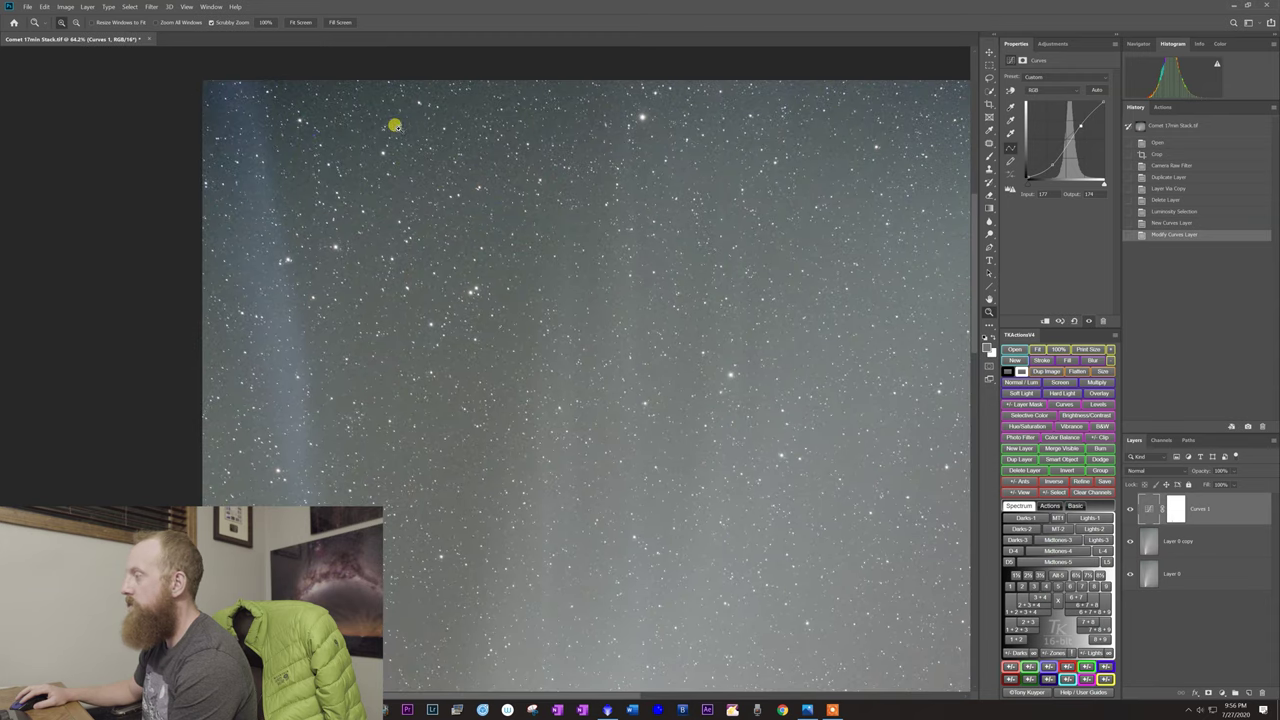
left_click(1220, 44)
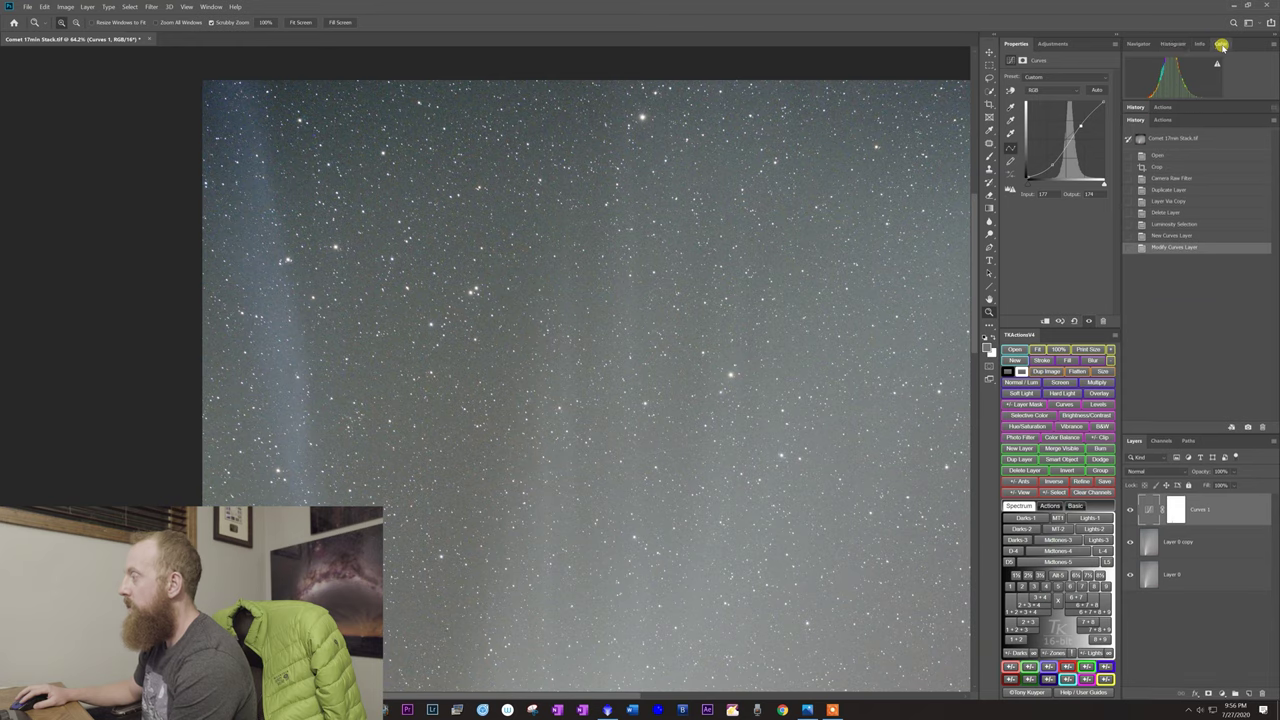
left_click_drag(430, 136, 480, 177)
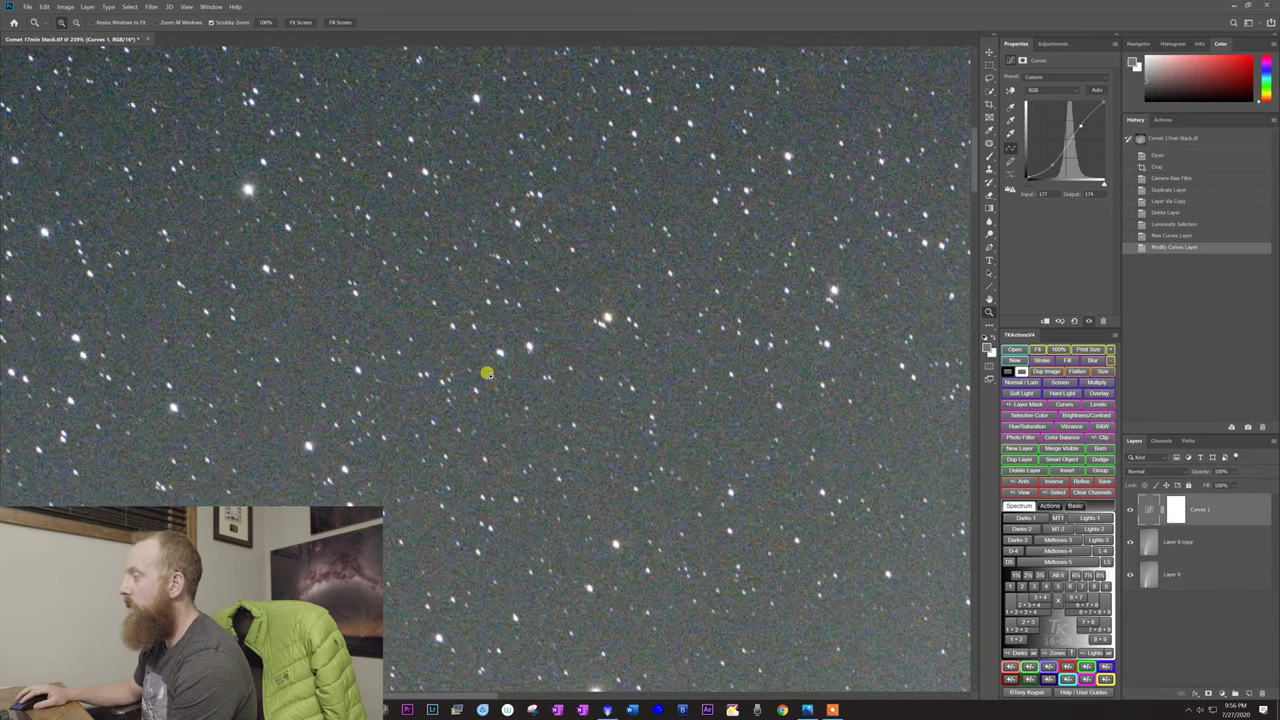
left_click_drag(487, 373, 486, 306)
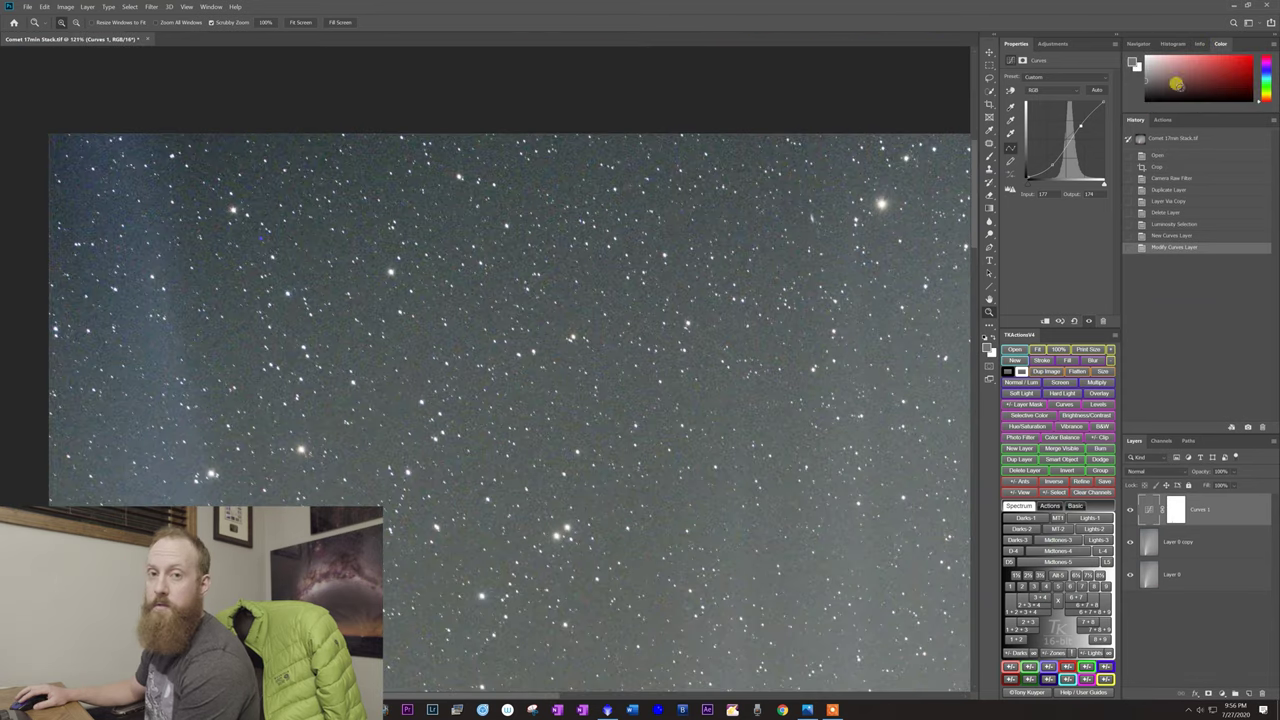
left_click(1200, 44)
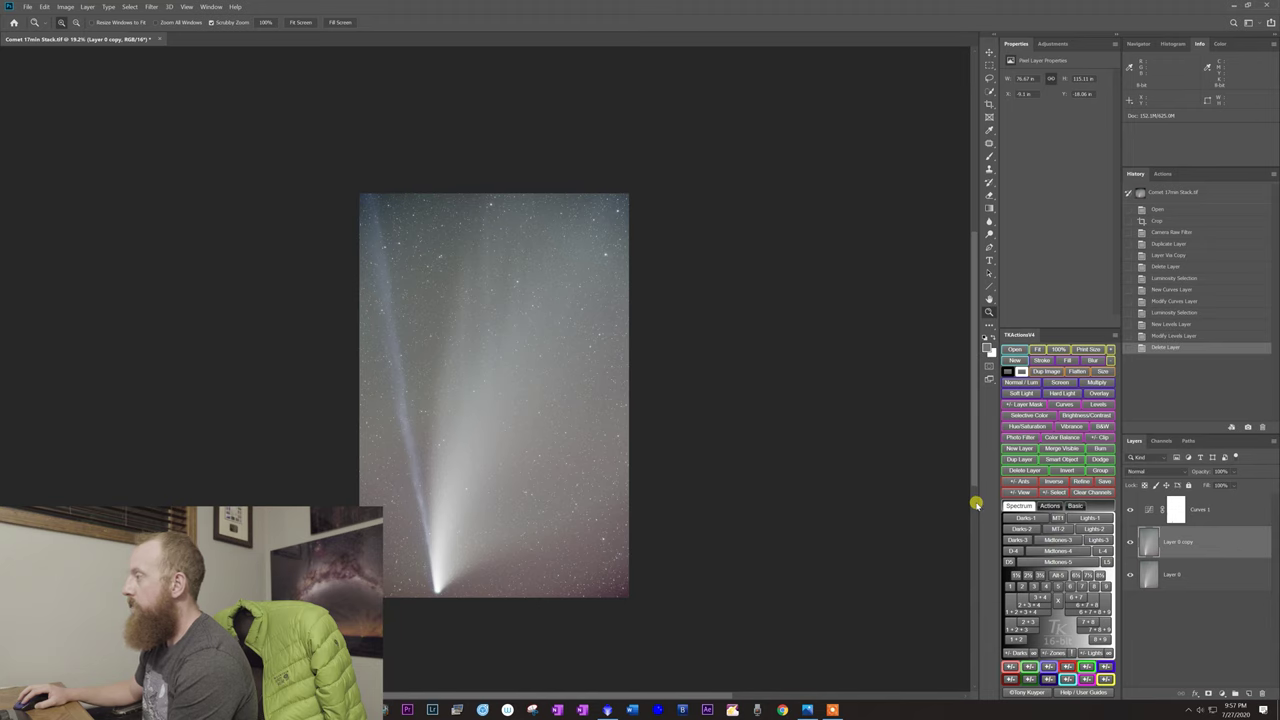
Apply a Curves adjustment to Layer 0 copy that lowers a midtone point to darken the sky
key("ctrl+m")
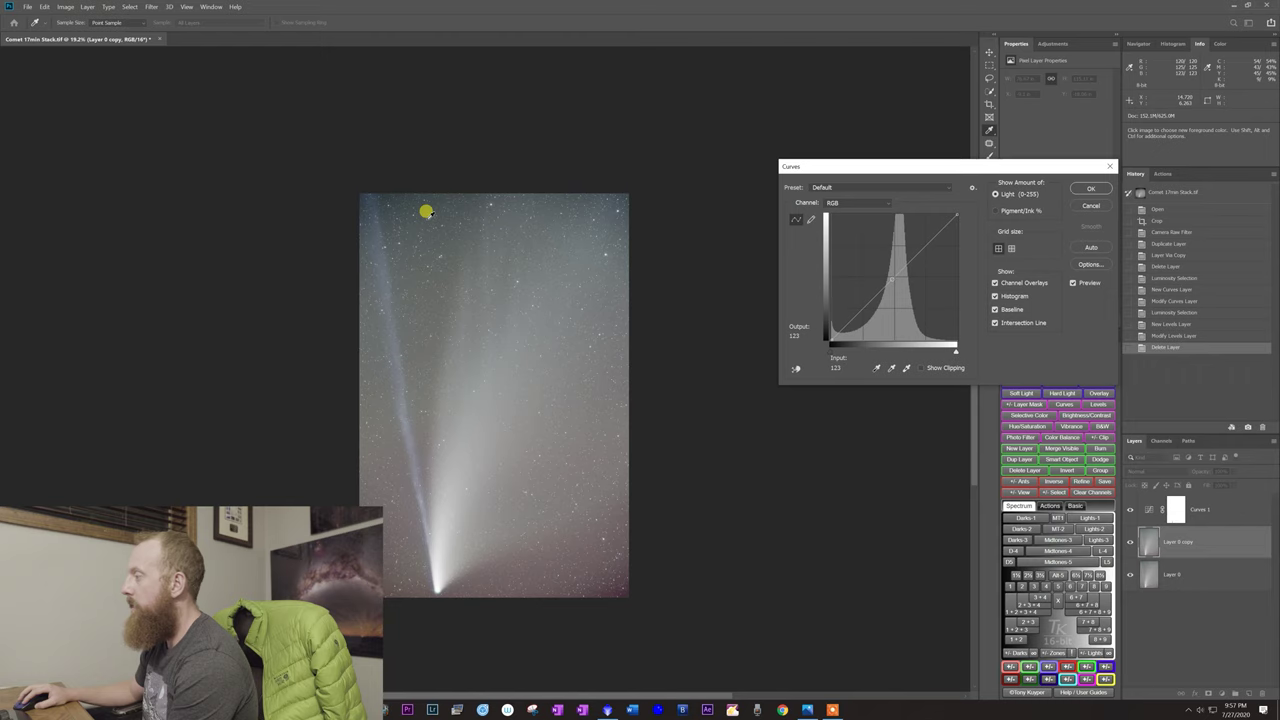
key("ctrl")
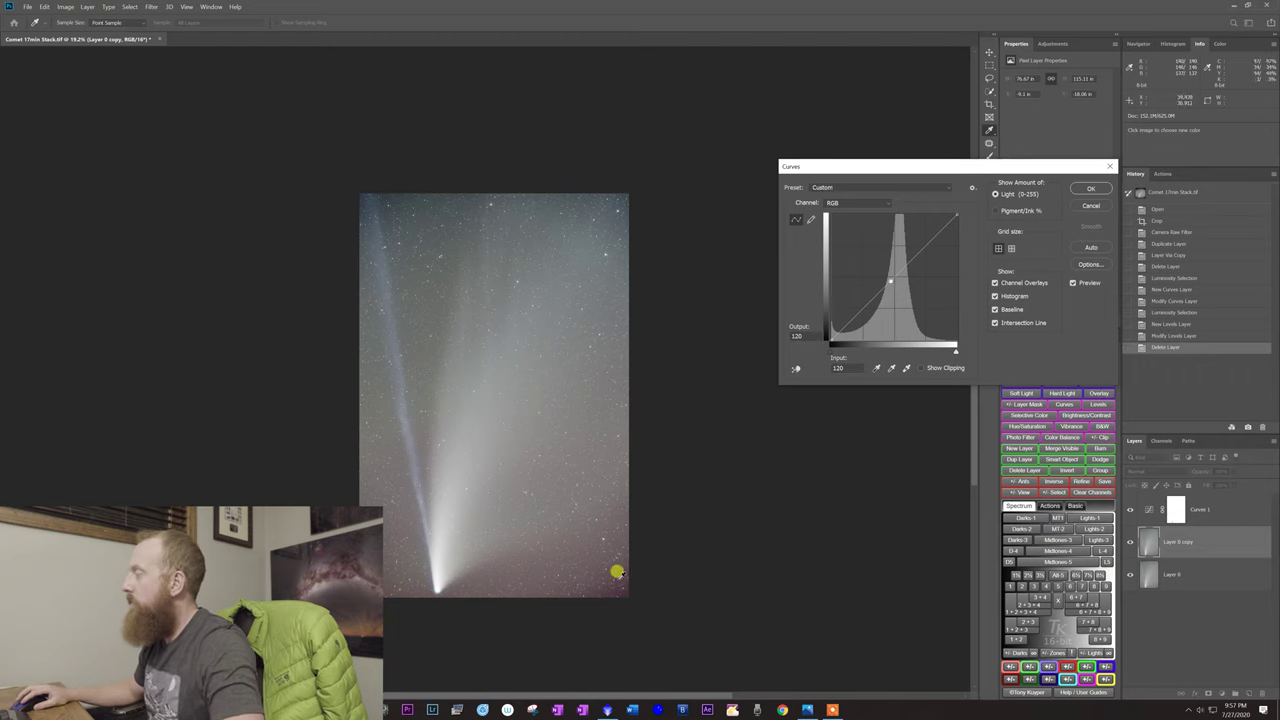
left_click(886, 277)
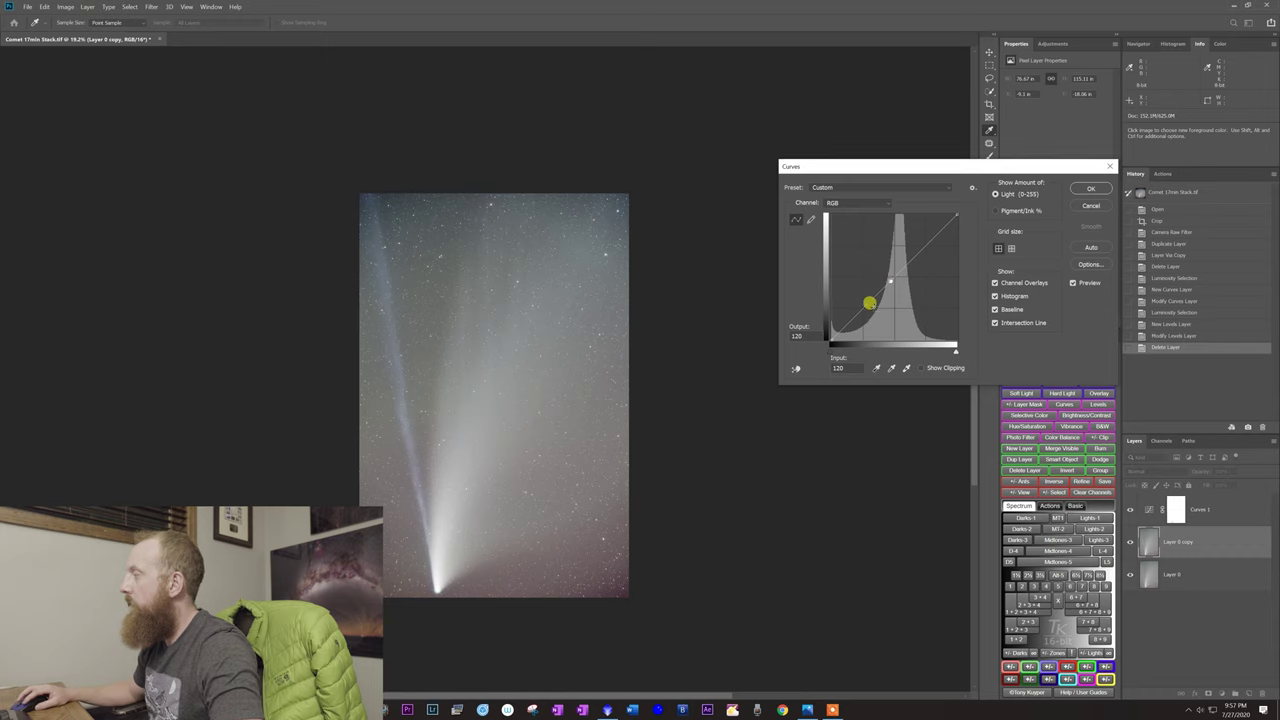
key("Down")
key("Down")
key("Down")
key("Down")
key("Down")
key("Down")
key("Down")
key("Down")
key("Down")
key("Down")
key("Down")
key("Down")
key("Down")
key("Down")
key("Down")
key("Down")
key("Down")
key("Down")
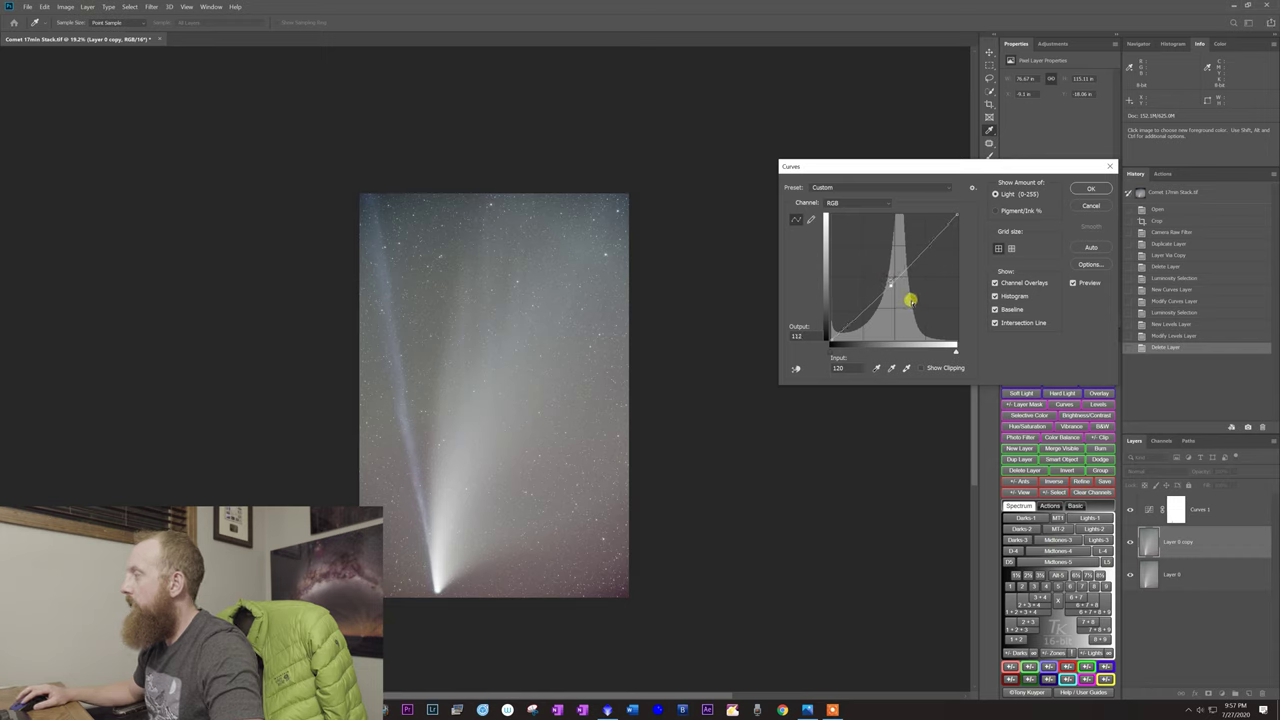
key("Down")
key("Down")
key("Down")
key("Down")
key("Down")
key("Down")
key("Down")
key("Down")
key("Down")
key("Down")
key("Down")
key("Down")
key("Down")
key("Down")
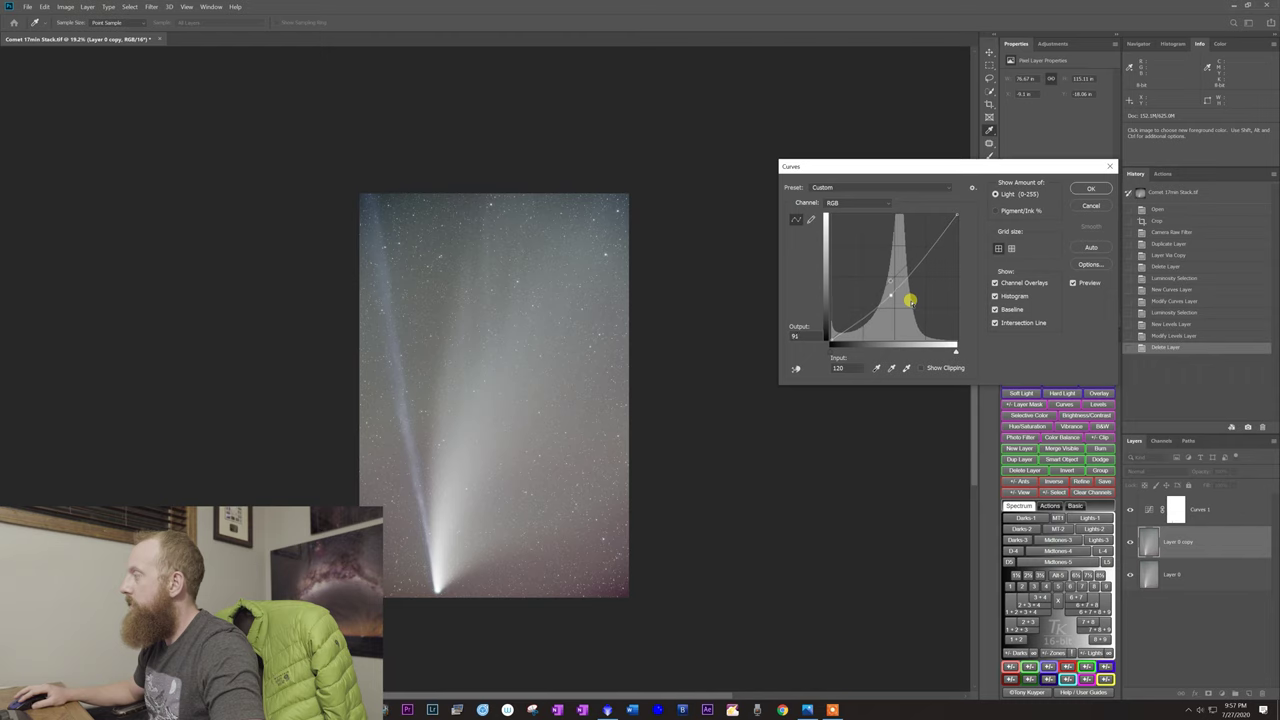
key("Down")
key("Down")
key("Down")
key("Down")
key("Down")
key("Down")
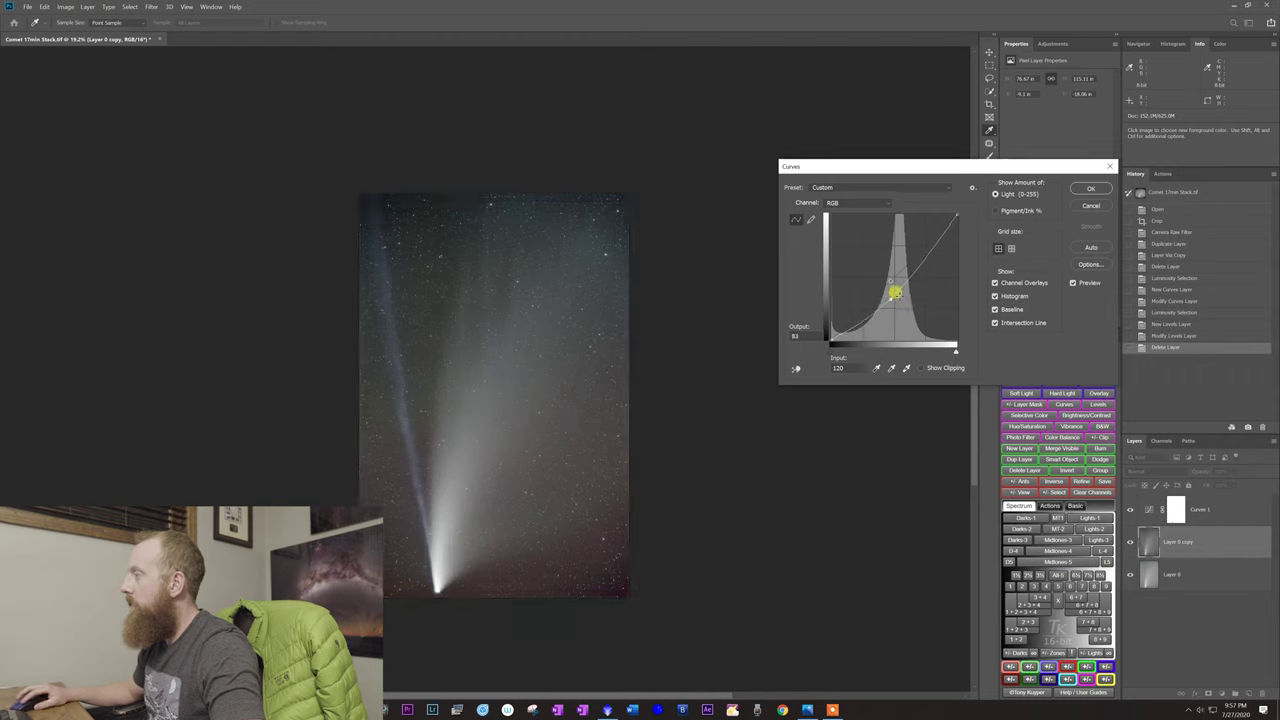
key("Down")
key("Down")
key("Down")
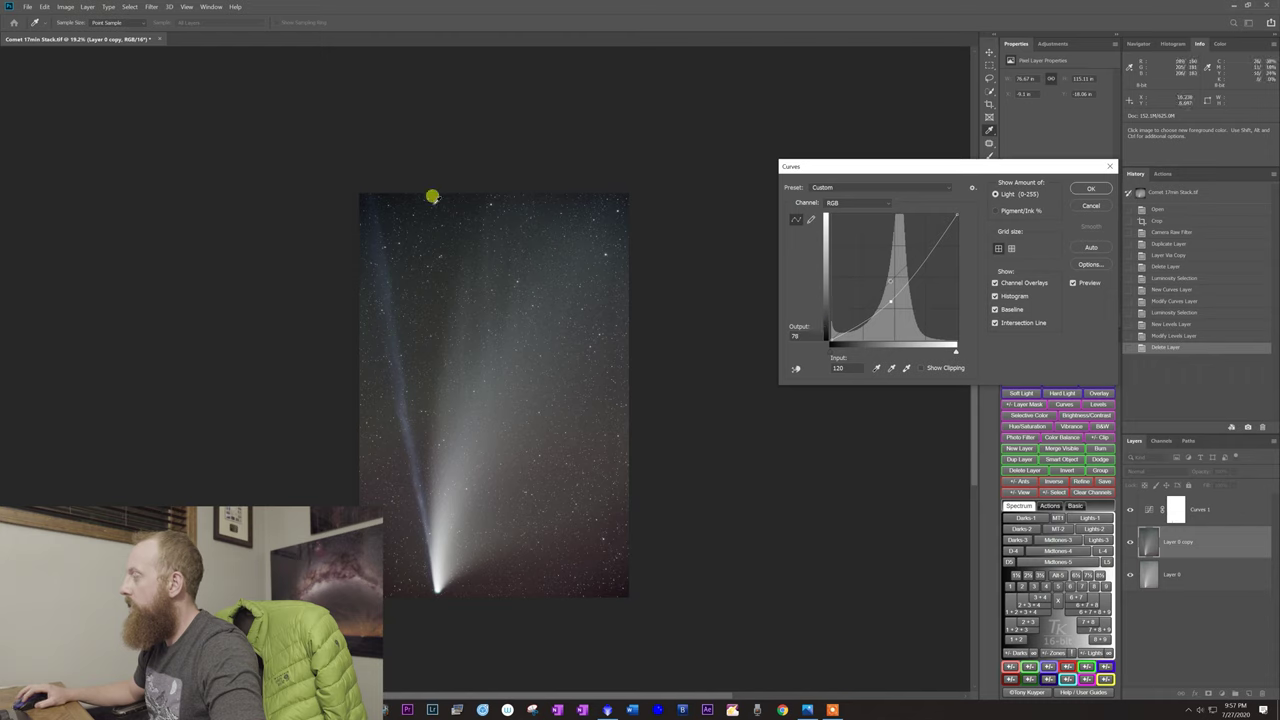
key("Down")
key("Down")
key("Down")
key("Down")
key("Down")
key("Down")
key("Down")
key("Down")
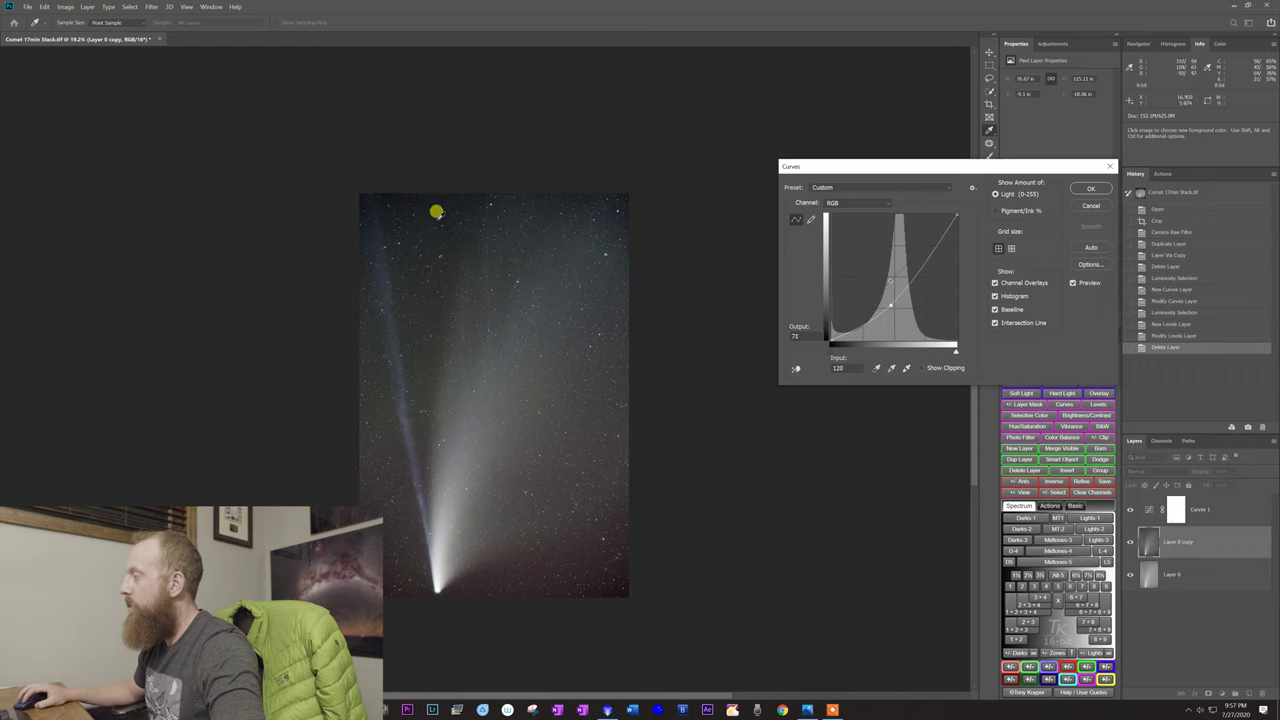
key("Down")
key("Down")
key("Down")
key("Down")
key("Down")
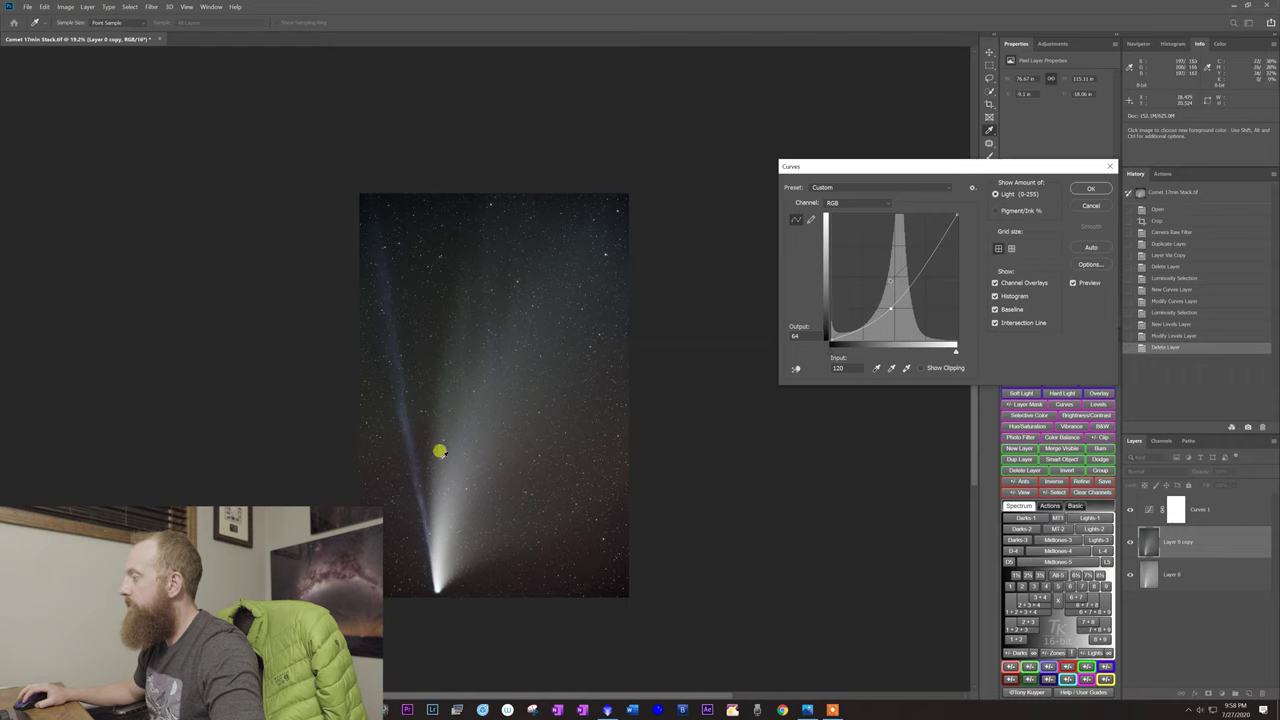
key("shift+Down")
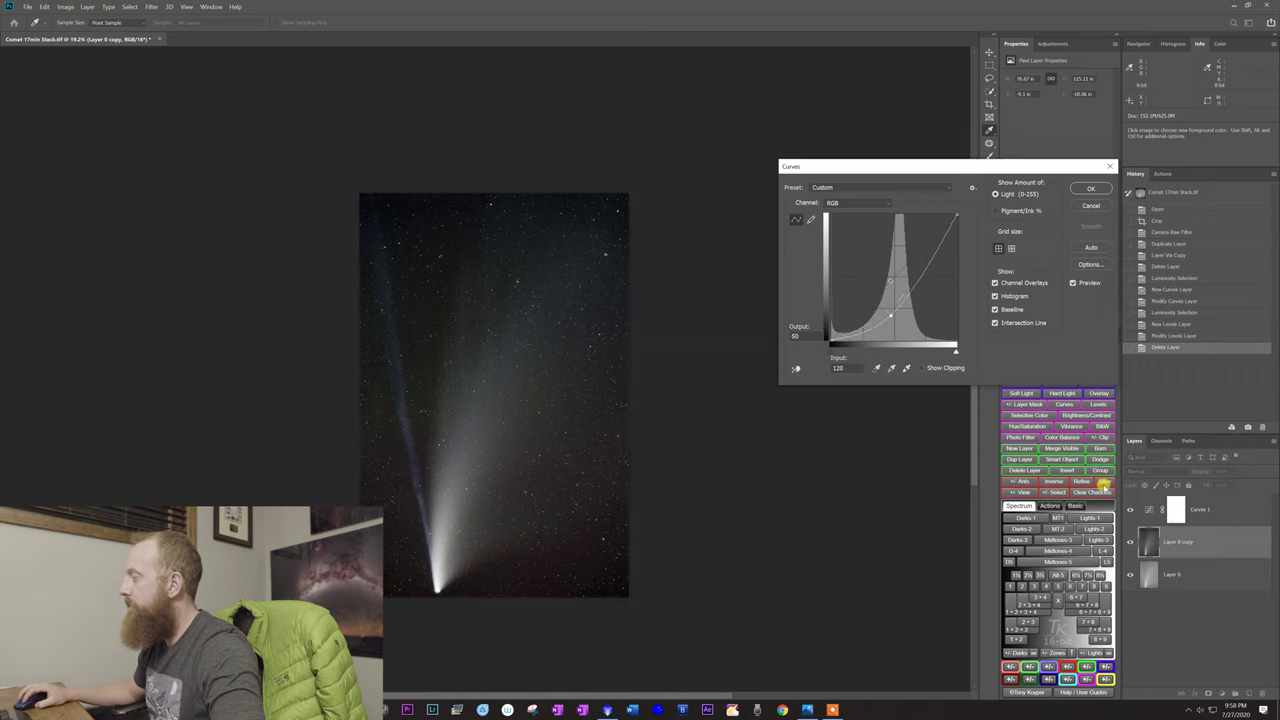
left_click(1088, 188)
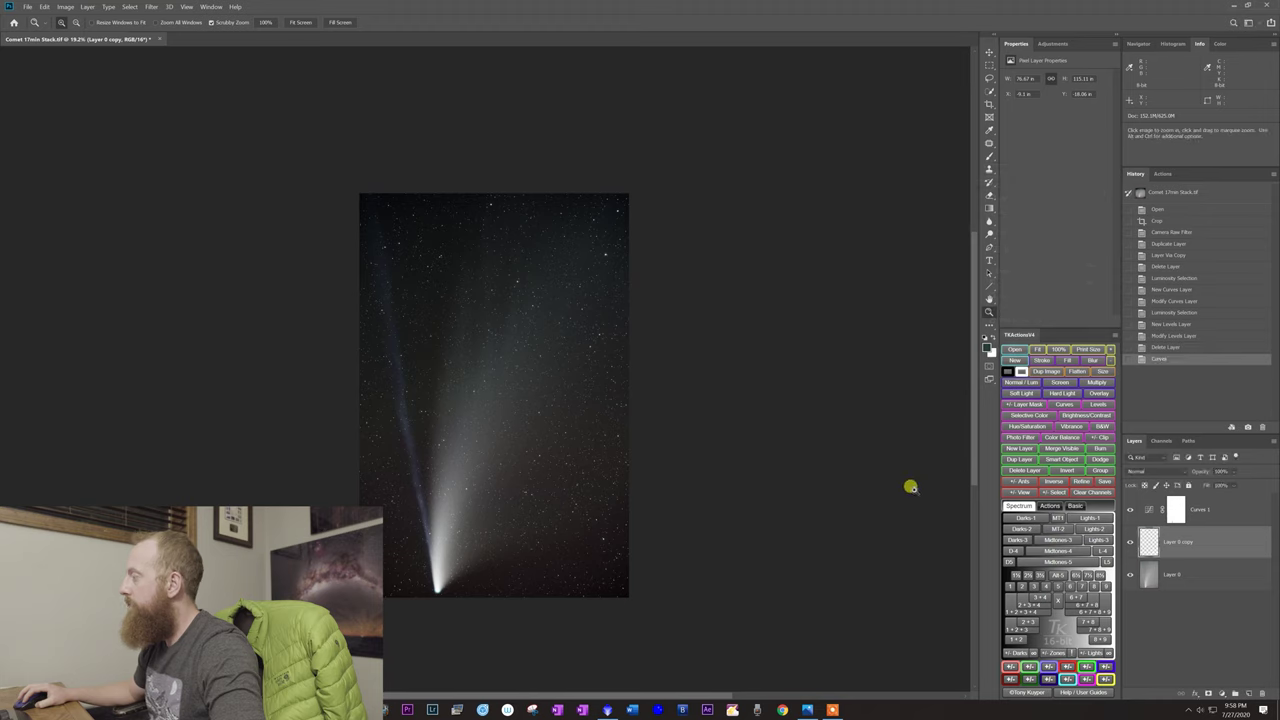
Toggle Layer 0 copy's visibility to compare before and after, and zoom to inspect the stars
left_click(1129, 541)
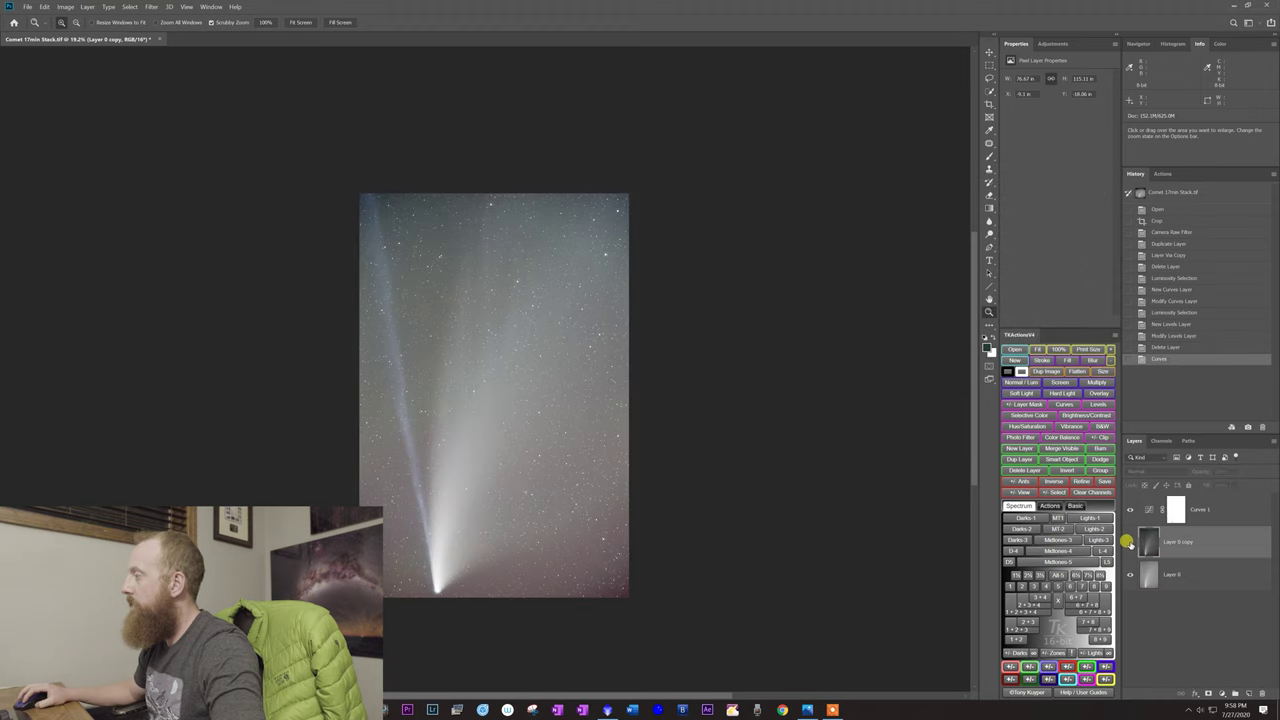
left_click(1129, 541)
left_click(1129, 541)
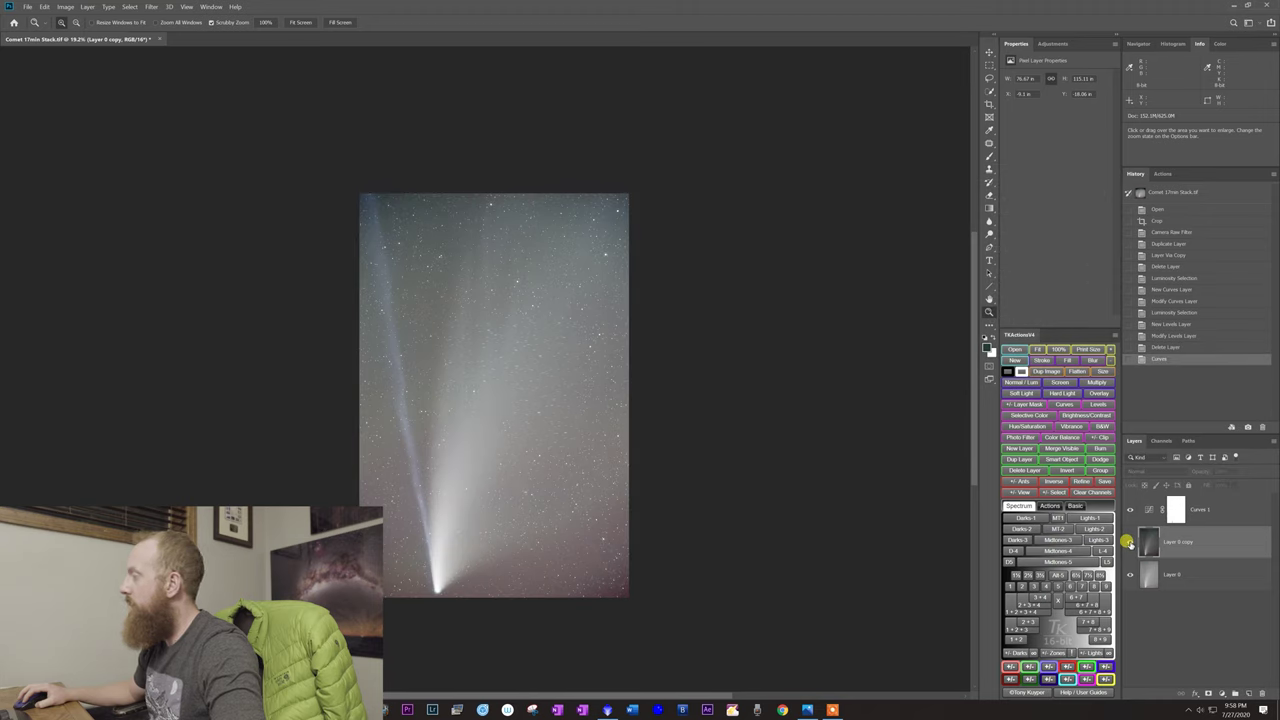
left_click(1129, 541)
left_click(1129, 541)
left_click(1129, 541)
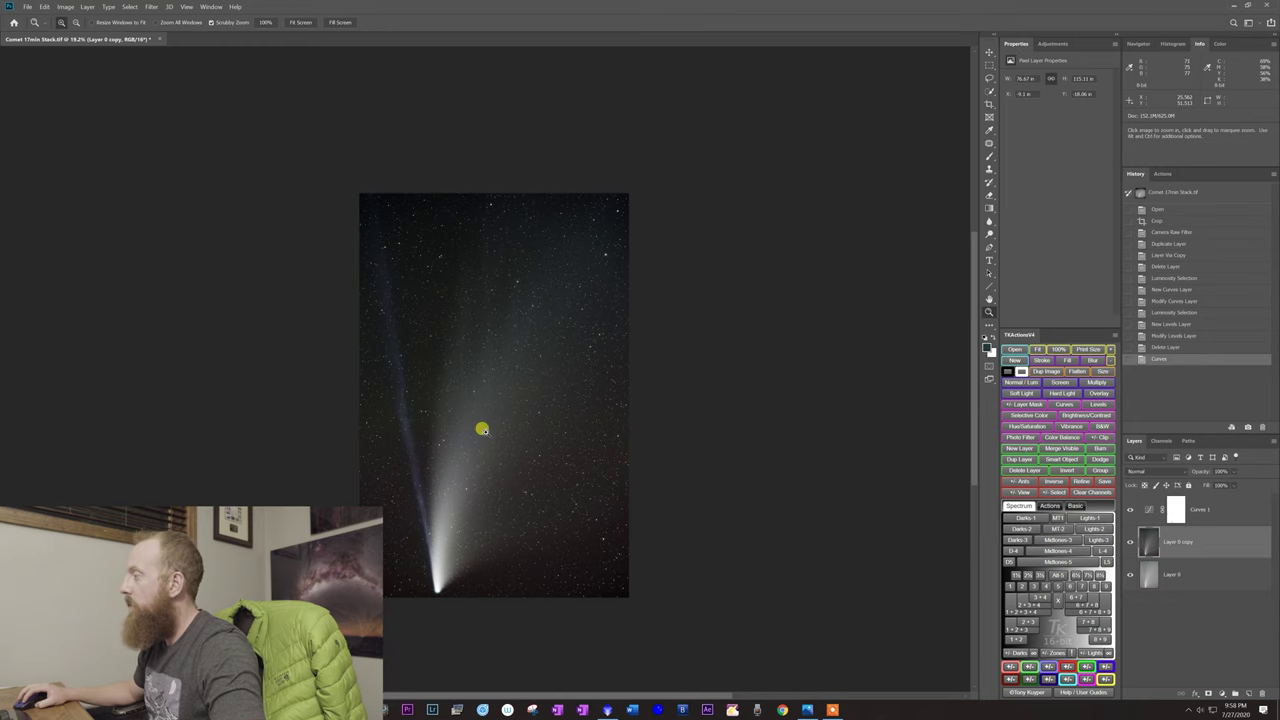
left_click_drag(480, 430, 506, 441)
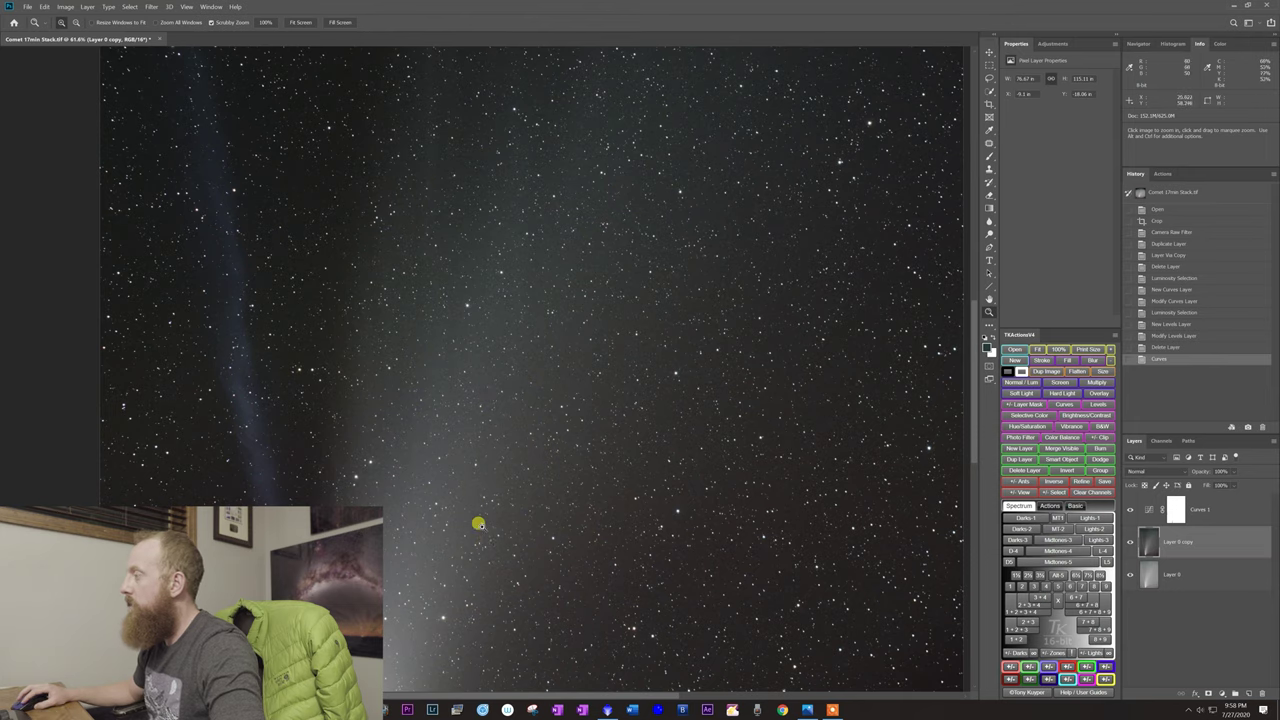
left_click_drag(482, 527, 453, 526)
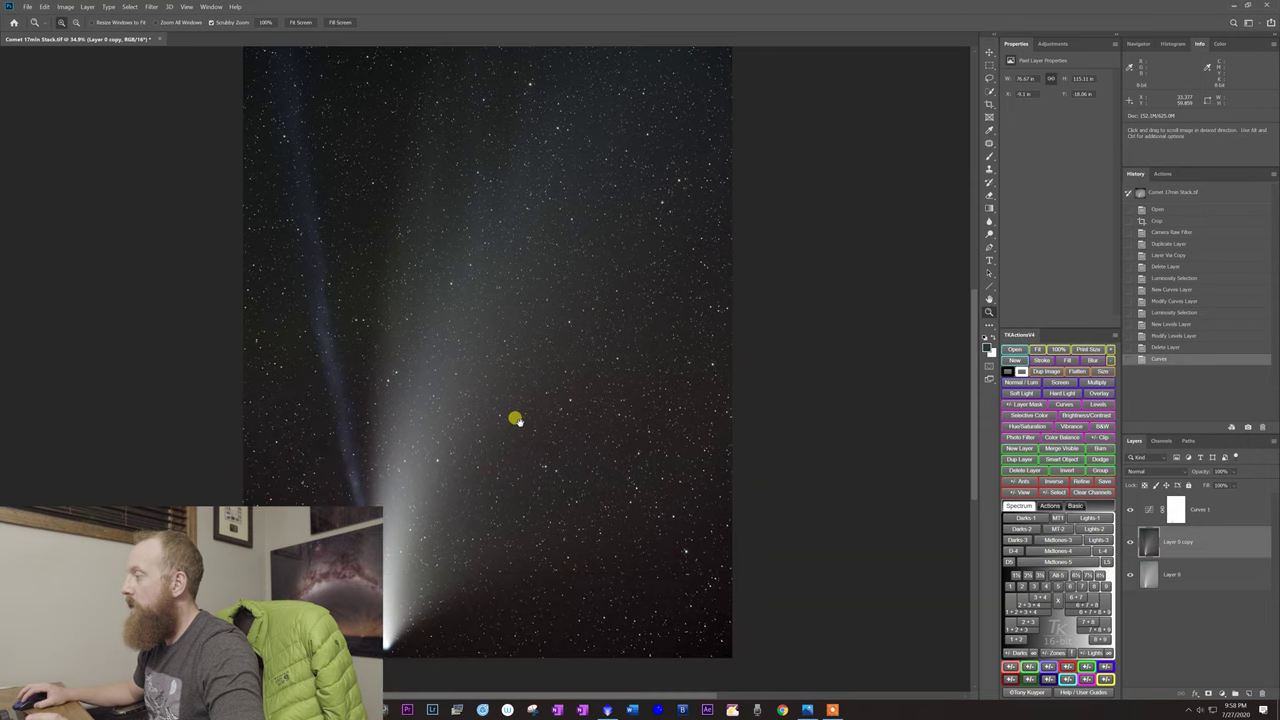
left_click_drag(526, 444, 514, 449)
key("ctrl+m")
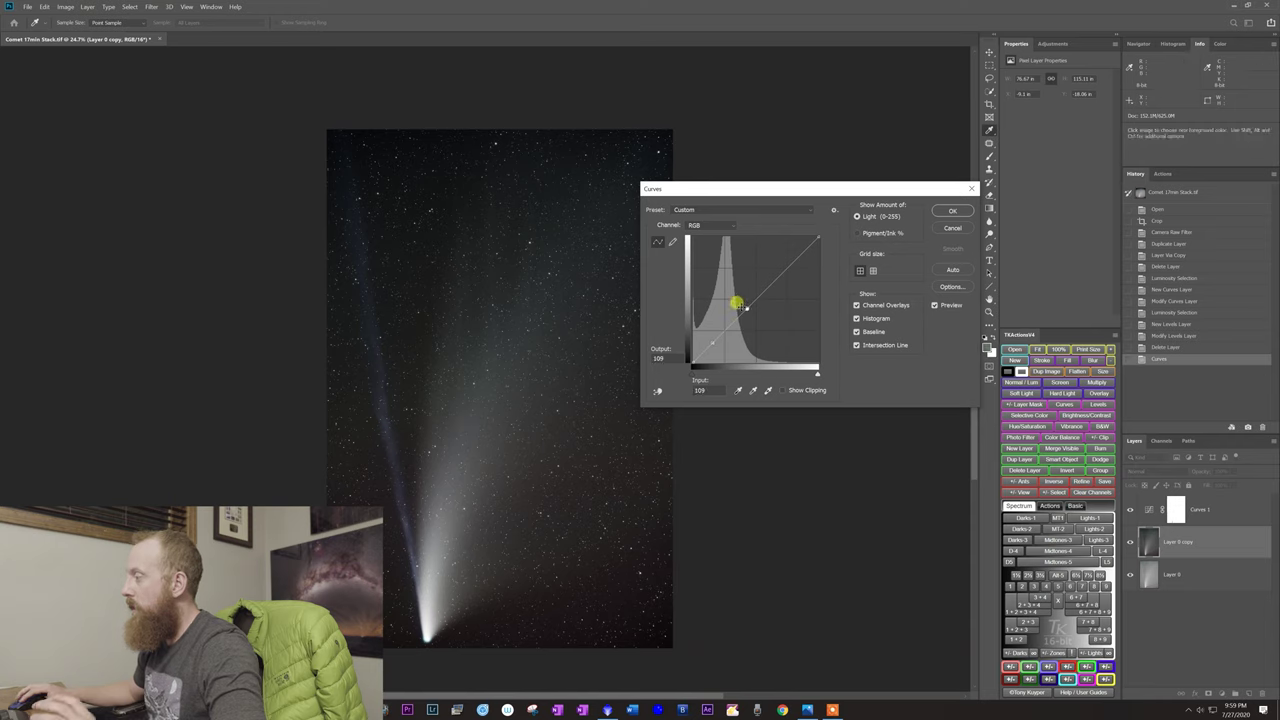
Apply an RGB curve lifting input 108 to output 137, with the upper point reshaped
left_click(743, 308)
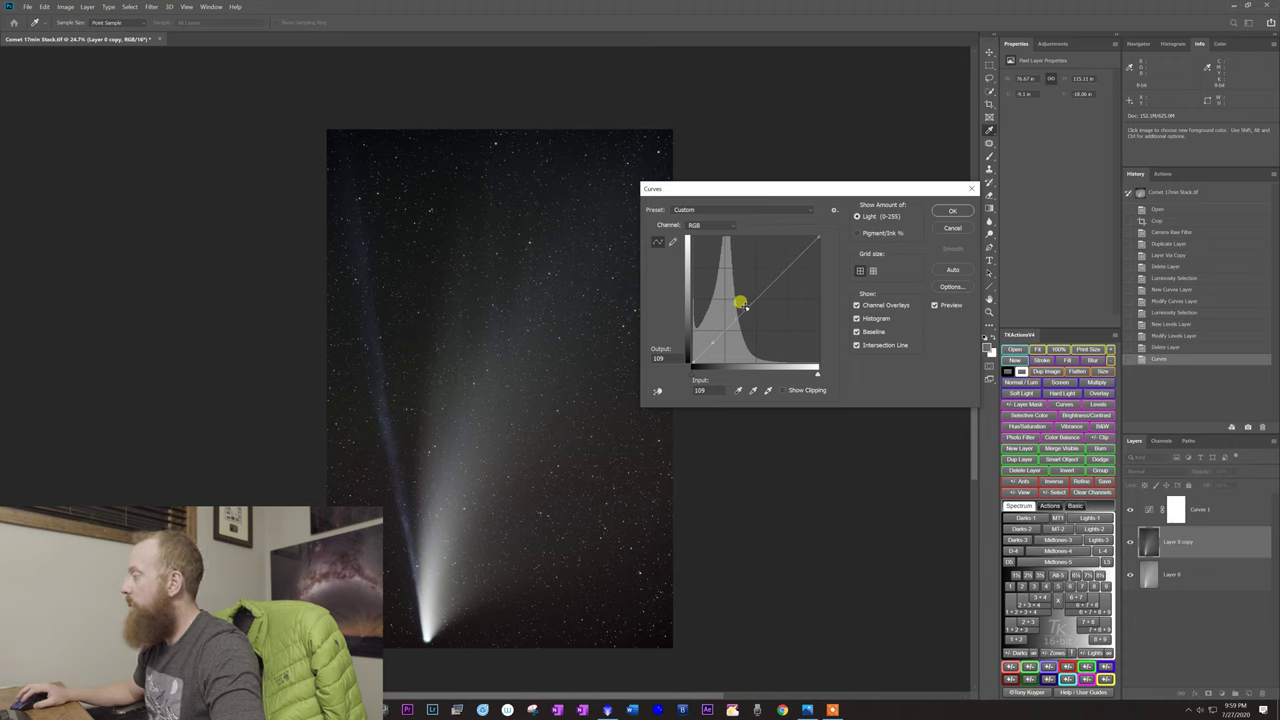
left_click_drag(741, 302, 740, 293)
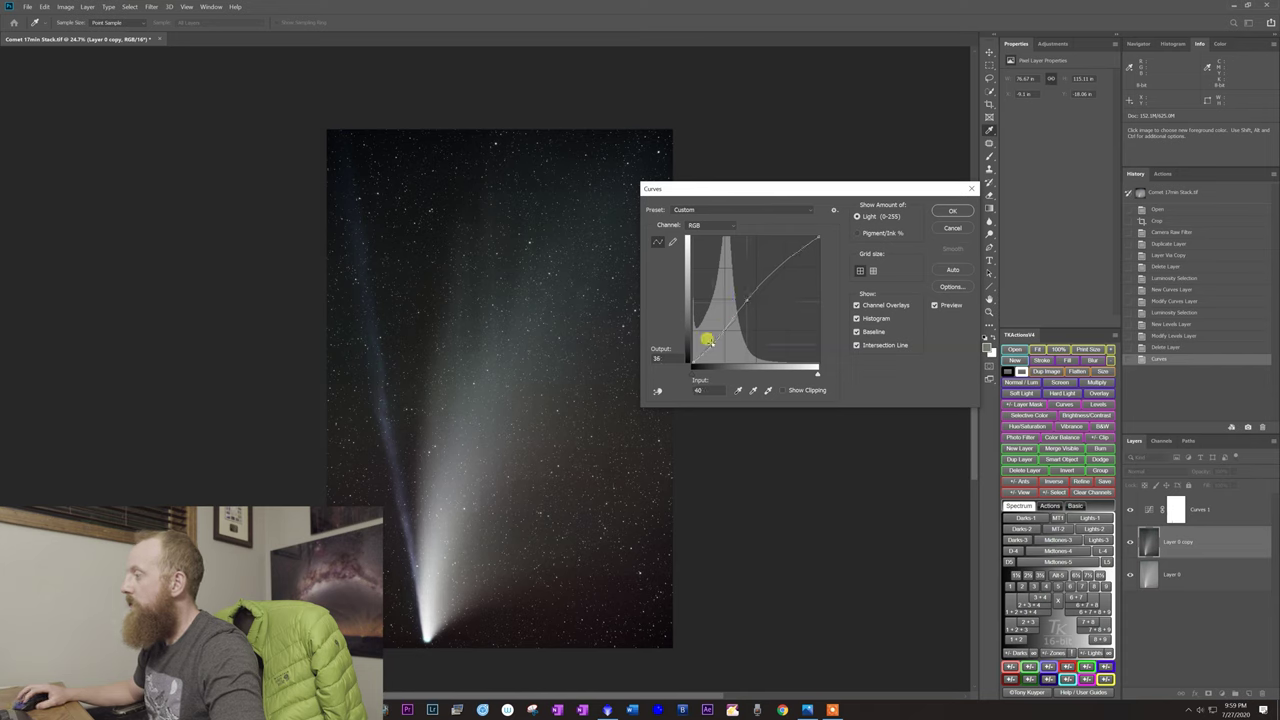
left_click(741, 296)
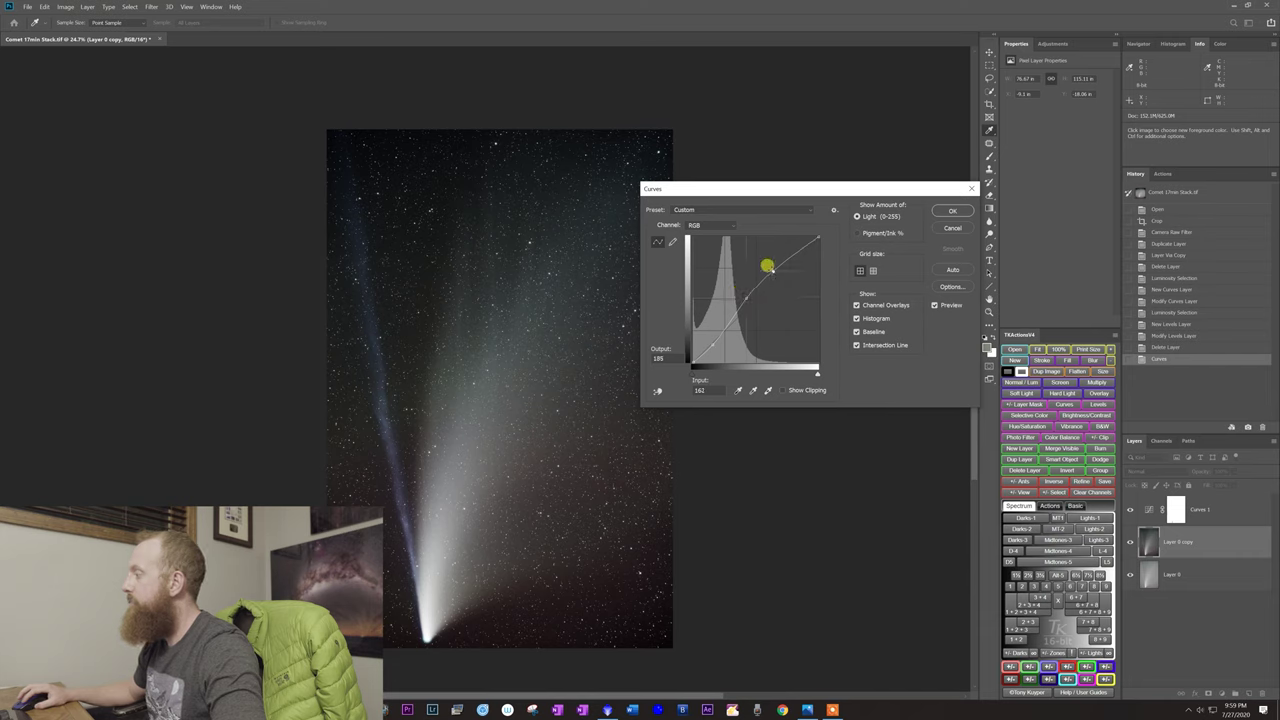
left_click_drag(767, 265, 773, 273)
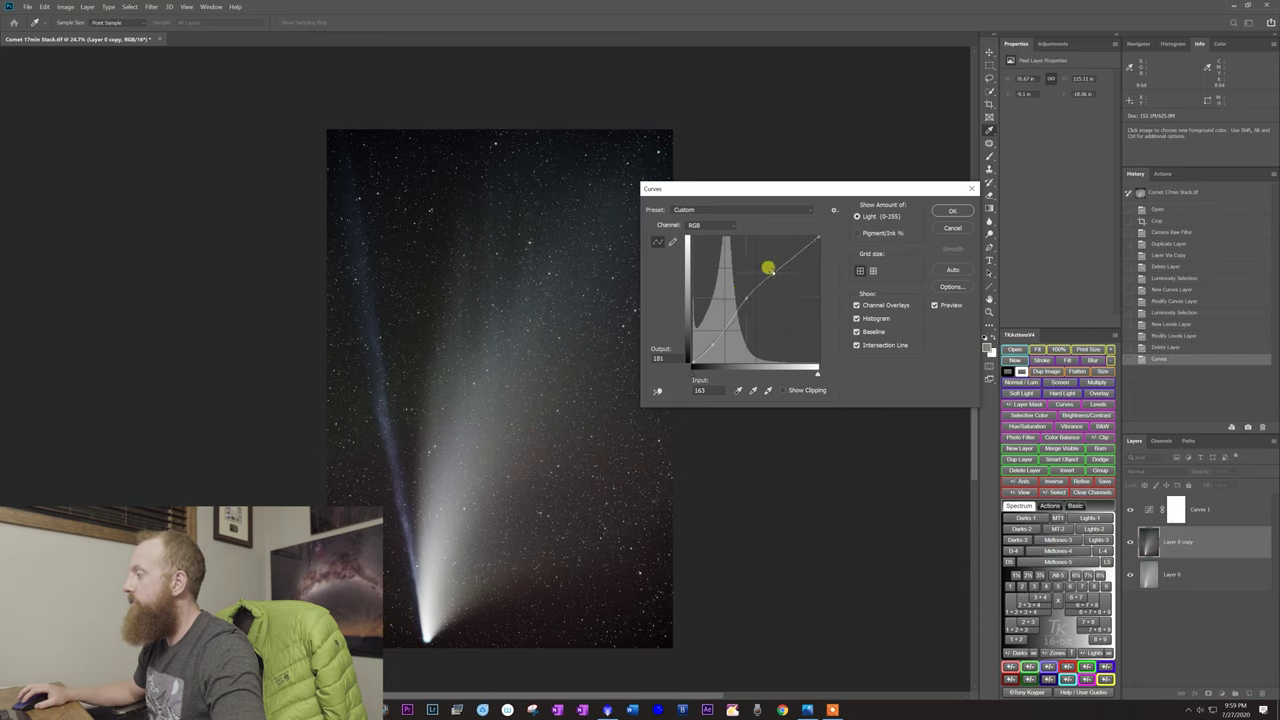
left_click(960, 212)
Zoom in to check the brightened comet, then load a Midtones-5 luminosity selection from TKActions
key("z")
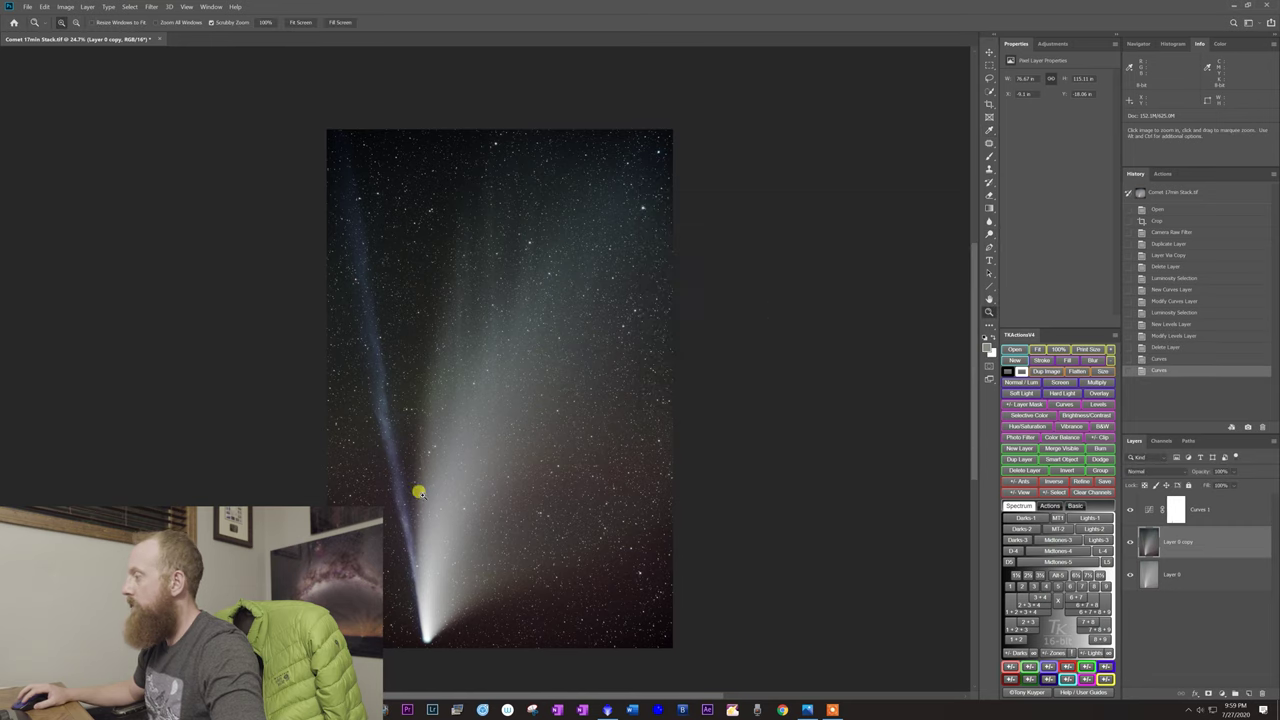
left_click_drag(420, 489, 443, 477)
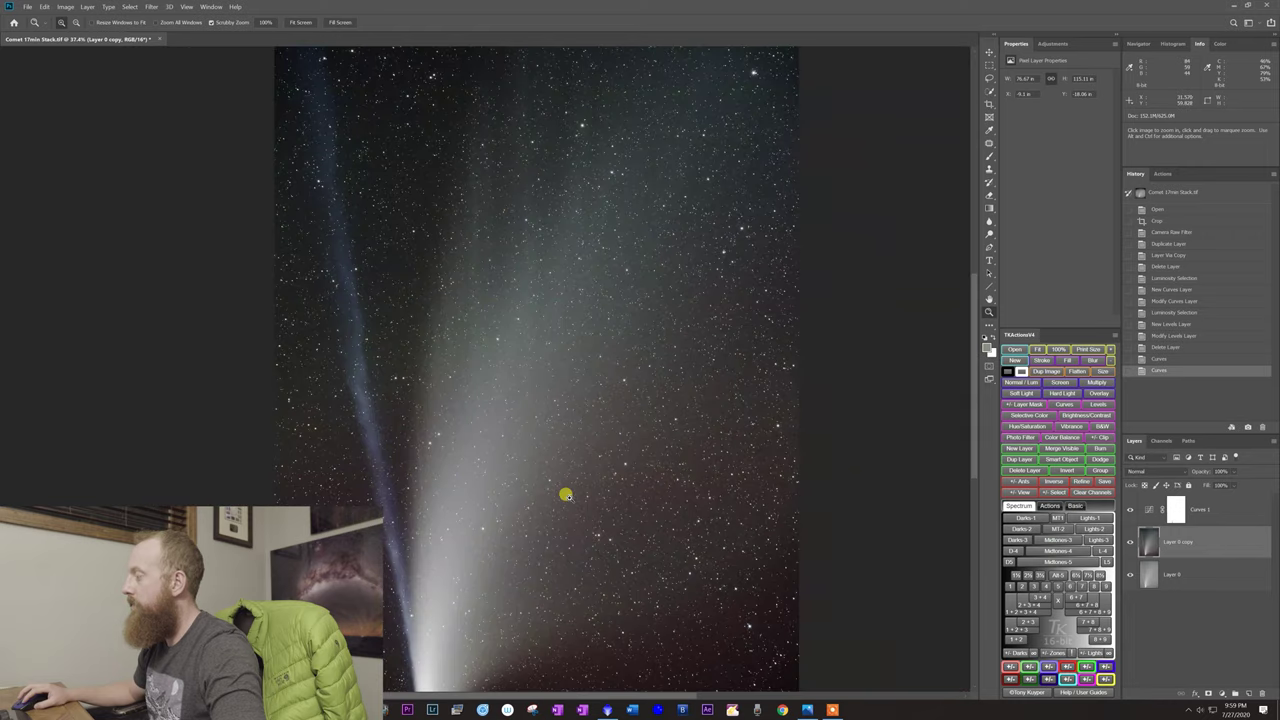
left_click_drag(566, 491, 486, 443)
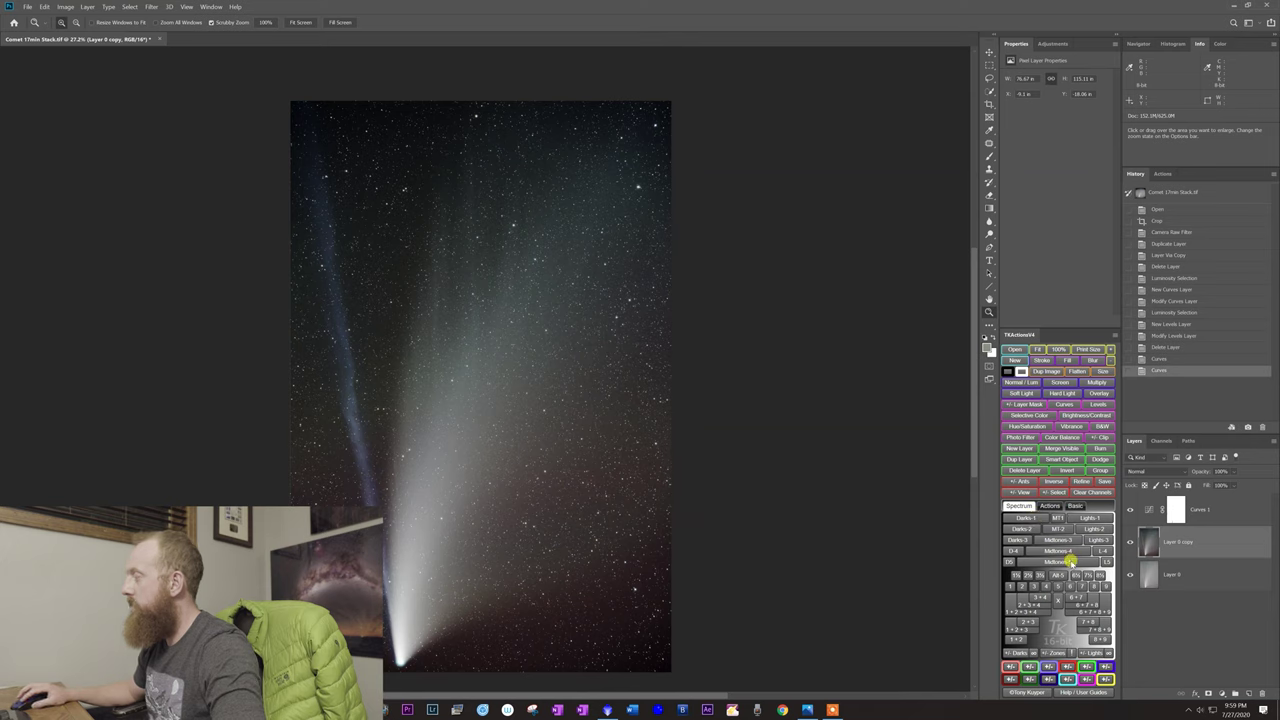
left_click(1073, 561)
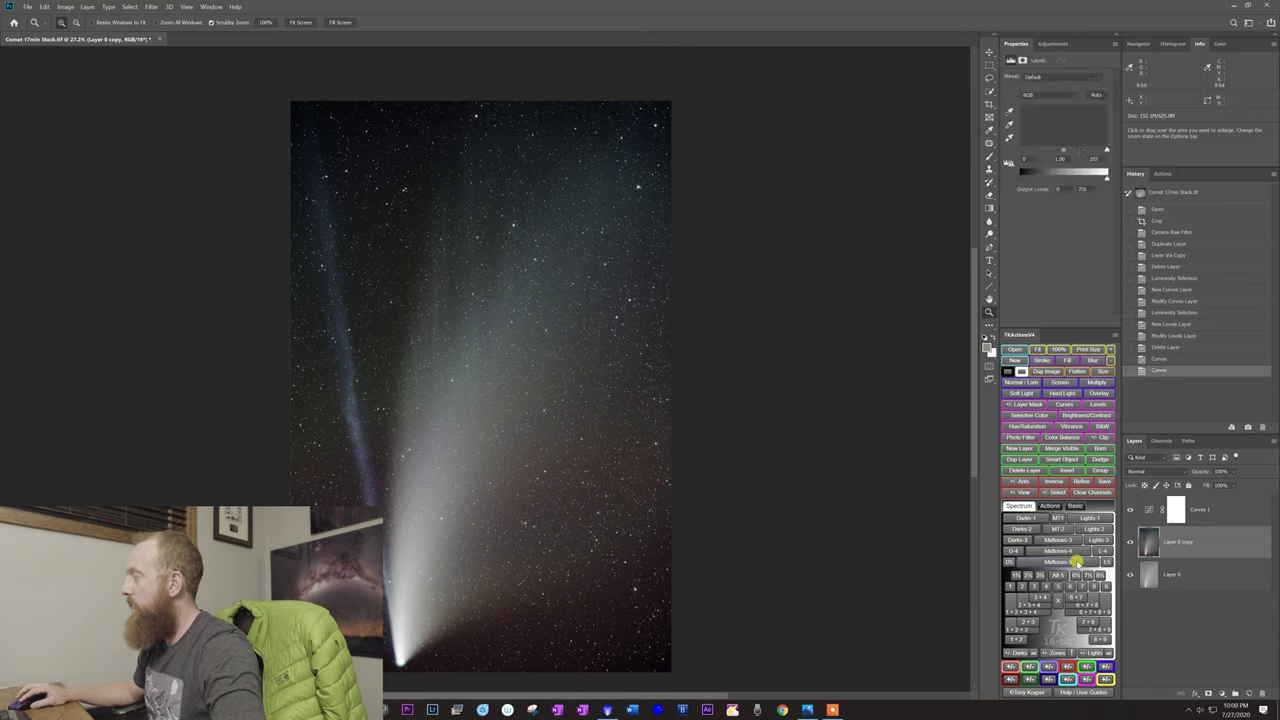
left_click(1028, 562)
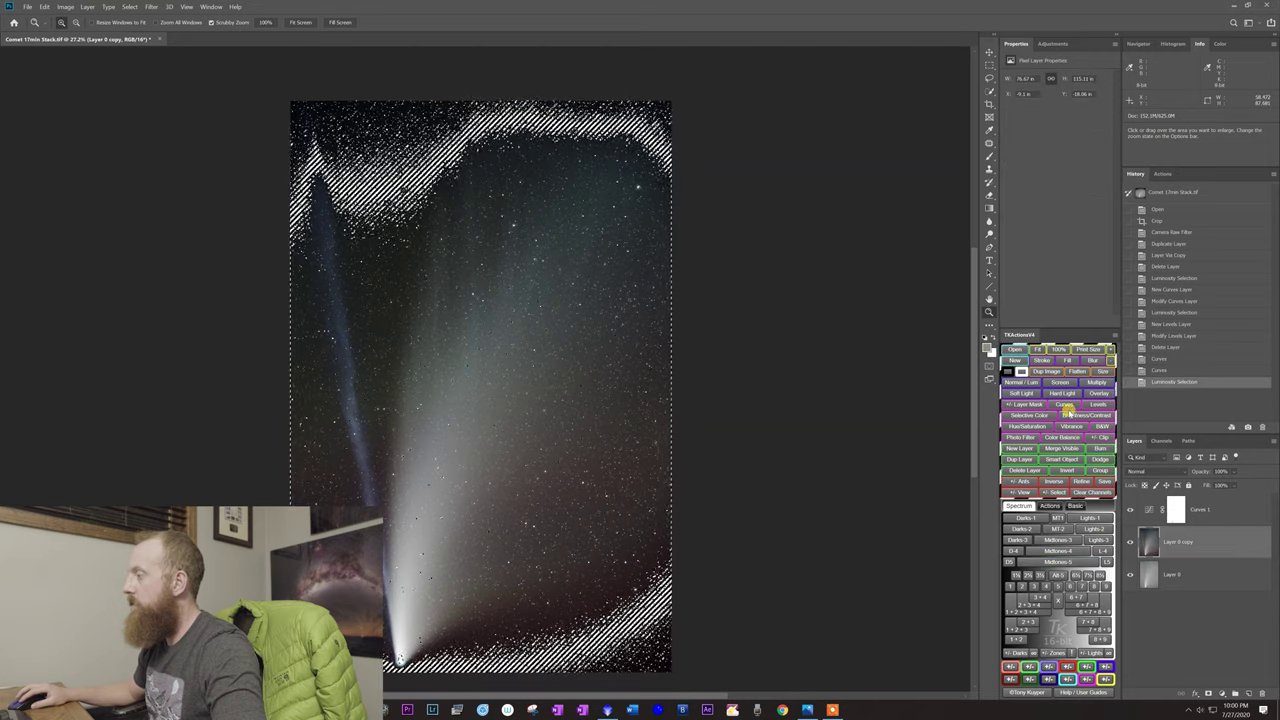
Add a selection-masked Vibrance layer from TKActions and raise its Vibrance amount
left_click(1072, 427)
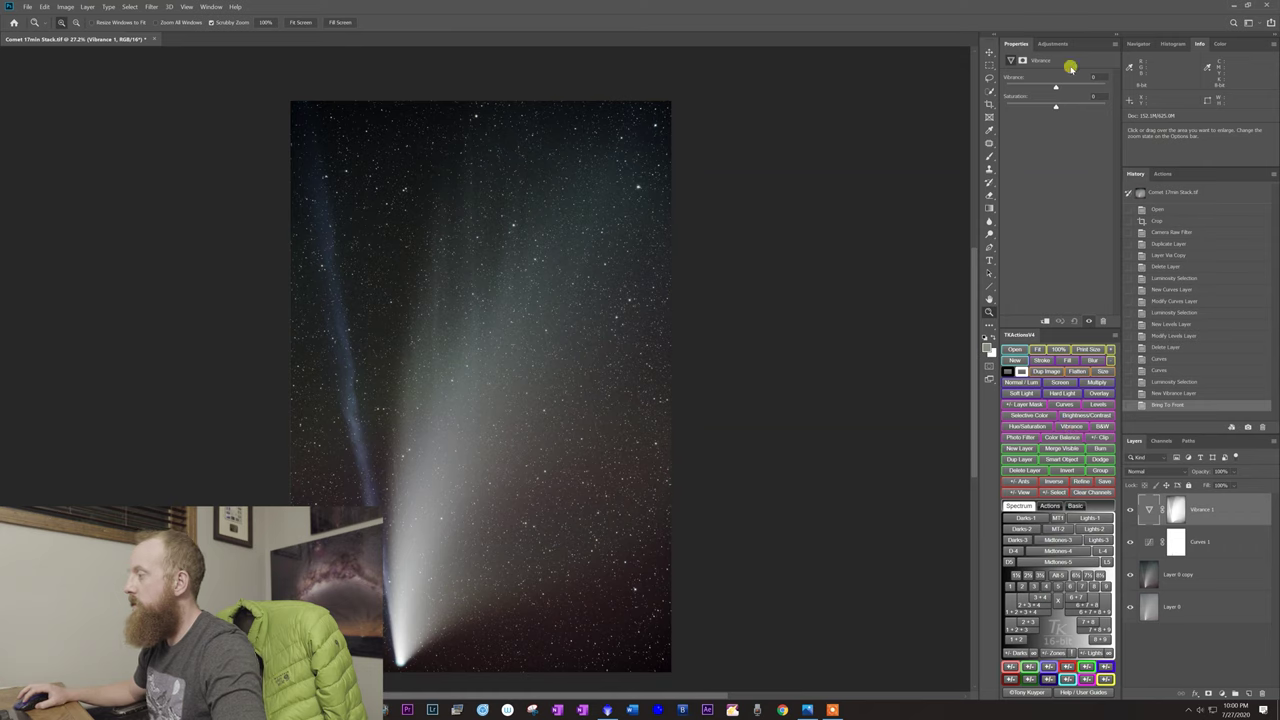
left_click_drag(1053, 89, 1093, 91)
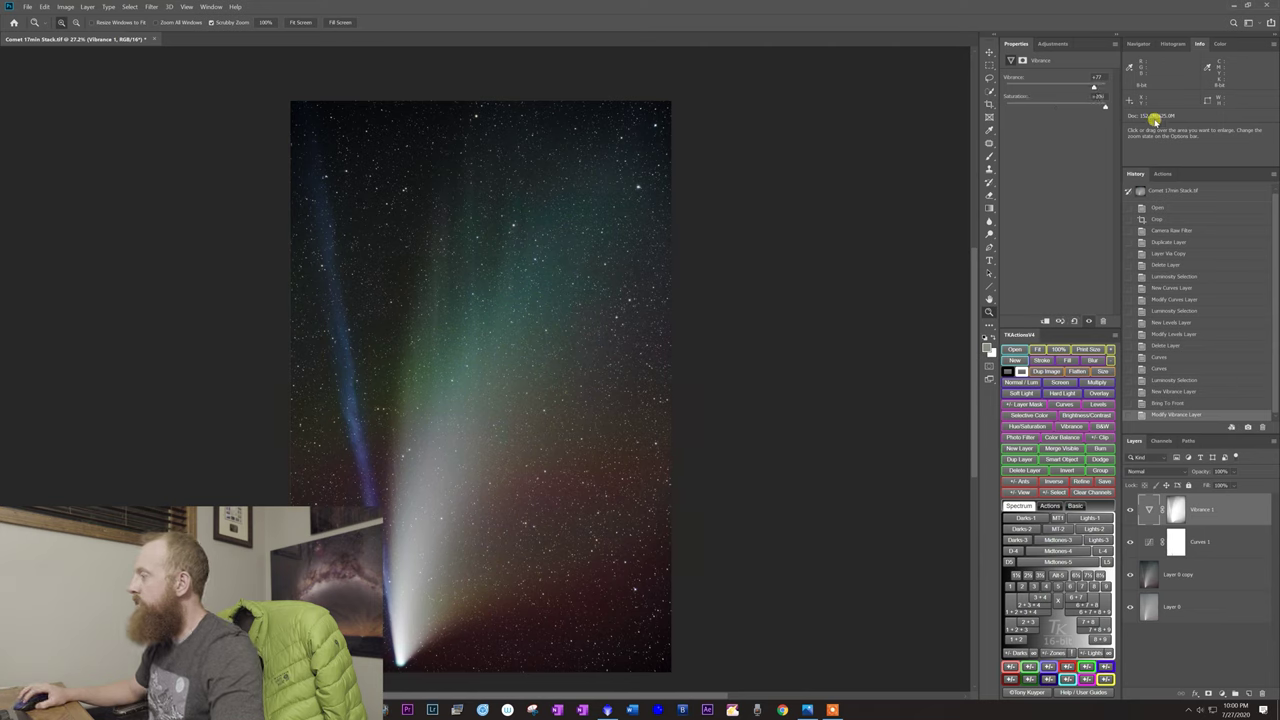
left_click(517, 495)
left_click(554, 501)
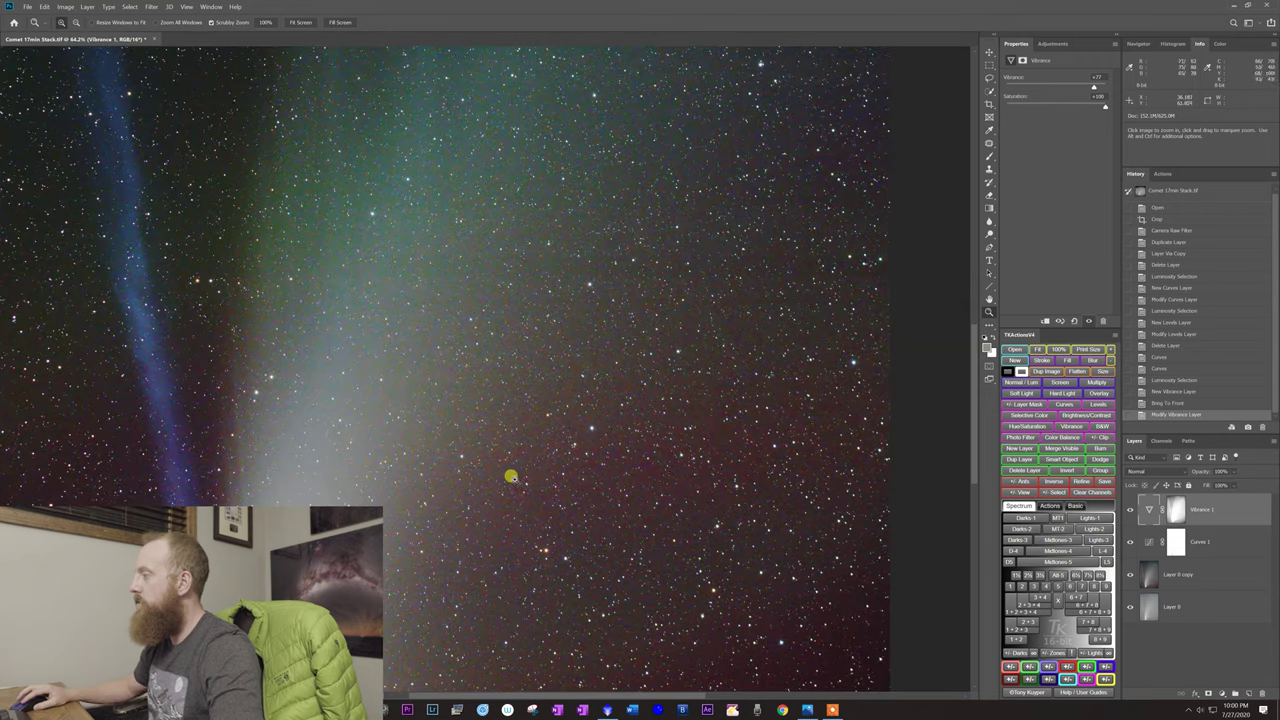
left_click_drag(509, 477, 534, 469)
key("ctrl+0")
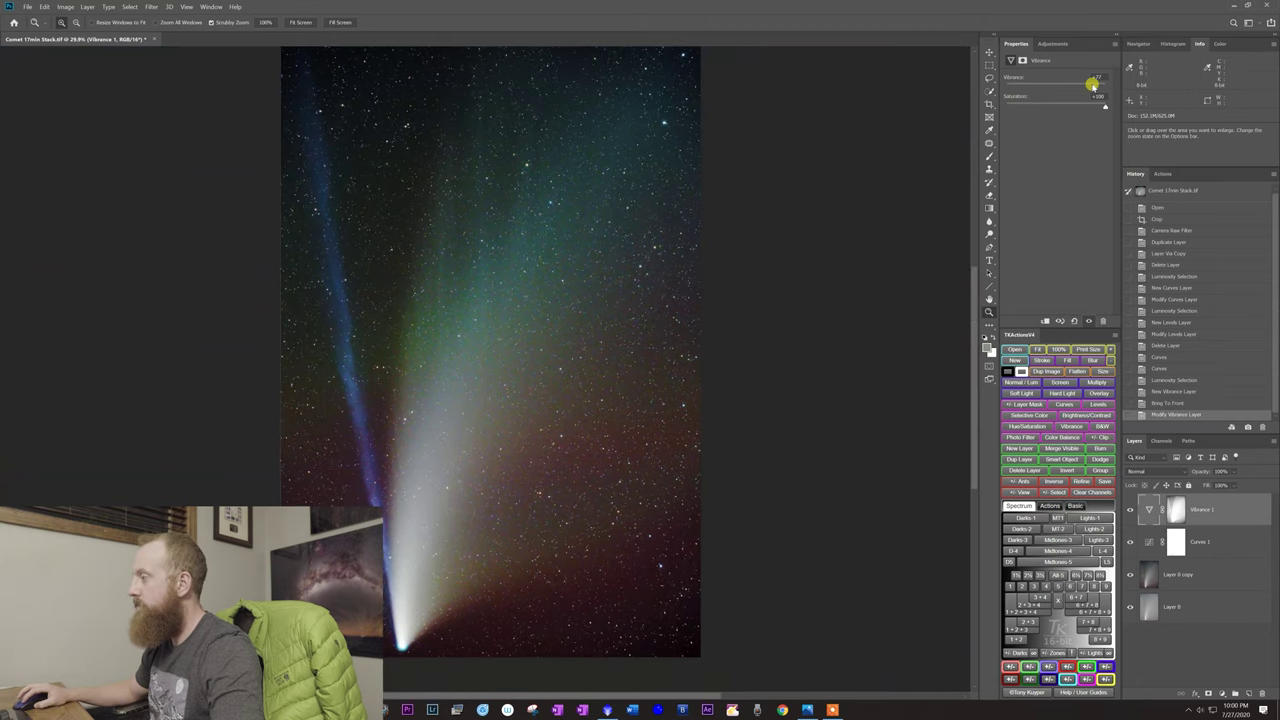
Ease the Vibrance layer's Saturation down slightly and inspect the comet head up close
left_click_drag(1086, 109, 1083, 111)
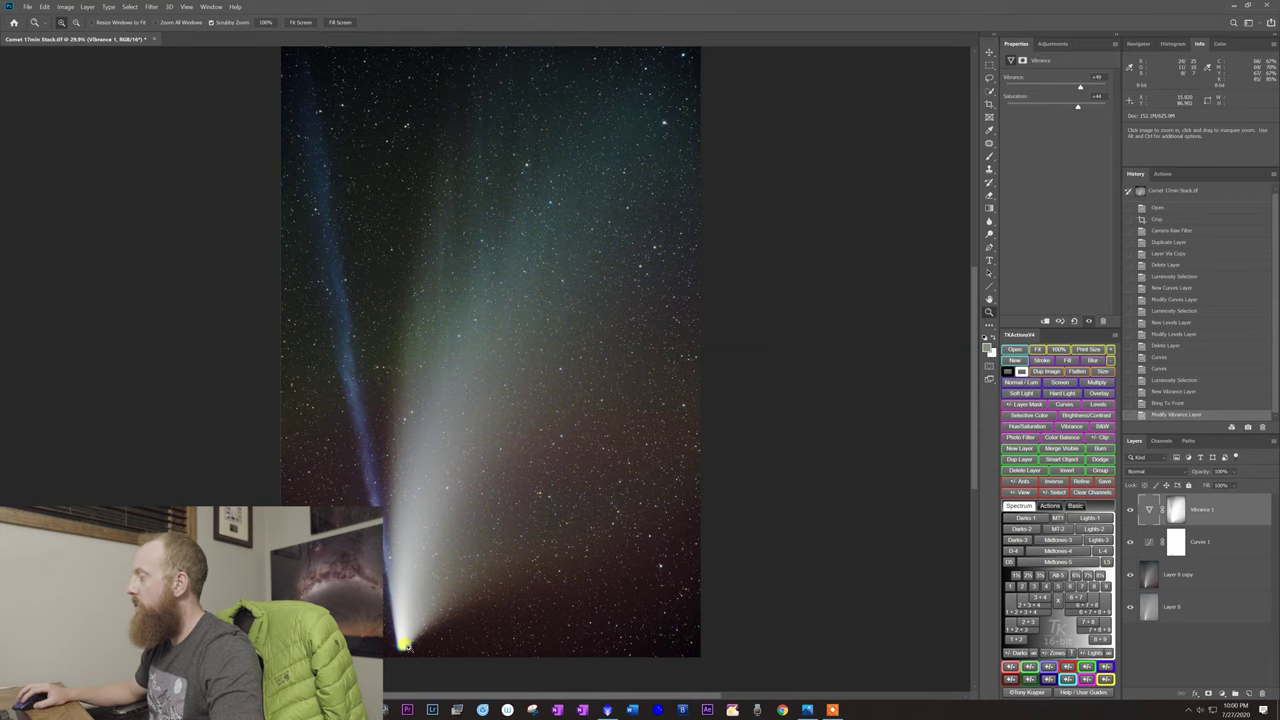
left_click_drag(410, 640, 423, 606)
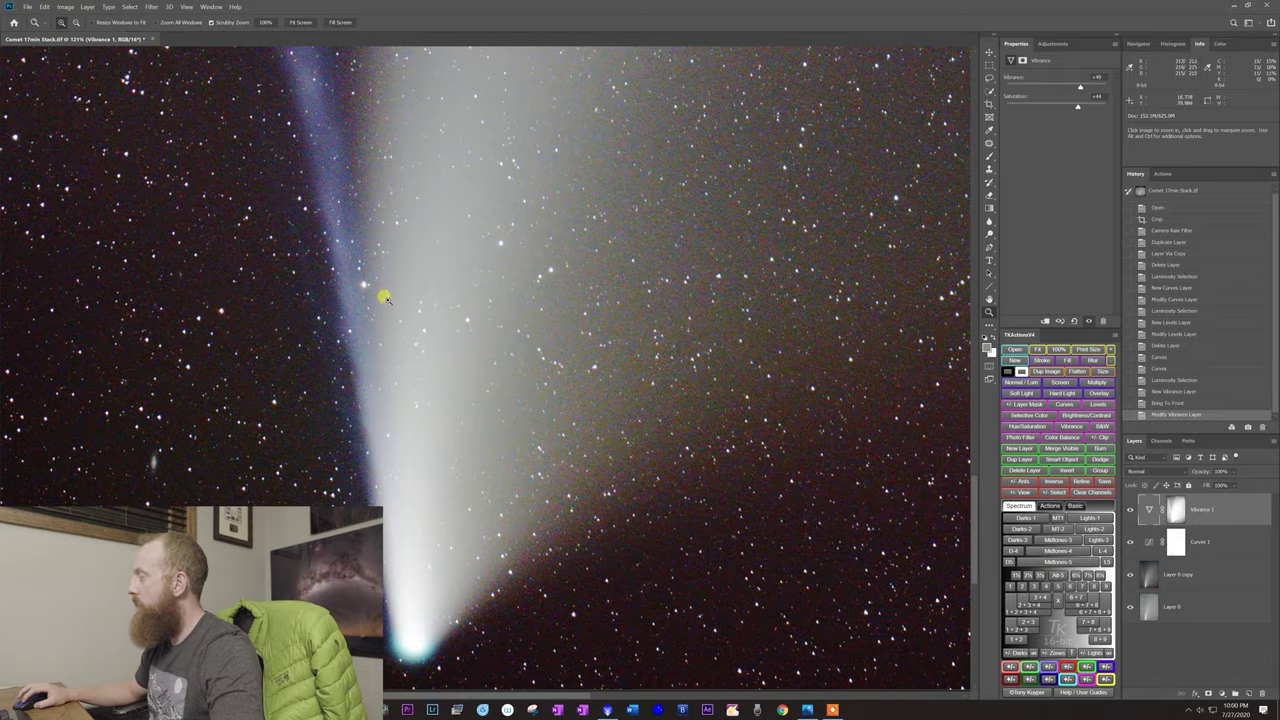
scroll(466, 486, "down", 5)
scroll(536, 532, "down", 3)
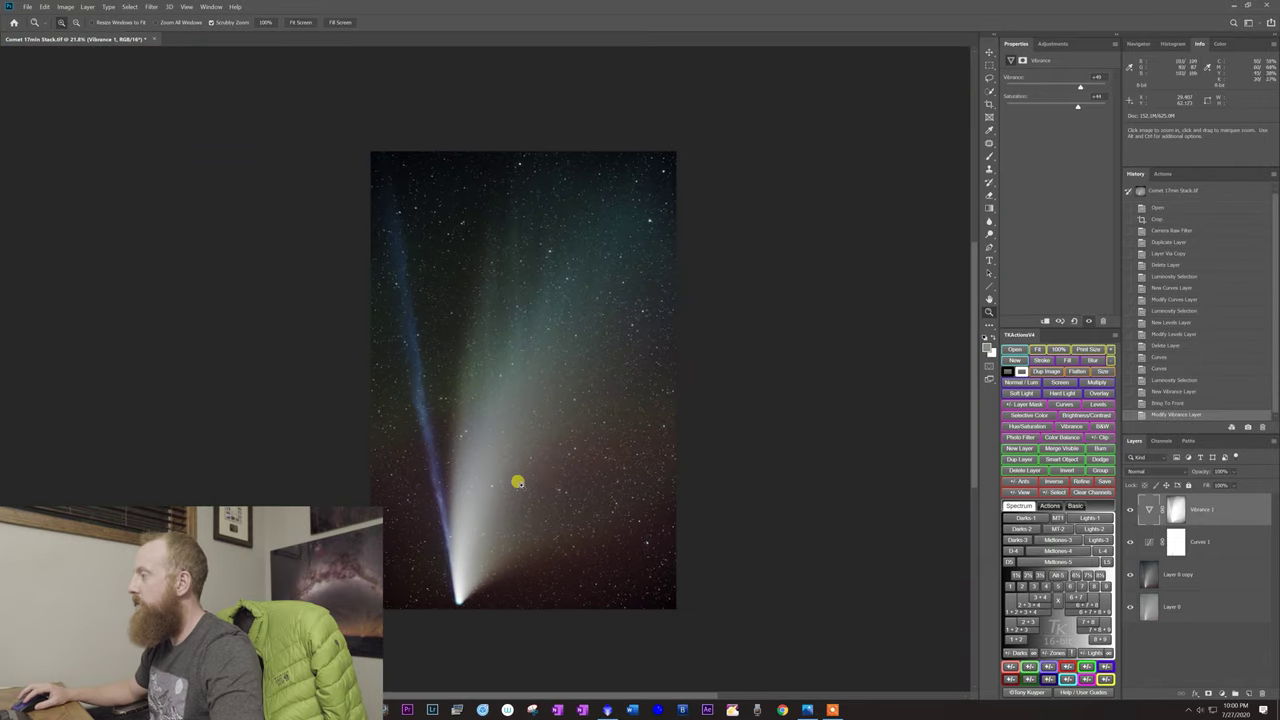
scroll(510, 460, "up", 2)
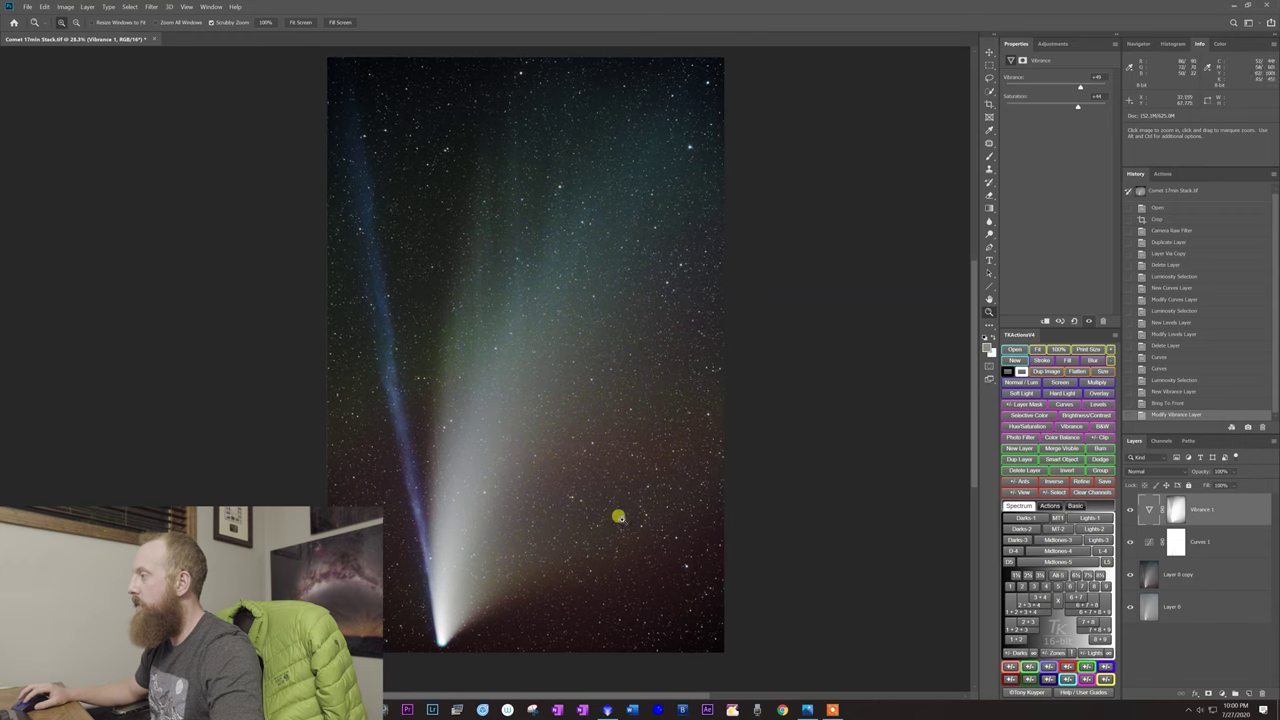
scroll(534, 402, "up", 1)
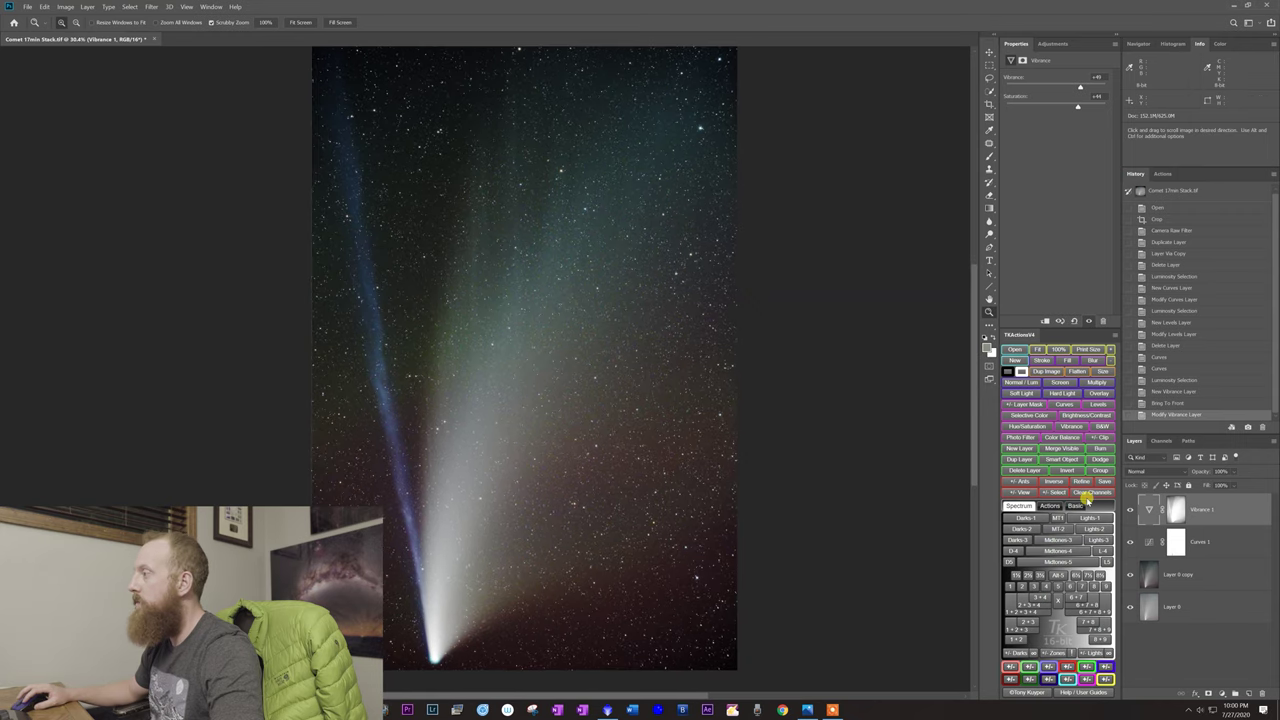
Open the Camera Raw Filter on Layer 0 copy
left_click(1150, 568)
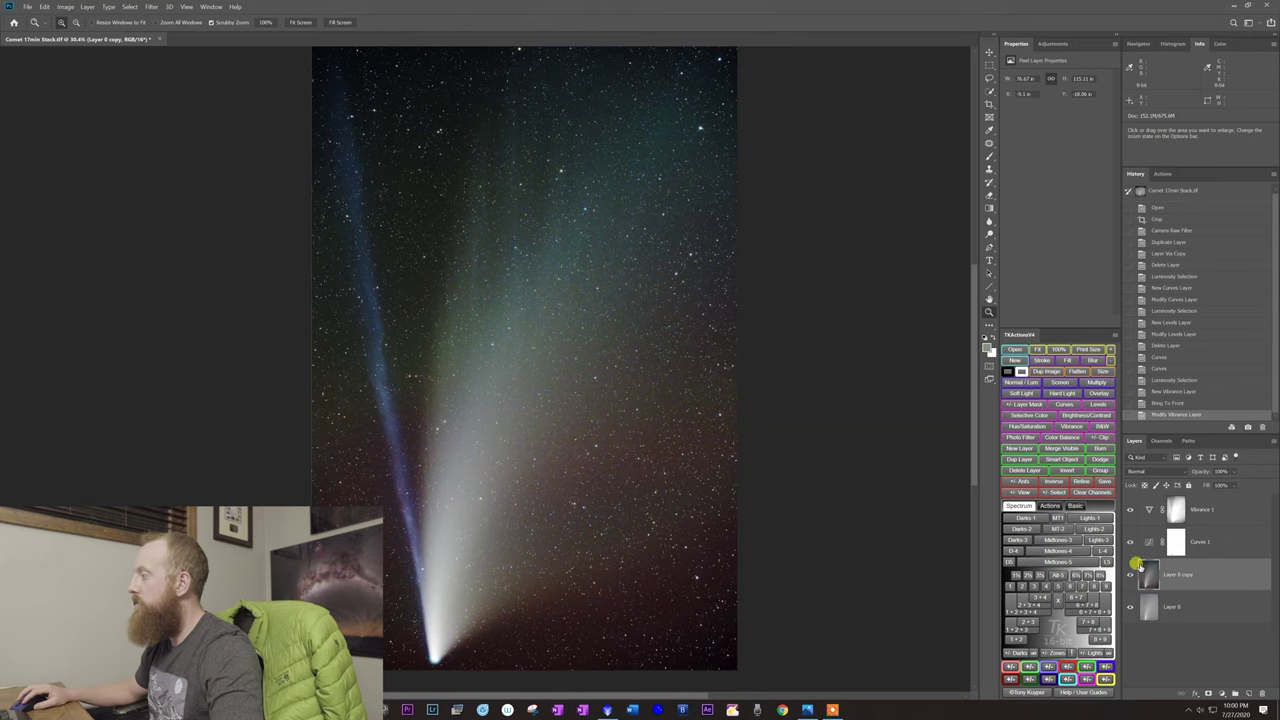
left_click(494, 320)
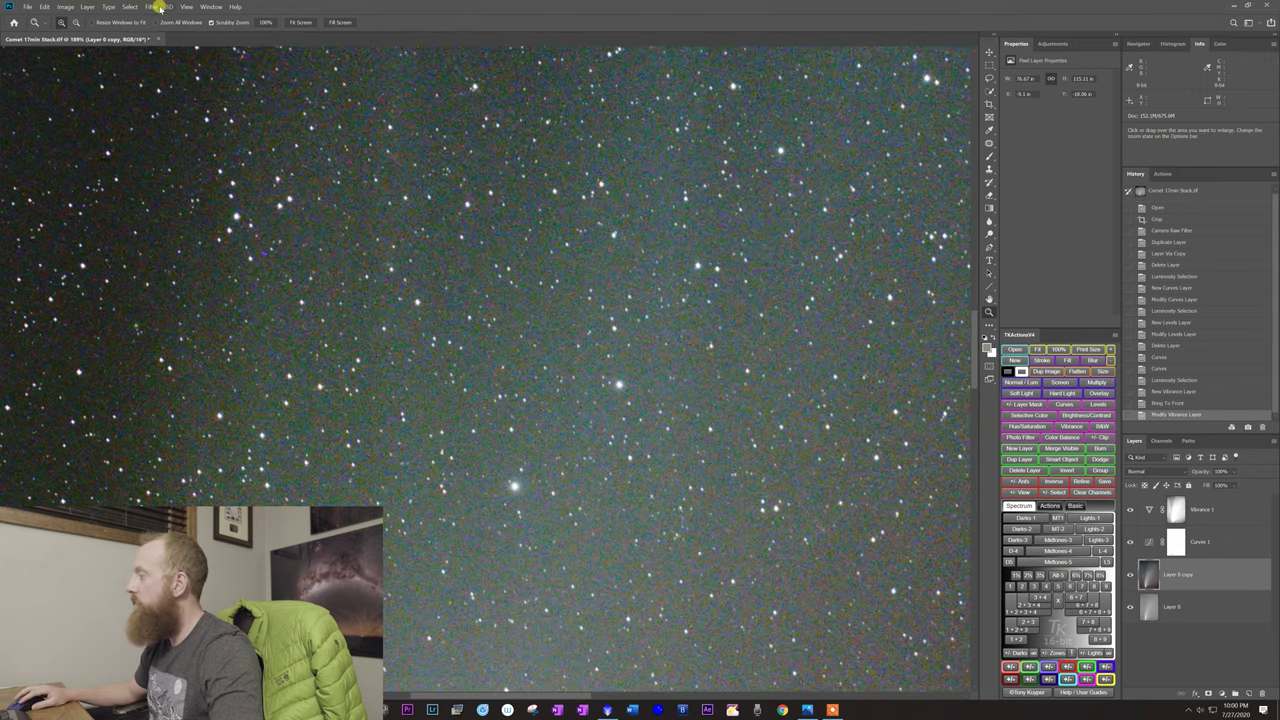
left_click(148, 7)
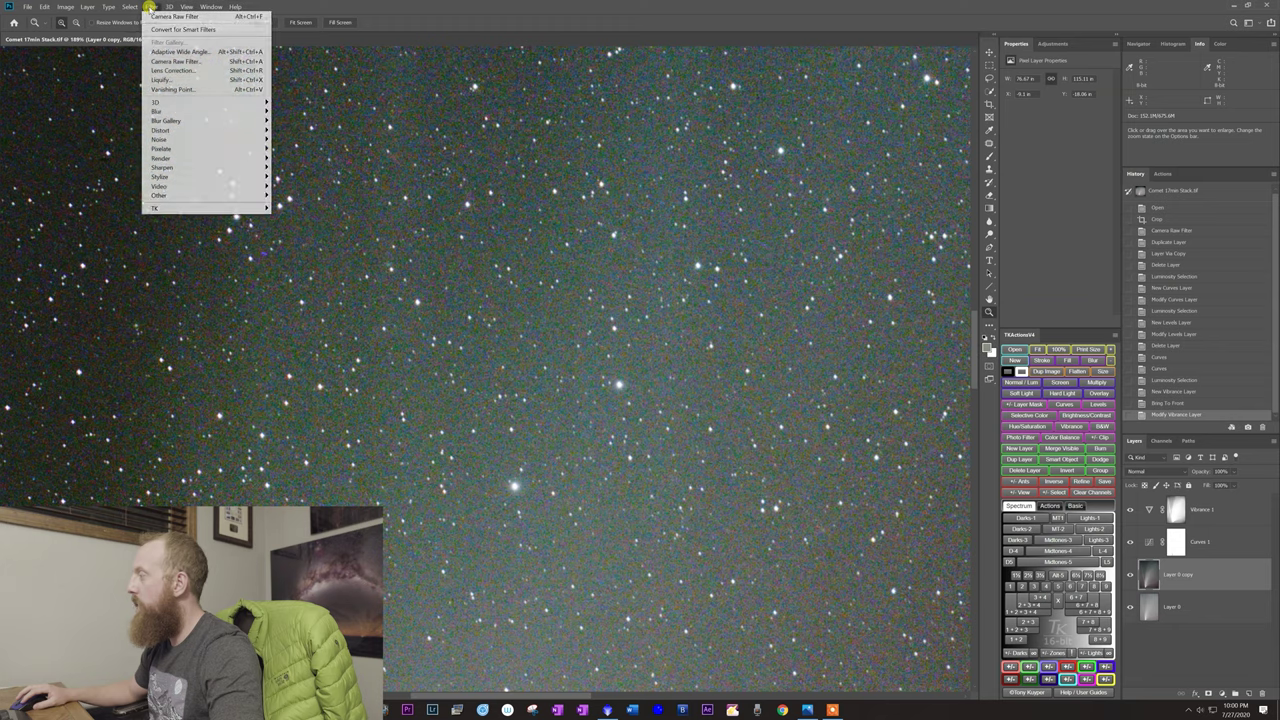
left_click(207, 63)
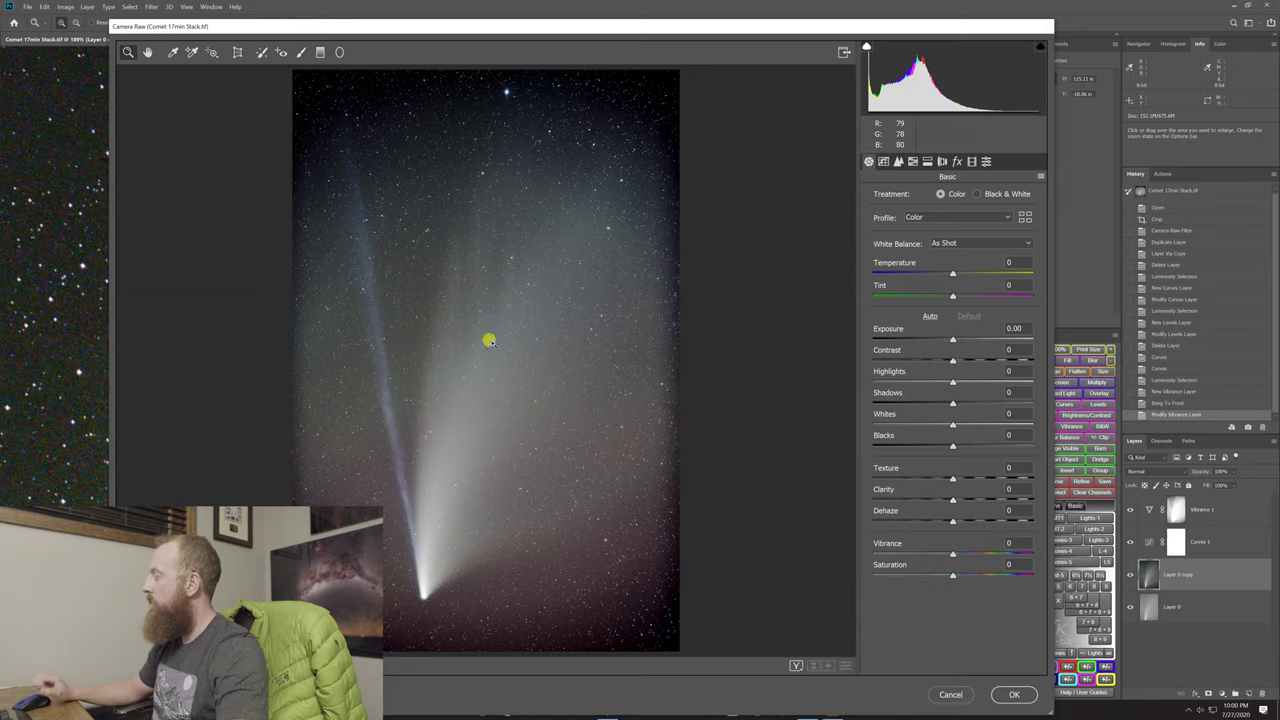
Set Camera Raw noise reduction to Luminance 39 and Color 30
left_click(455, 325)
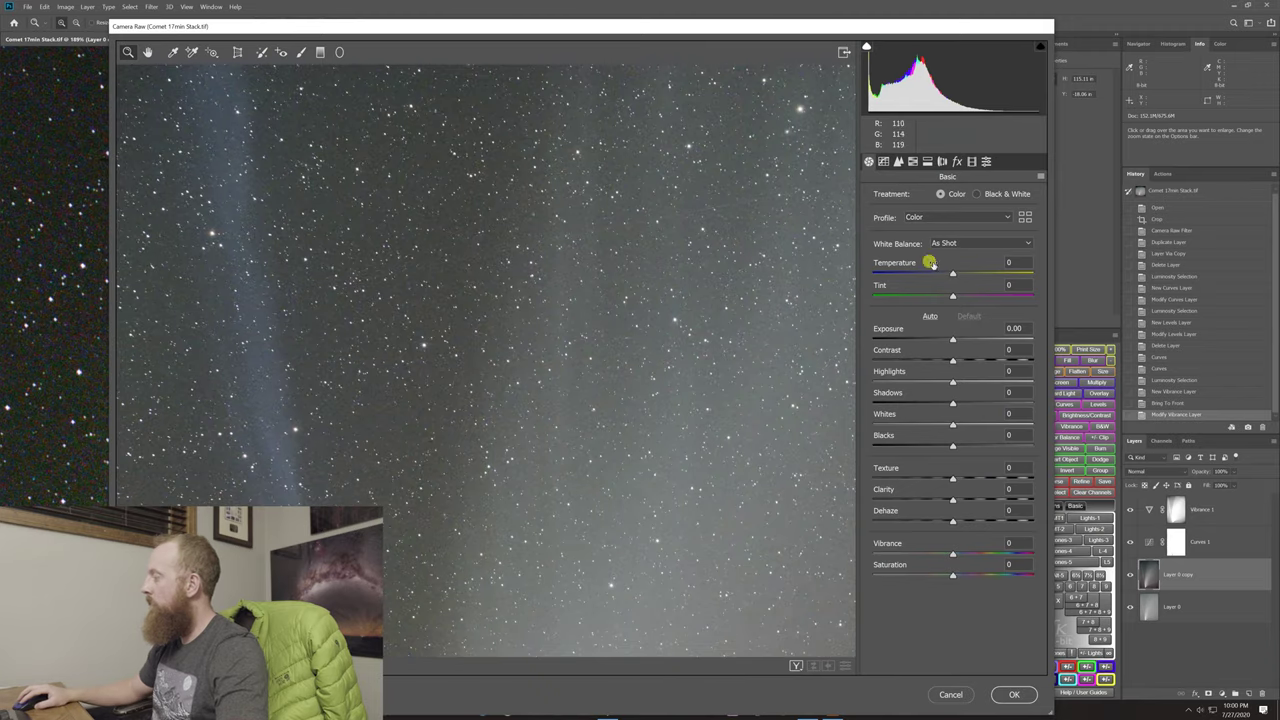
left_click(897, 161)
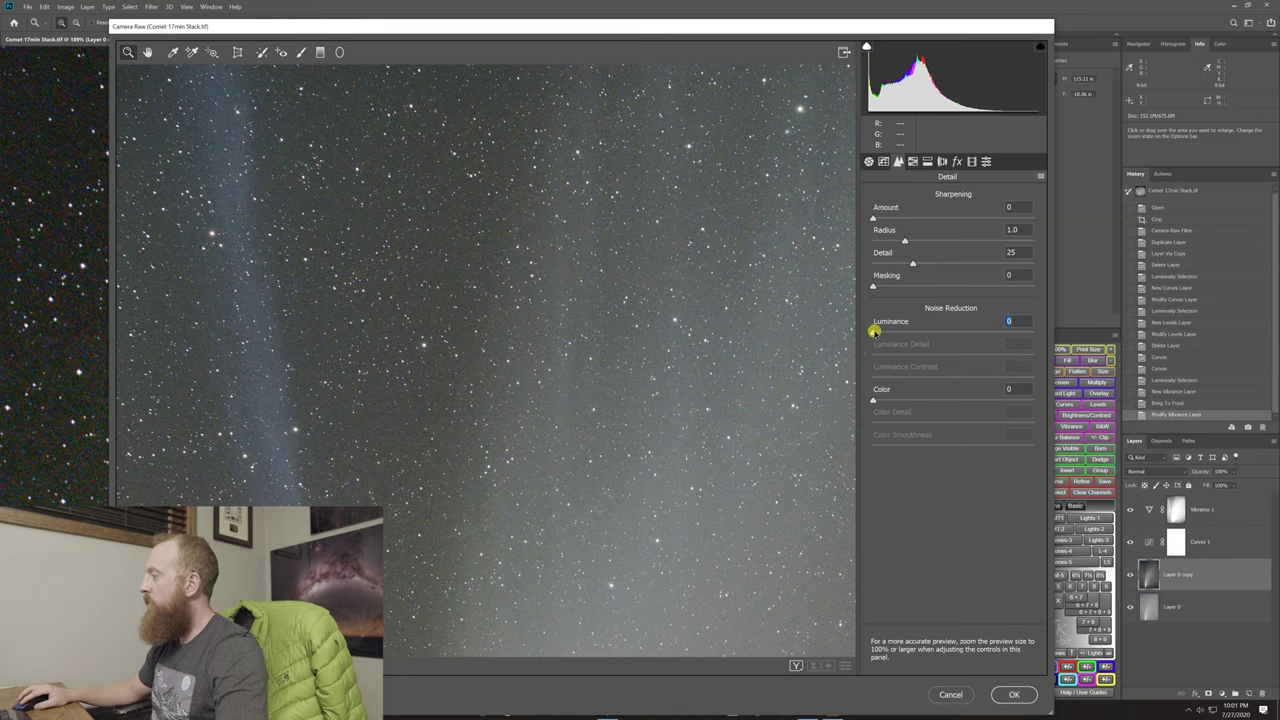
left_click_drag(874, 331, 914, 332)
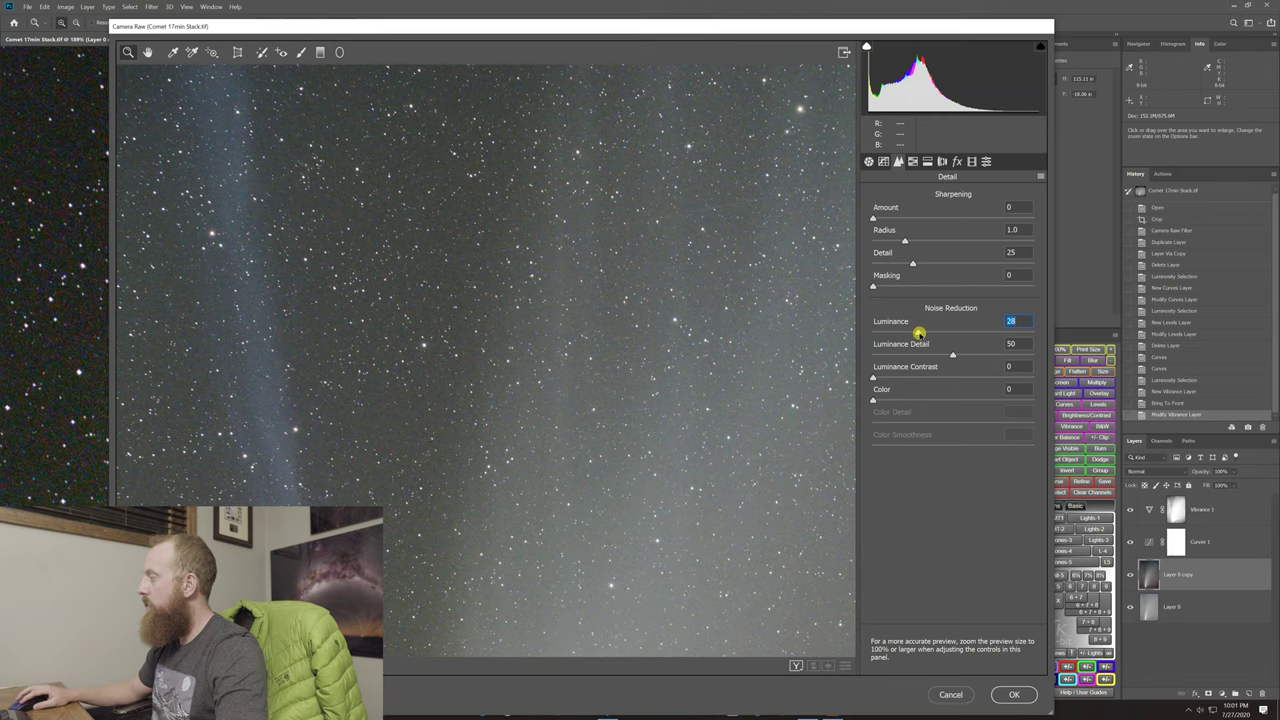
left_click(586, 374)
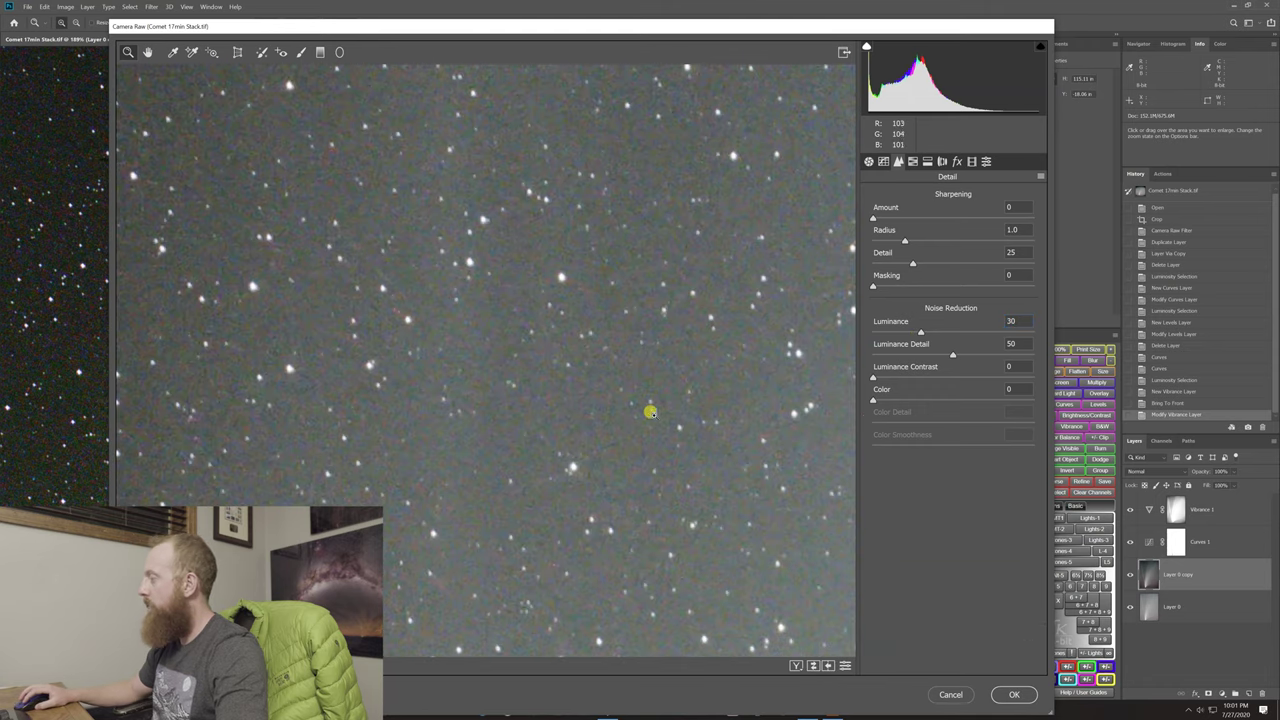
left_click_drag(873, 400, 896, 402)
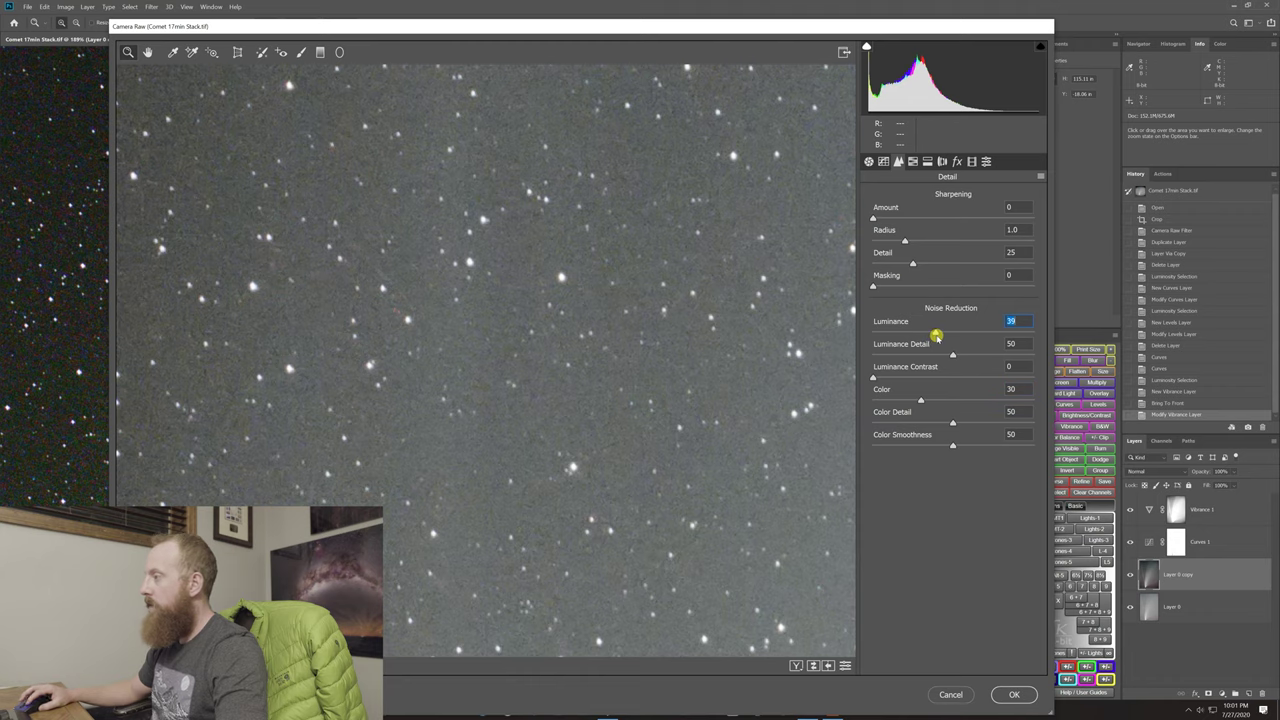
scroll(721, 357, "down", 5)
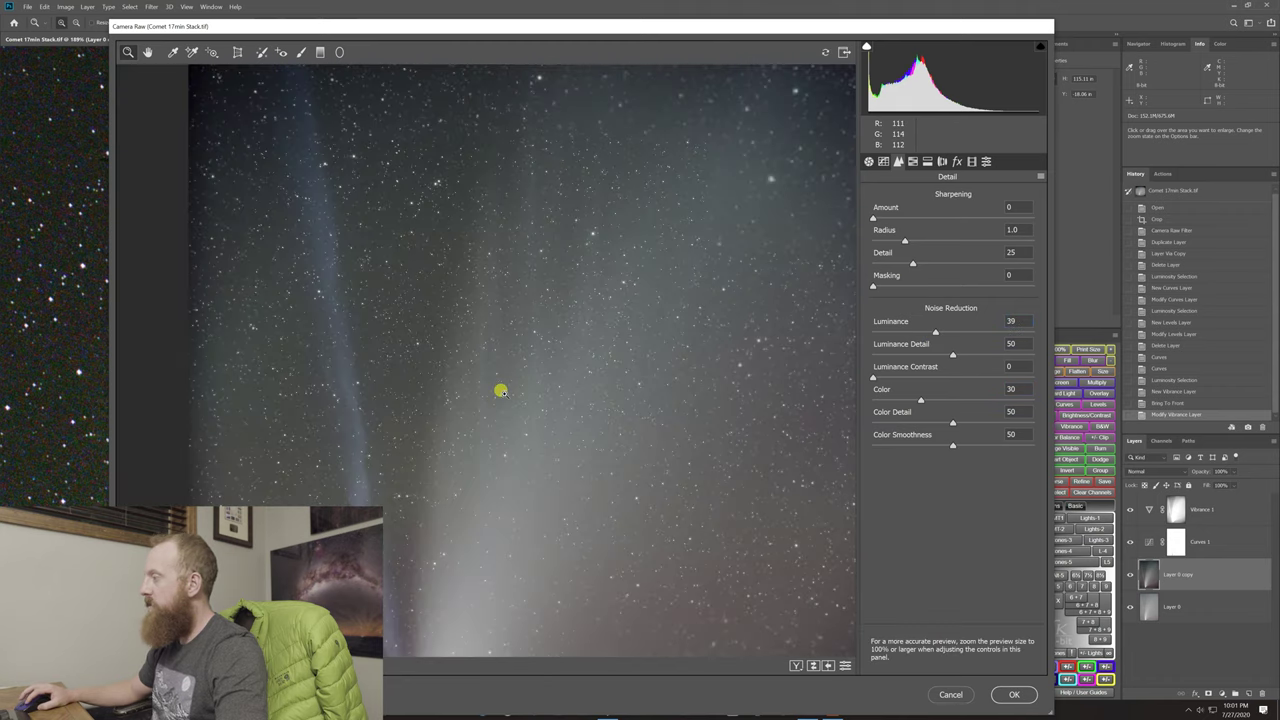
left_click(868, 161)
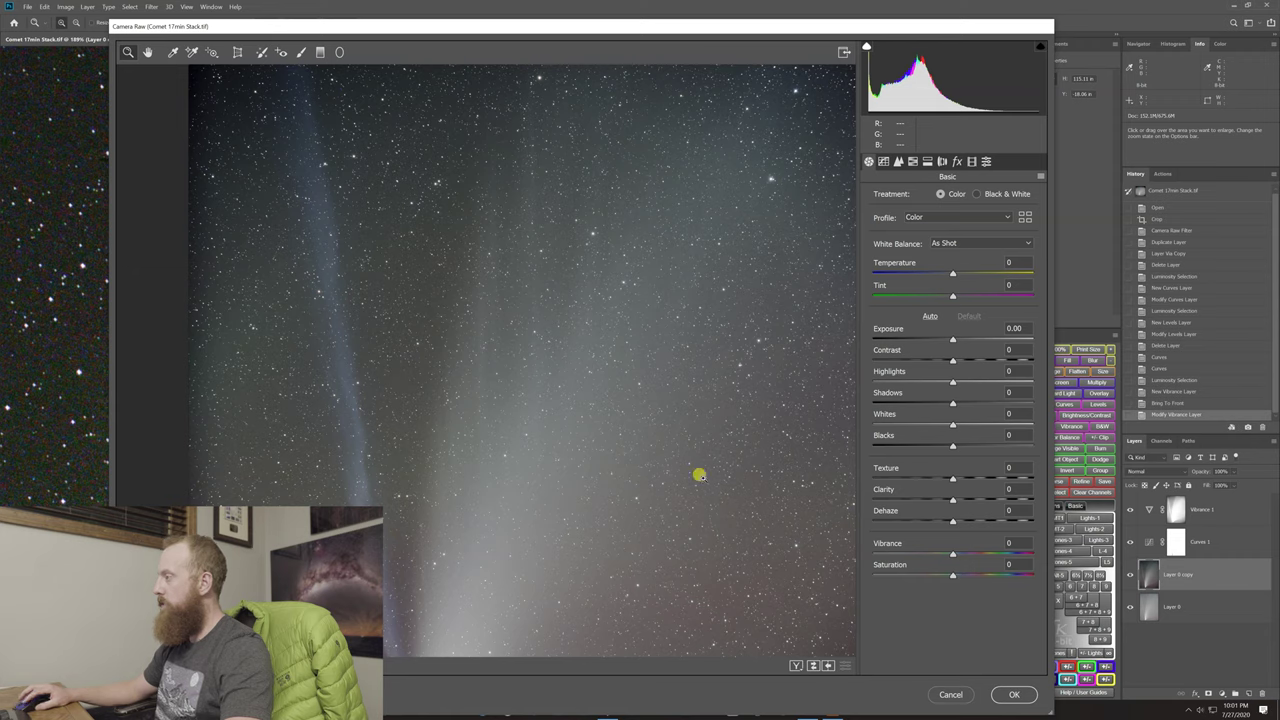
Raise Camera Raw Clarity to about +45 and apply the filter to Layer 0 copy
left_click(946, 491)
left_click_drag(946, 491, 989, 491)
left_click(346, 477)
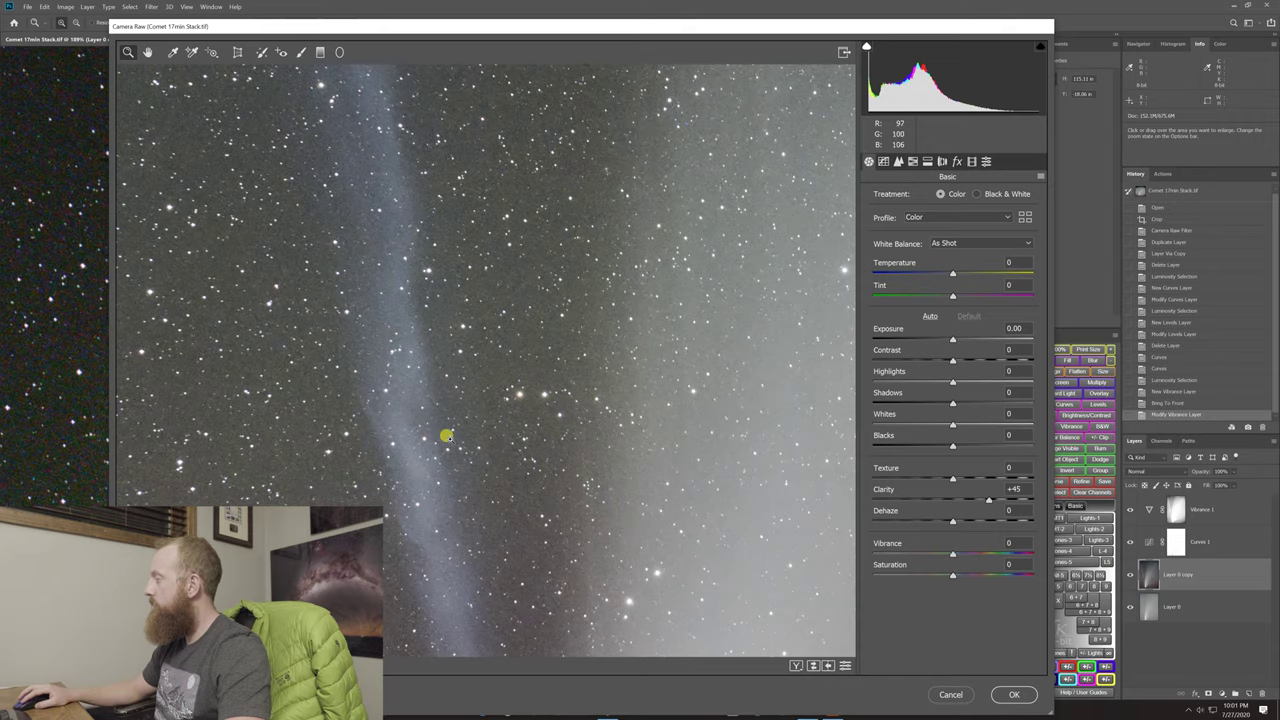
left_click(385, 433, "alt")
left_click(385, 433, "alt")
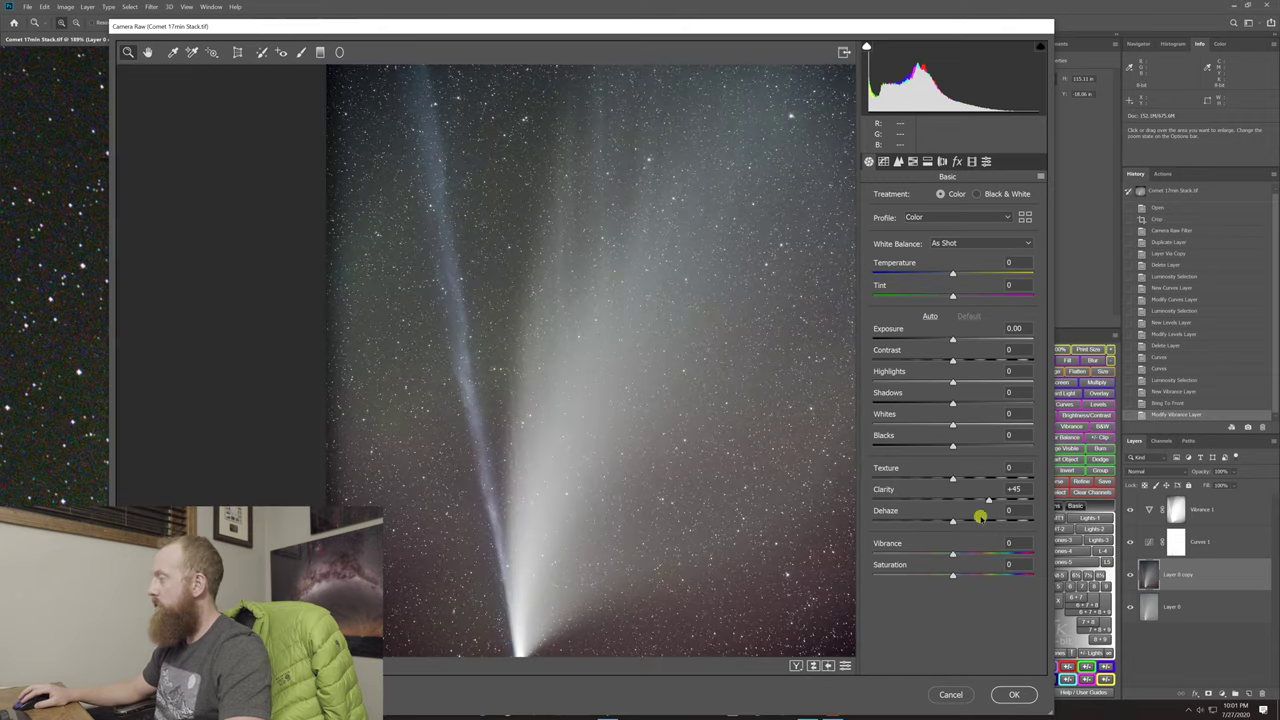
mouse_move(985, 492)
left_mouse_down()
mouse_move(932, 490)
mouse_move(985, 492)
mouse_move(945, 494)
mouse_move(977, 500)
left_mouse_up()
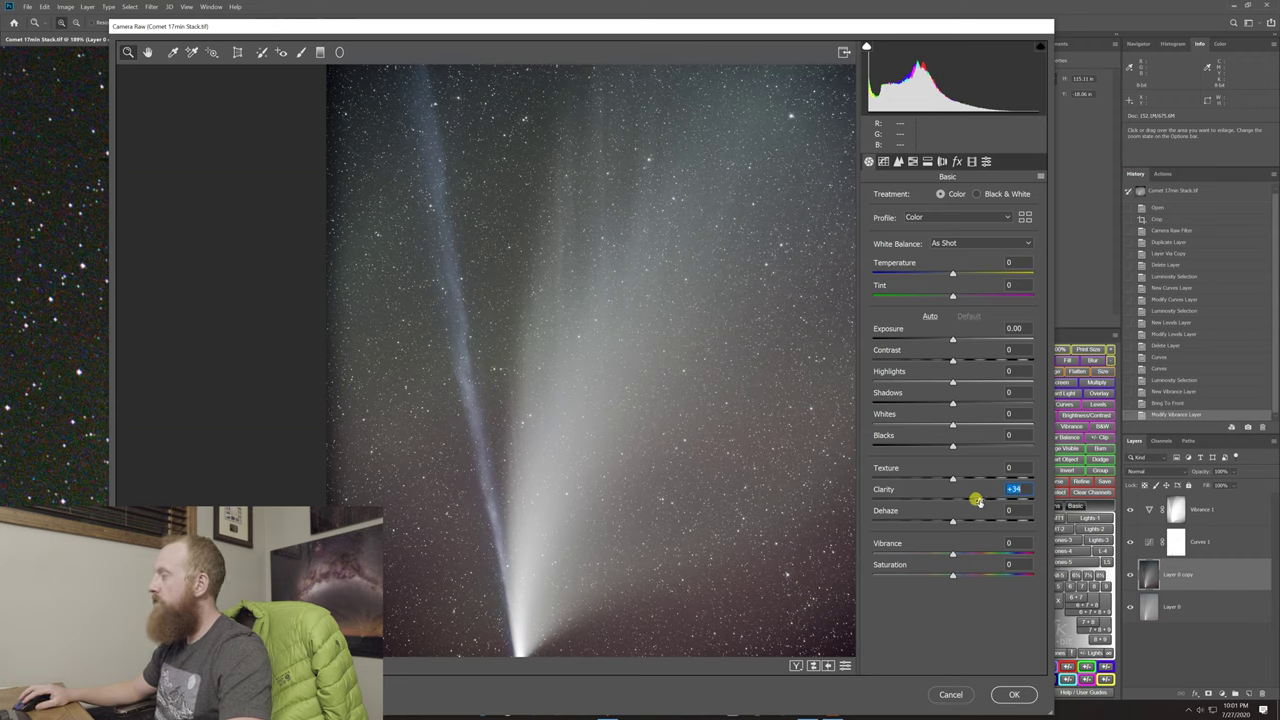
left_click(62, 6)
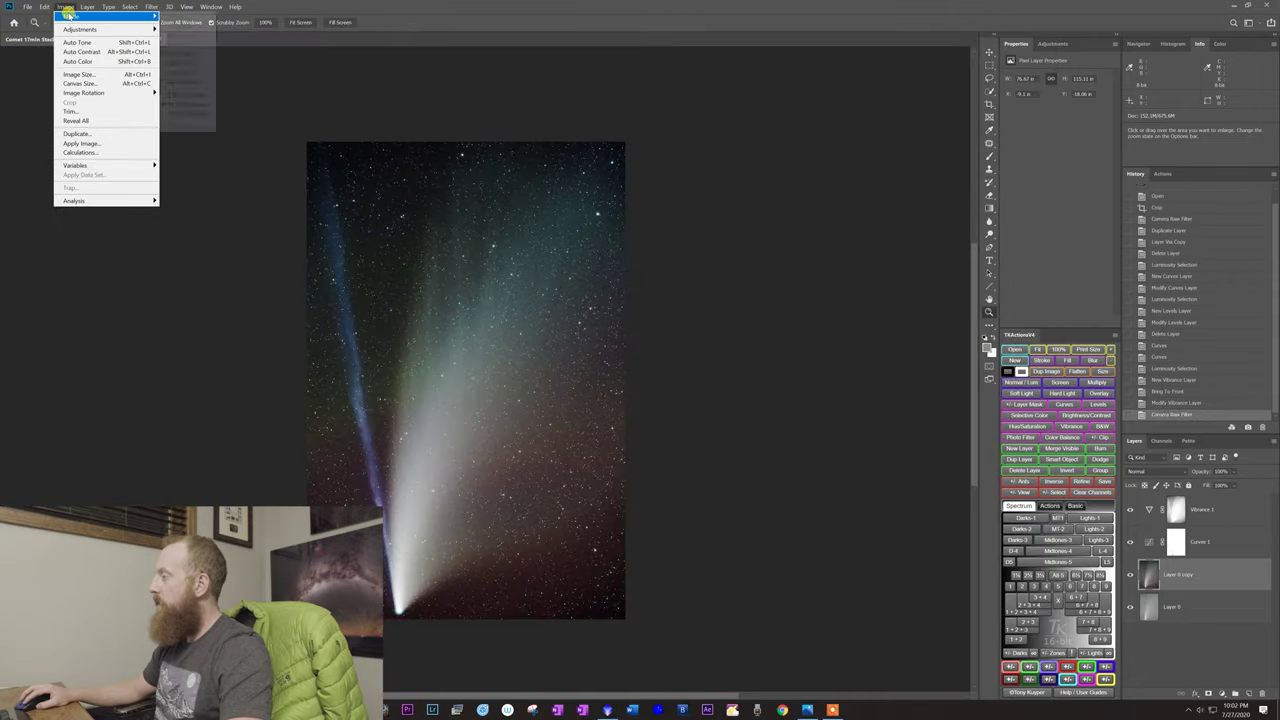
Add a Levels adjustment layer at the top of the layer stack
left_click(65, 7)
left_click(88, 7)
mouse_move(95, 16)
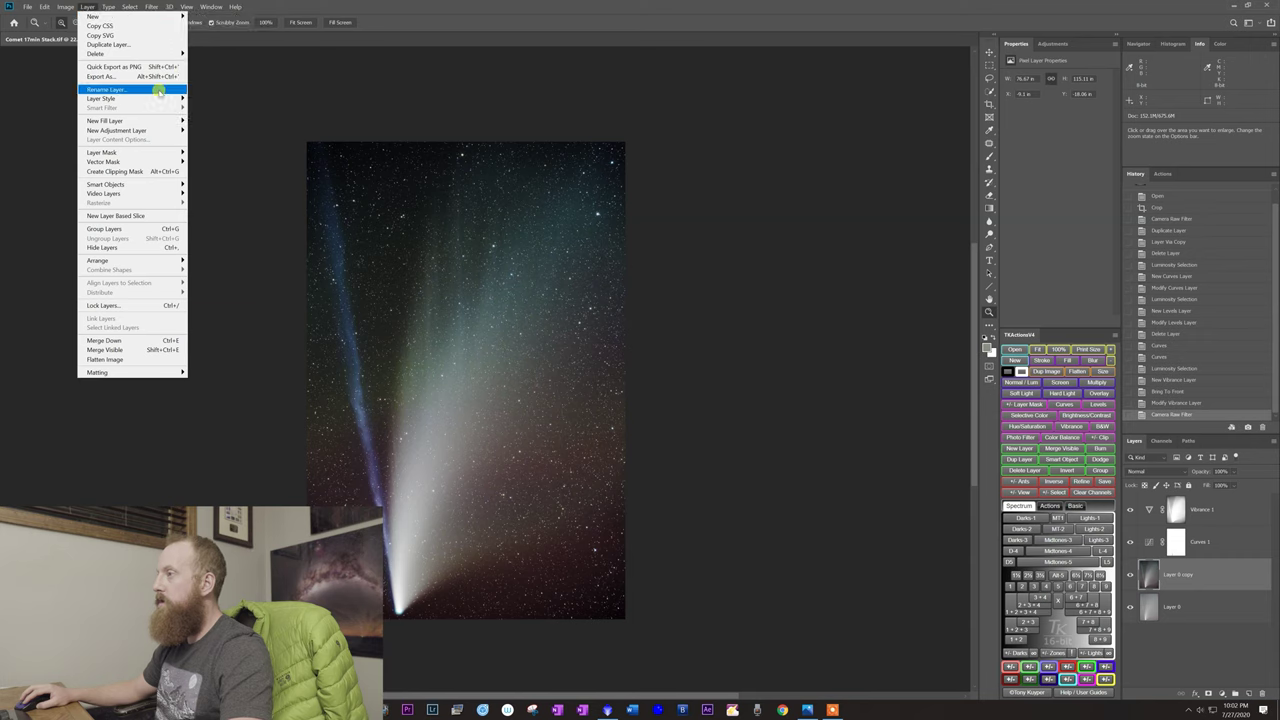
mouse_move(170, 130)
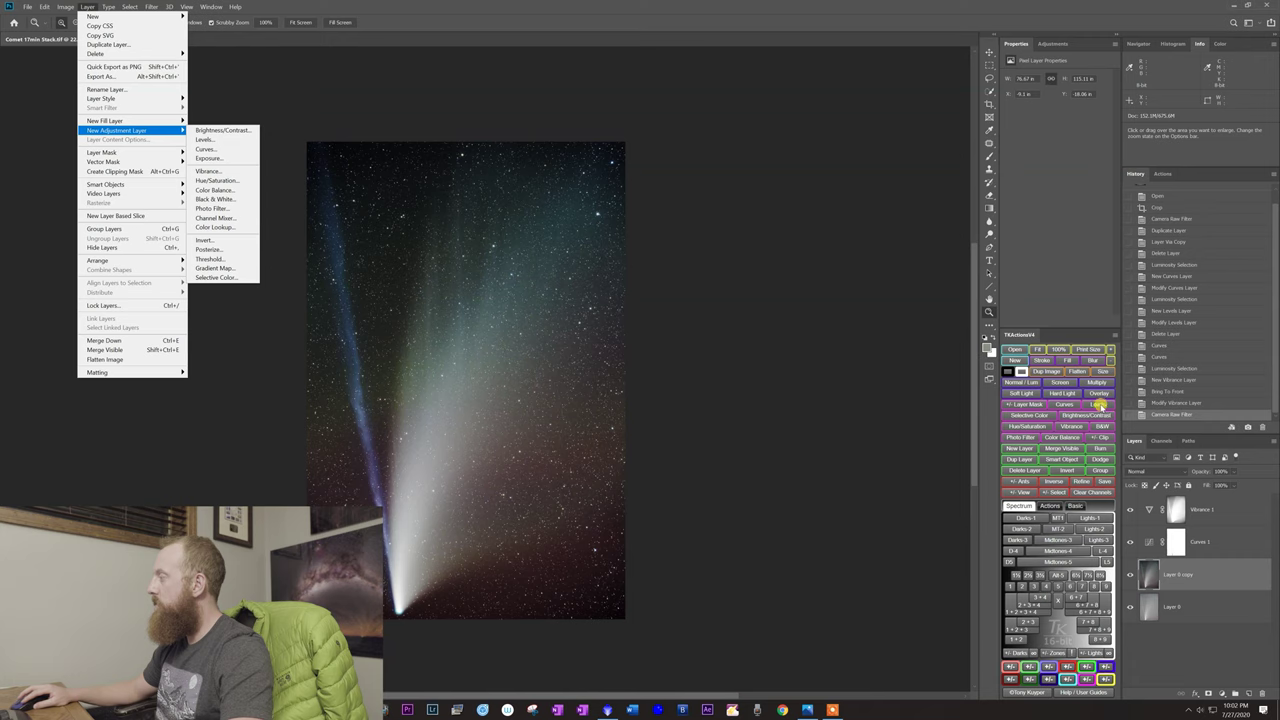
left_click(1098, 407)
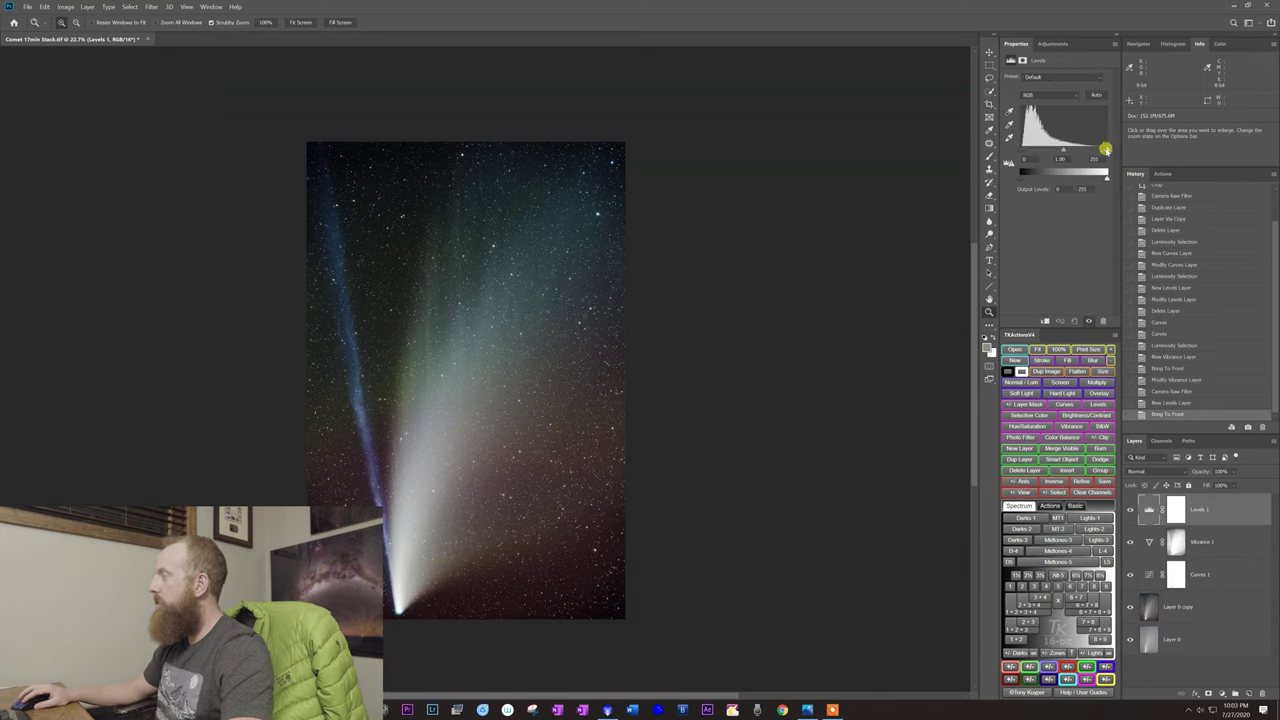
Lower the Levels white input point from 255 to 213 to brighten the comet's core
left_click_drag(1106, 149, 1104, 150)
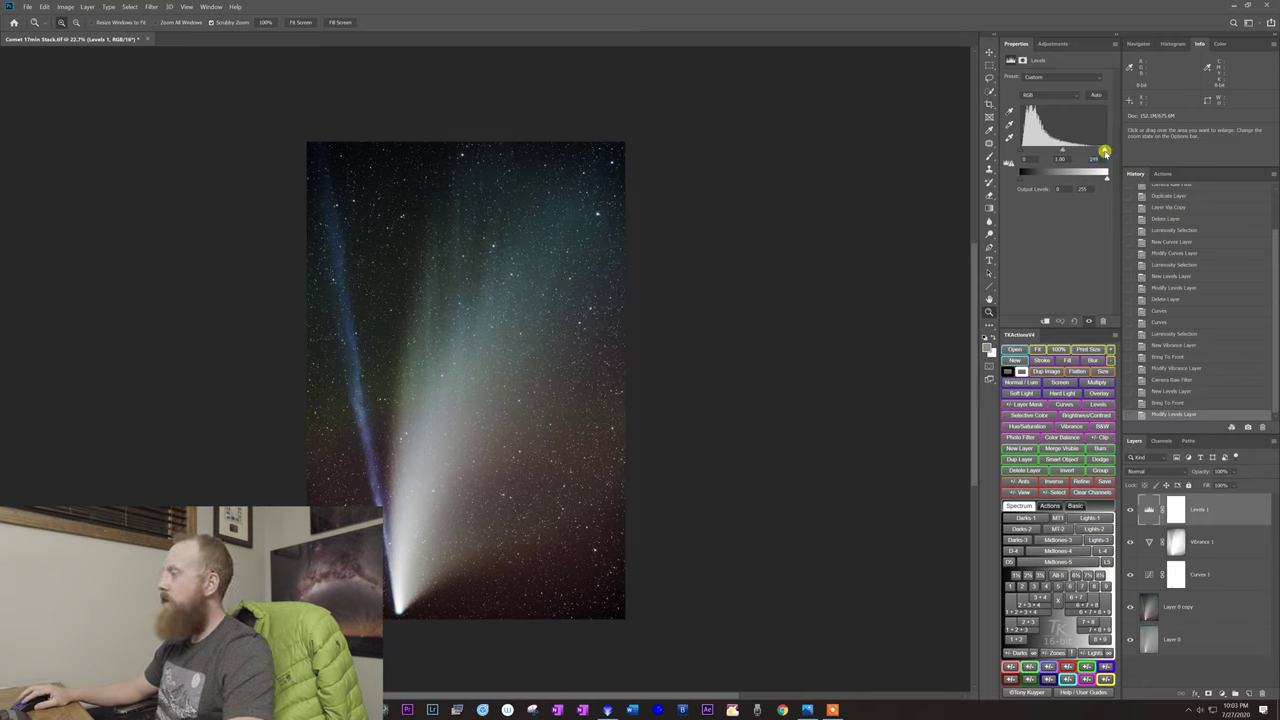
left_click_drag(1100, 152, 1118, 152)
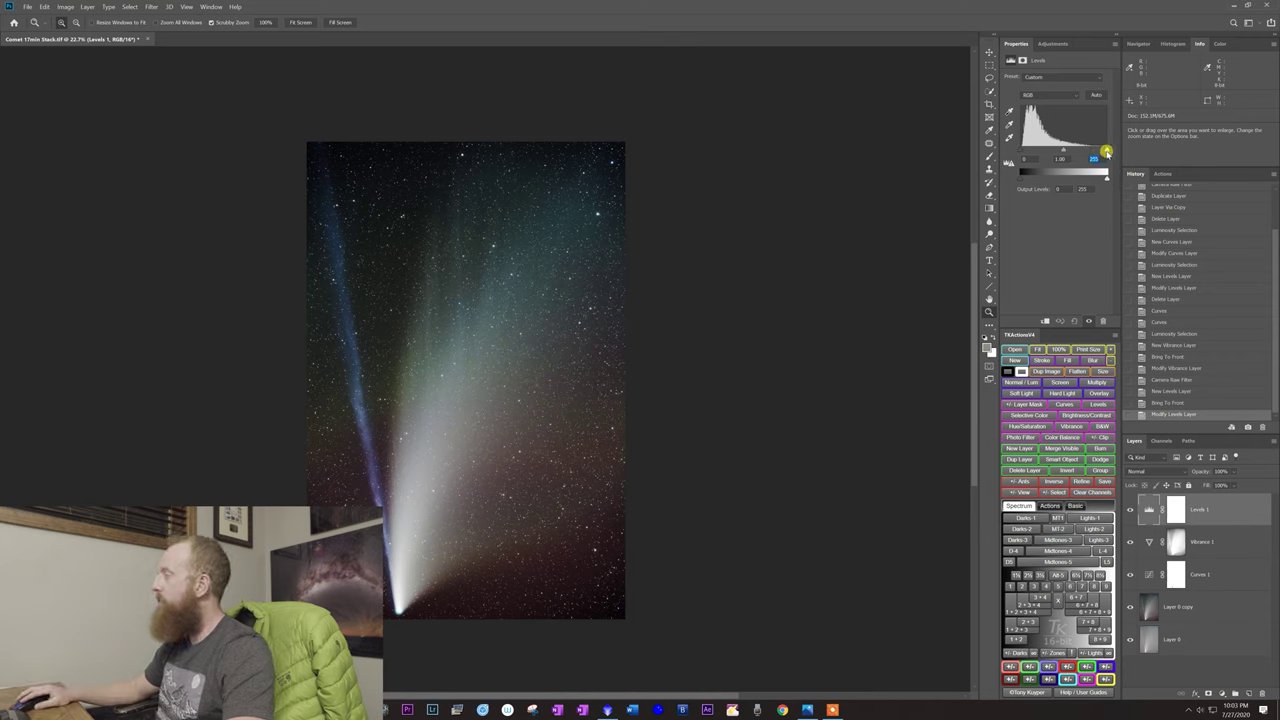
left_click_drag(1105, 150, 1102, 152)
left_click_drag(395, 612, 437, 613)
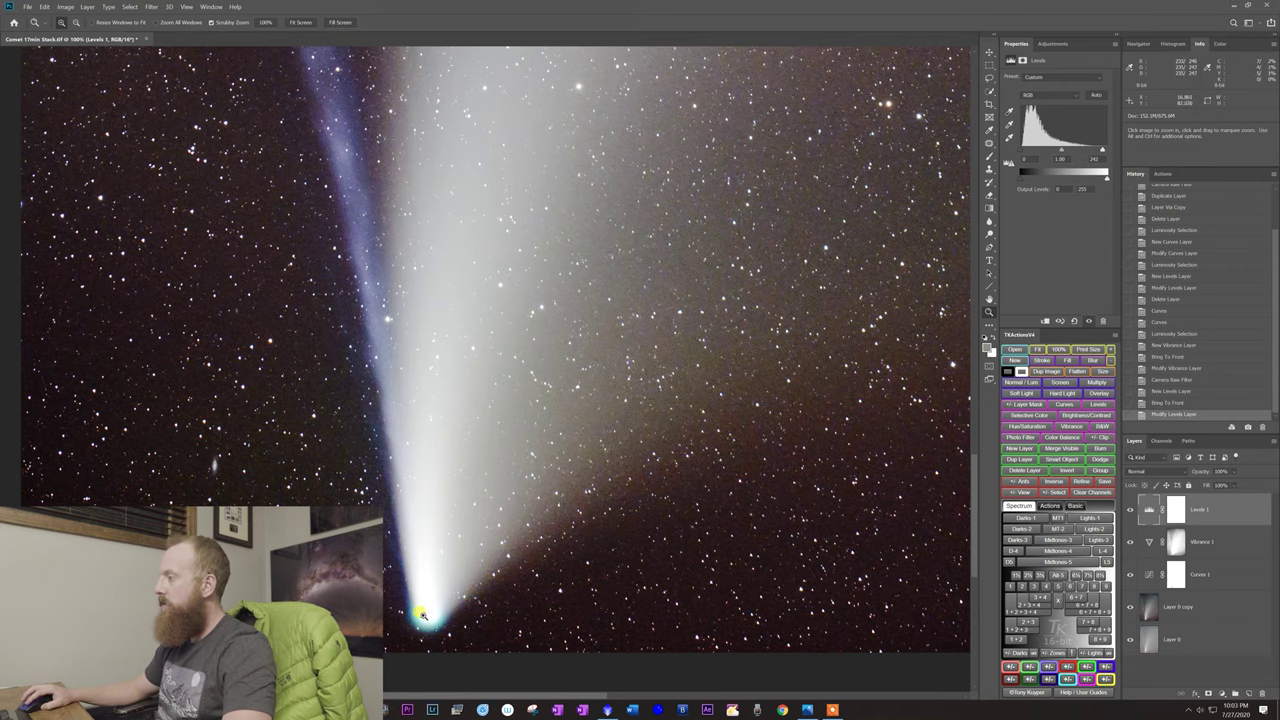
scroll(437, 446, "down", 8)
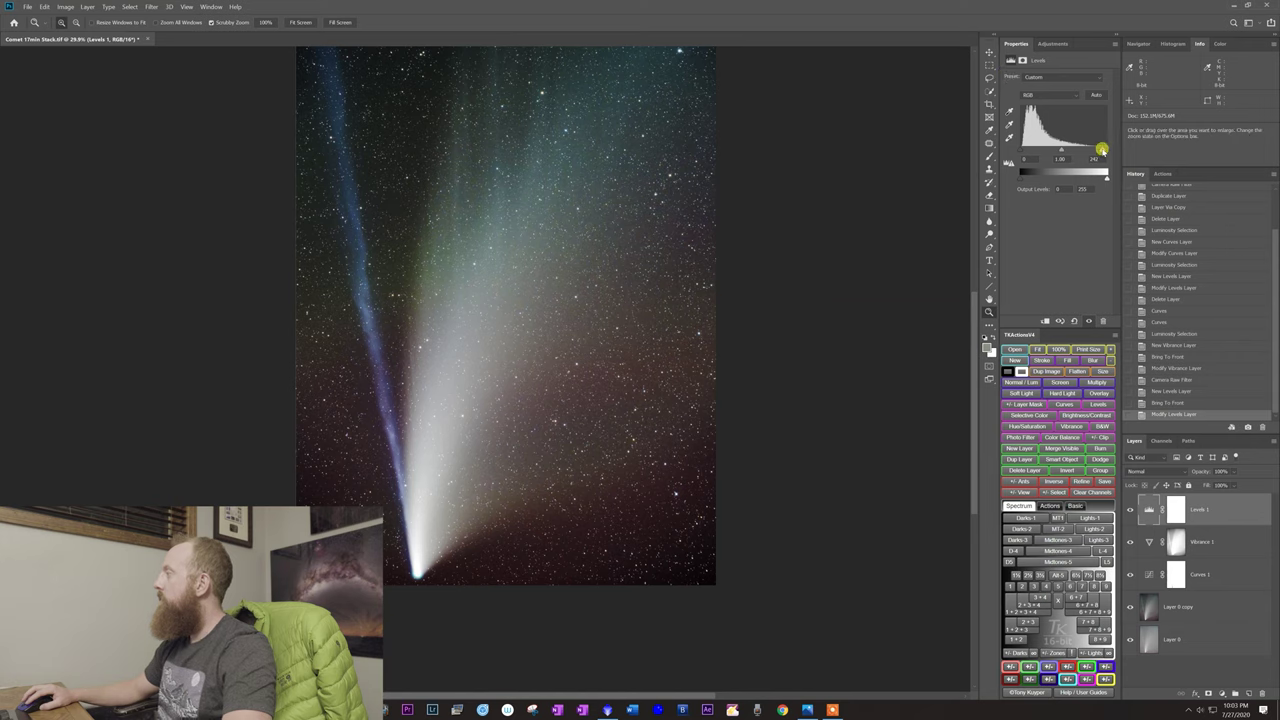
left_click_drag(1098, 149, 1091, 150)
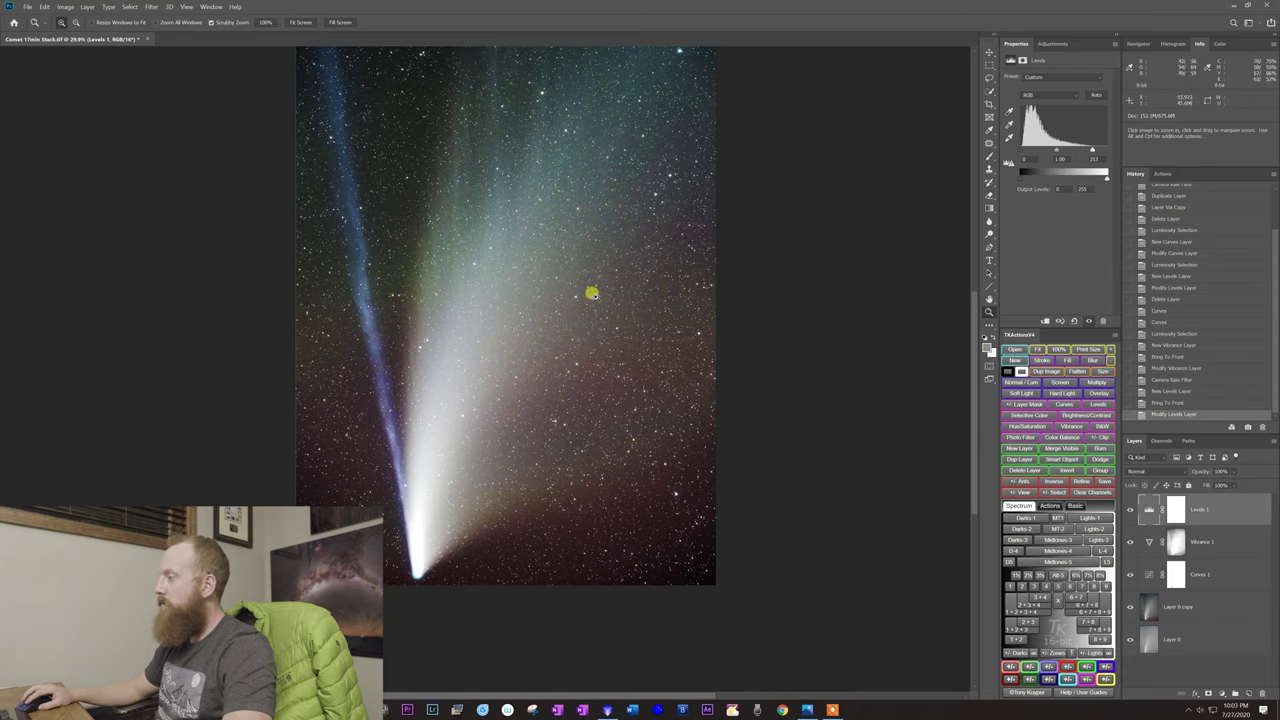
left_click_drag(591, 291, 567, 289)
scroll(567, 289, "up", 3)
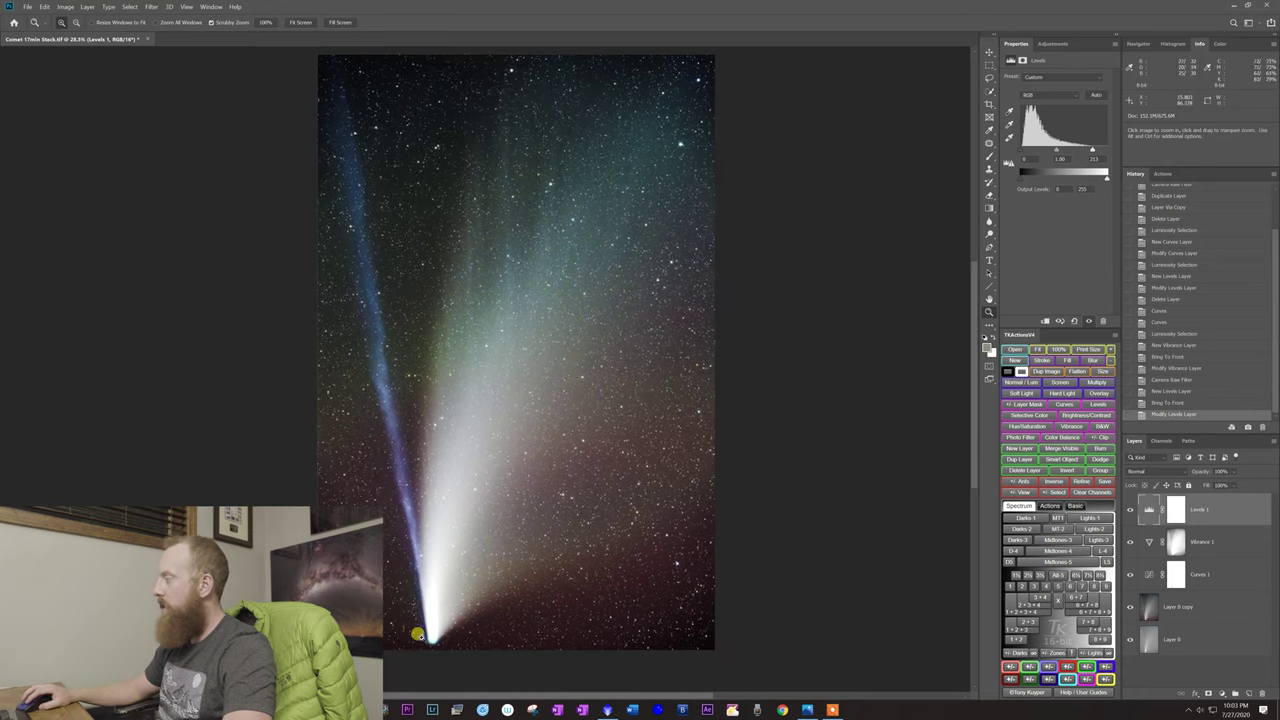
left_click(1176, 512)
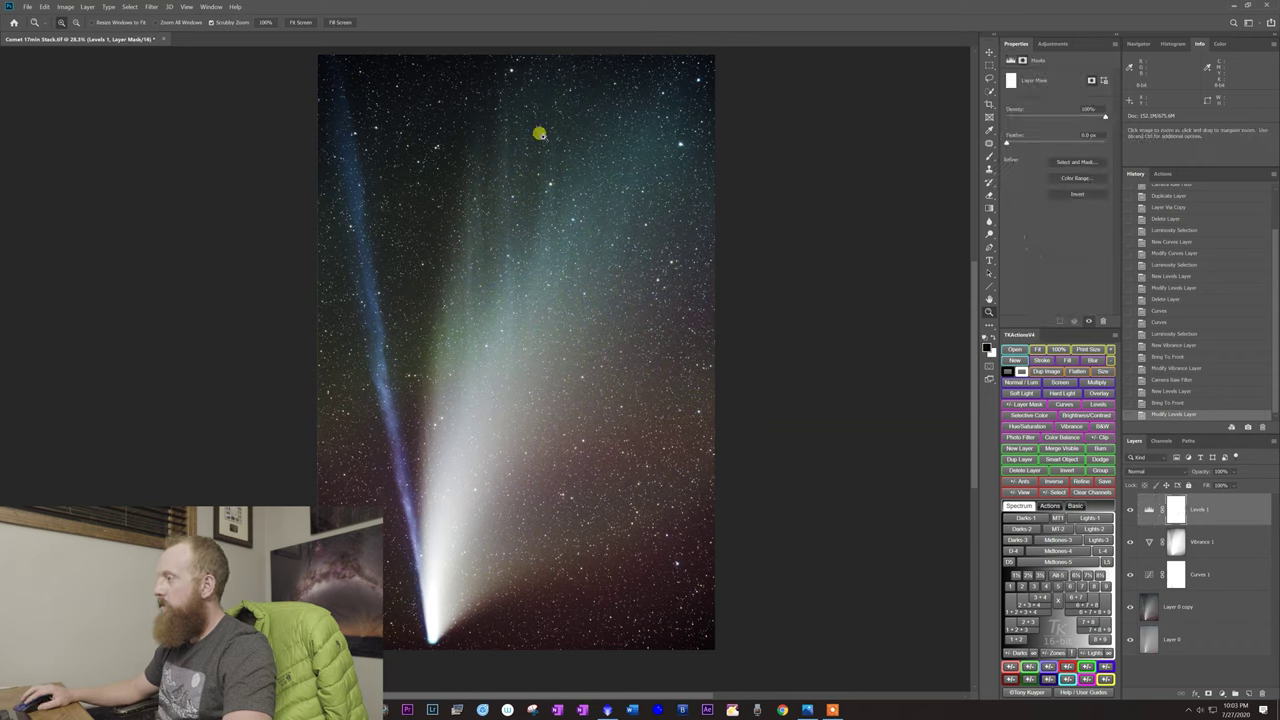
key("b")
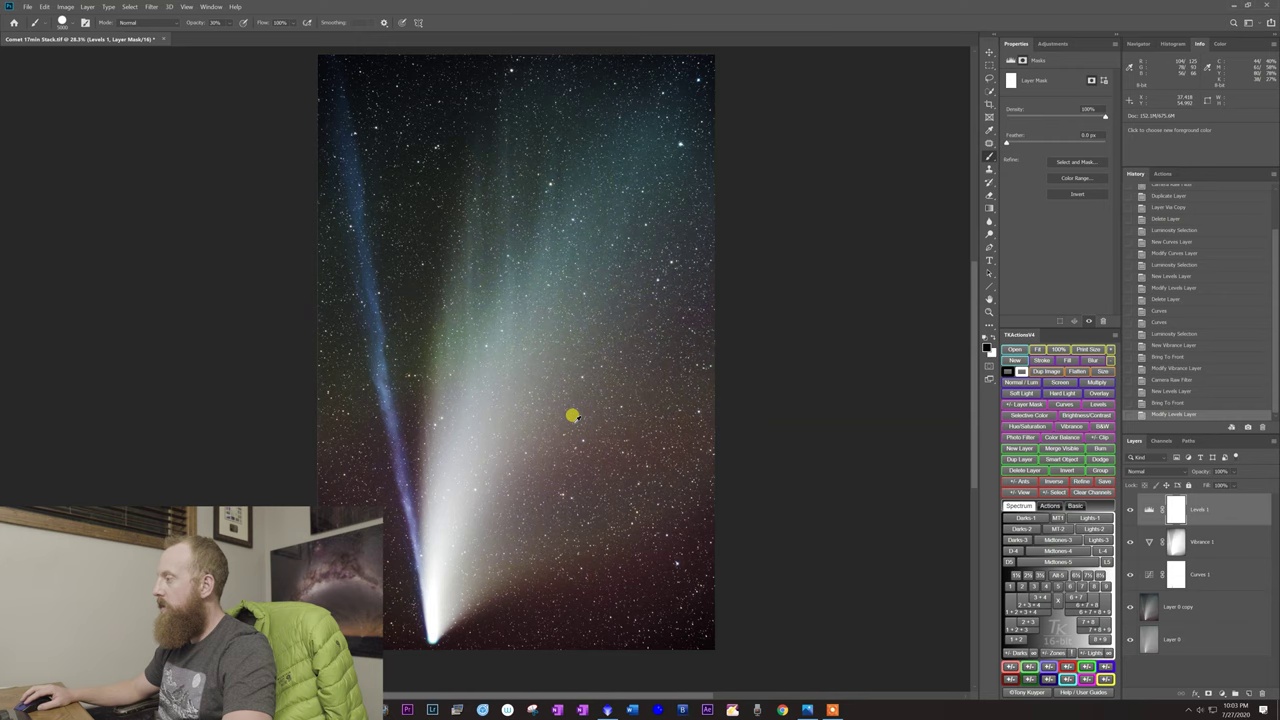
mouse_move(649, 418)
left_mouse_down()
mouse_move(400, 409)
mouse_move(406, 337)
left_mouse_up()
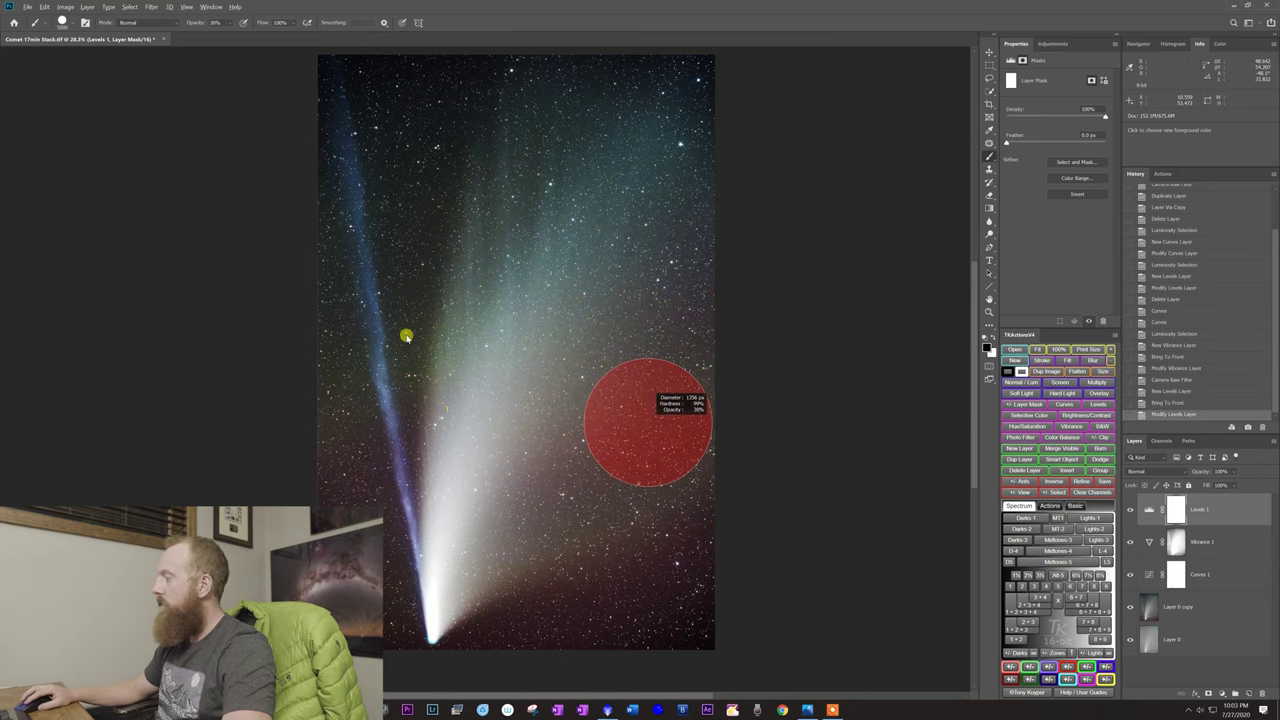
left_click_drag(426, 165, 439, 148)
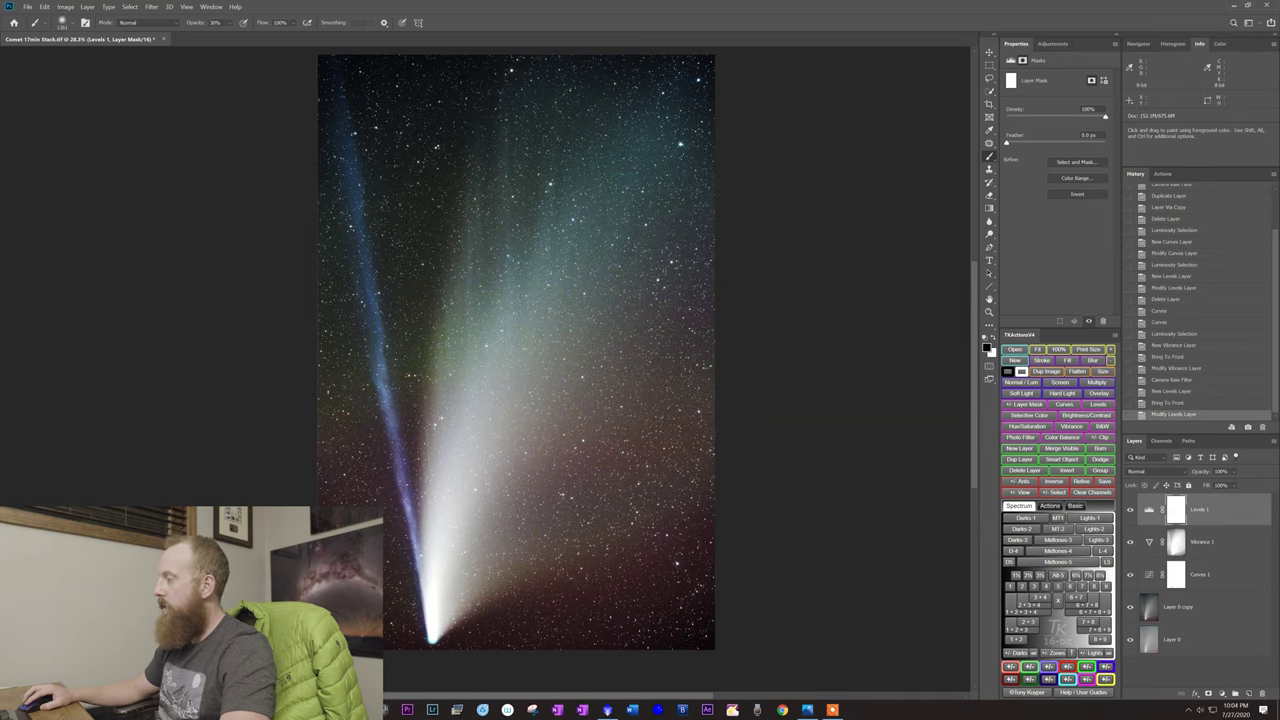
left_click_drag(434, 586, 389, 586)
scroll(389, 586, "up", 4)
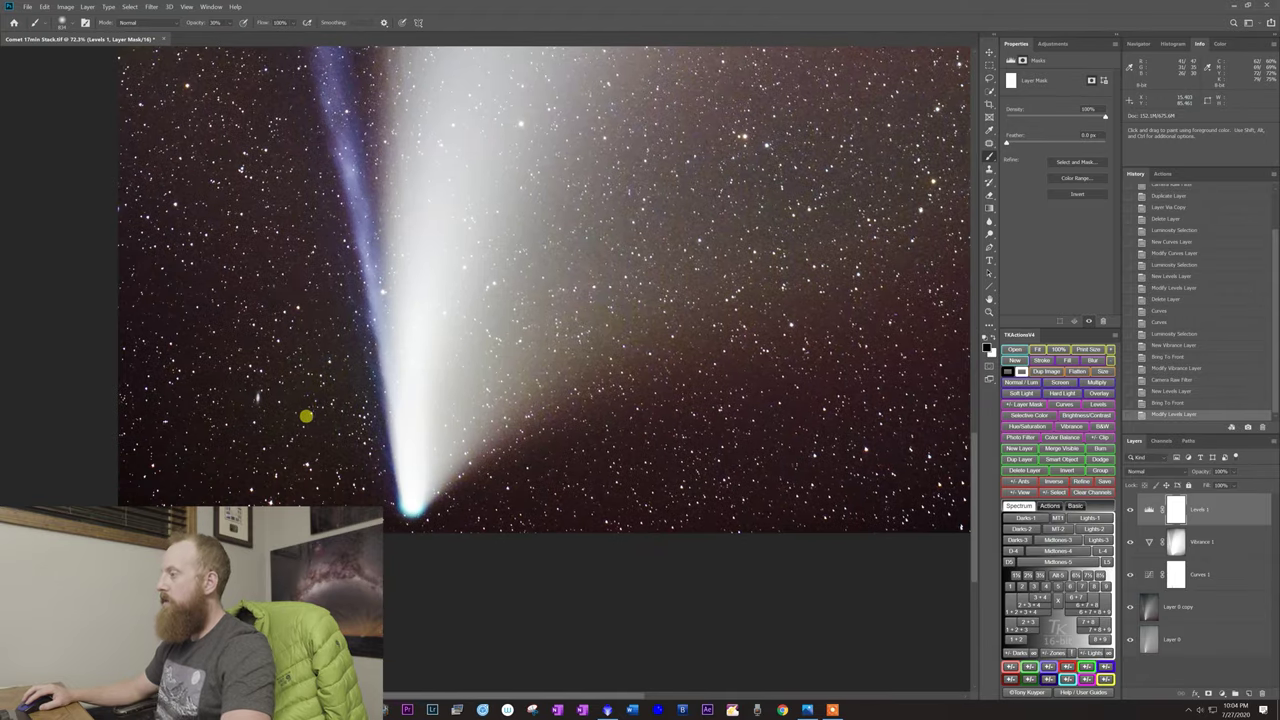
left_click_drag(306, 417, 344, 341)
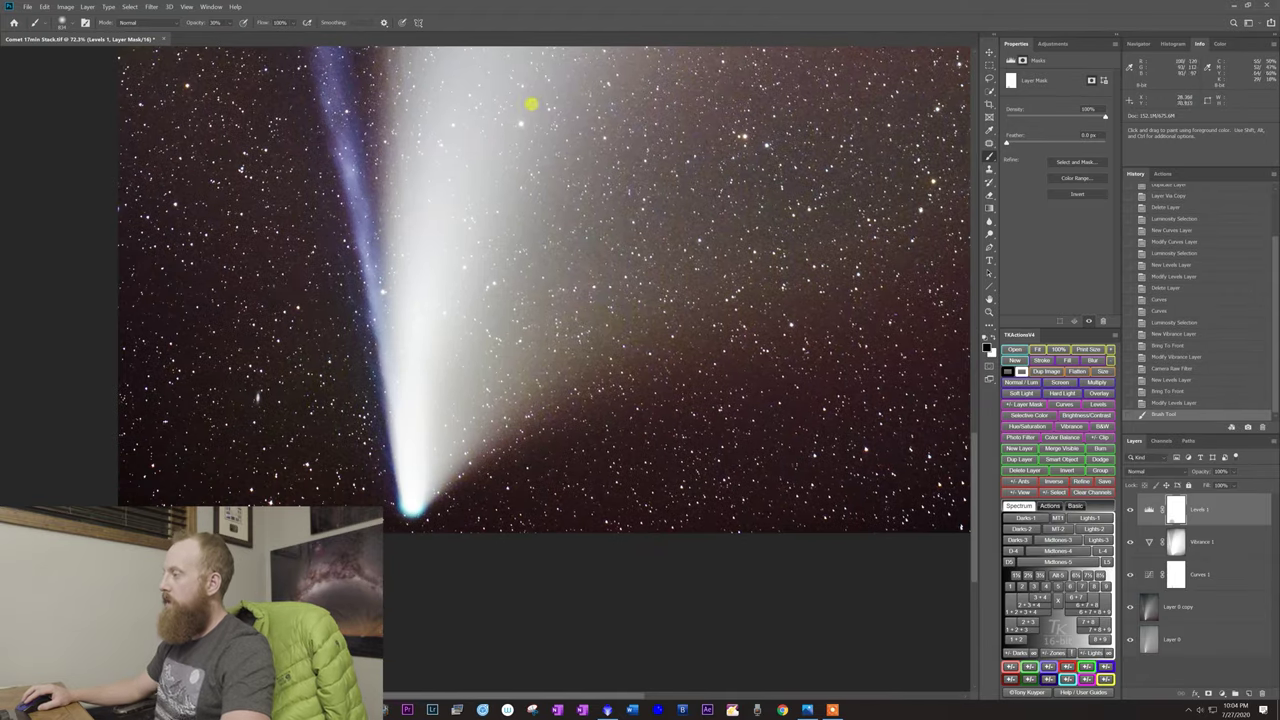
left_click_drag(440, 66, 572, 80)
left_click_drag(301, 253, 409, 388)
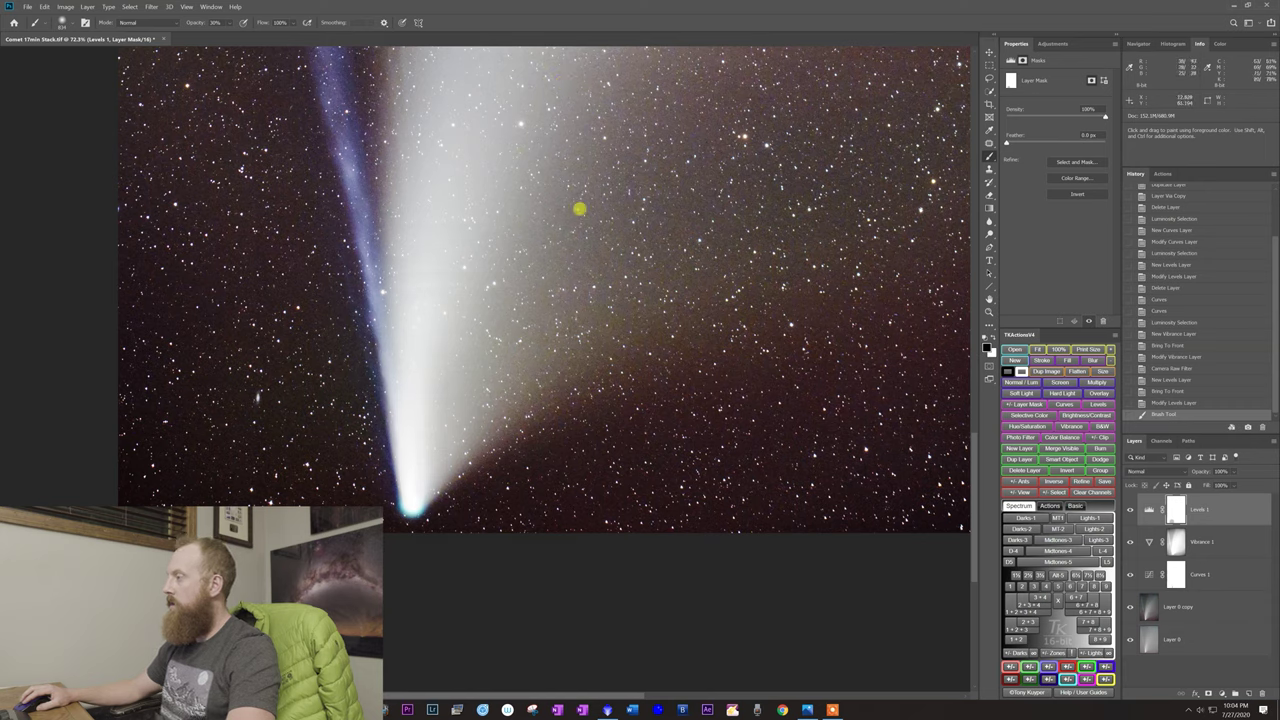
left_click_drag(853, 350, 934, 366)
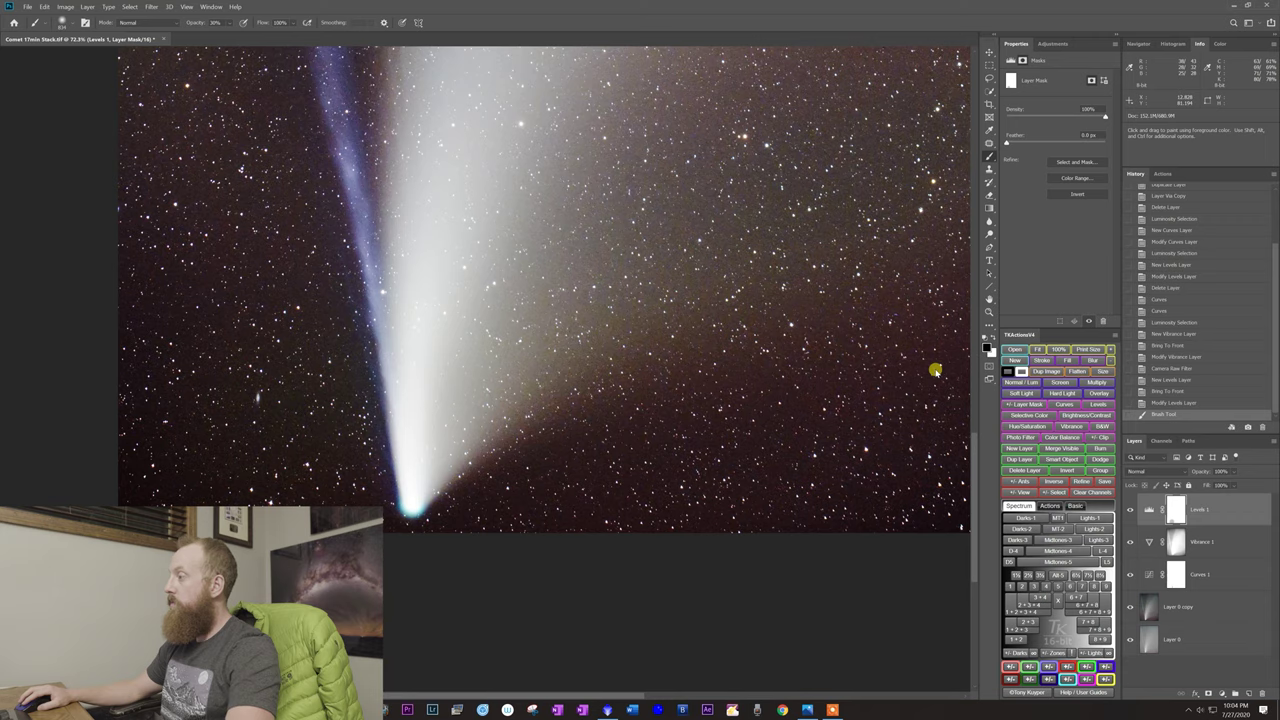
left_click(1170, 391)
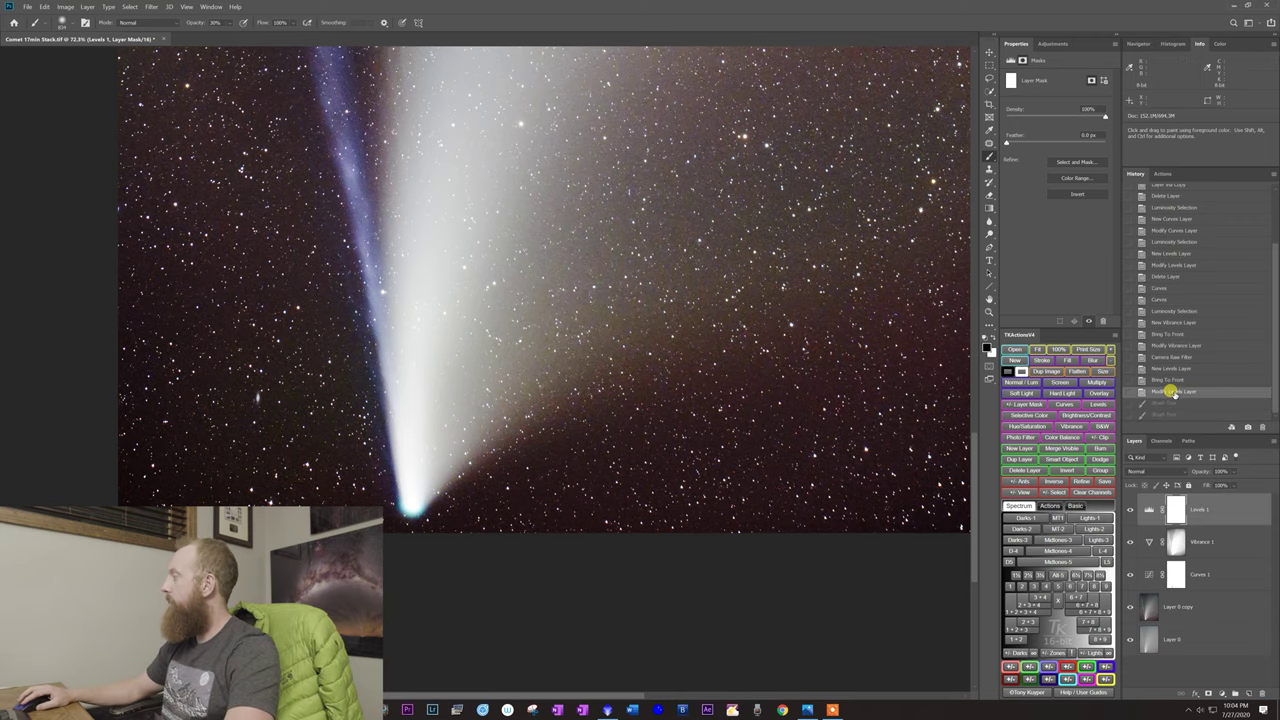
left_click_drag(425, 409, 371, 383)
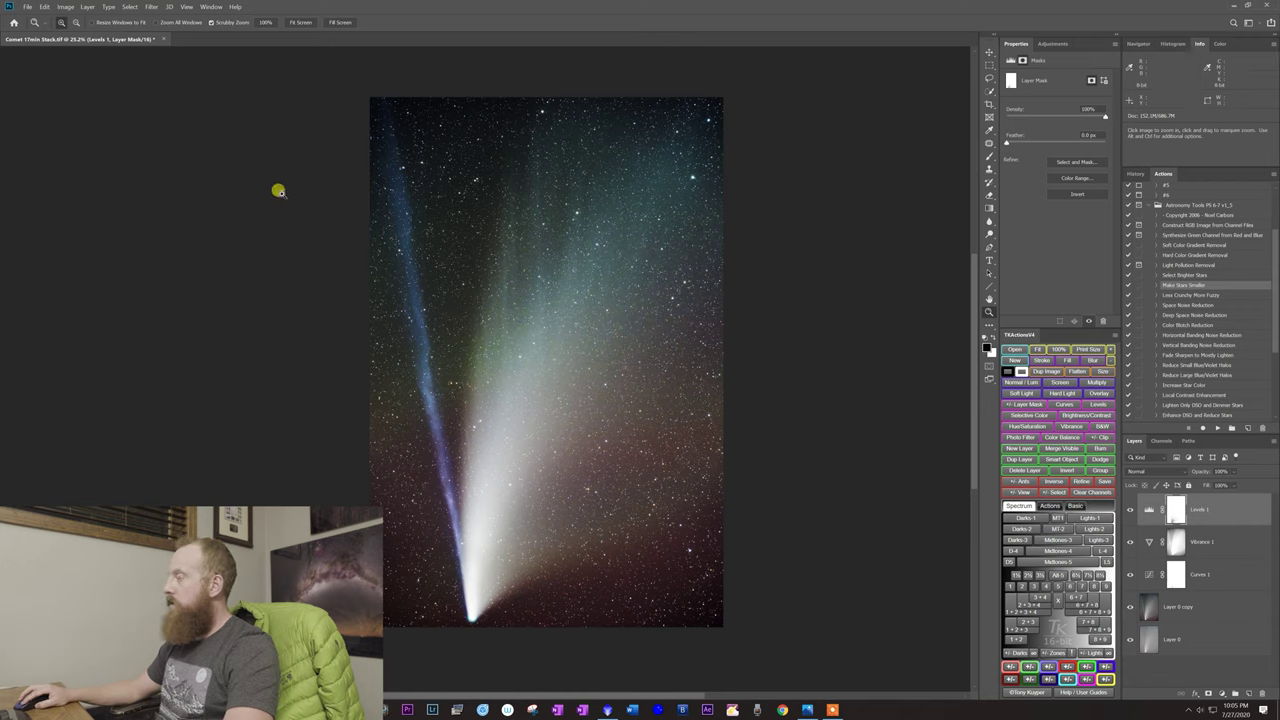
Duplicate the image as a new document named 'Comet 17min Stack_SS'
left_click(66, 7)
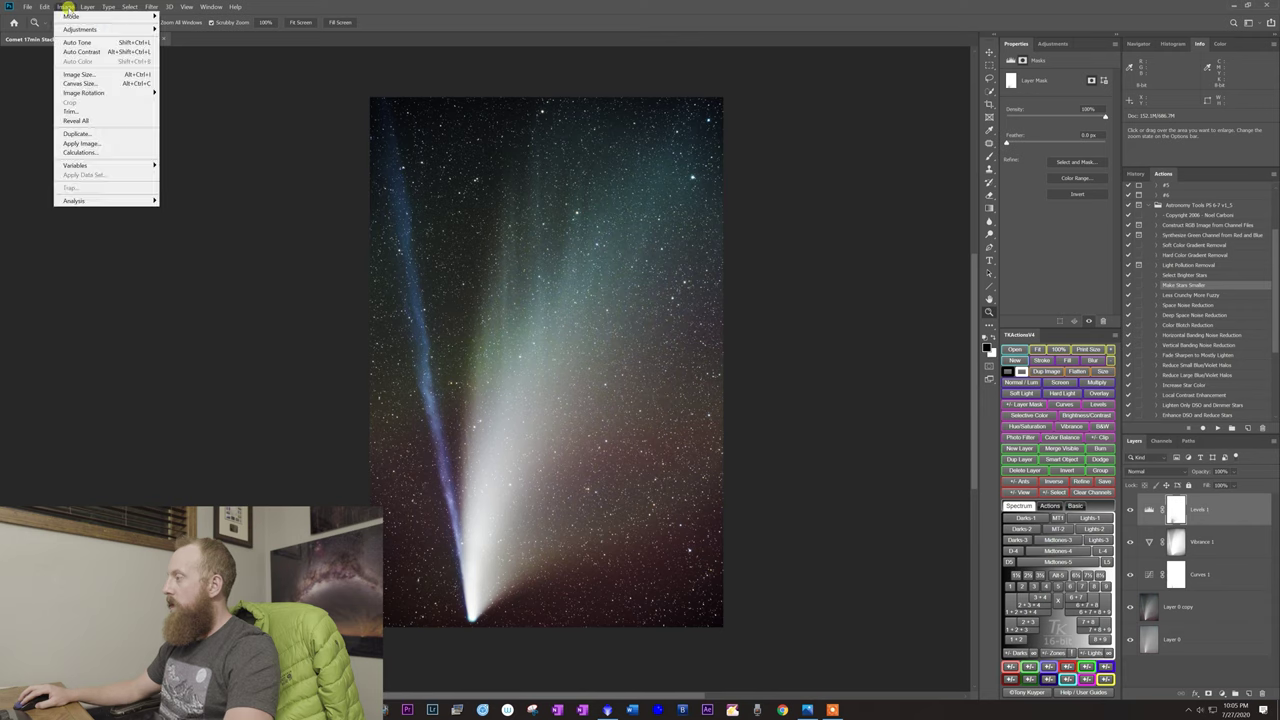
left_click(77, 133)
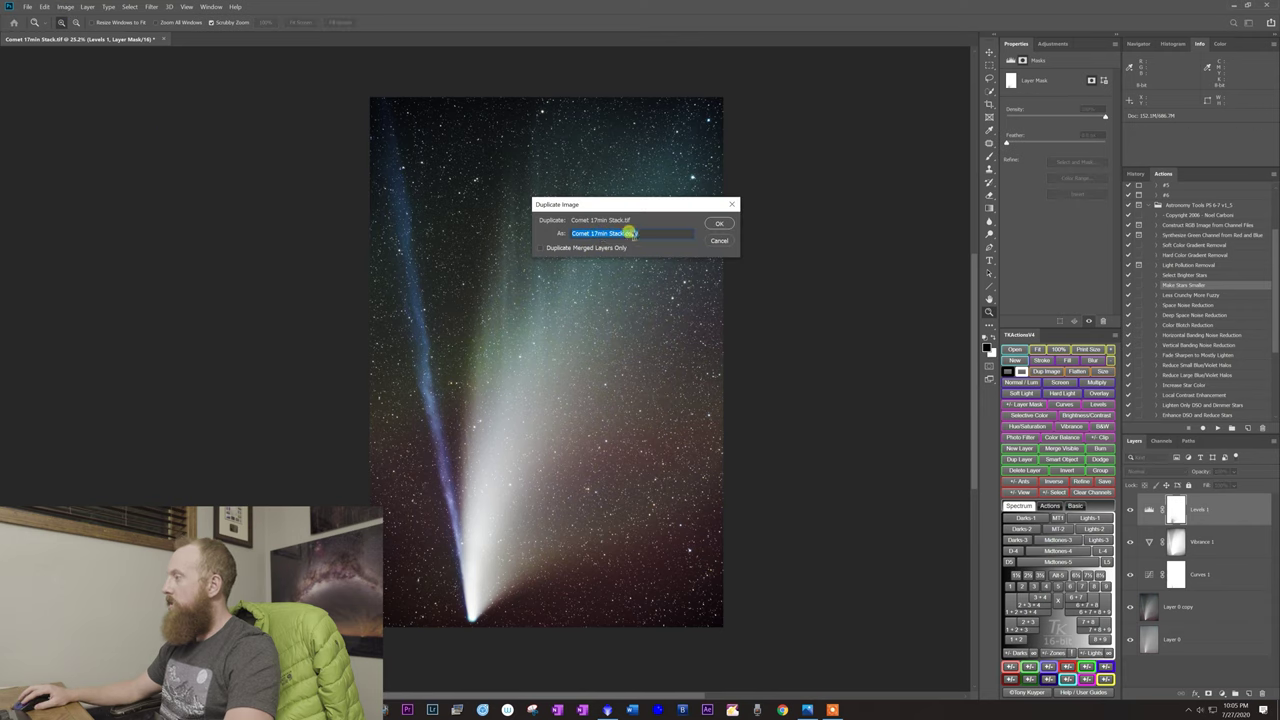
left_click(632, 233)
key("BackSpace")
key("BackSpace")
key("BackSpace")
key("BackSpace")
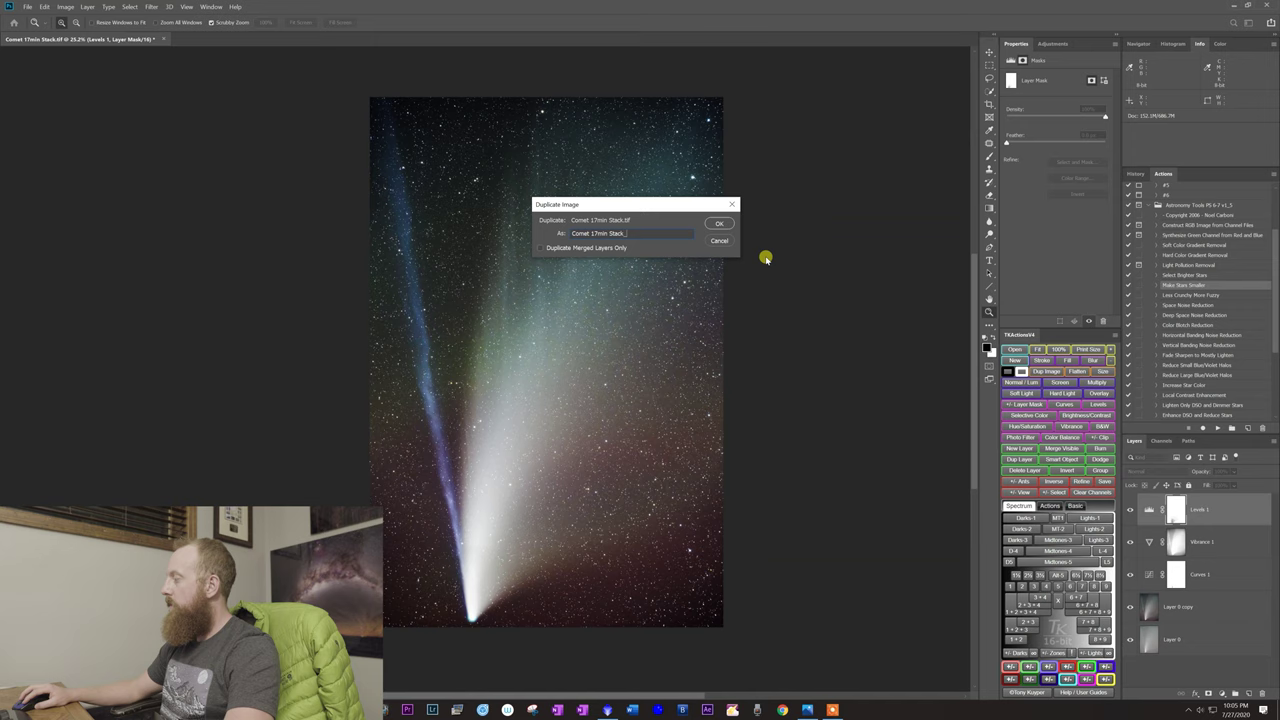
type("SS")
key("Return")
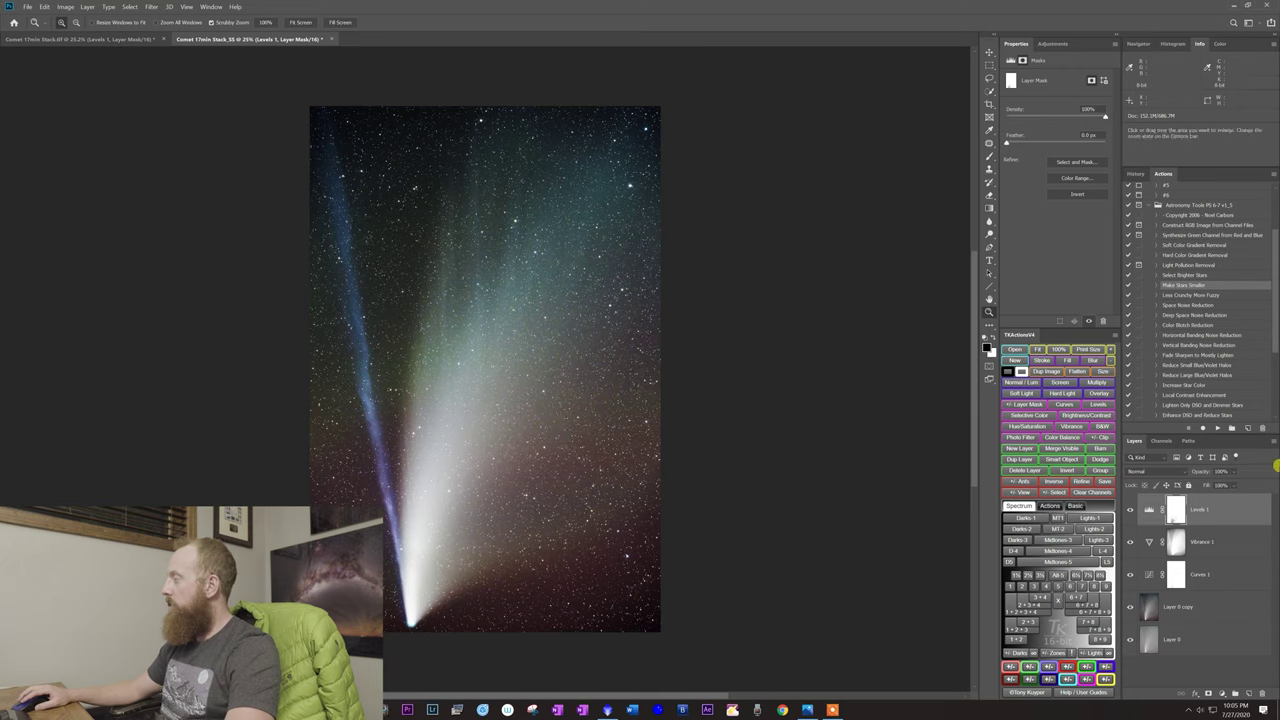
Flatten the copy and duplicate its Background layer as Layer 1
left_click(1273, 442)
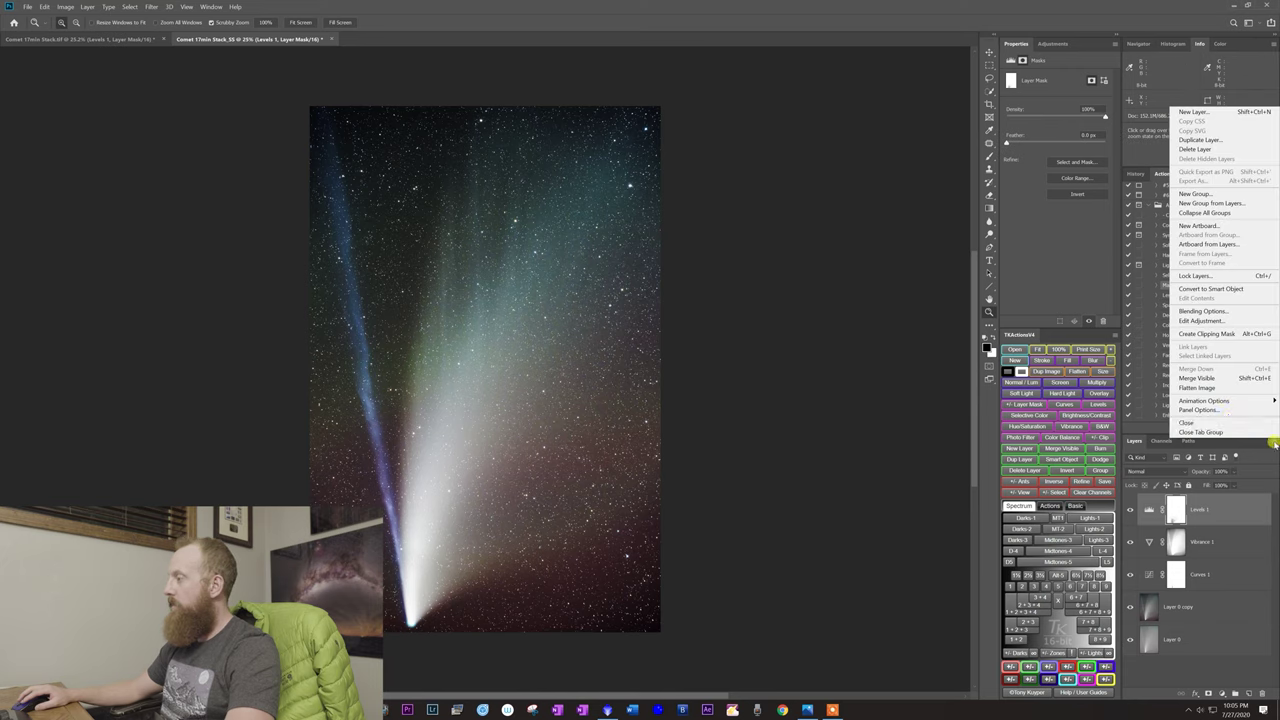
left_click(1200, 388)
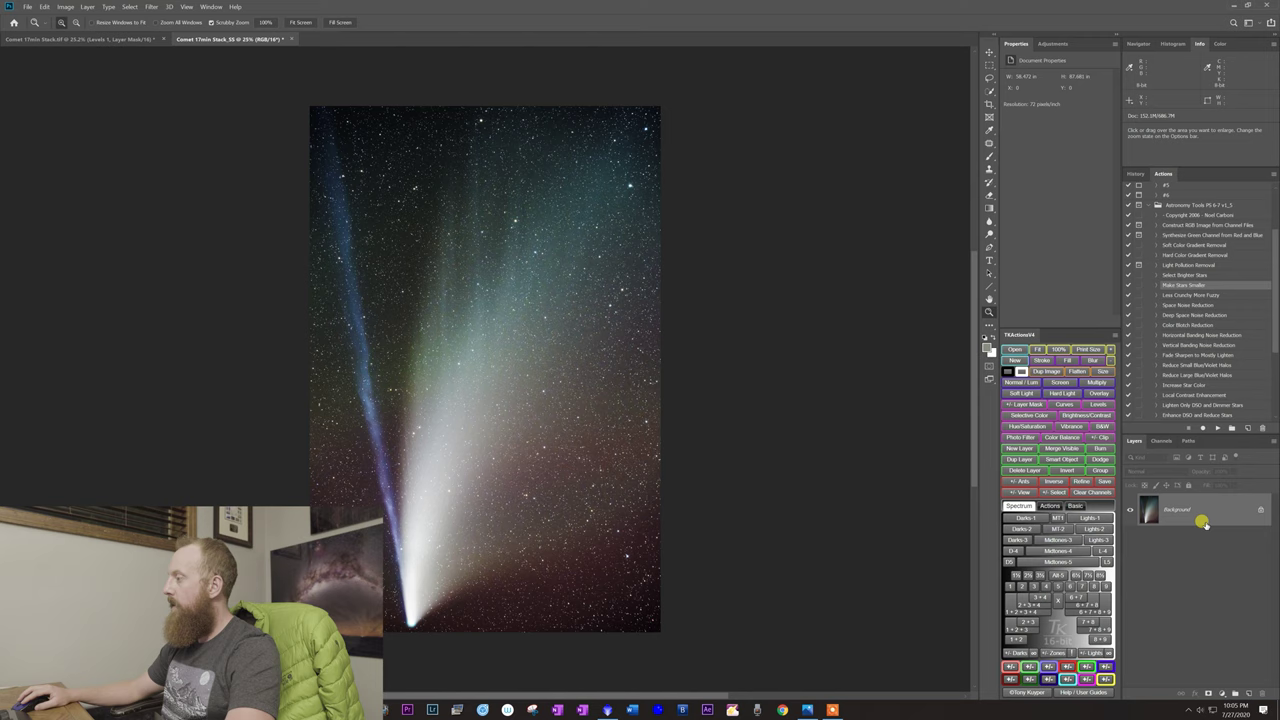
key("ctrl+j")
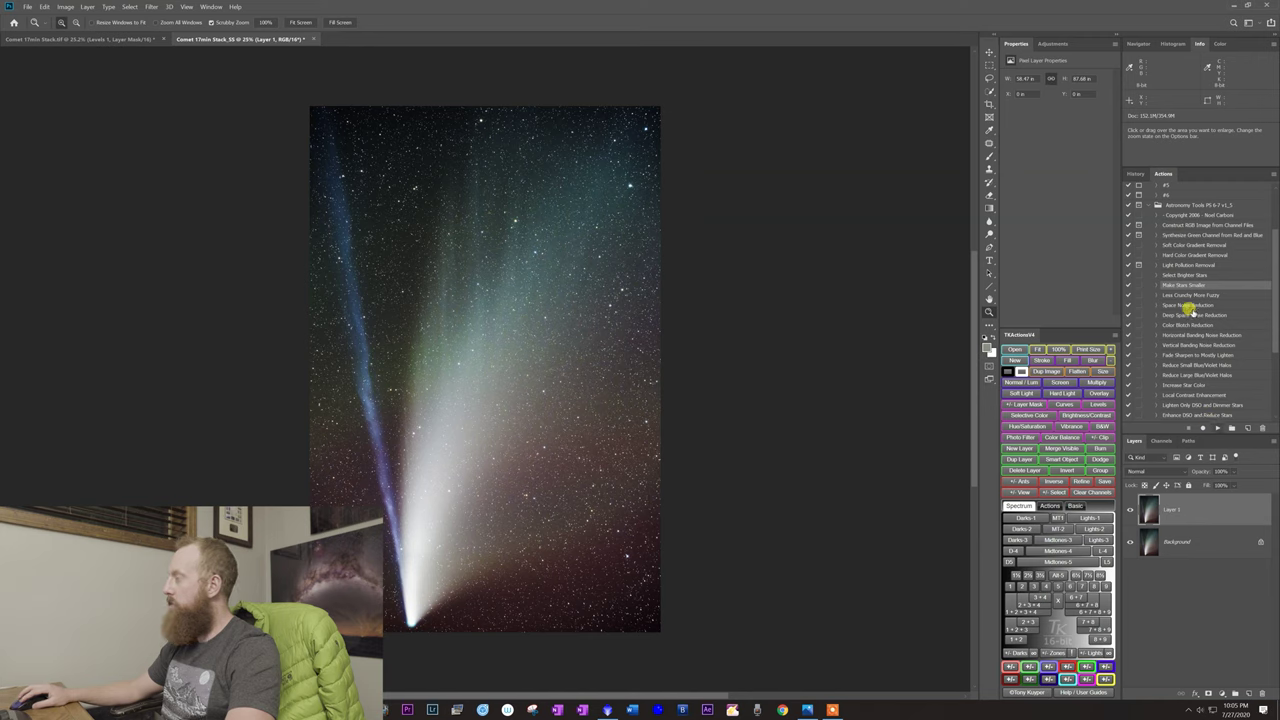
Run the Make Stars Smaller action three times on Layer 1, checking the stars up close
left_click(1218, 425)
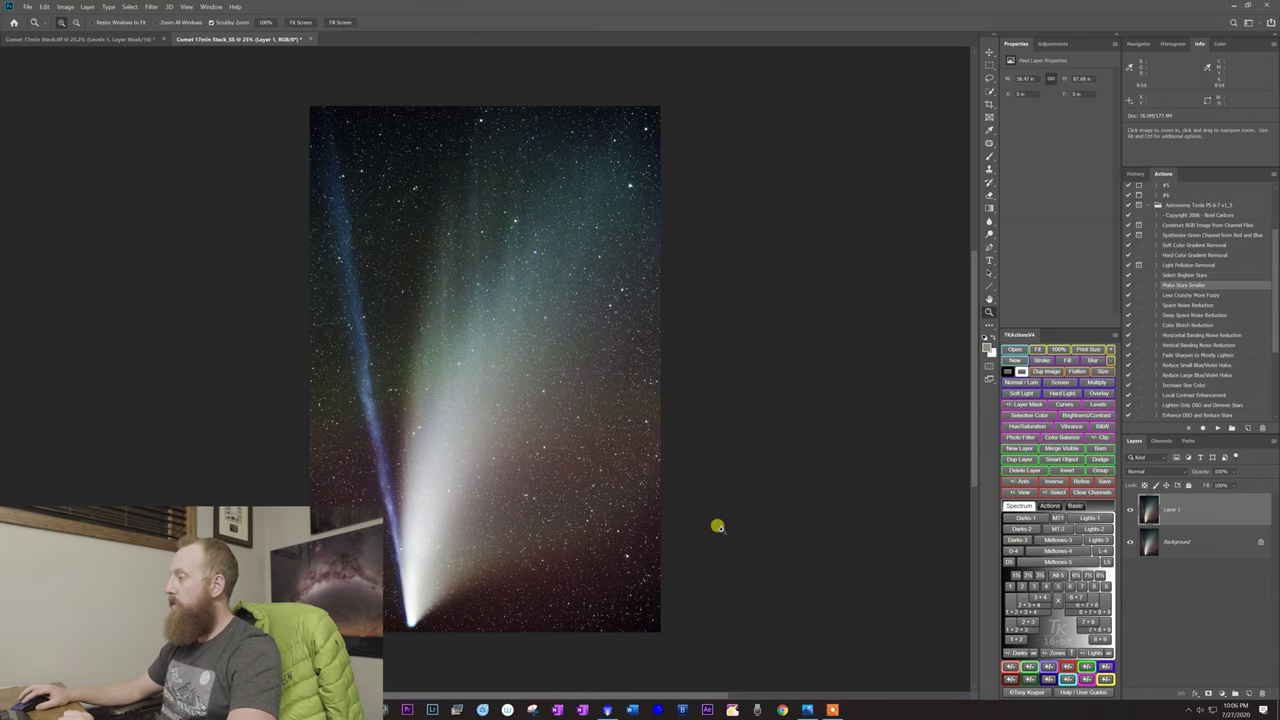
left_click_drag(484, 353, 886, 480)
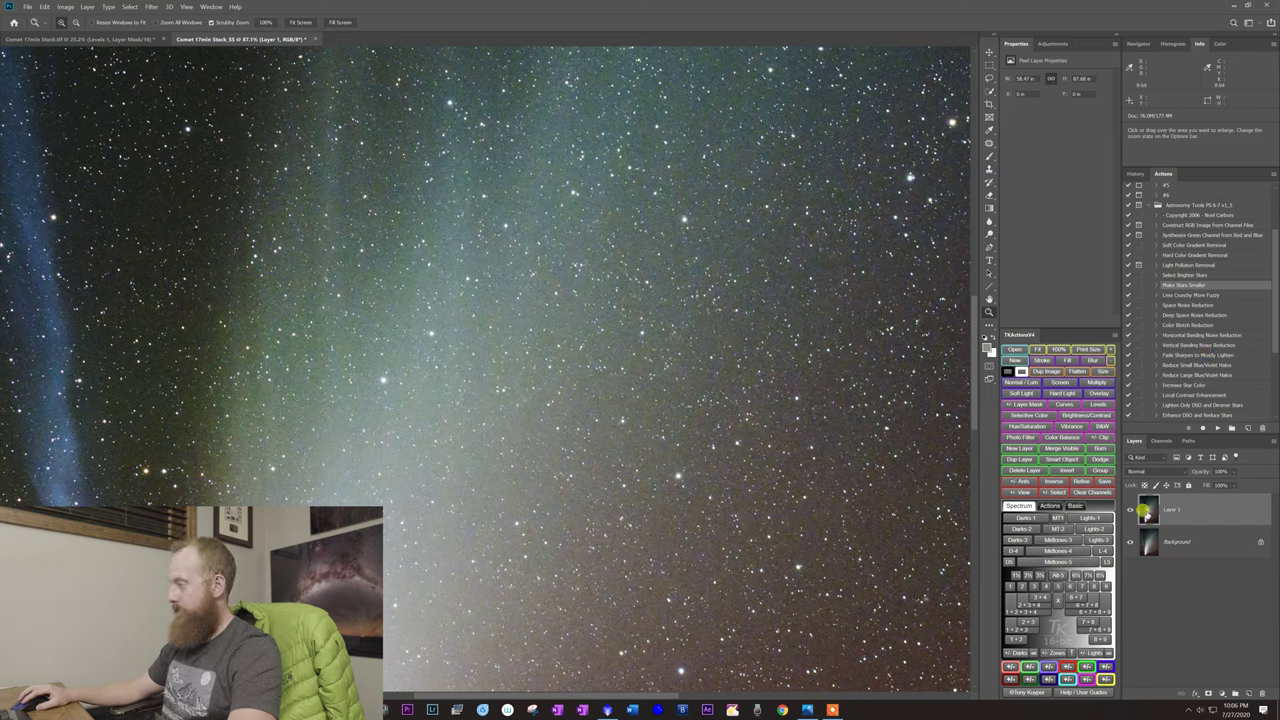
left_click(1217, 428)
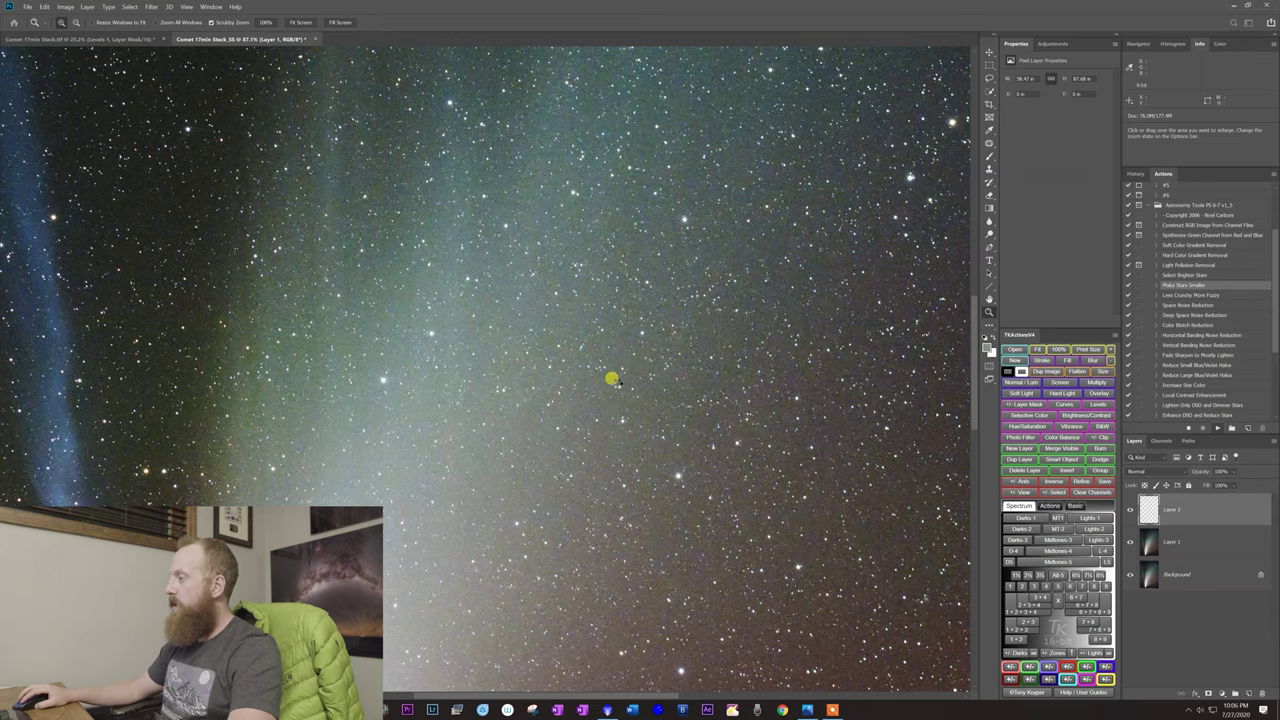
left_click_drag(467, 376, 511, 386)
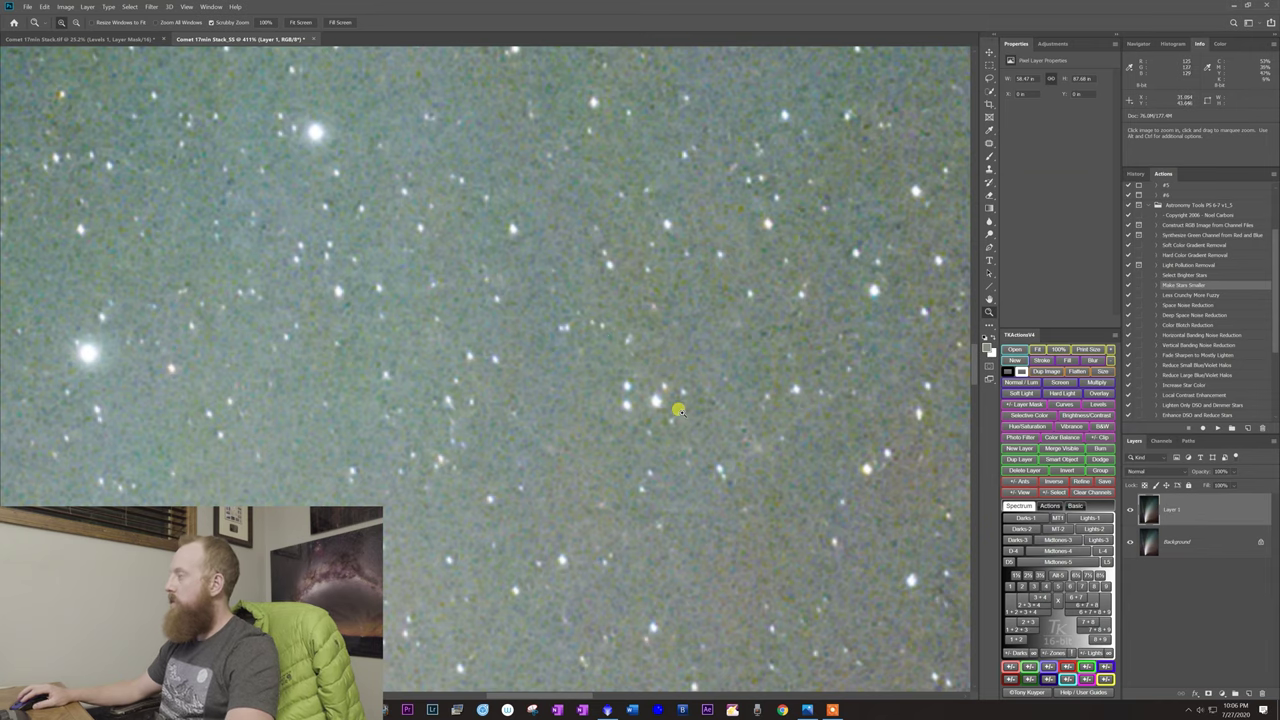
left_click_drag(666, 403, 709, 430)
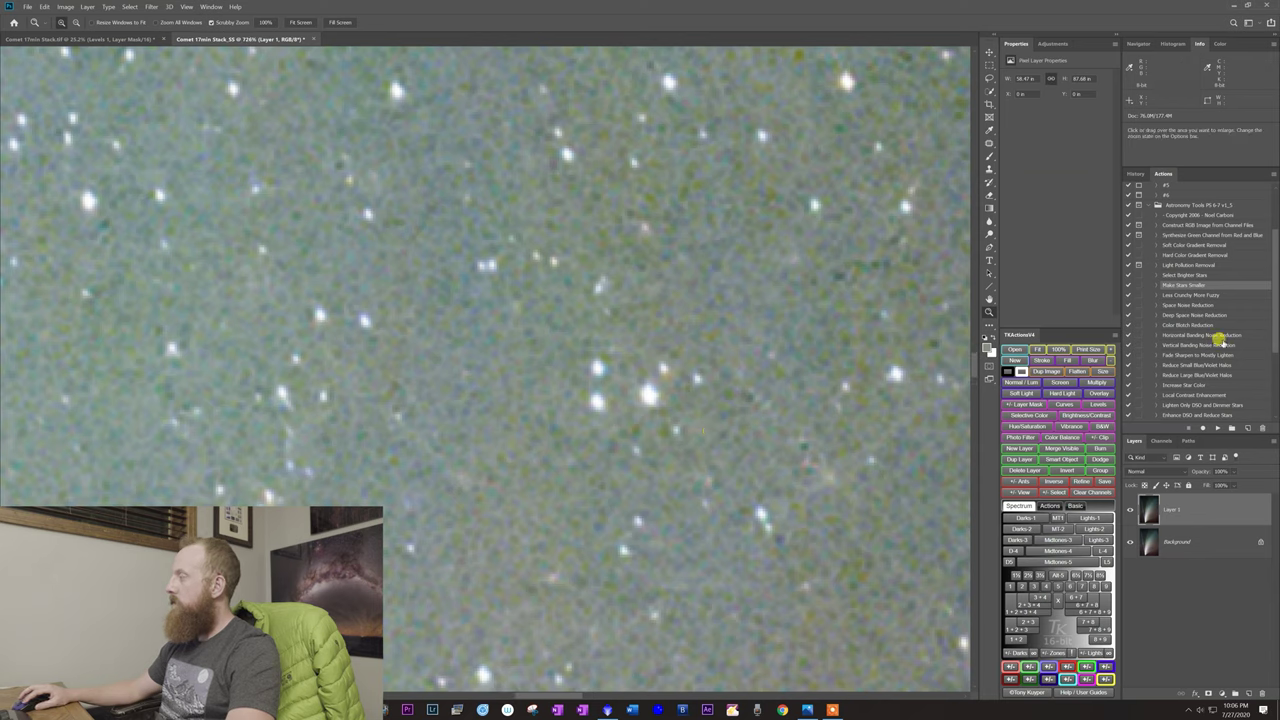
left_click(1218, 428)
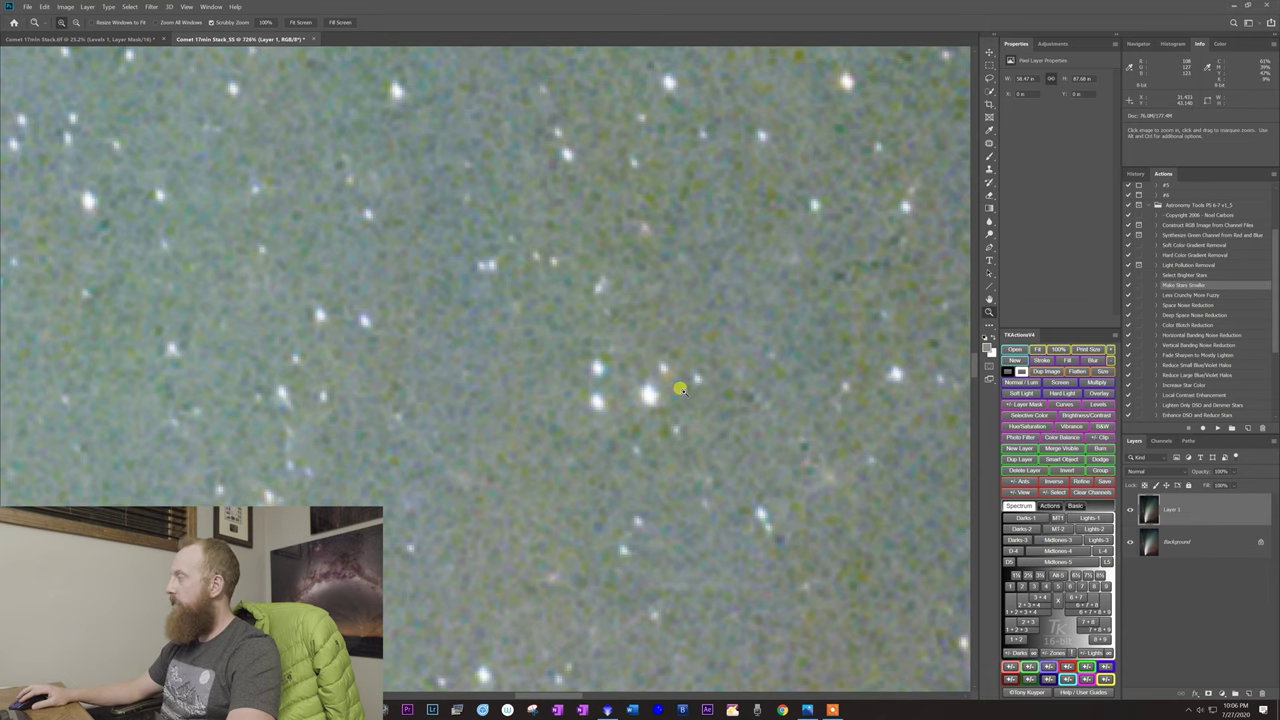
left_click_drag(679, 389, 646, 380)
left_click_drag(423, 363, 380, 371)
left_click_drag(674, 409, 666, 434)
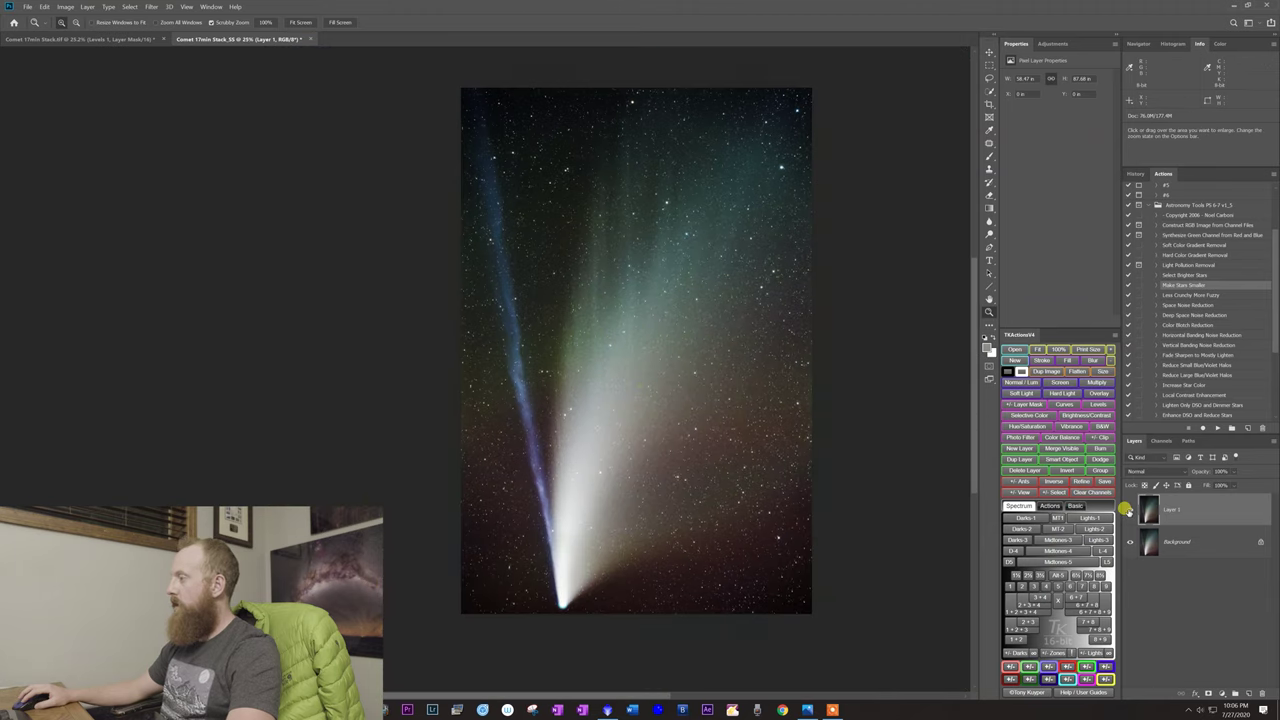
left_click(1128, 510)
left_click(1128, 510)
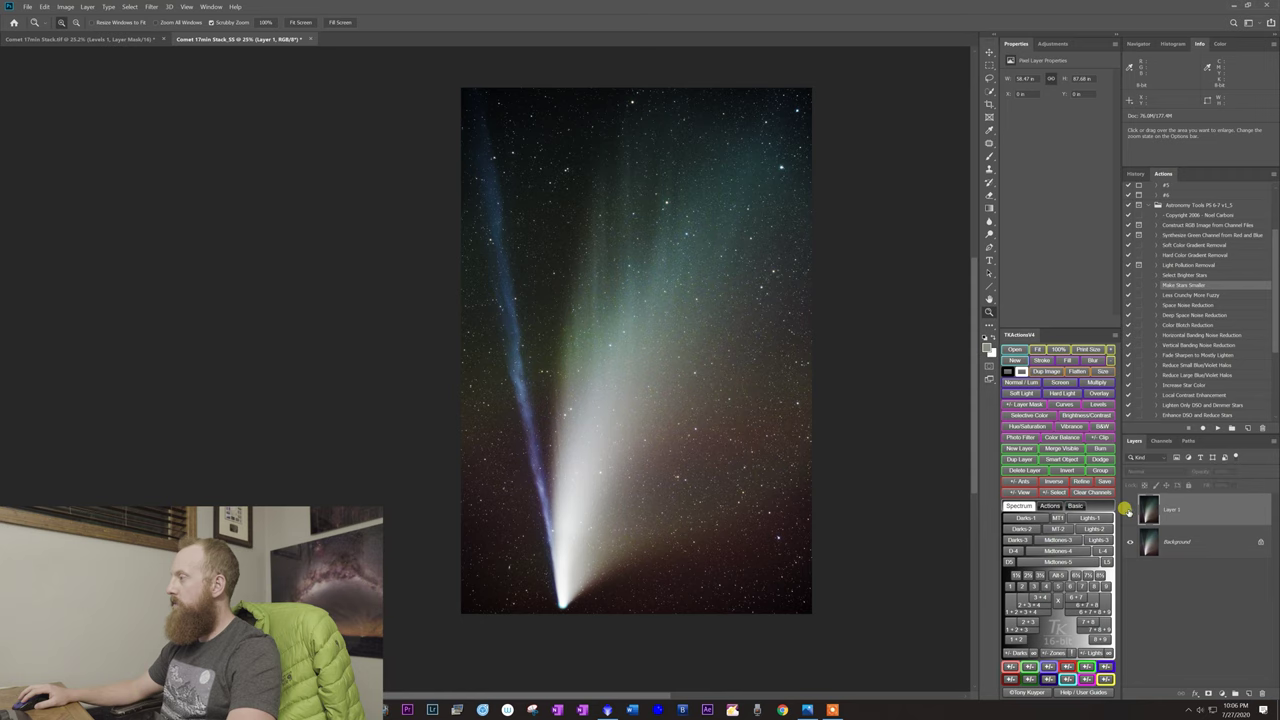
left_click(1128, 510)
left_click(1128, 510)
left_click(1128, 510)
left_click(1128, 510)
left_click_drag(620, 402, 575, 421)
left_click(1128, 510)
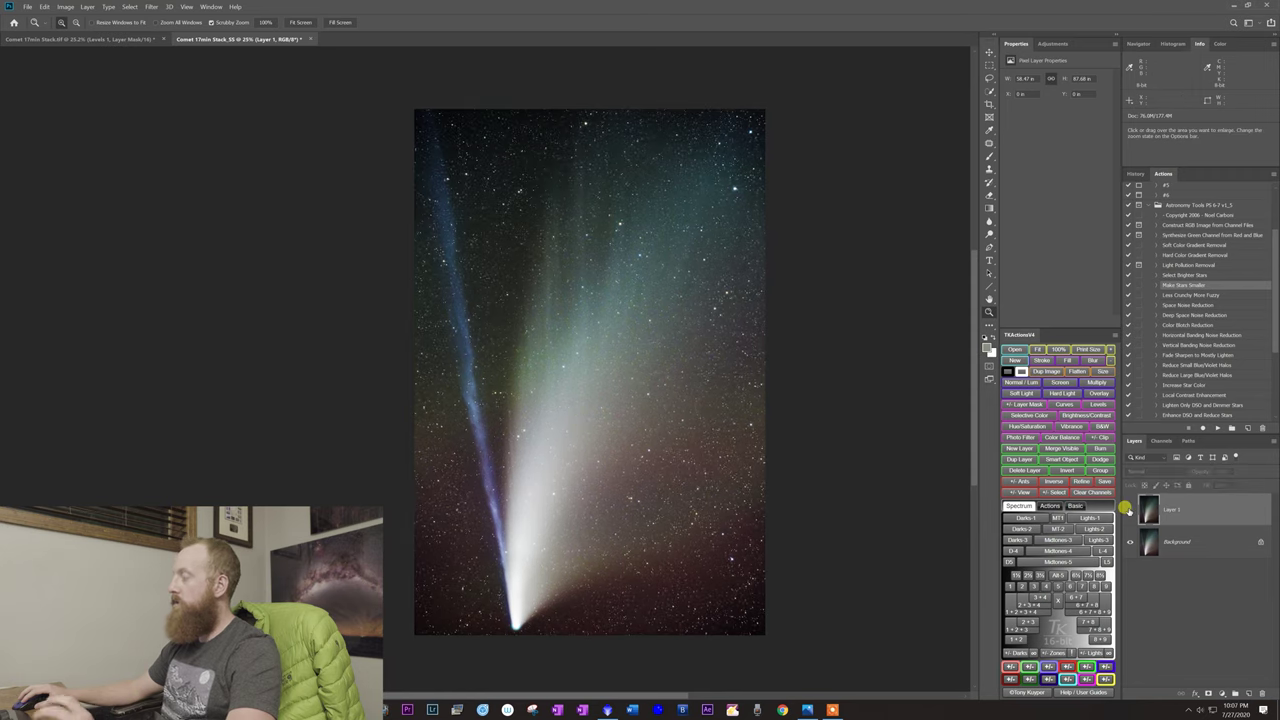
left_click(1128, 510)
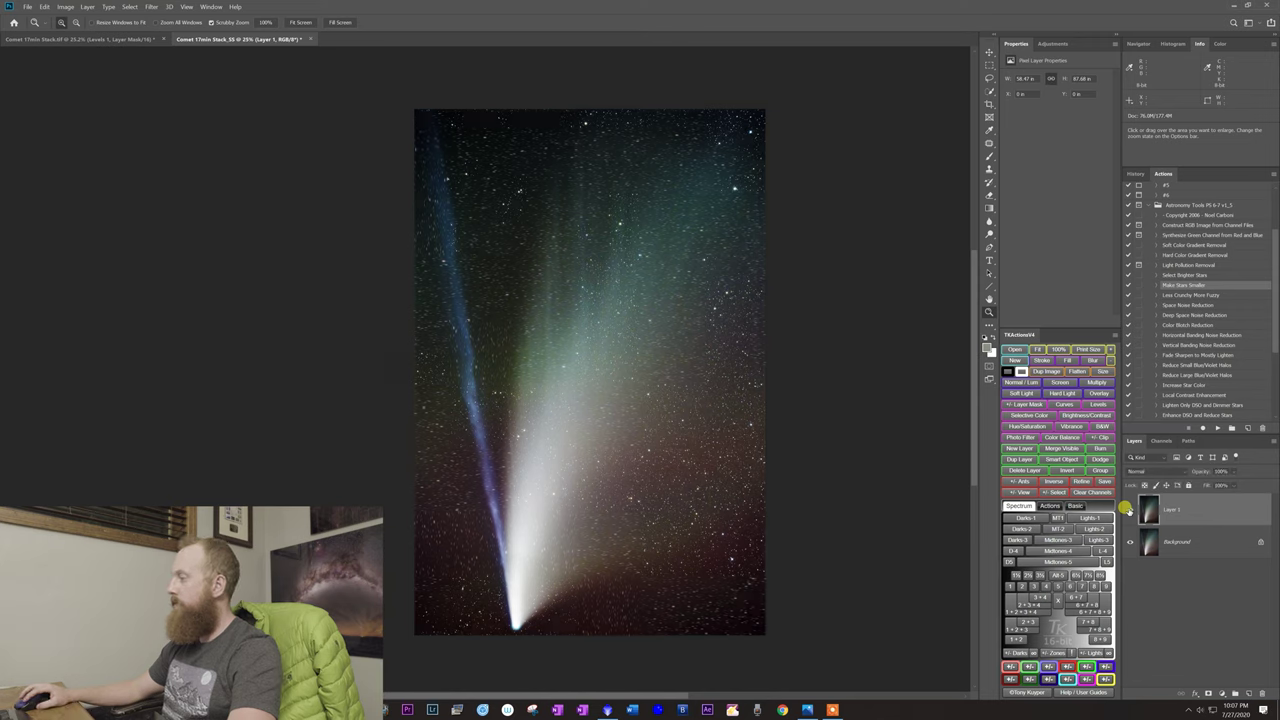
left_click(1128, 510)
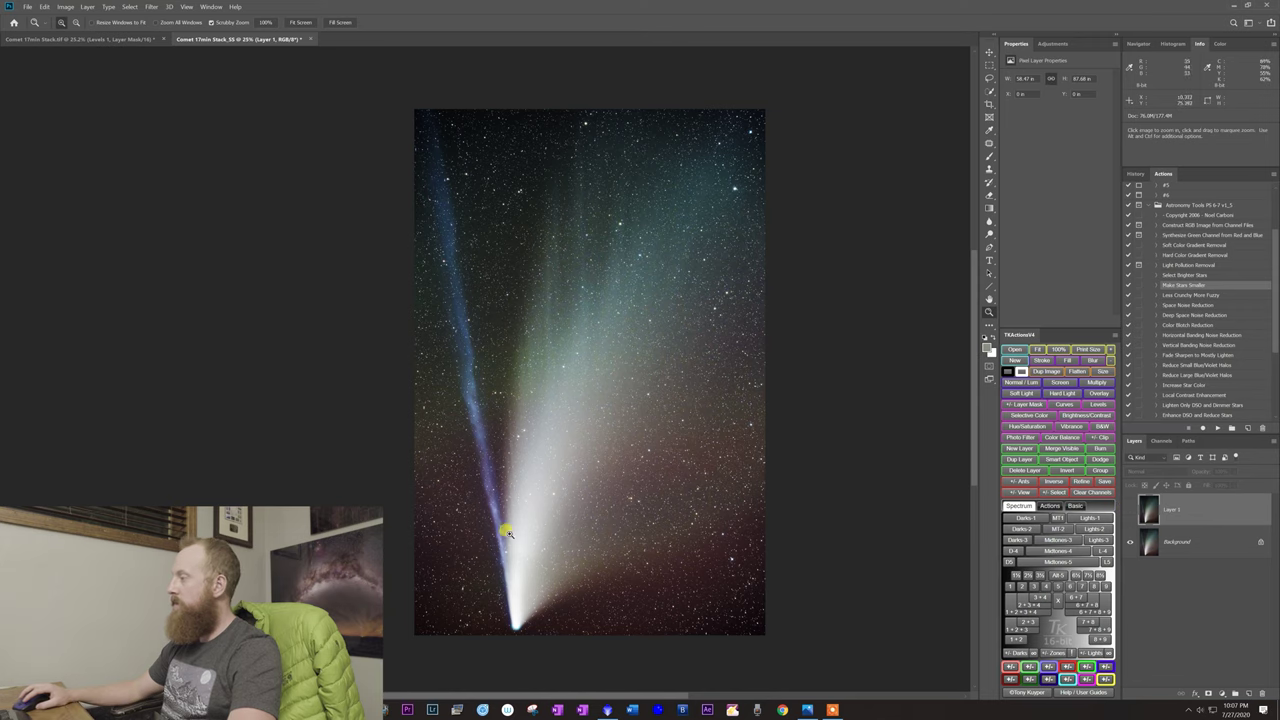
left_click(1128, 510)
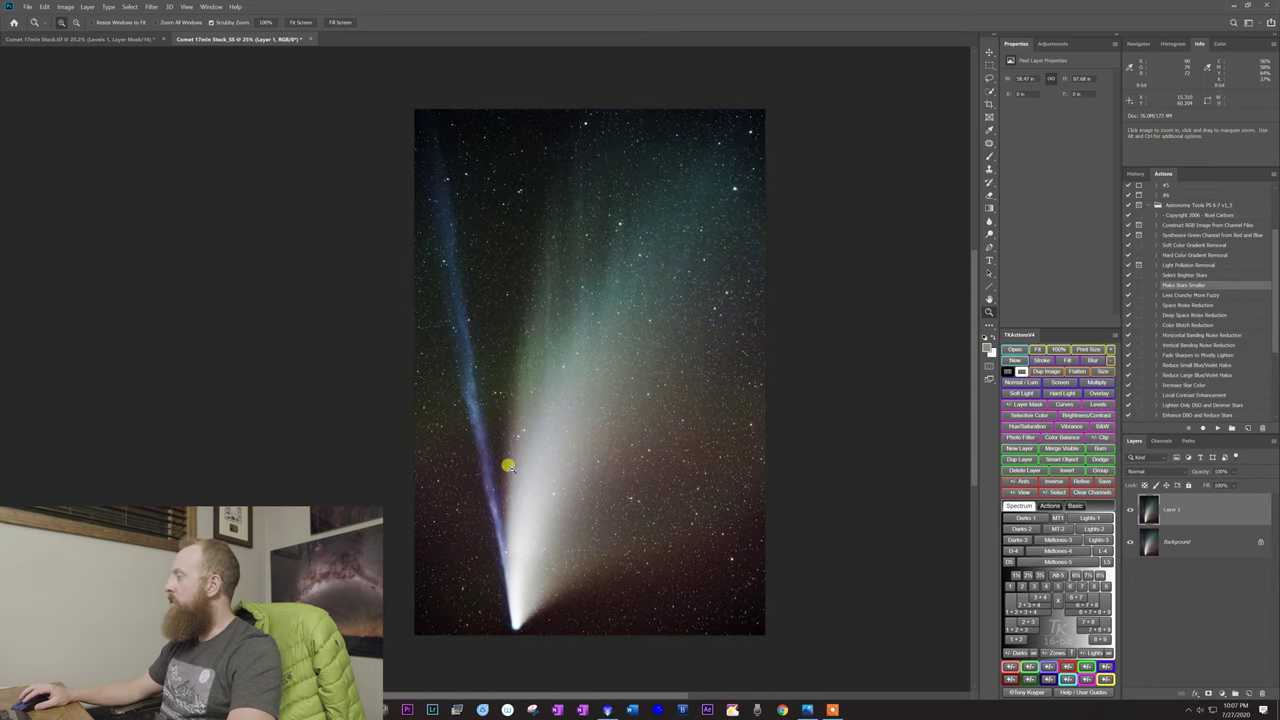
left_click_drag(506, 463, 480, 437)
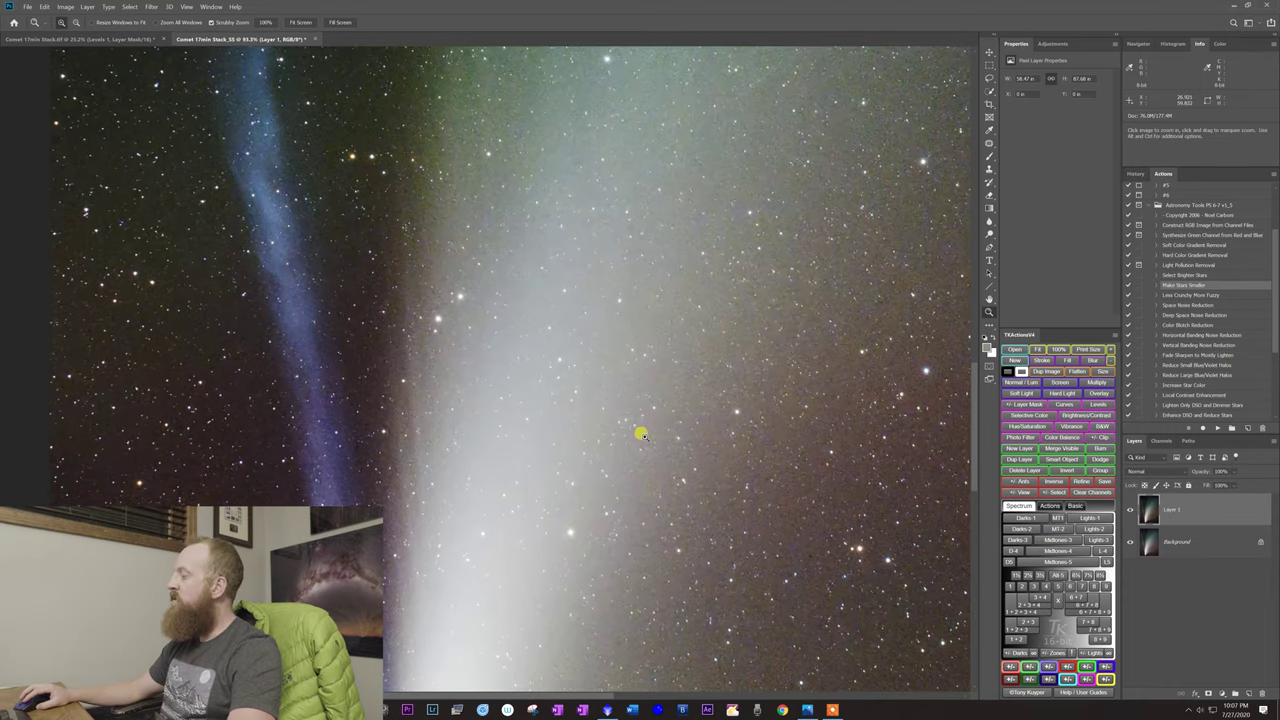
left_click_drag(640, 434, 571, 423)
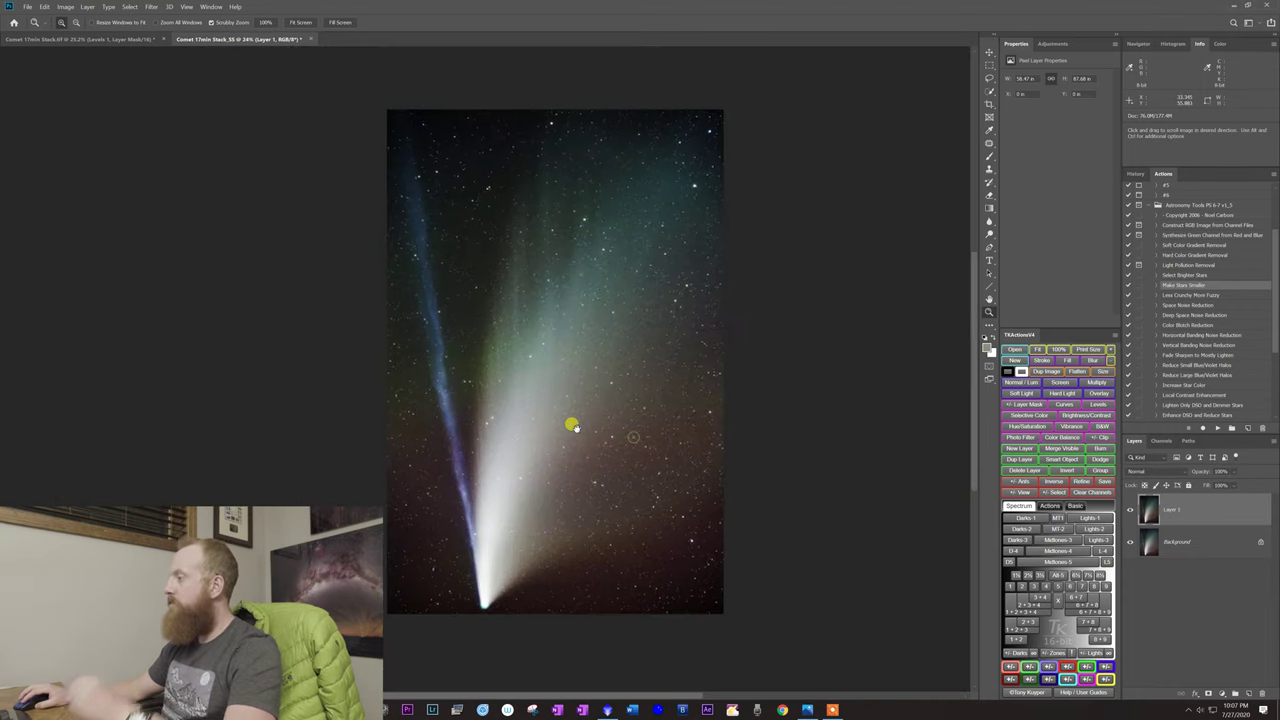
left_click_drag(506, 373, 500, 249)
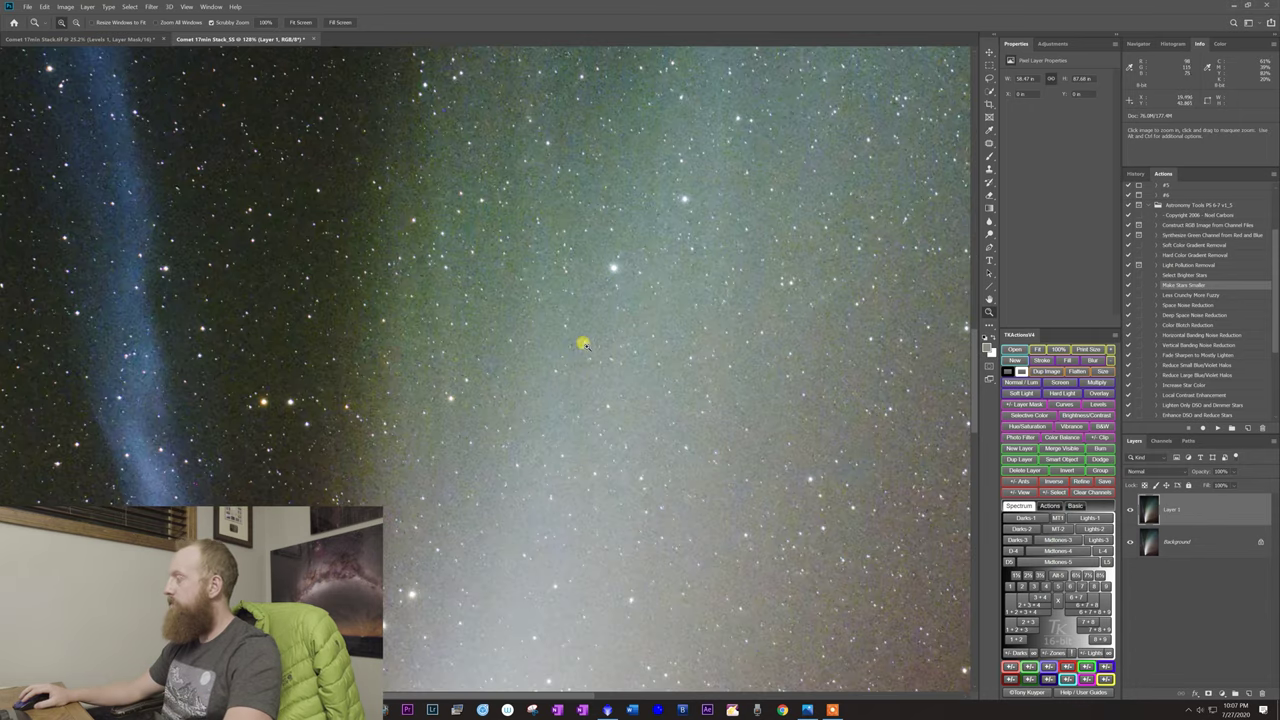
left_click_drag(586, 343, 540, 354)
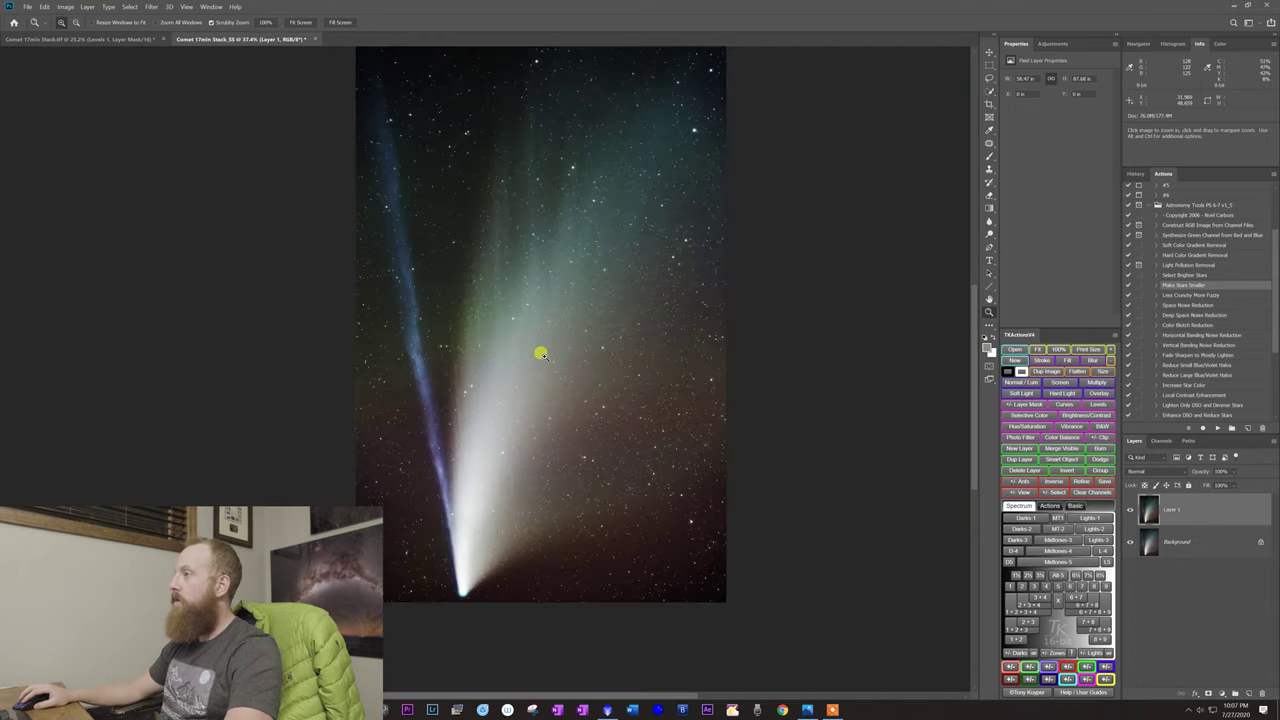
left_click(151, 7)
Apply Camera Raw noise reduction to Layer 1 with Luminance 100 and Color 26
key("Escape")
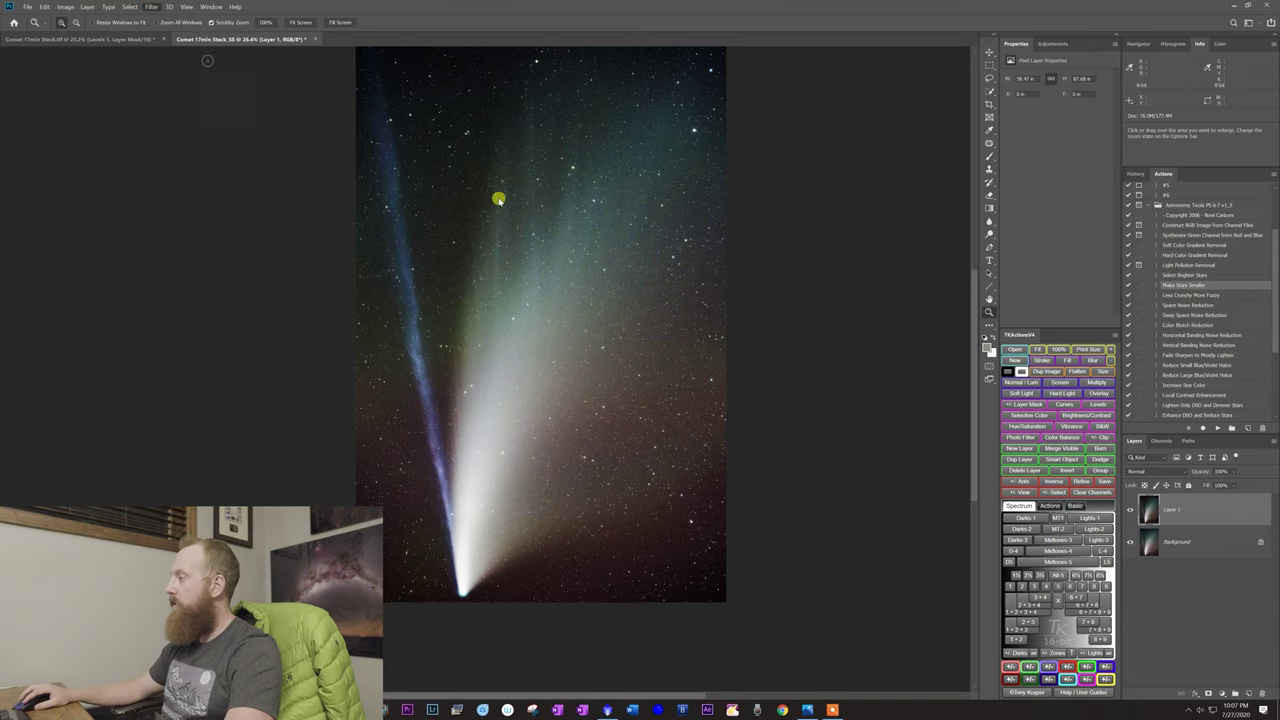
key("ctrl+shift+a")
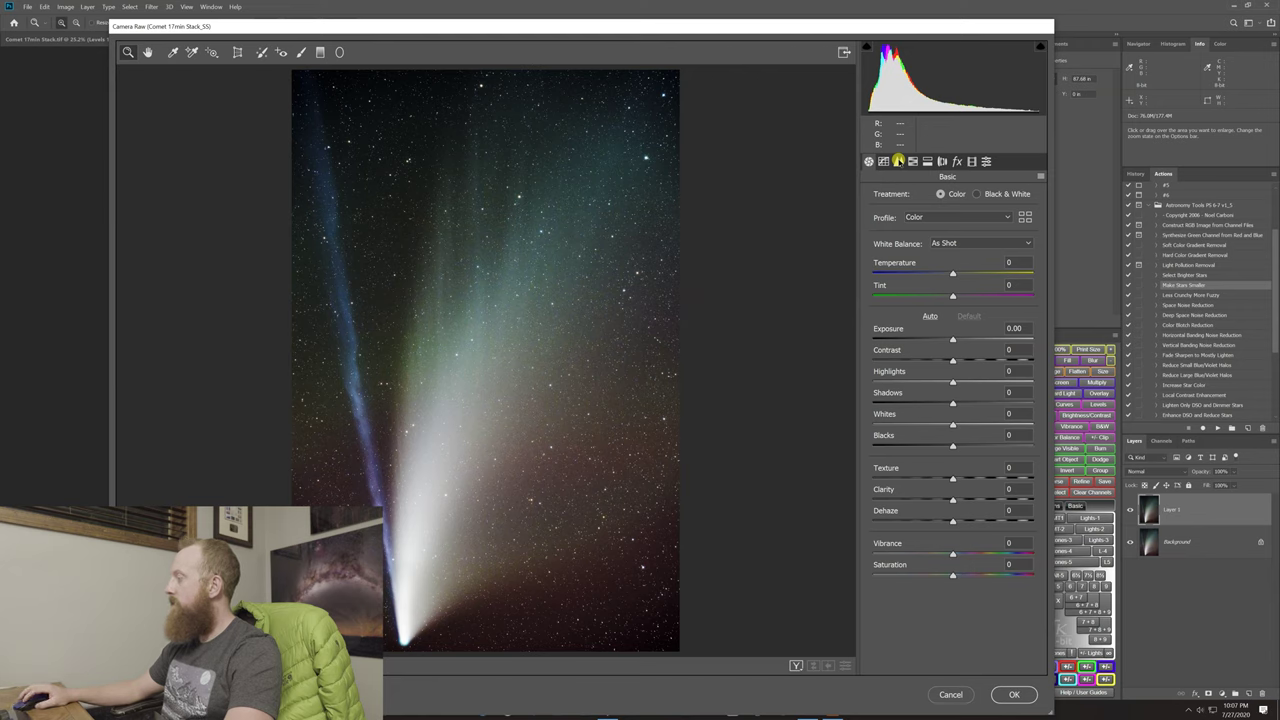
left_click(900, 161)
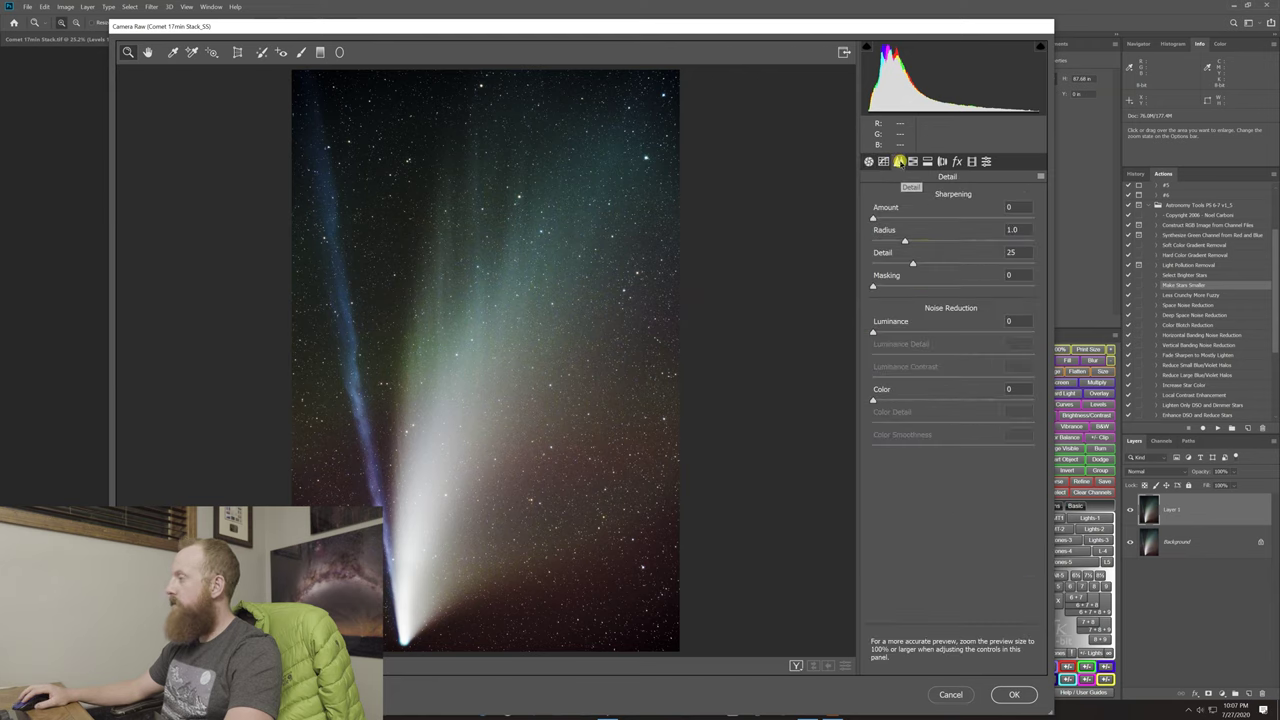
left_click(457, 371)
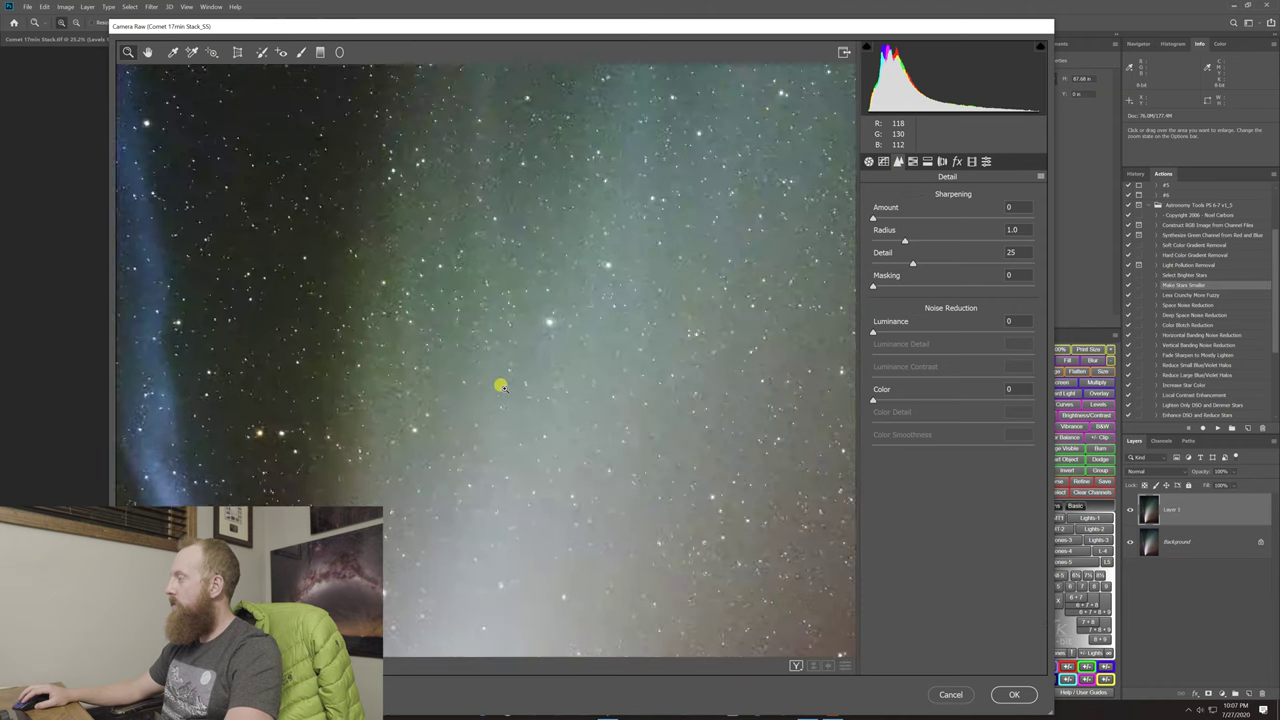
left_click_drag(872, 334, 908, 332)
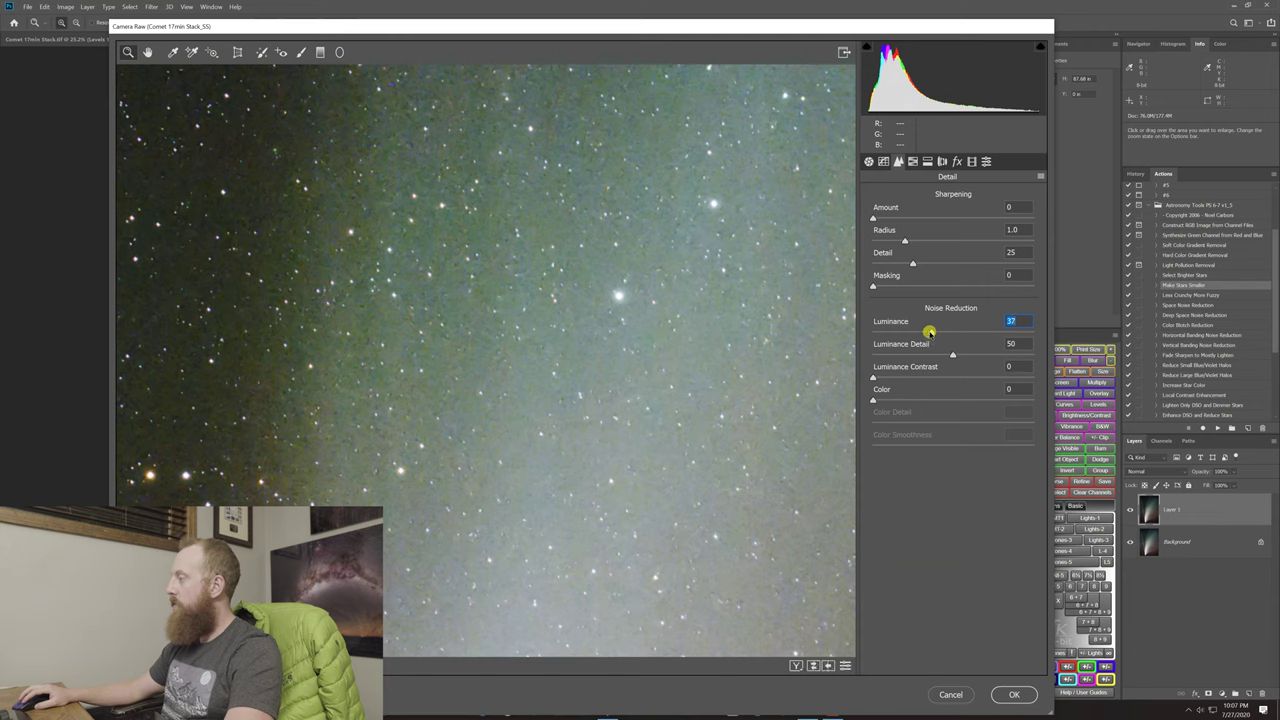
left_click_drag(874, 401, 912, 400)
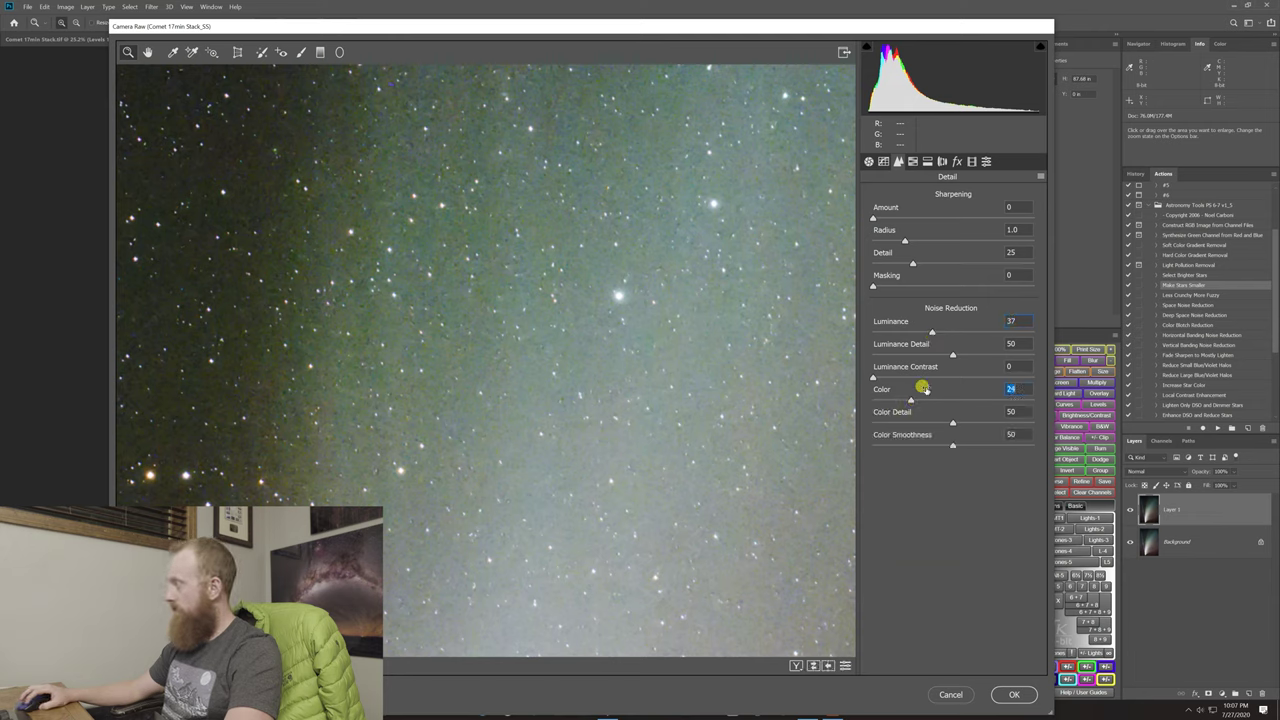
left_click(932, 325)
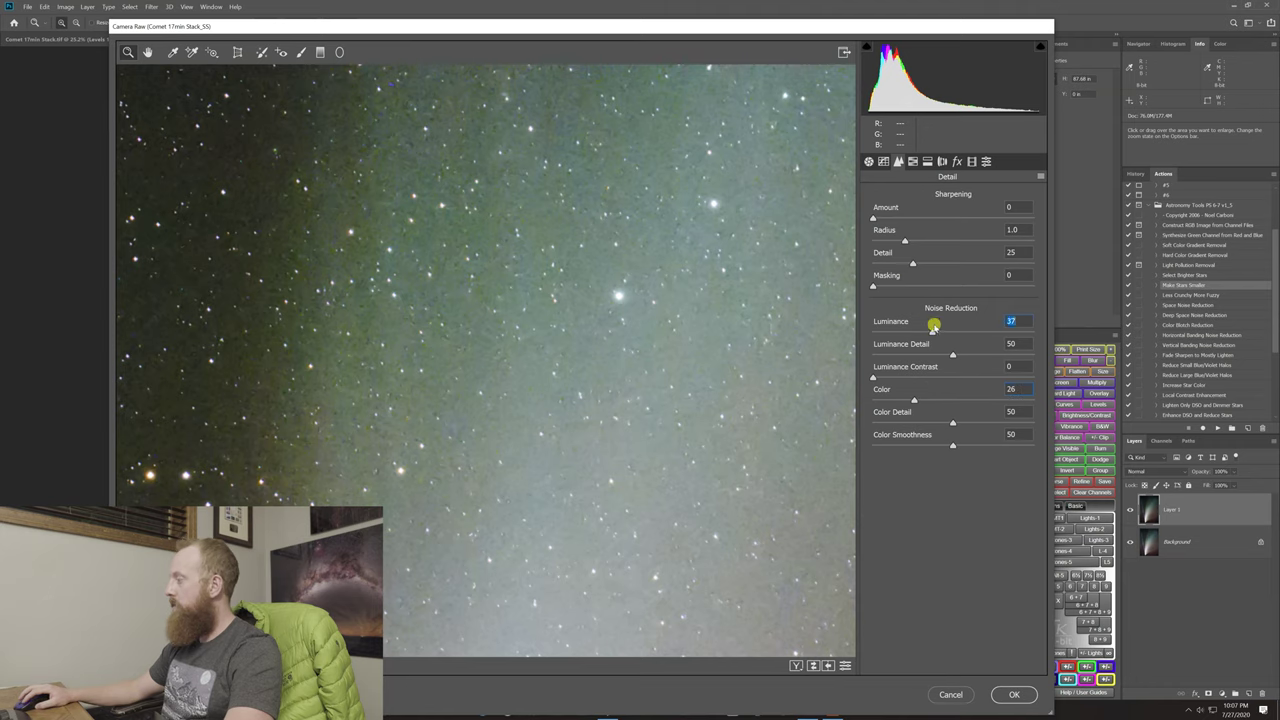
left_click(622, 316, "alt")
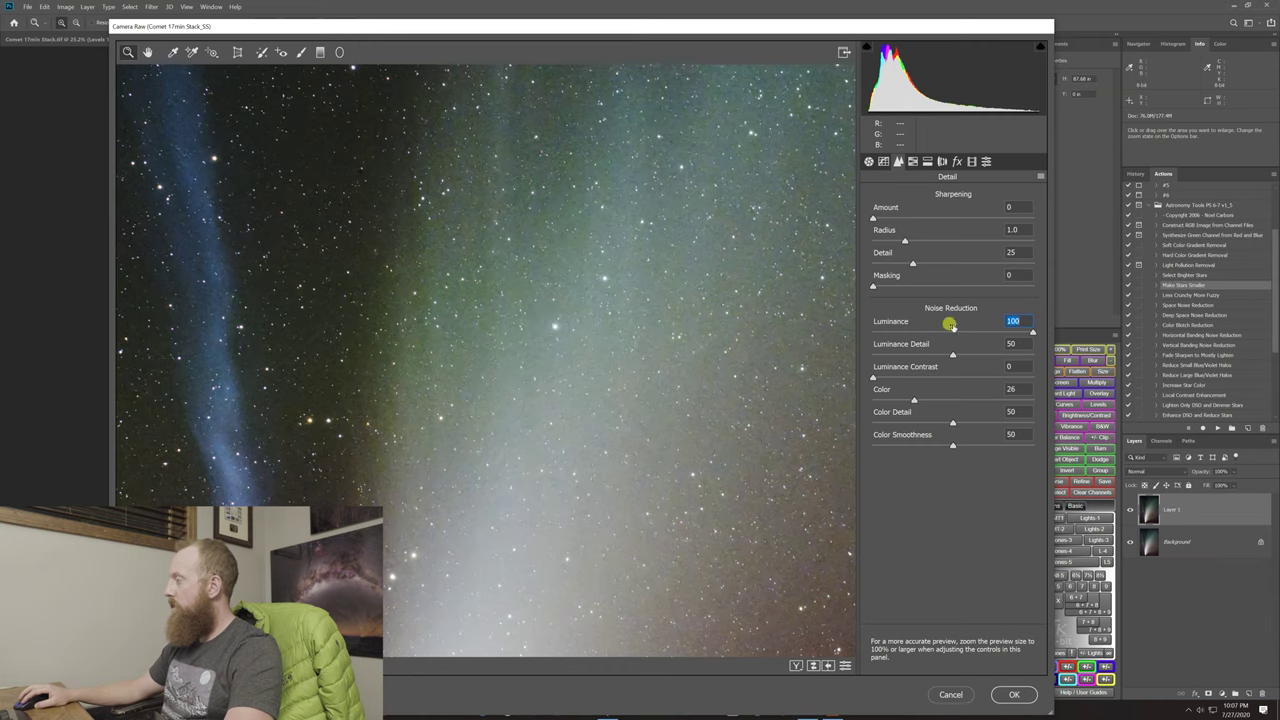
key("Return")
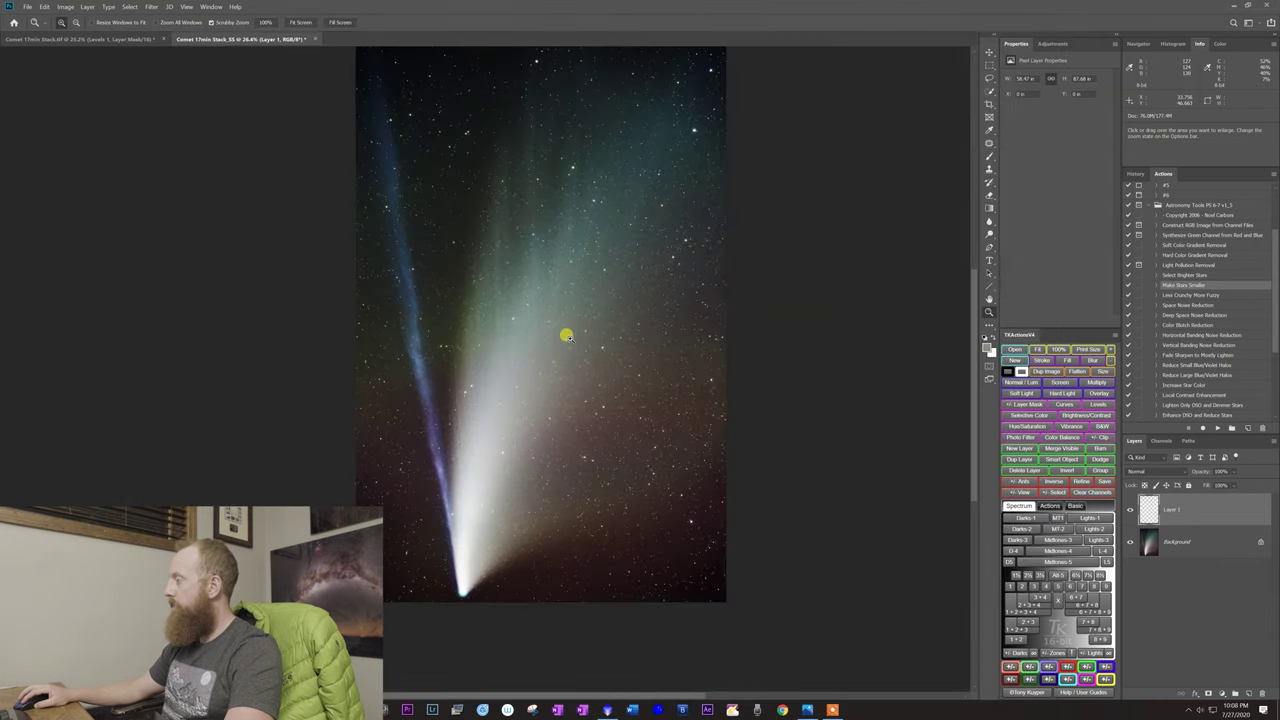
Add a Vibrance adjustment layer with Saturation raised to about +52
scroll(537, 451, "up", 3)
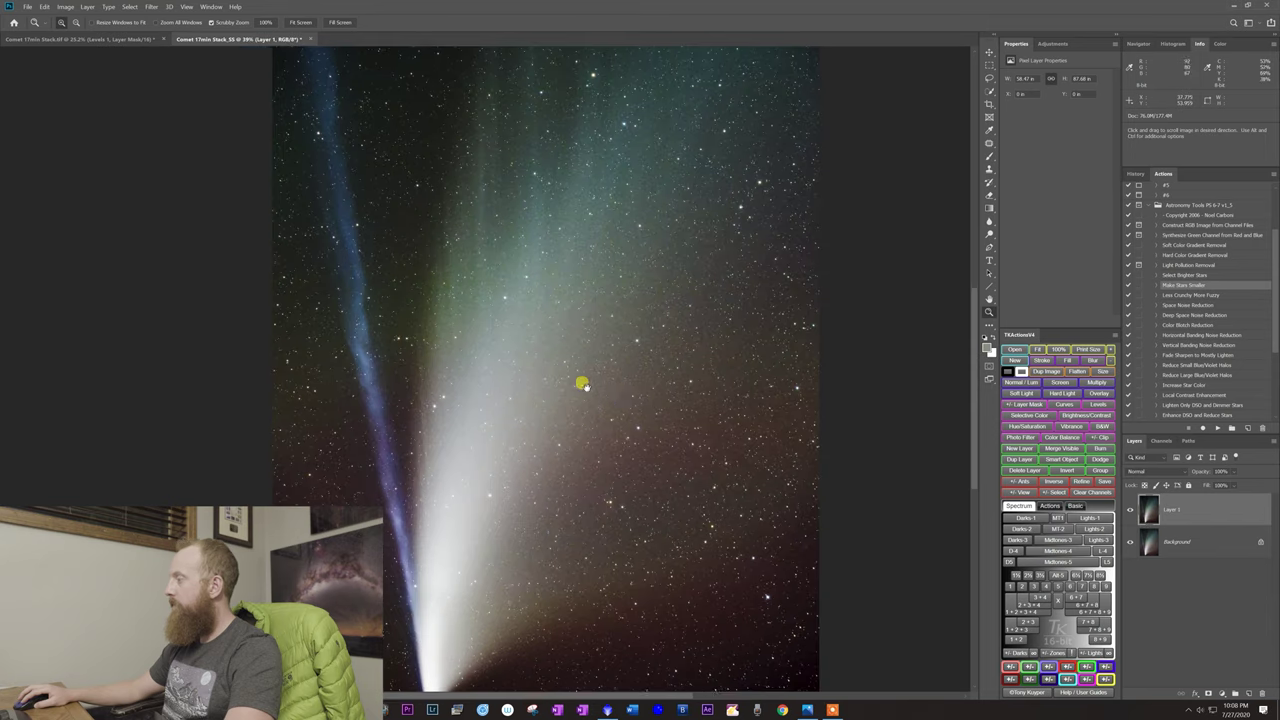
left_click_drag(551, 371, 529, 340)
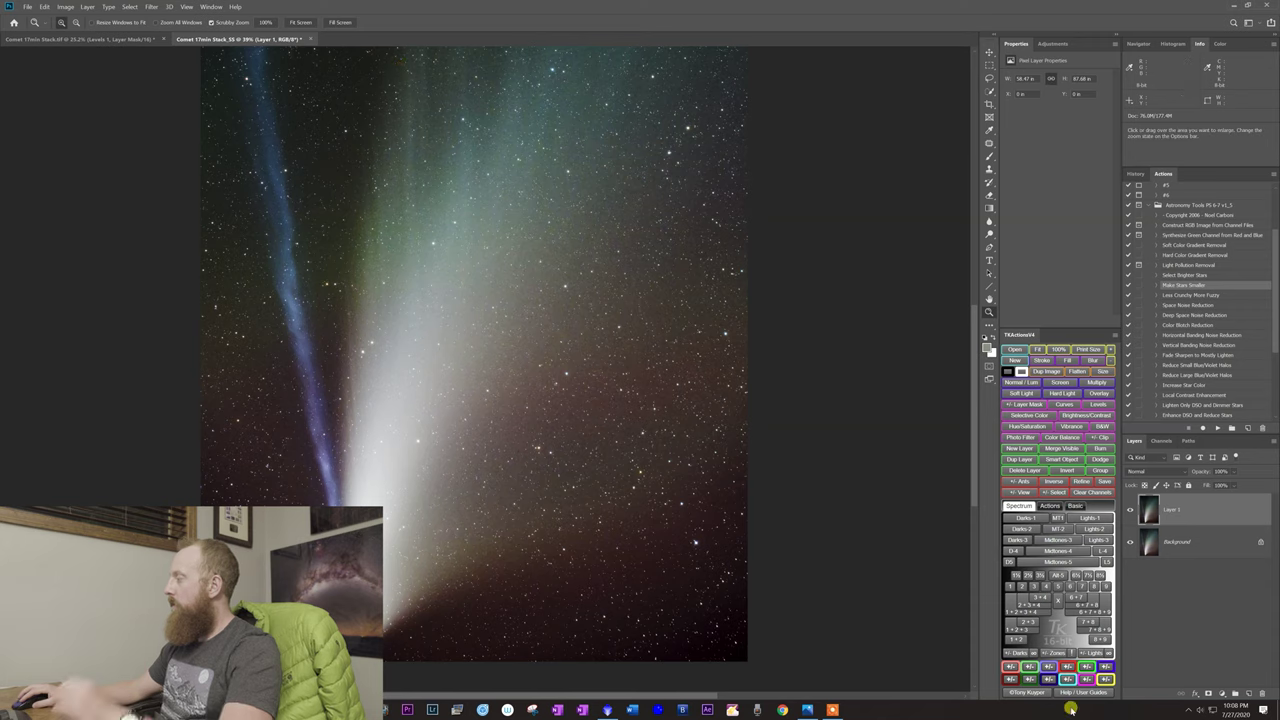
left_click(1221, 693)
left_click(1190, 667)
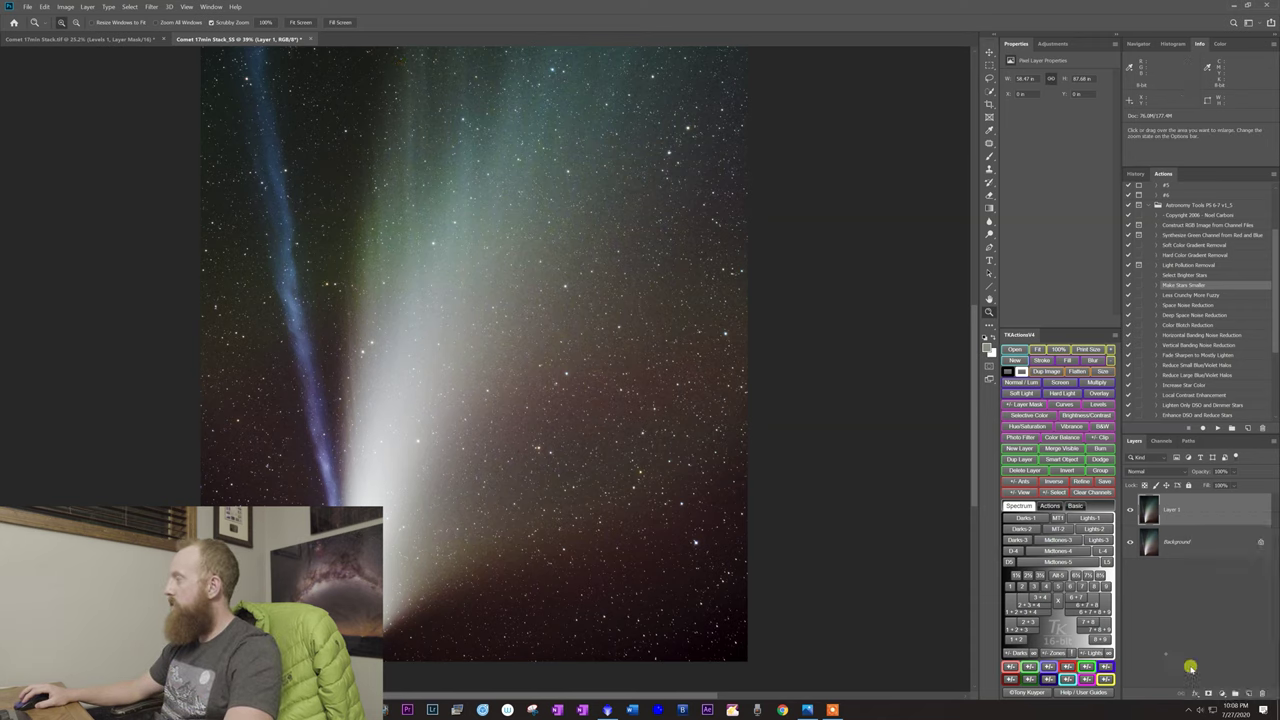
left_click(1219, 693)
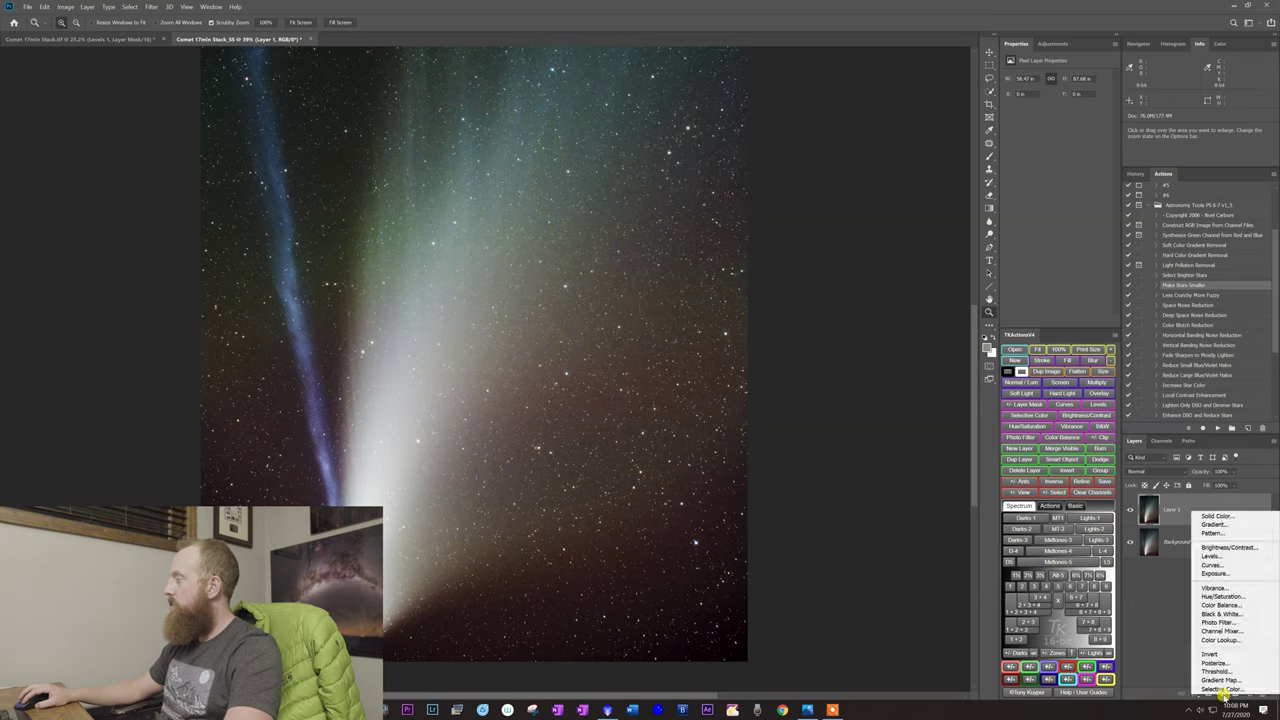
key("Escape")
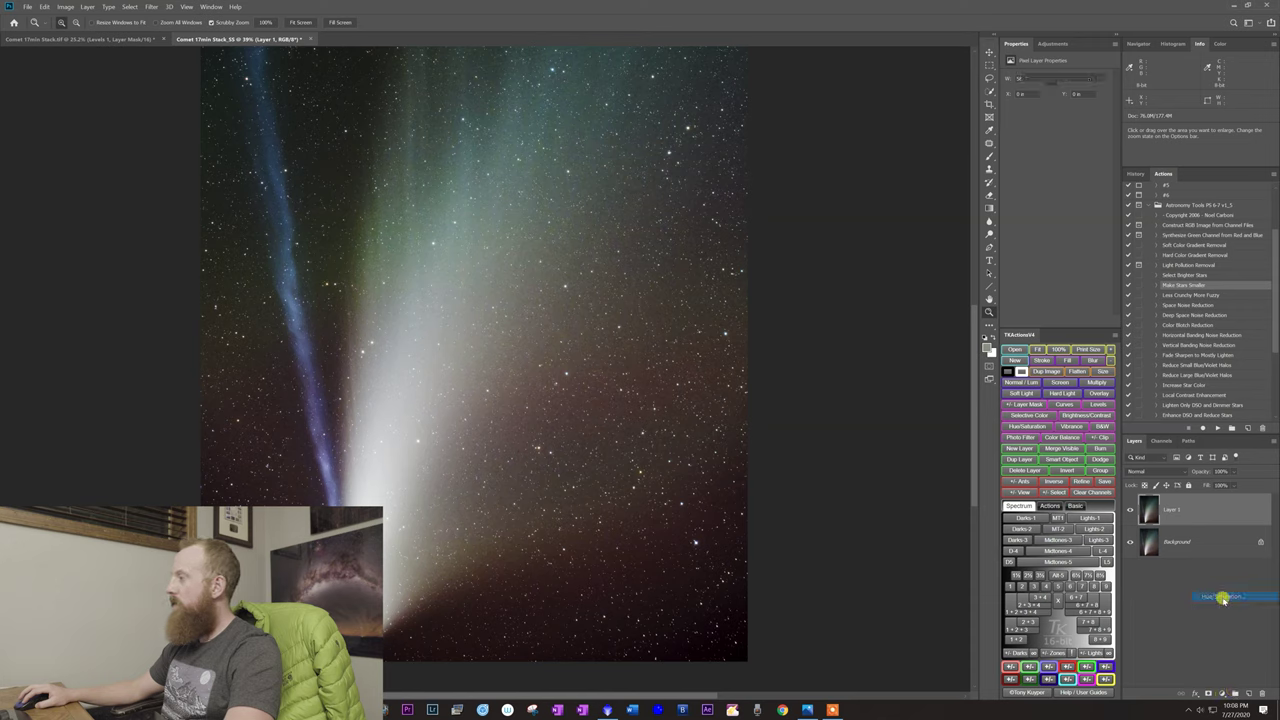
left_click(1219, 693)
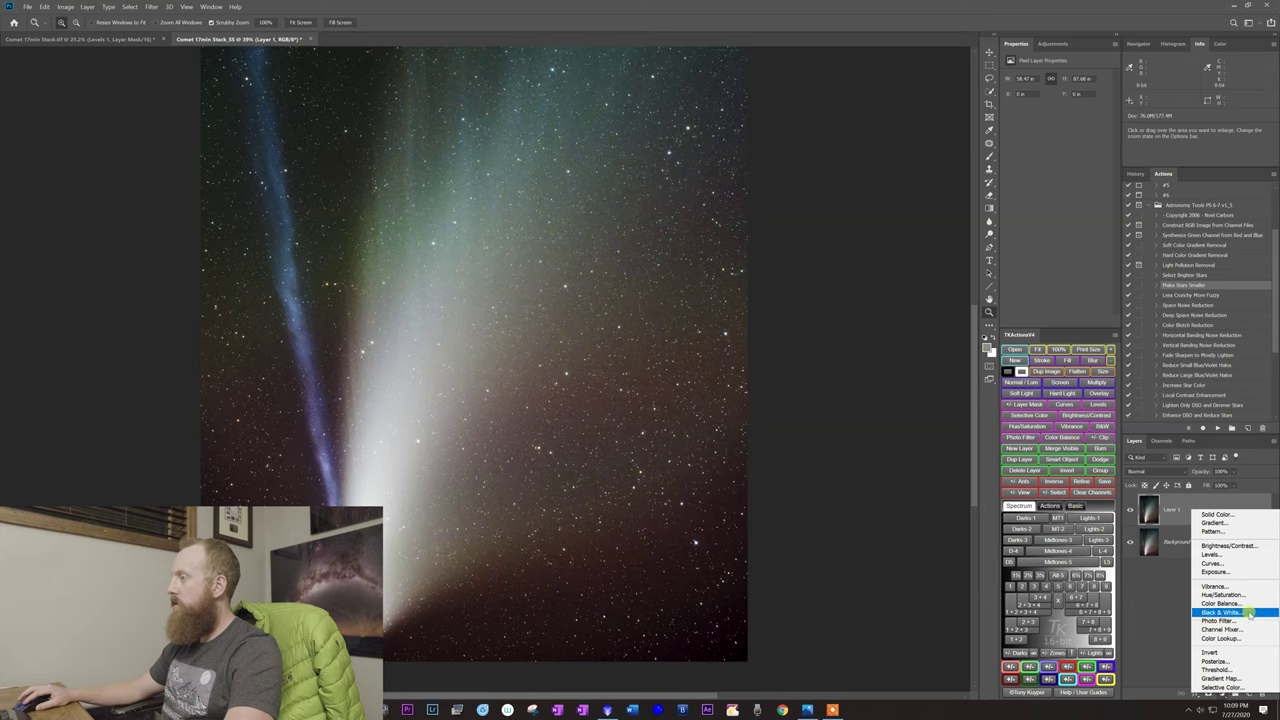
left_click(1222, 586)
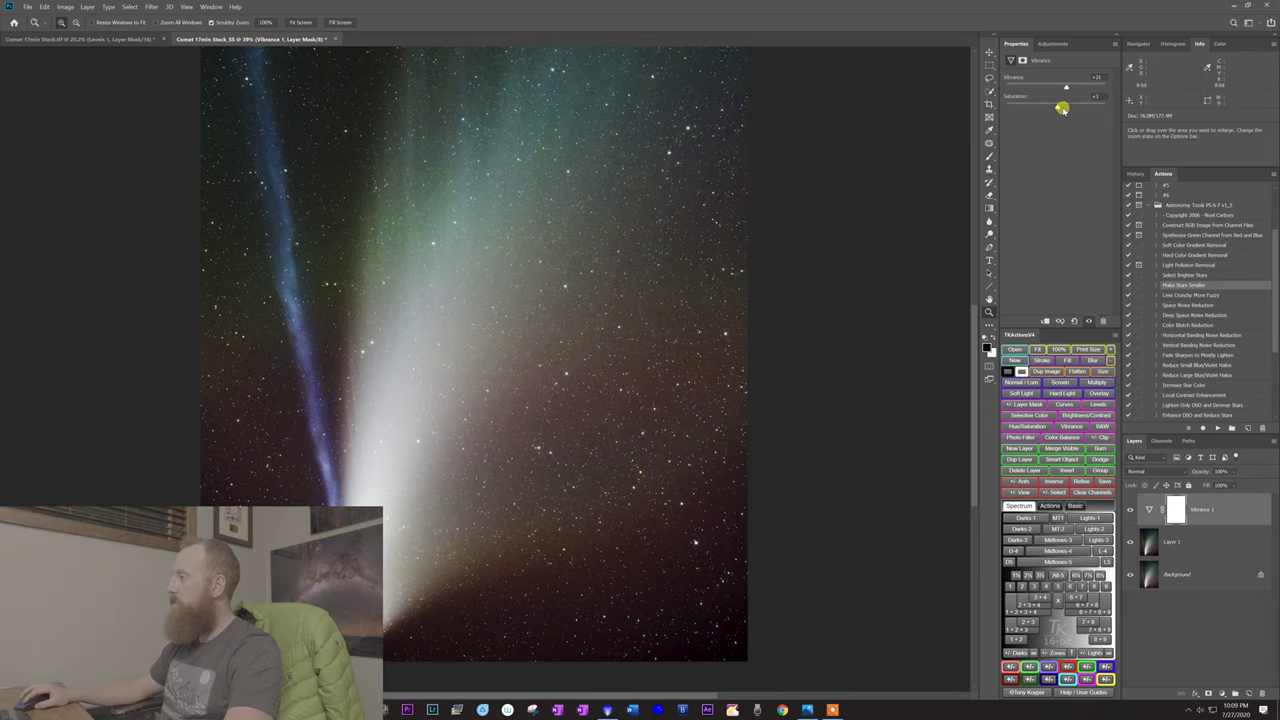
left_click_drag(1062, 108, 1081, 106)
left_click_drag(430, 160, 400, 194)
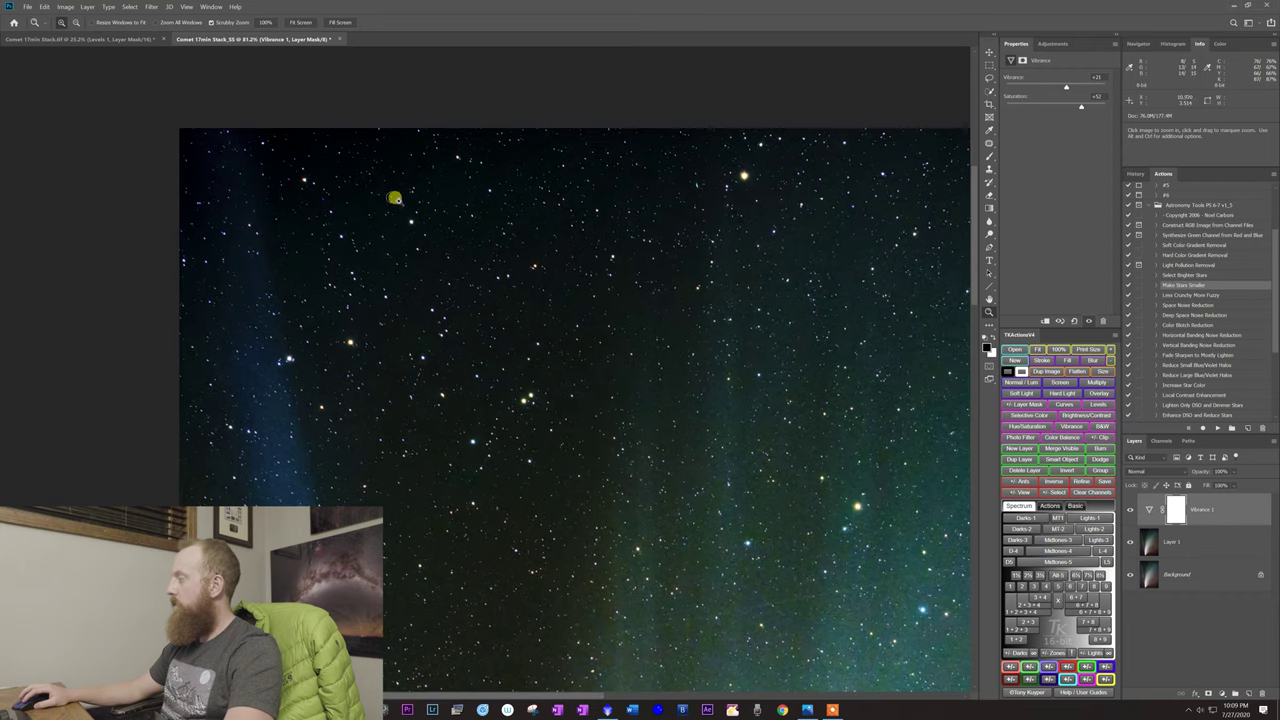
left_click_drag(389, 194, 500, 286)
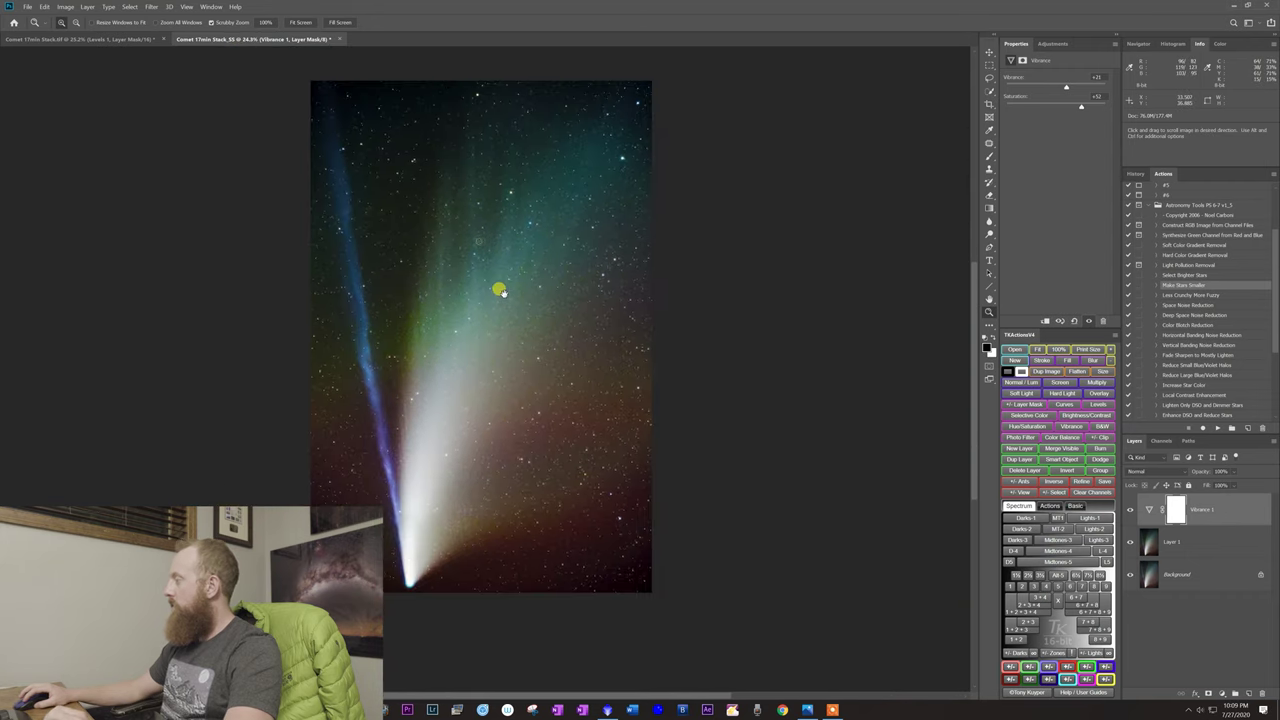
left_click(1183, 545)
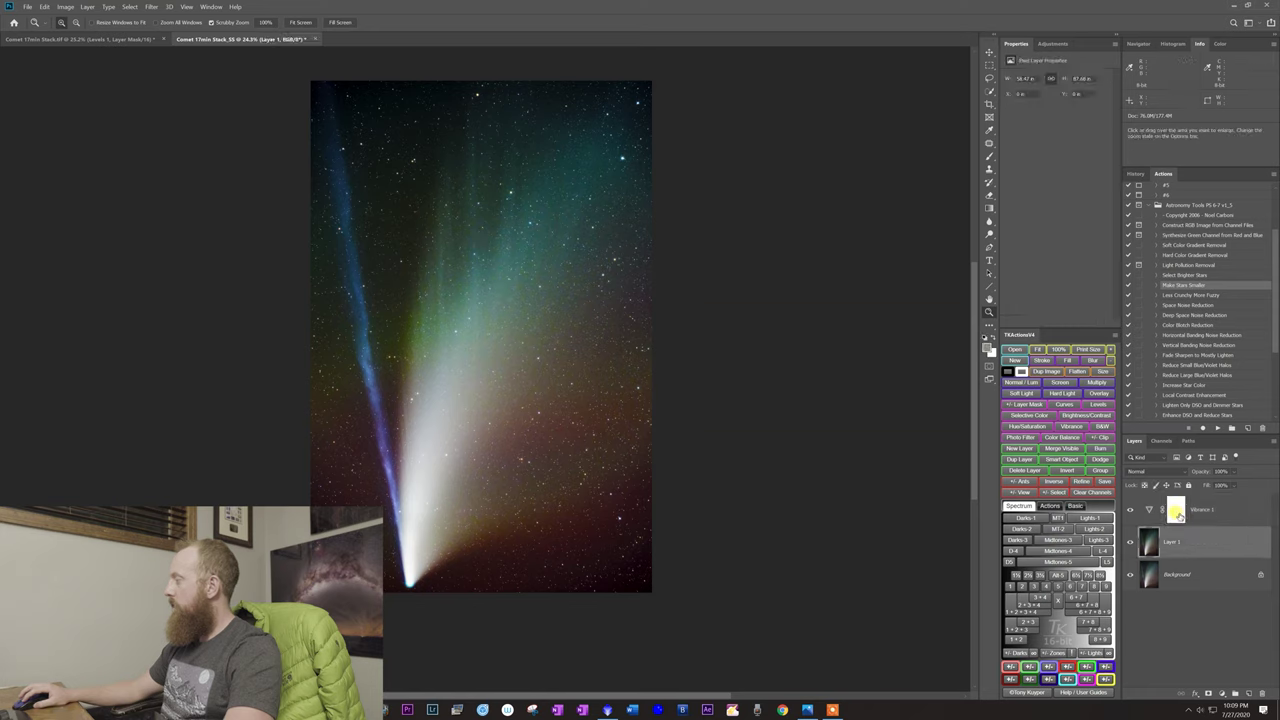
Add a Levels adjustment layer above Layer 1 with midtones brightened to about 1.16
left_click(1221, 693)
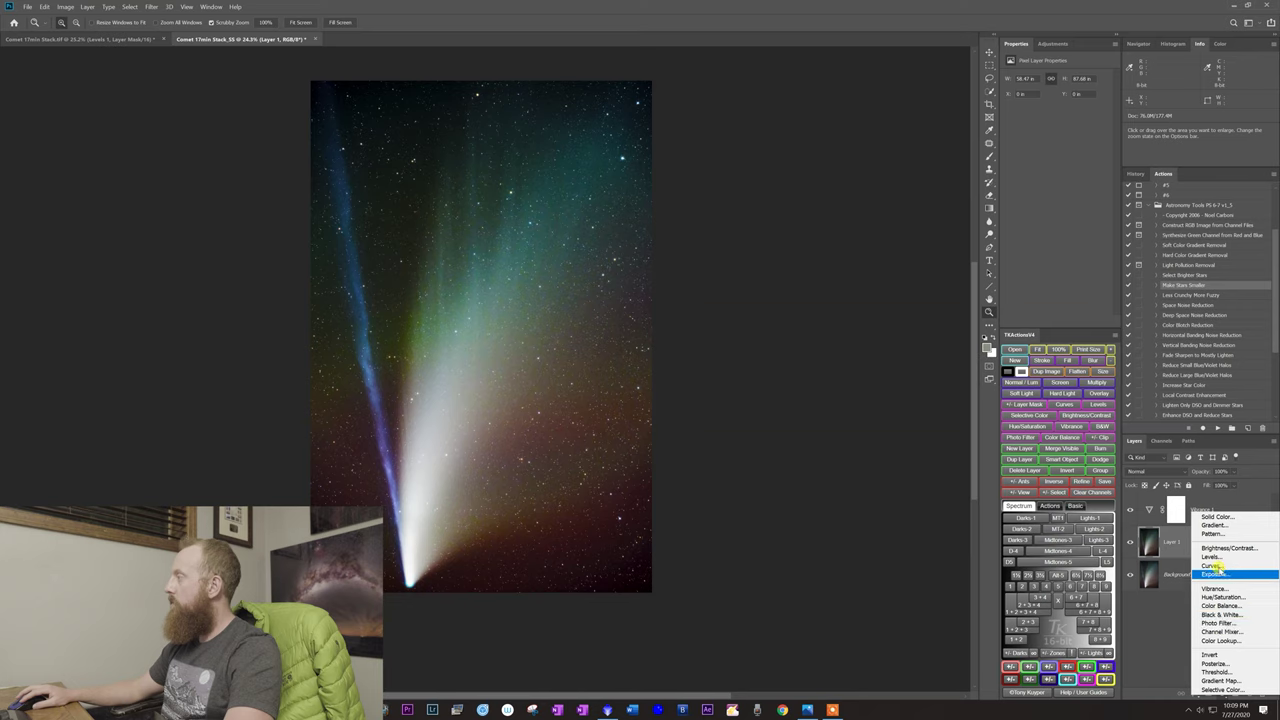
left_click(1212, 557)
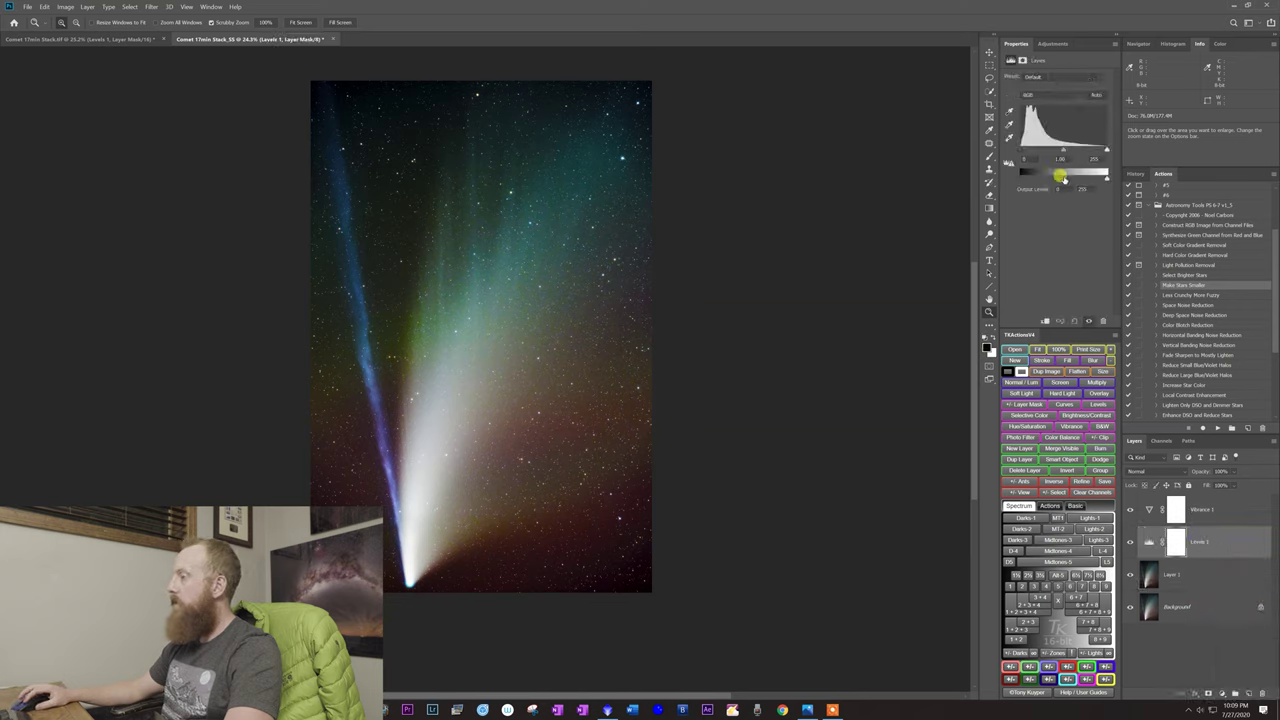
left_click_drag(1064, 150, 1060, 150)
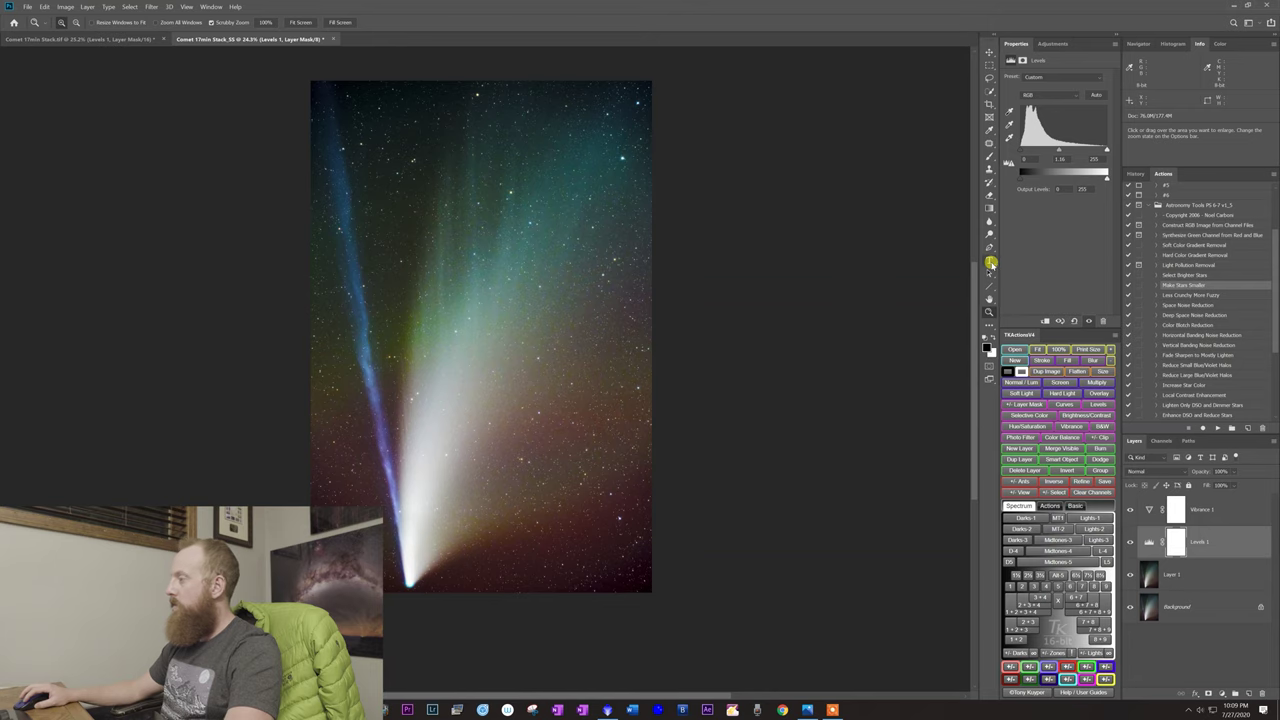
left_click_drag(707, 395, 763, 431)
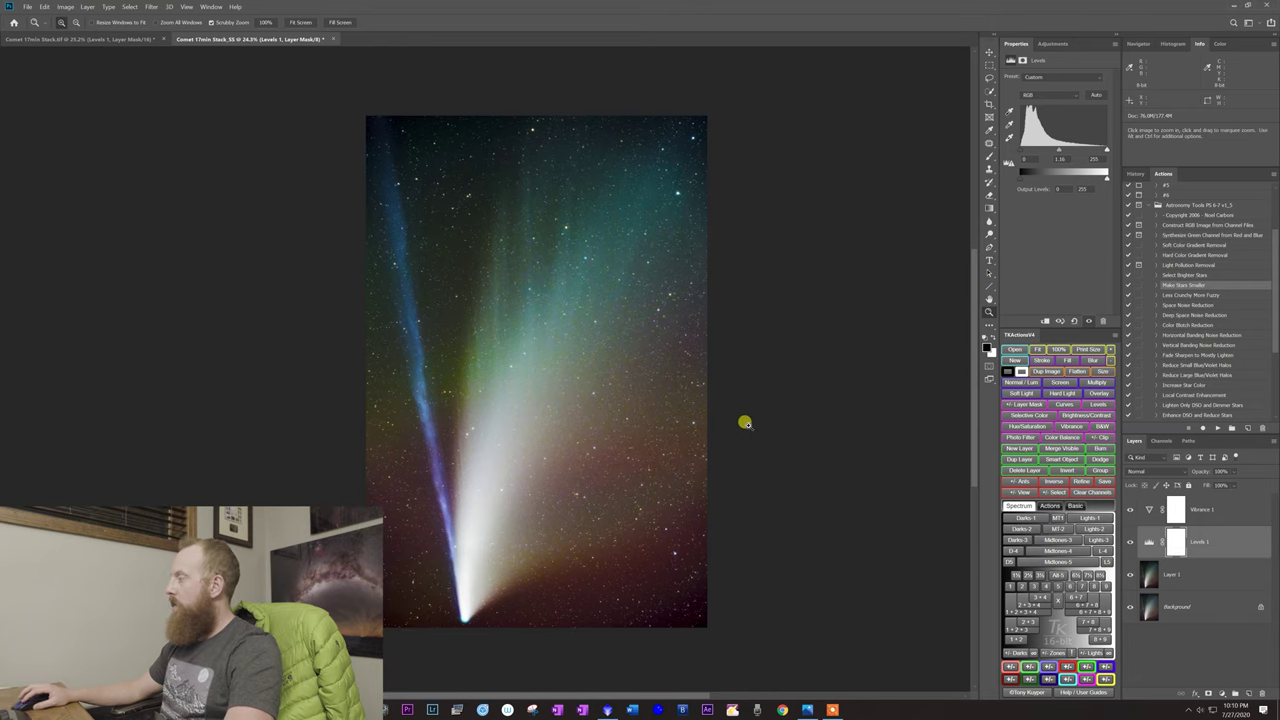
Flatten all layers and resize the image to 4 inches wide at 300 ppi (1200 x 1799 px)
left_click(1273, 442)
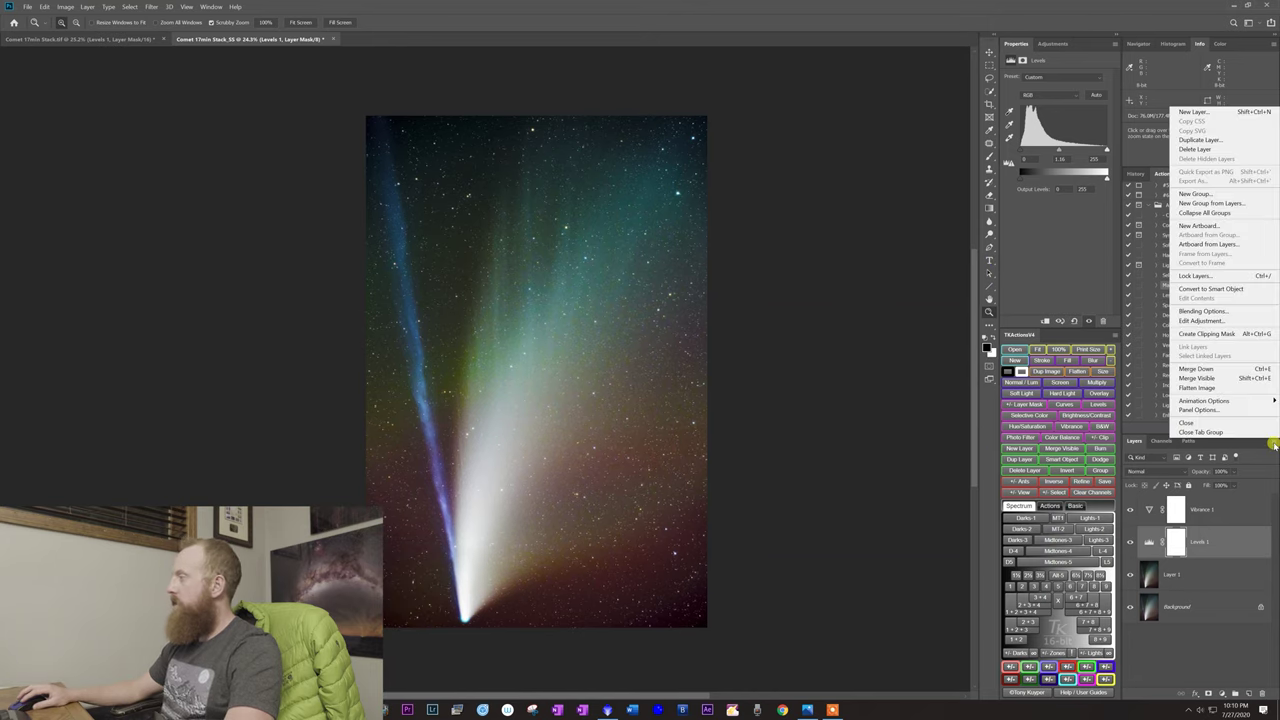
left_click(1205, 388)
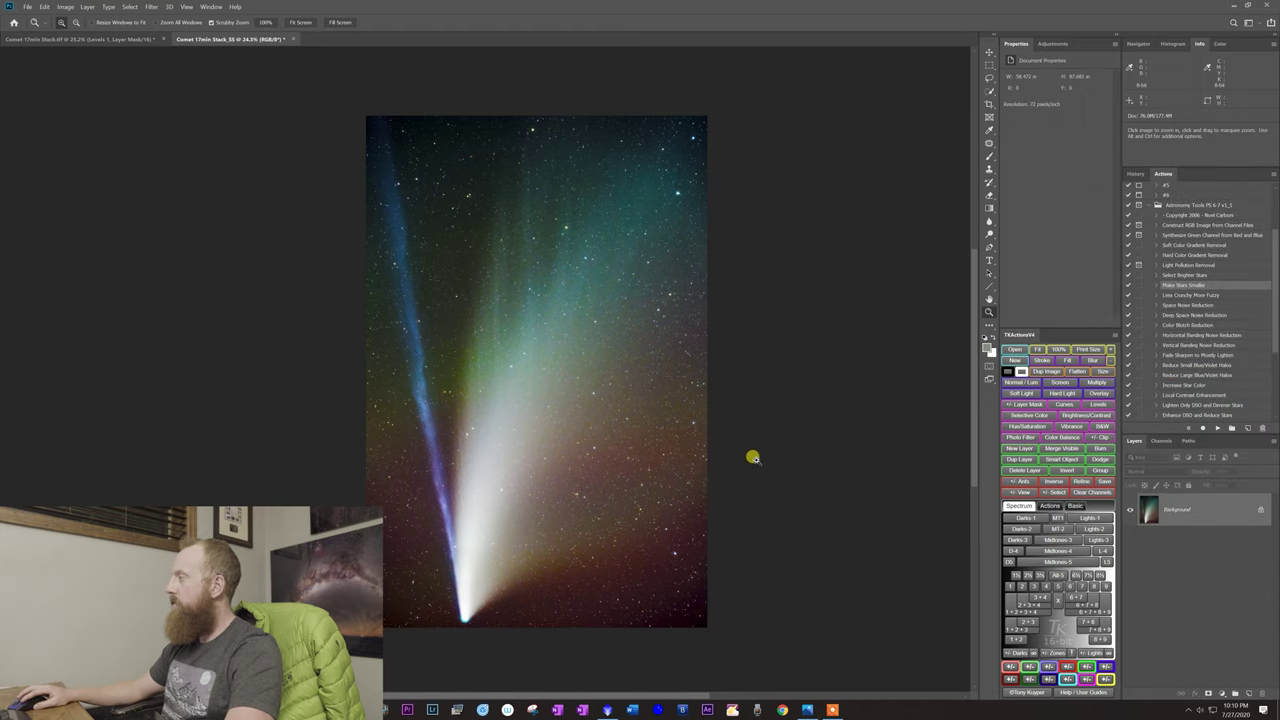
key("ctrl+alt+i")
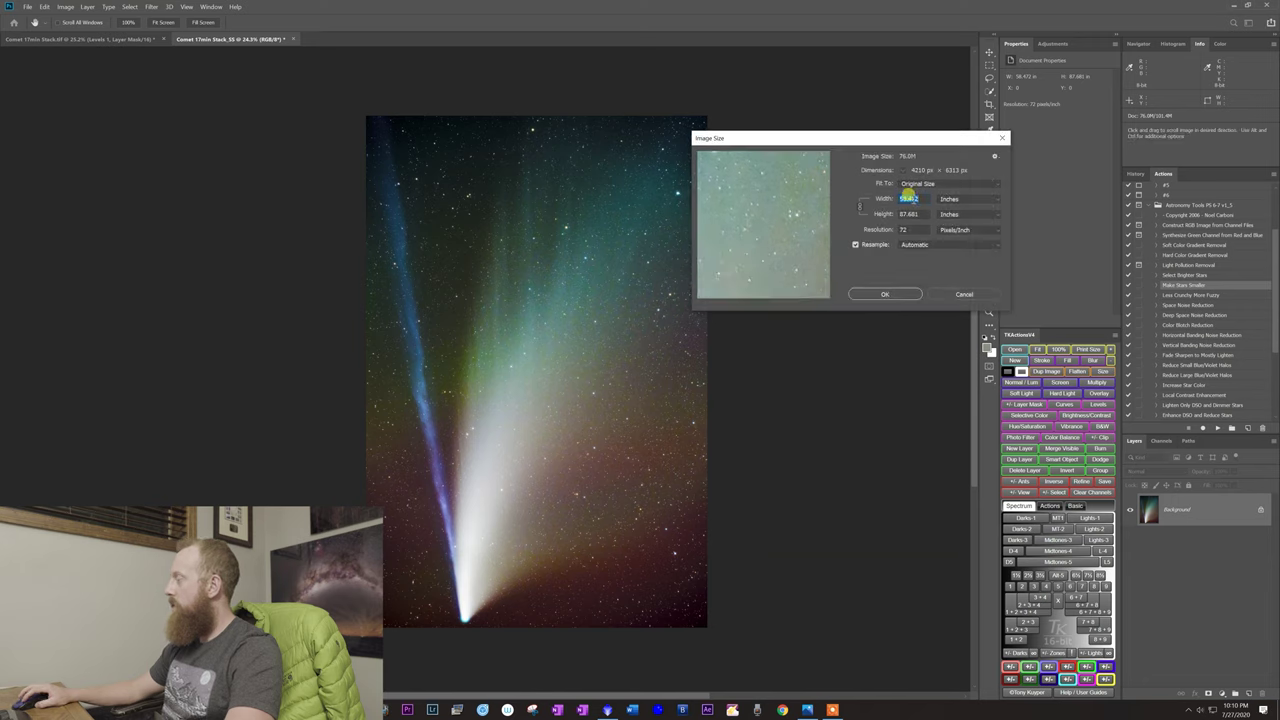
type("4")
double_click(905, 229)
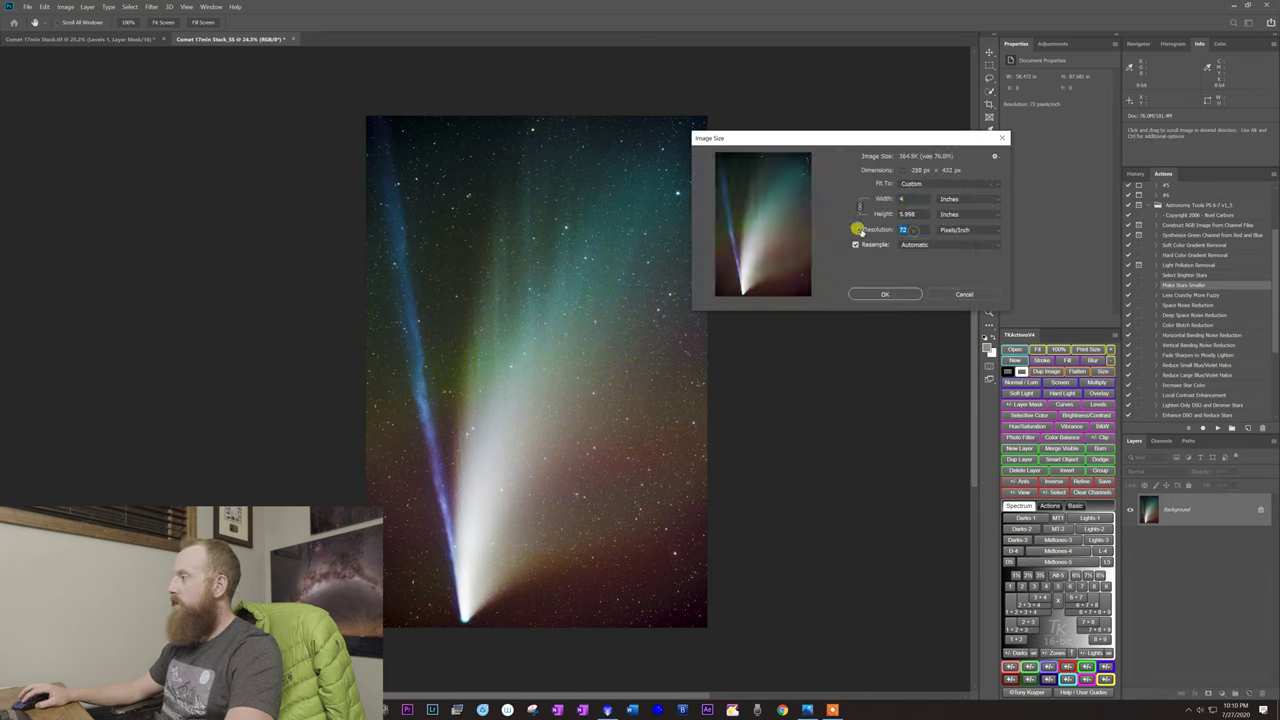
type("300")
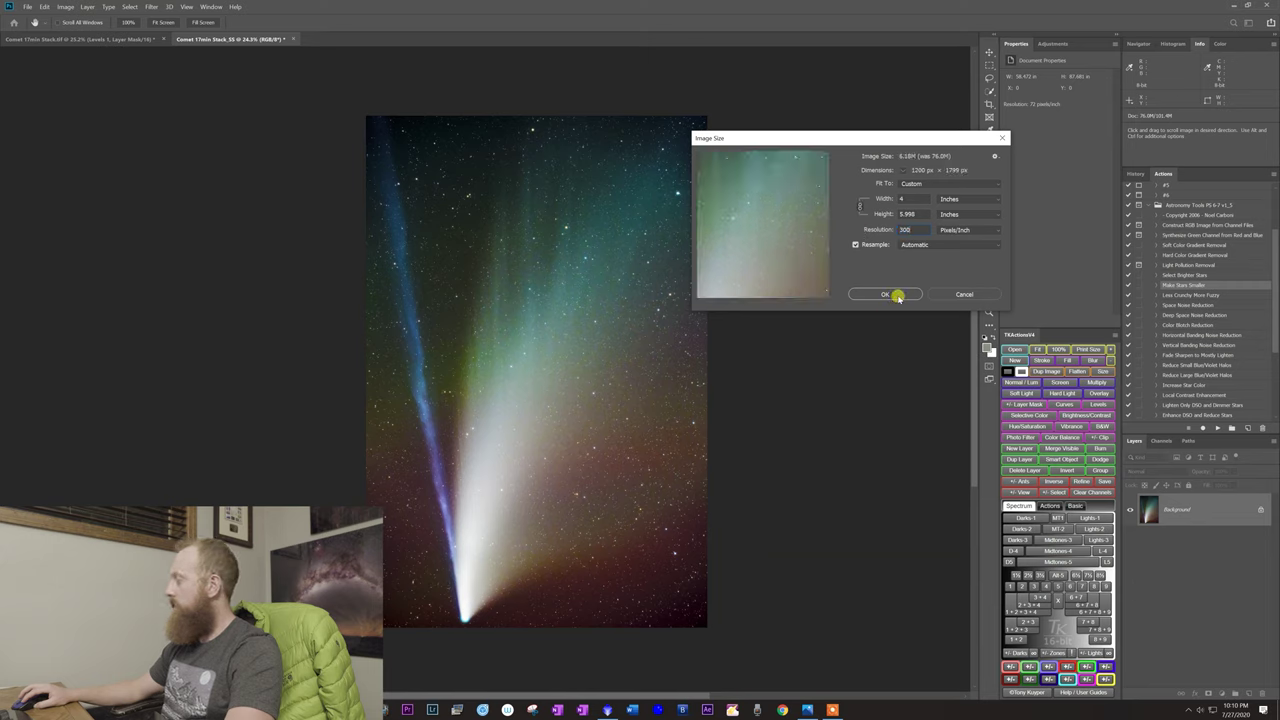
left_click_drag(854, 136, 814, 177)
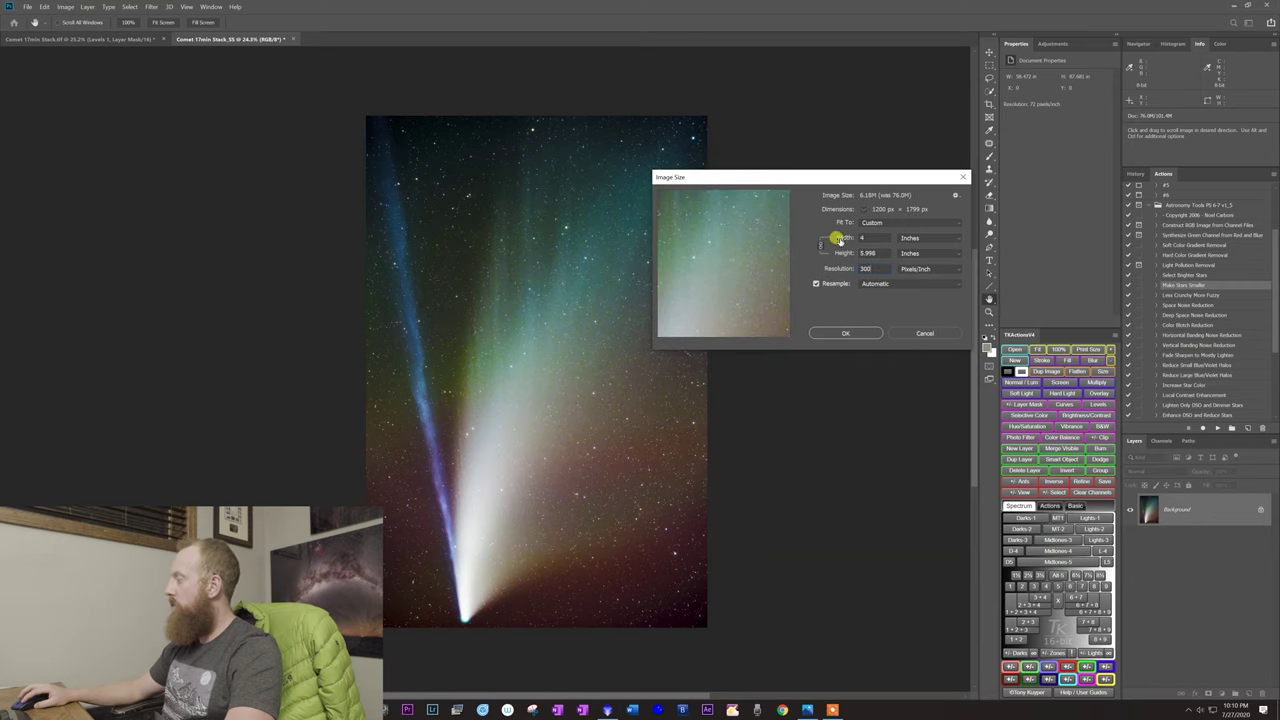
left_click(843, 251)
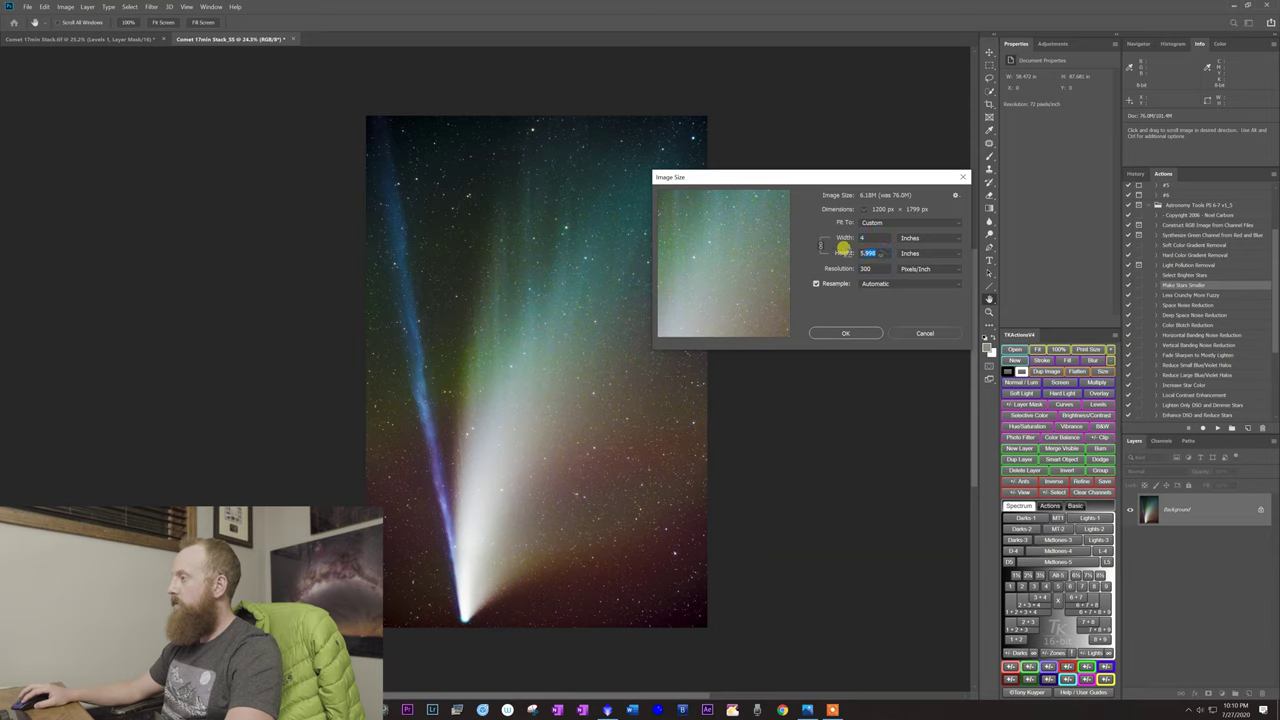
left_click(840, 268)
left_click(850, 335)
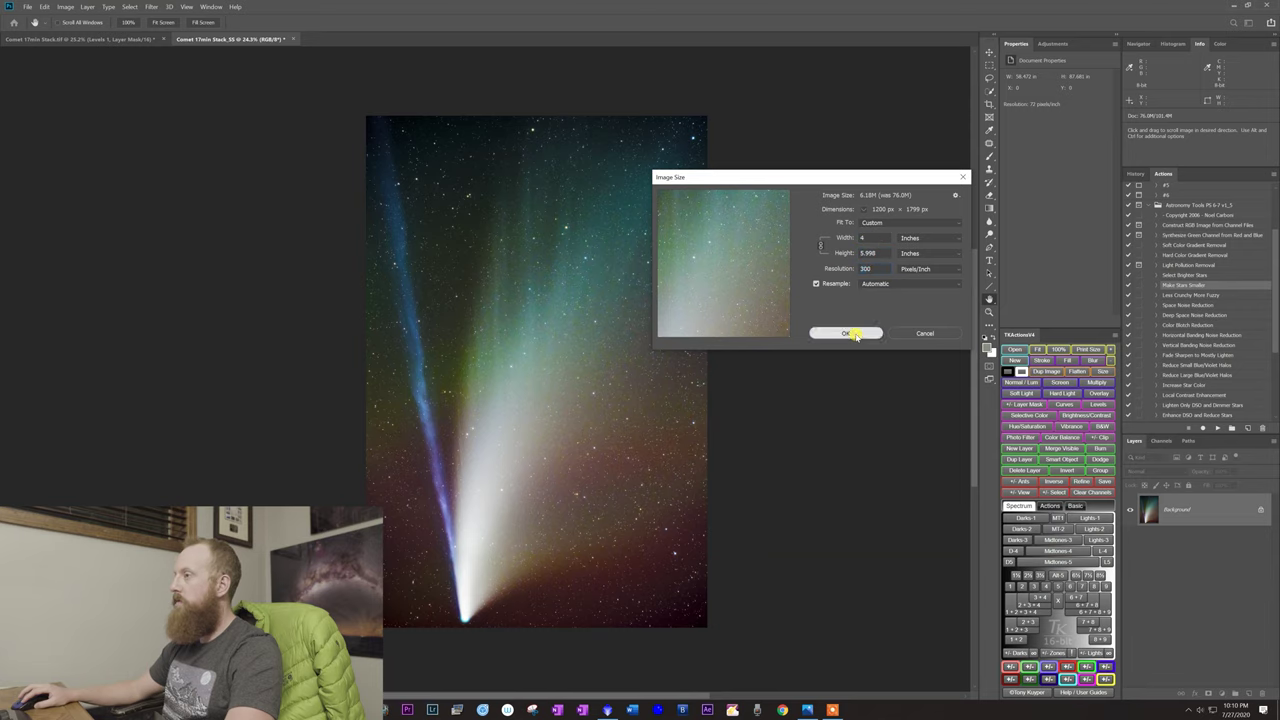
key("z")
left_click_drag(397, 173, 509, 293)
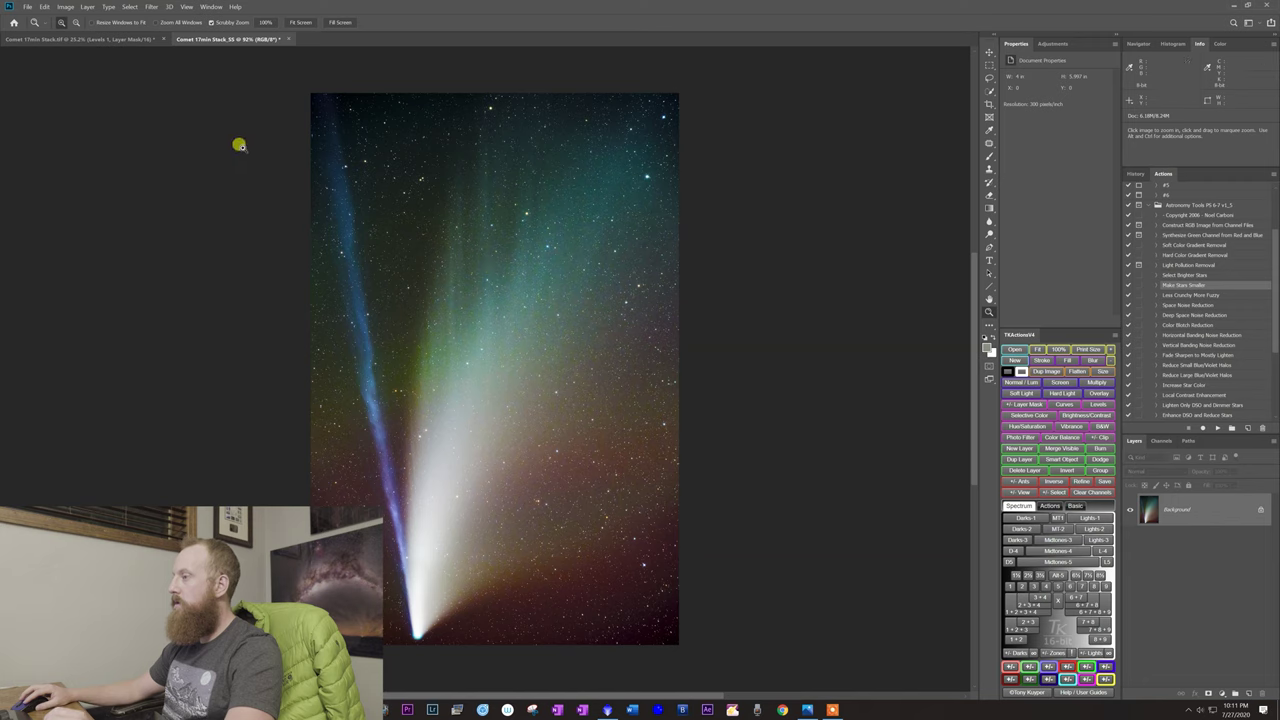
Save a quality-12 JPEG 'Comet 17min Stack_SS 4x6' in New folder and open that folder
left_click(27, 7)
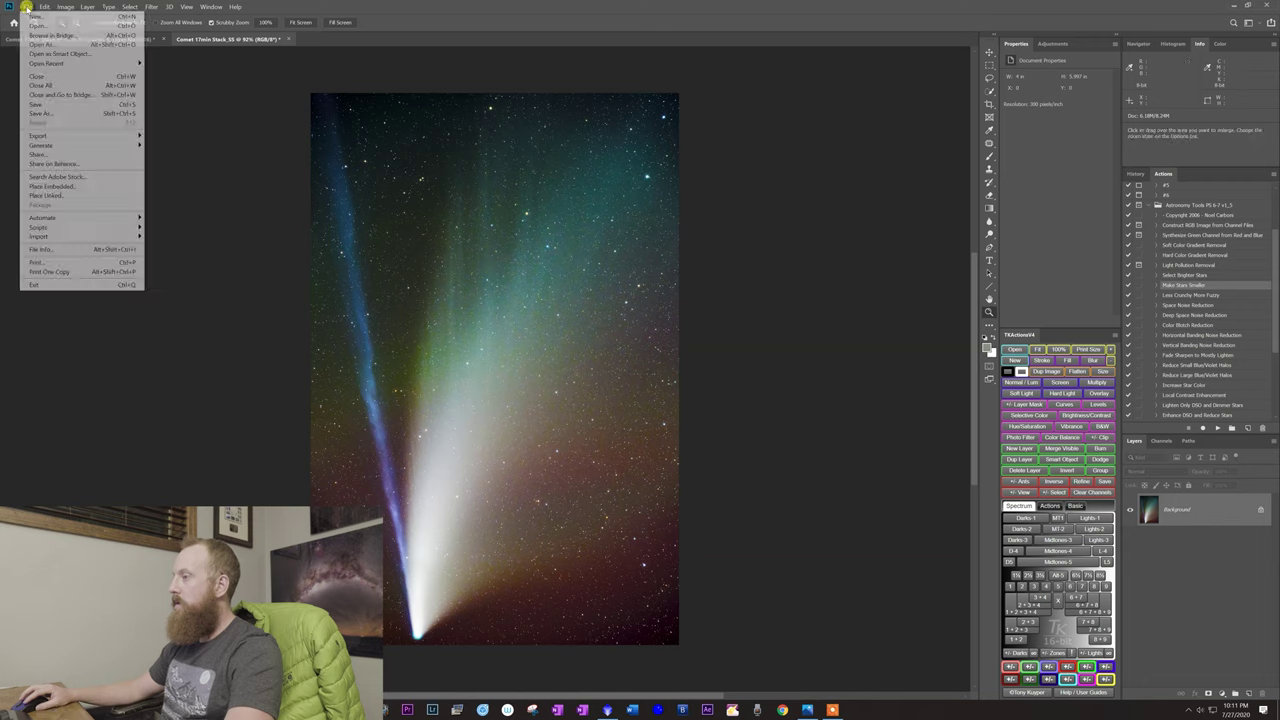
left_click(43, 113)
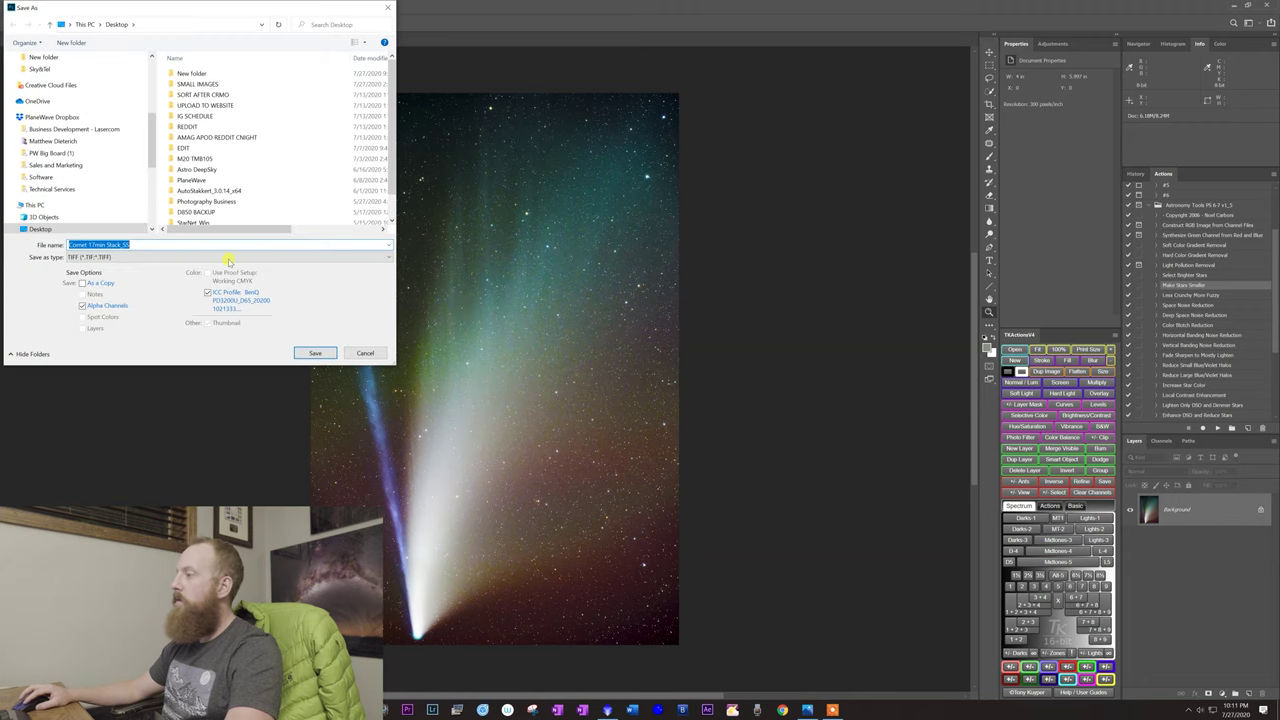
left_click(163, 257)
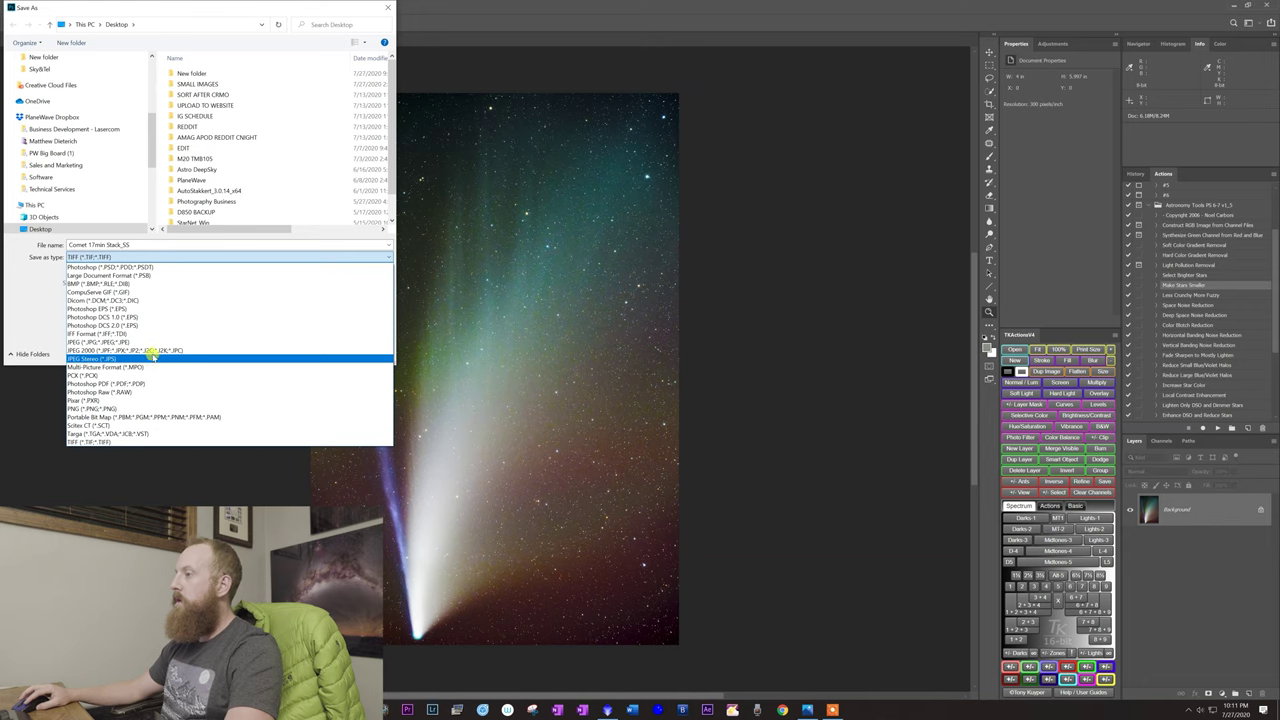
left_click(153, 342)
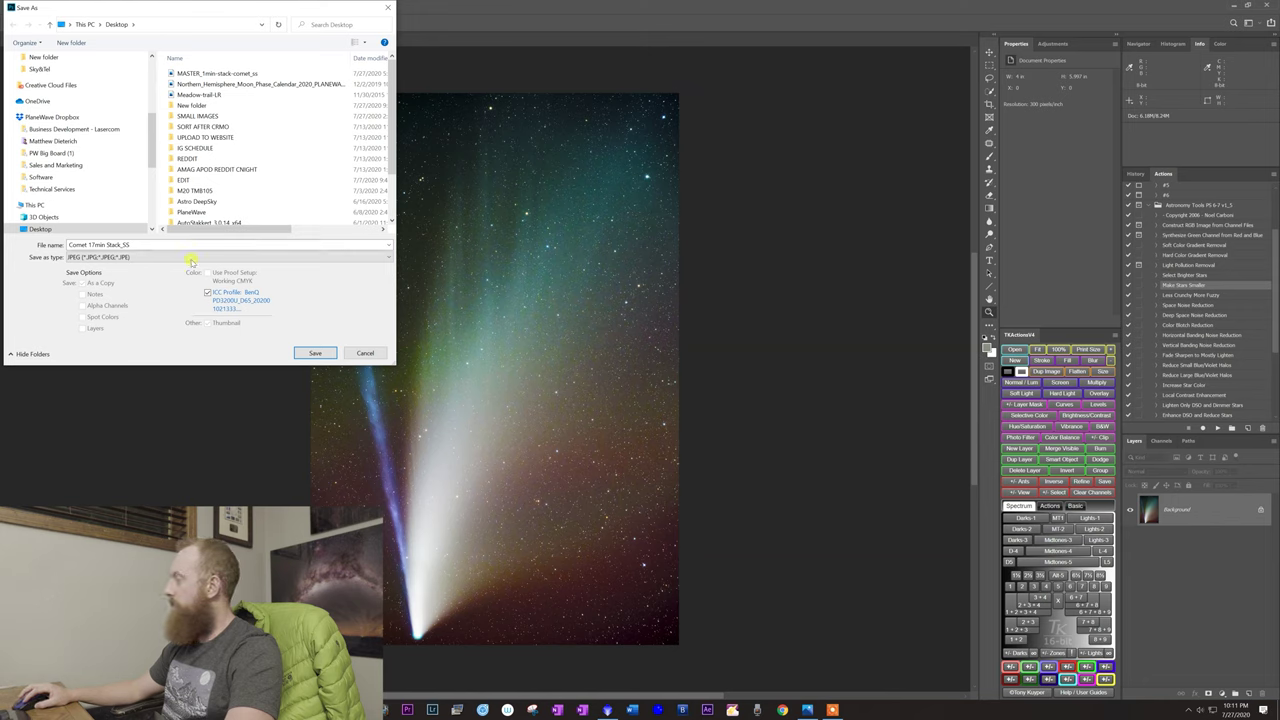
left_click_drag(151, 152, 114, 80)
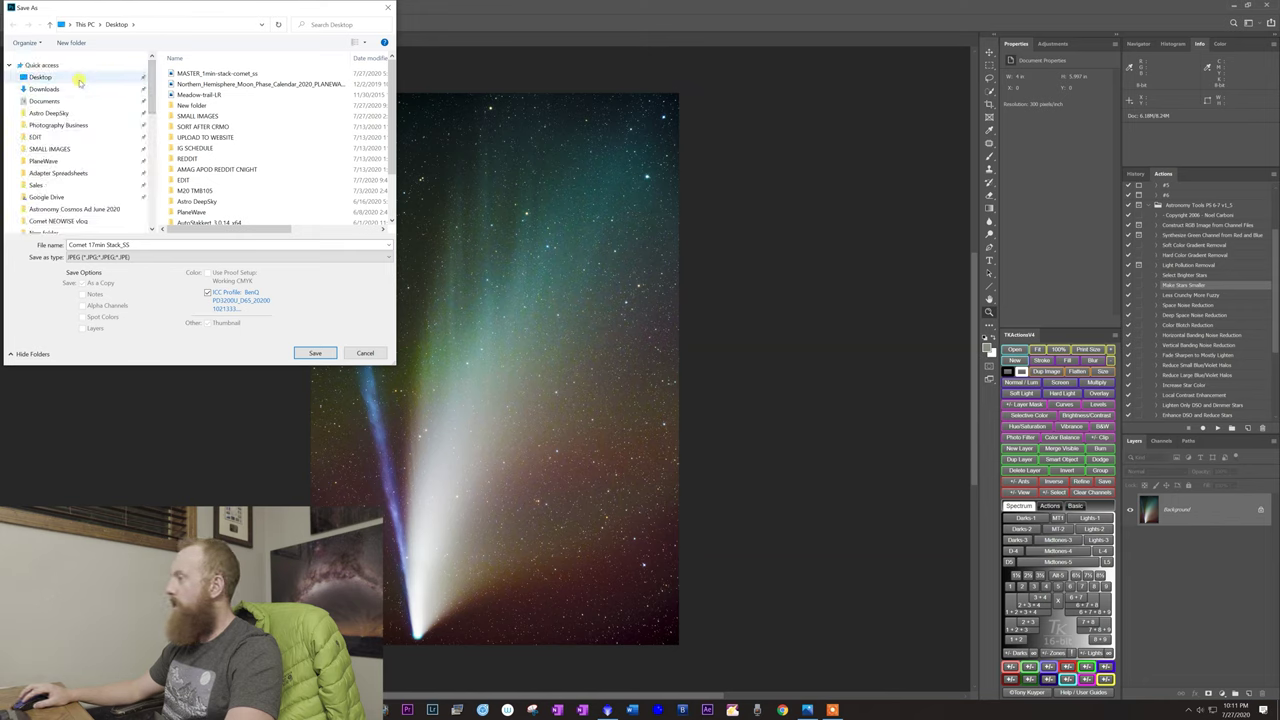
scroll(85, 205, "down", 1)
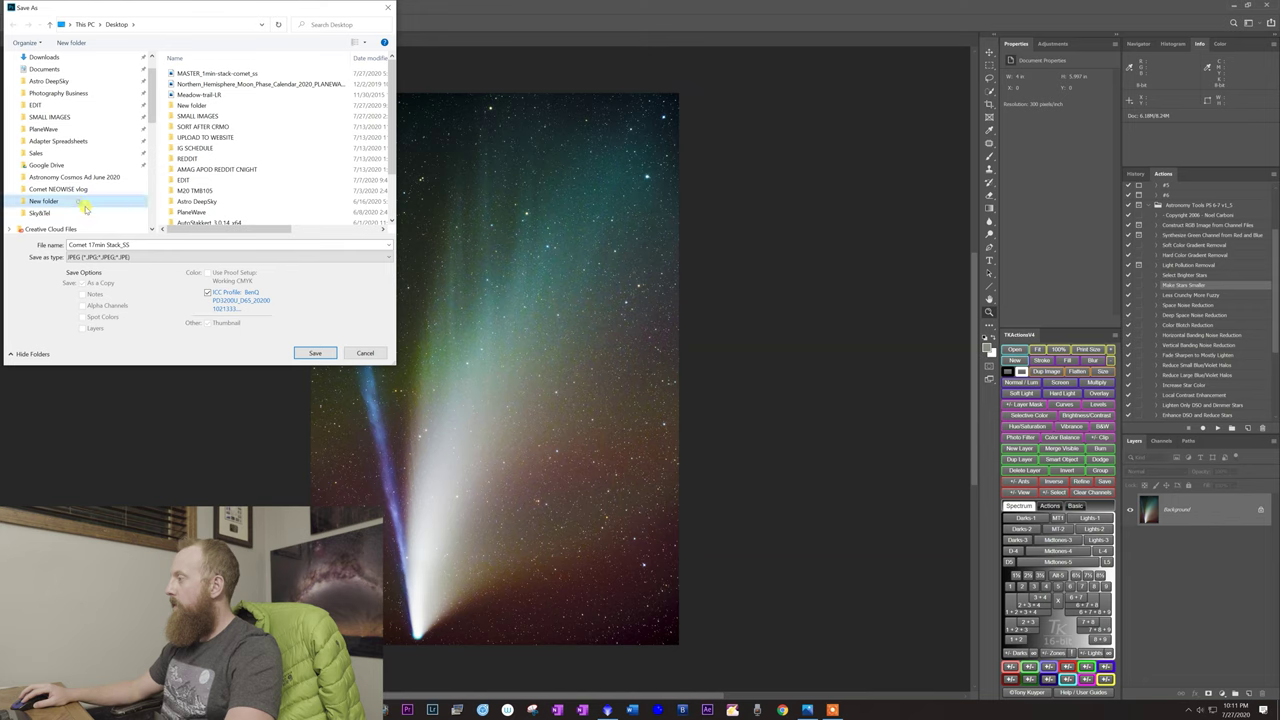
left_click(85, 205)
left_click(139, 244)
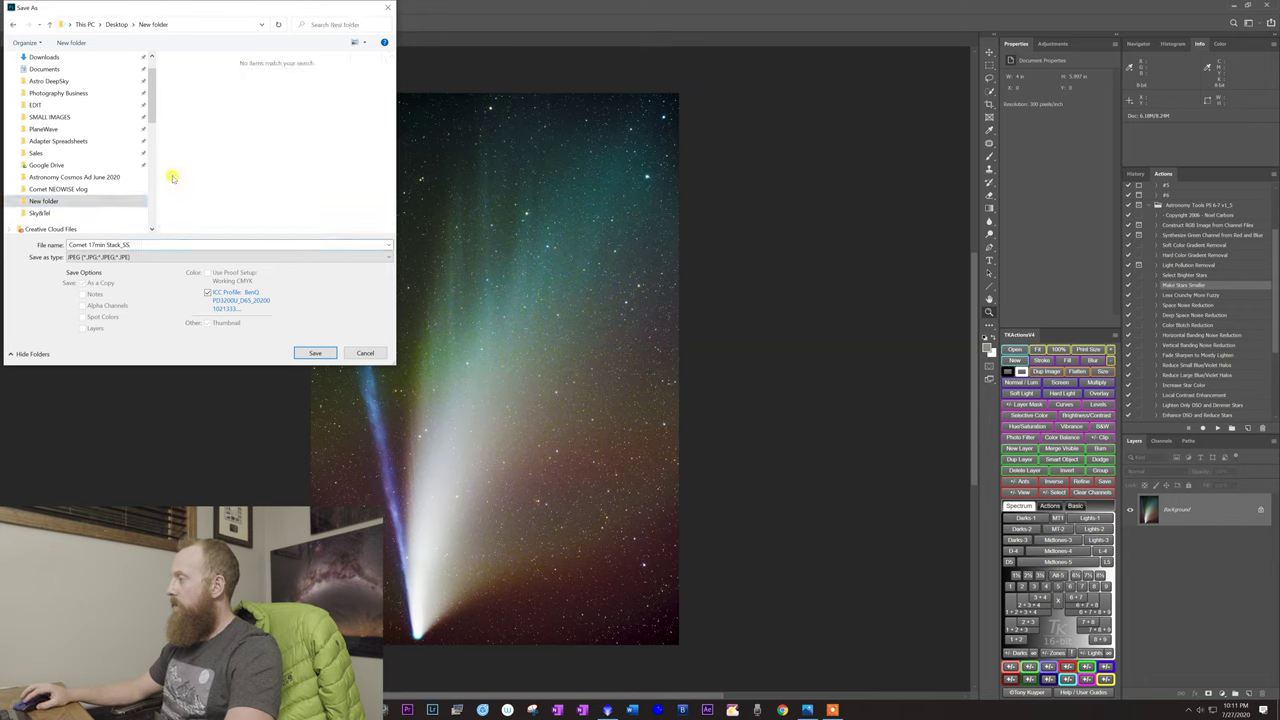
left_click(315, 352)
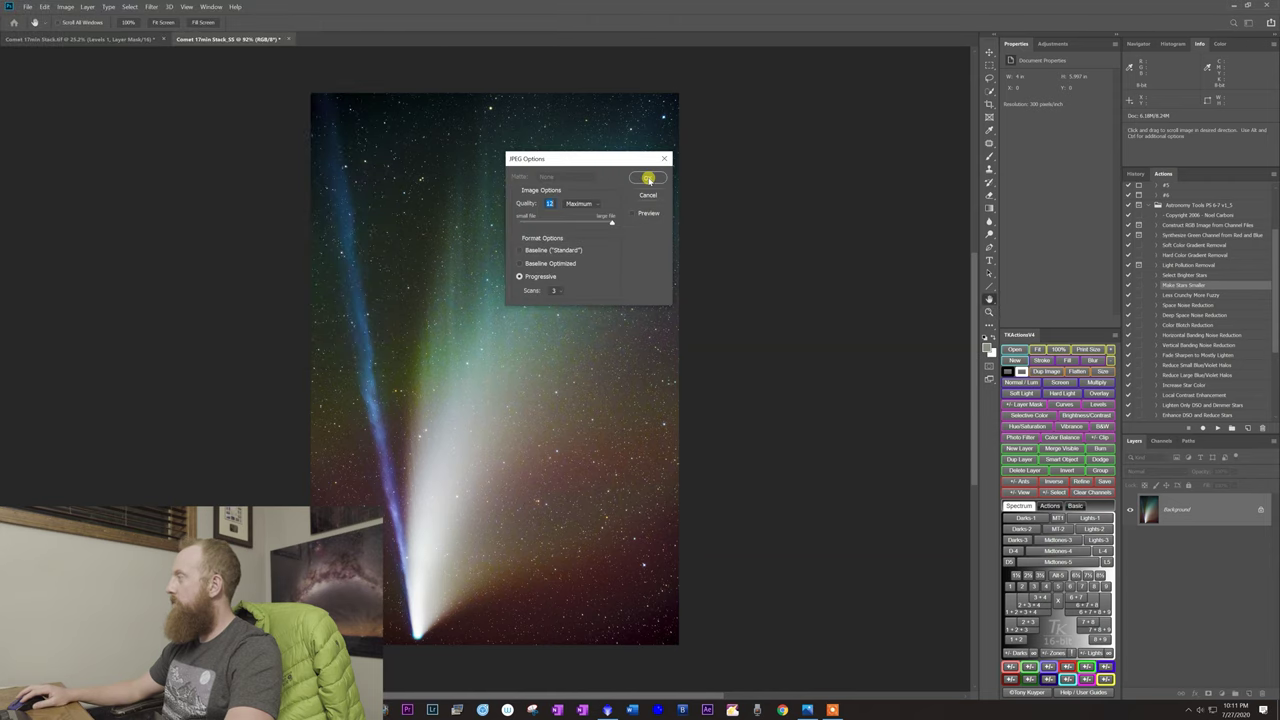
left_click(647, 178)
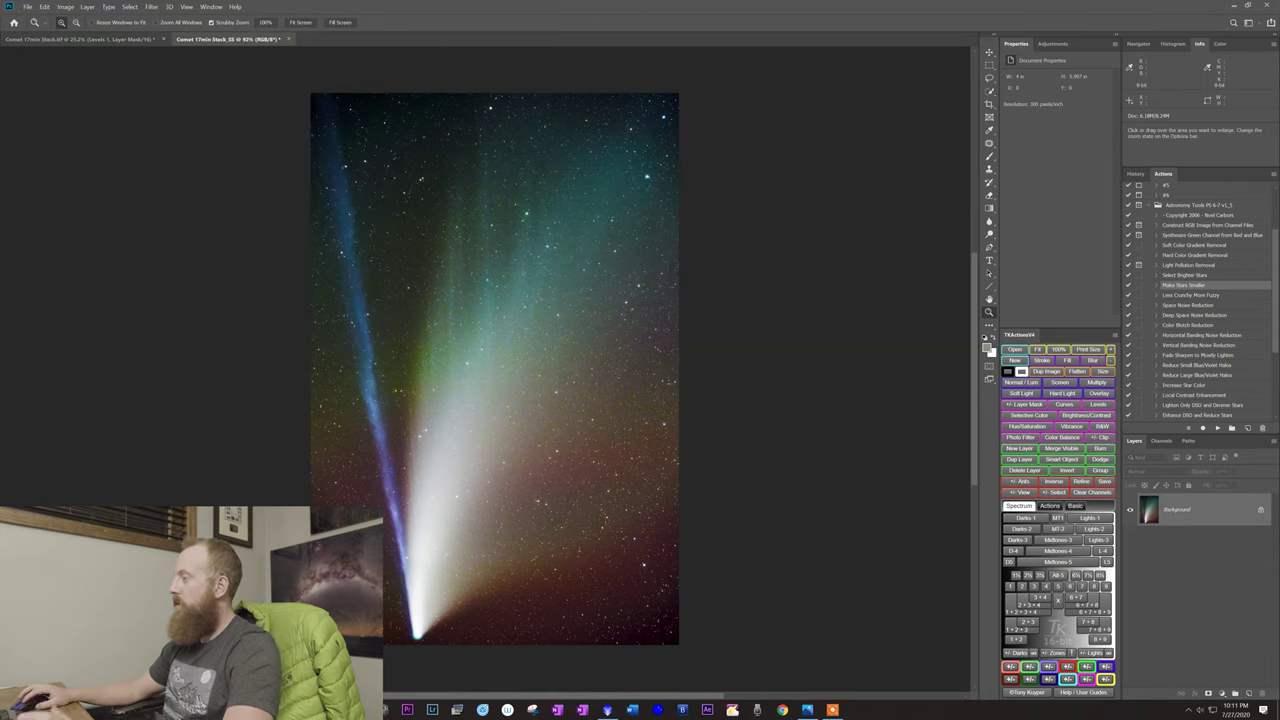
left_click(358, 709)
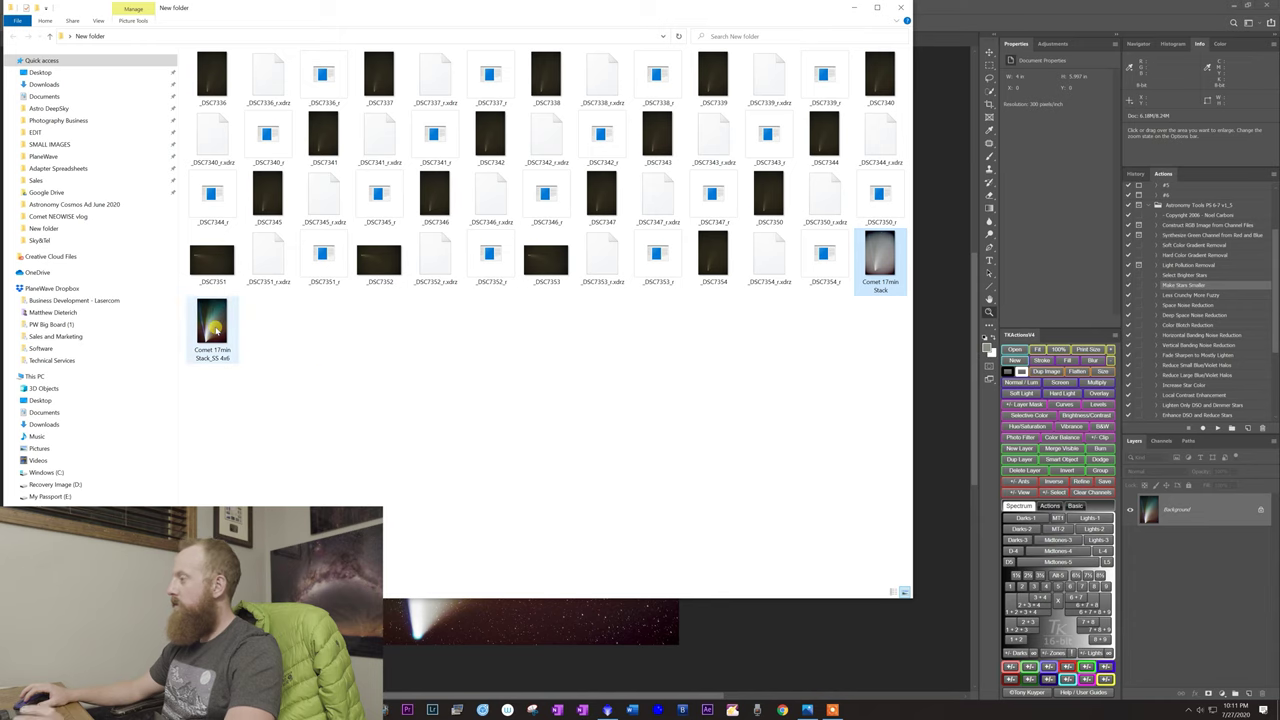
Open Comet 17min Stack_SS 4x6.jpg from File Explorer in Windows Photos
double_click(214, 330)
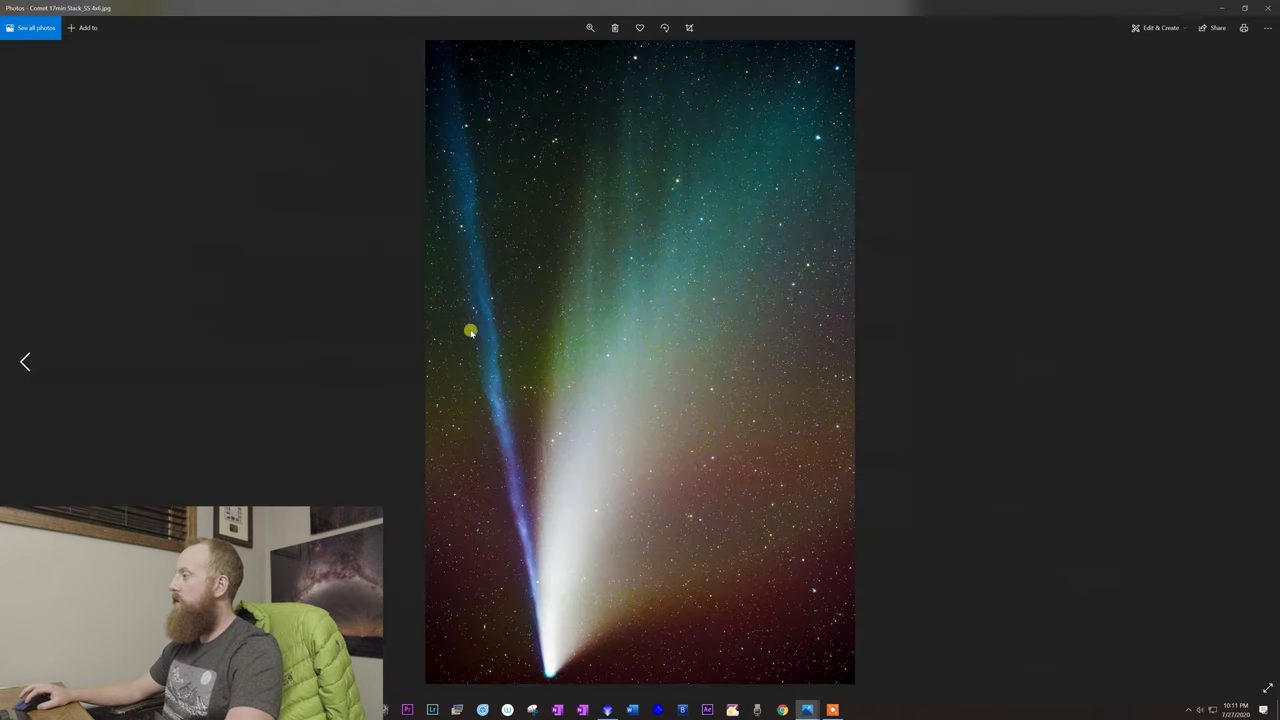